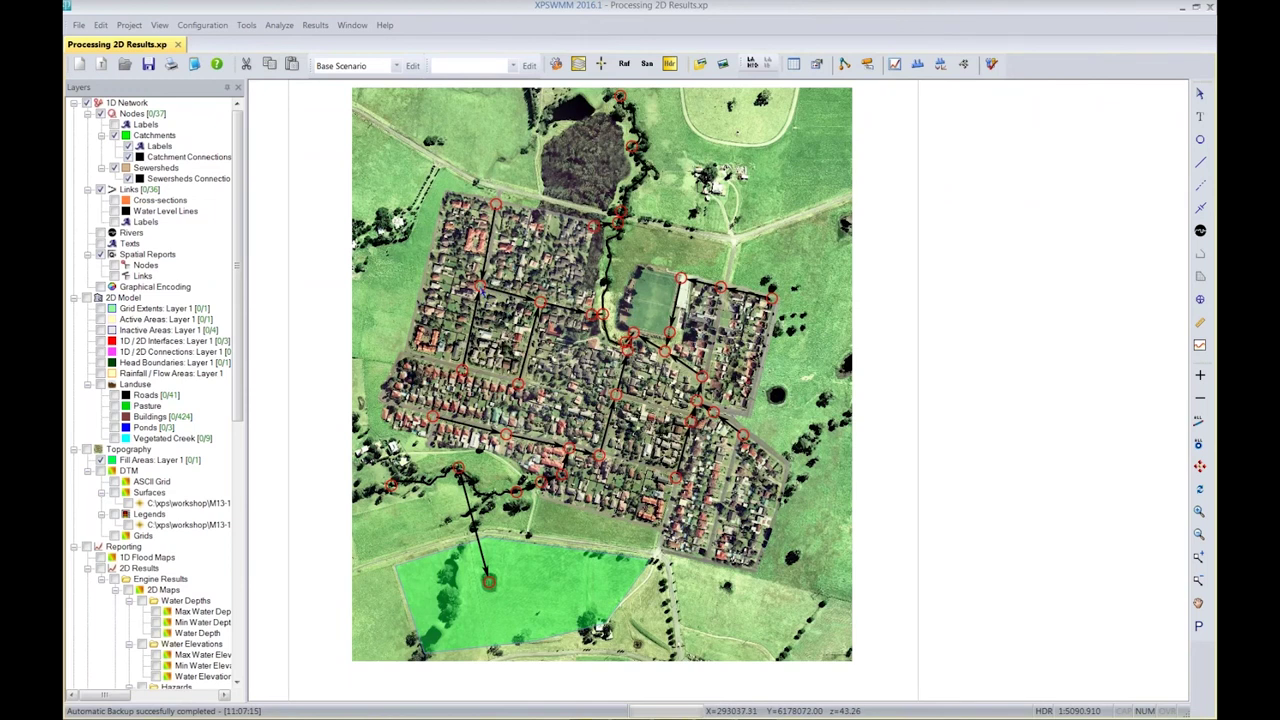
Review the ponding settings of node MH-03 and the conduit data of river link XS100-99, leaving both unmodified
{"action": "double_click", "coordinate": [480, 286]}
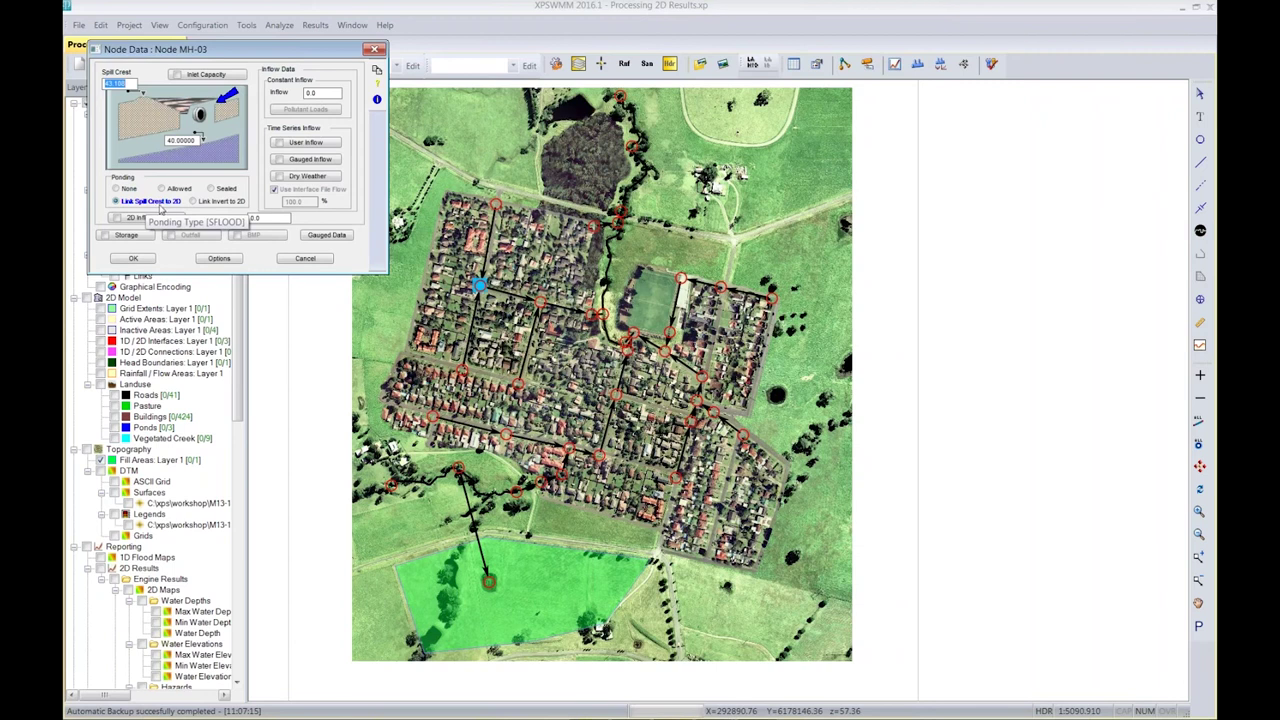
{"action": "left_click", "coordinate": [305, 258]}
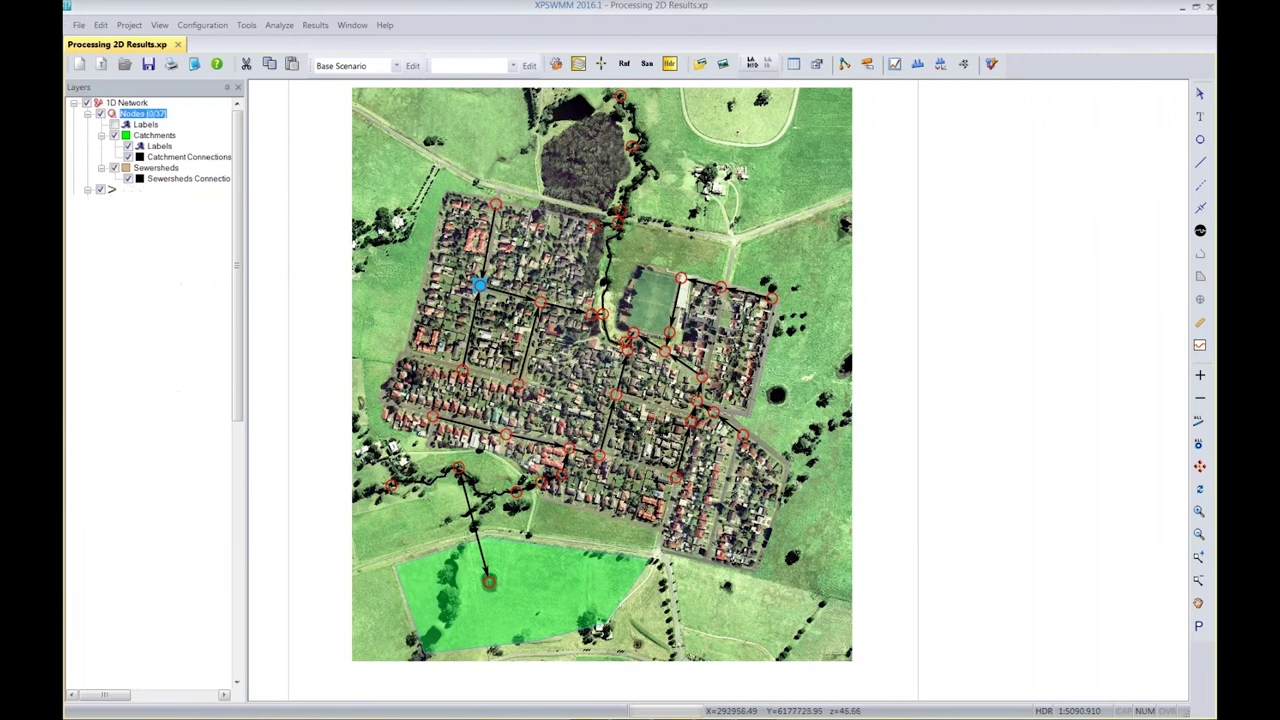
{"action": "left_click", "coordinate": [435, 487]}
{"action": "right_click", "coordinate": [435, 484]}
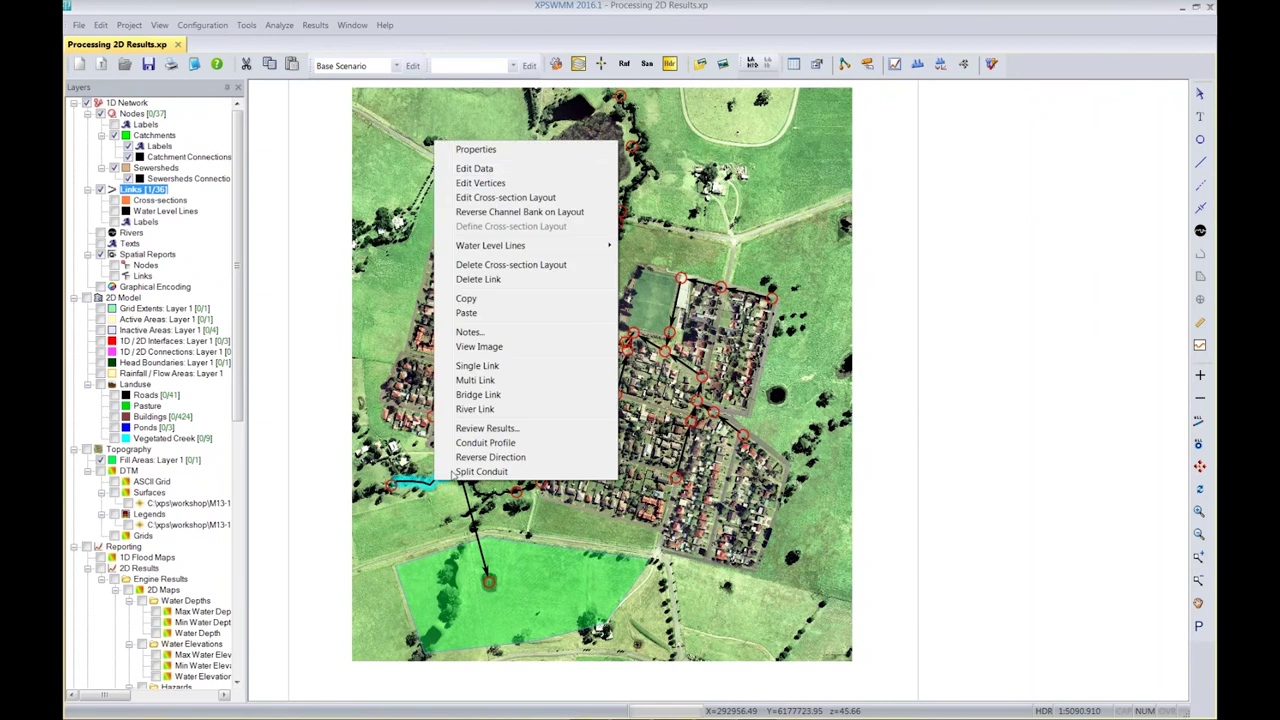
{"action": "left_click", "coordinate": [489, 170]}
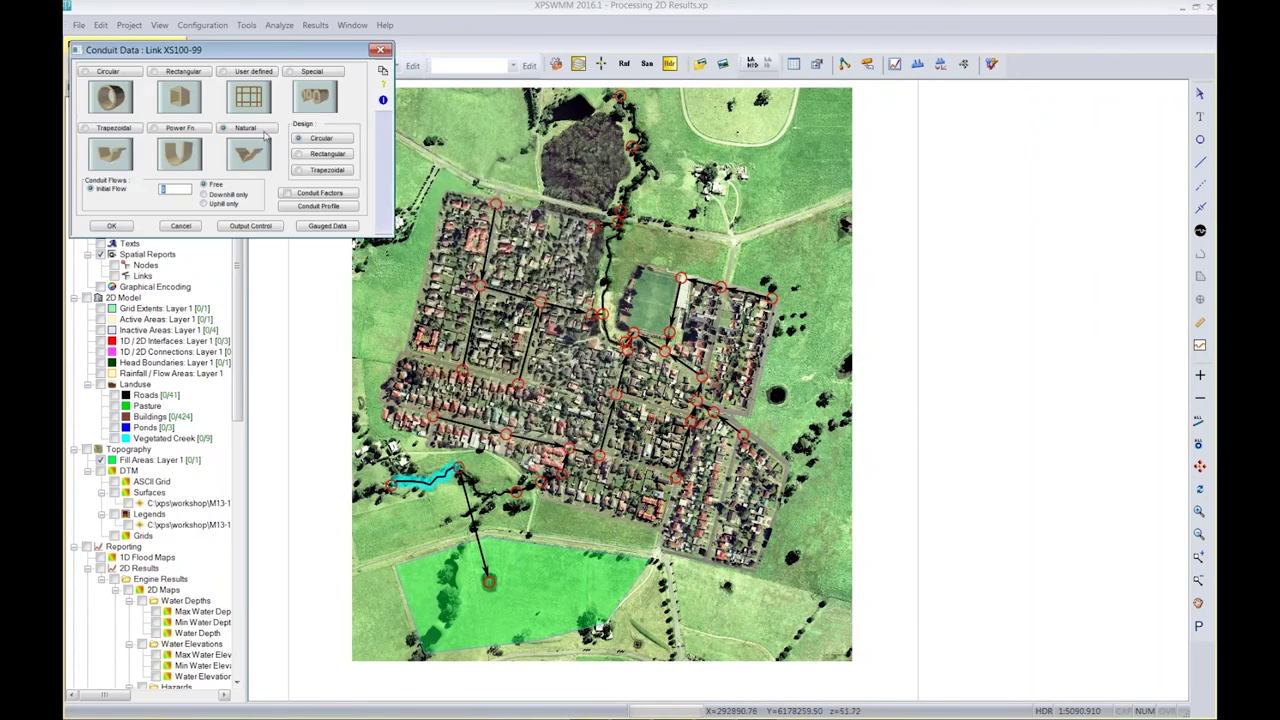
{"action": "left_click", "coordinate": [181, 225]}
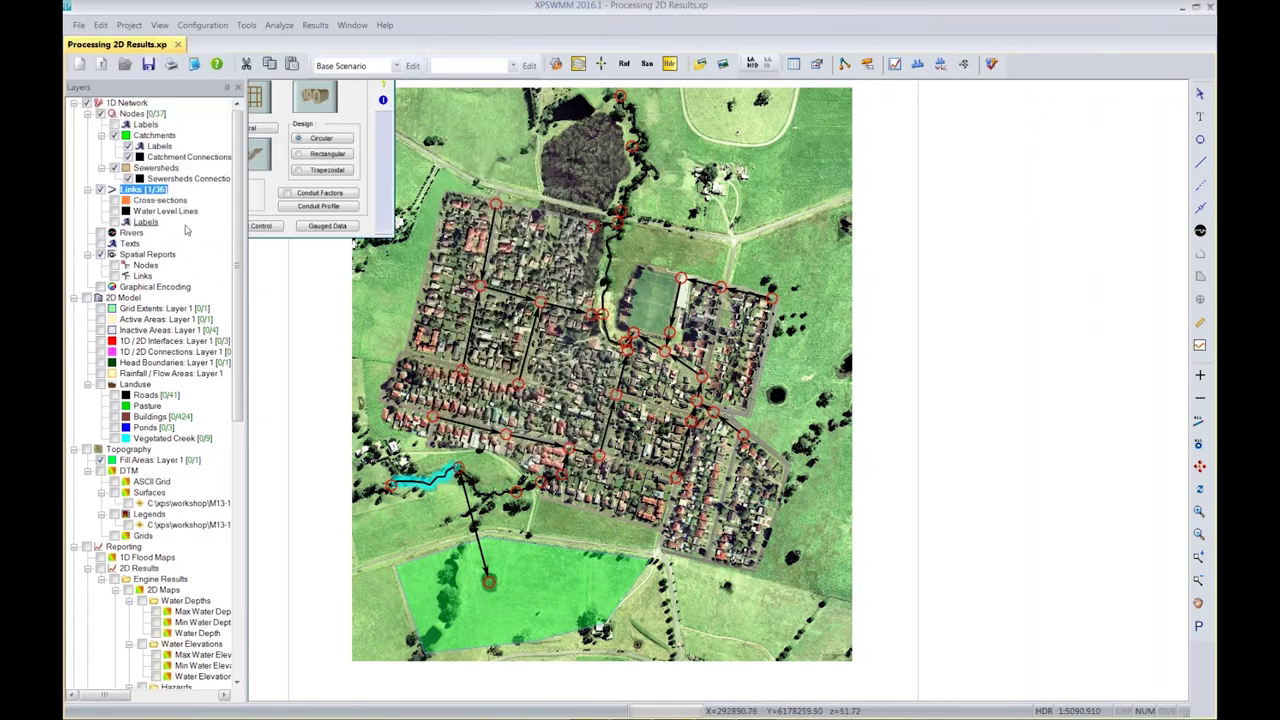
{"action": "left_click", "coordinate": [433, 493]}
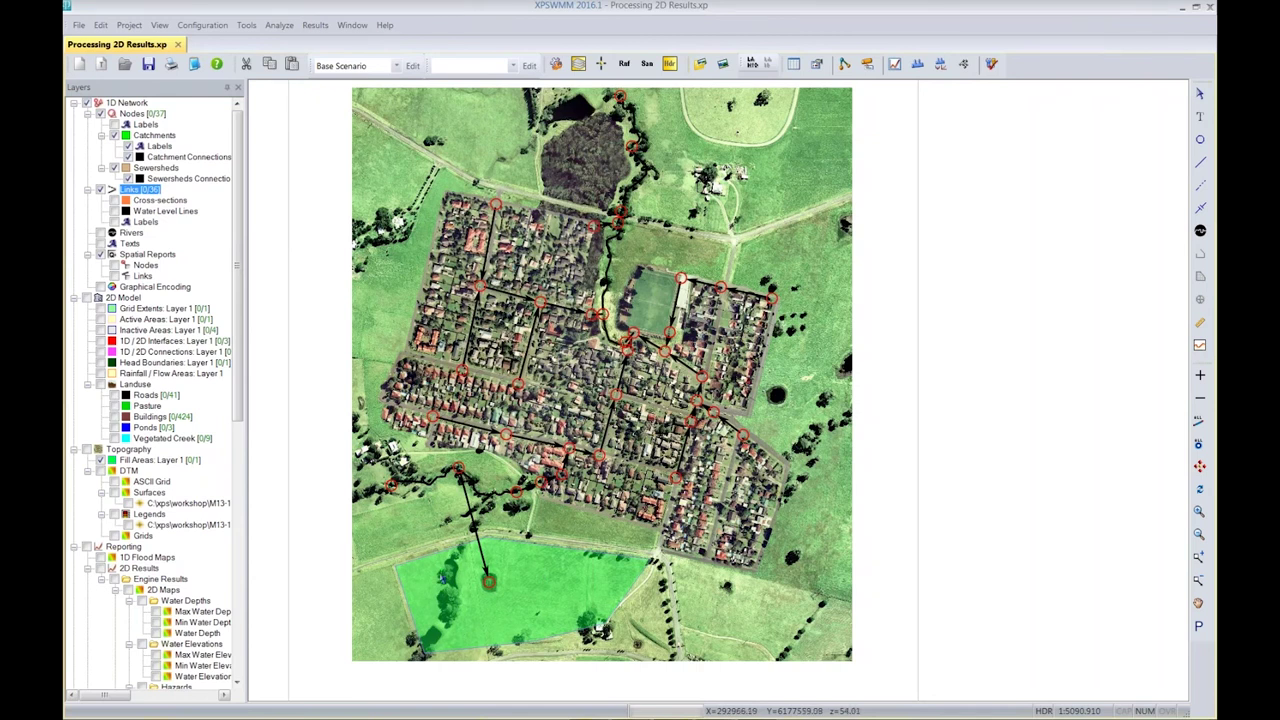
Inspect the constant elevation data of the green fill area south of the town
{"action": "left_click", "coordinate": [430, 597]}
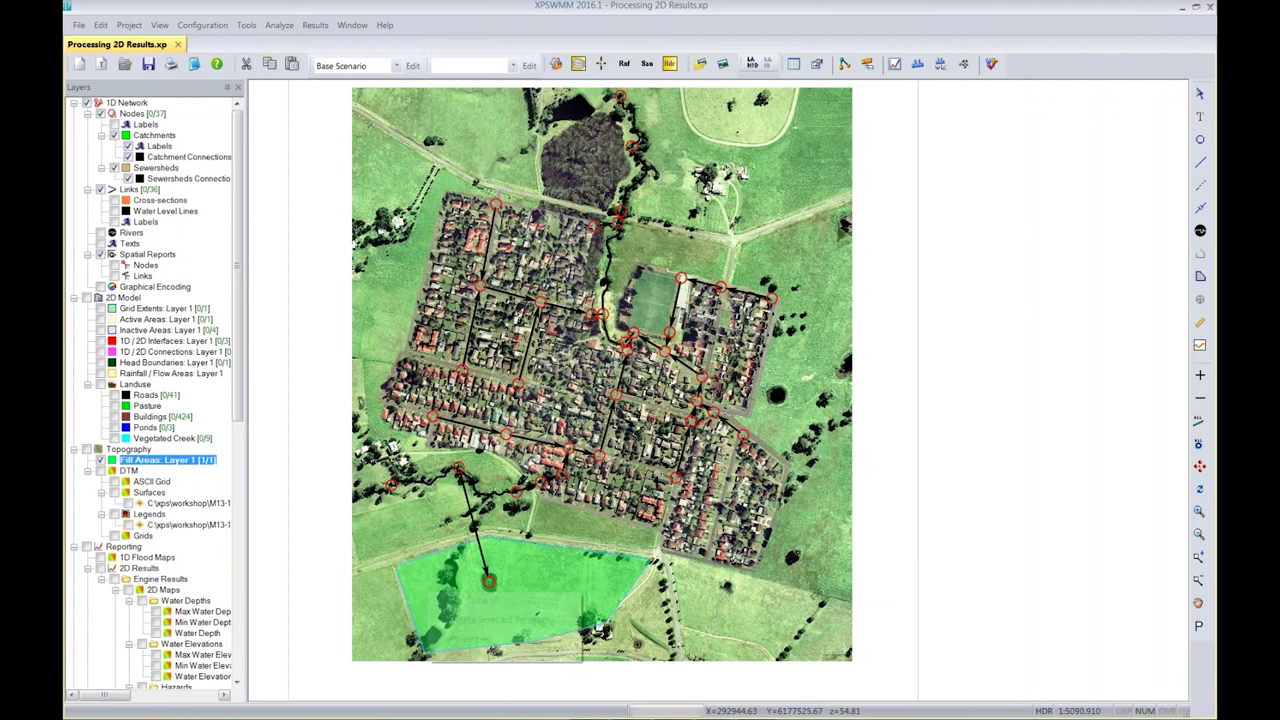
{"action": "right_click", "coordinate": [430, 597]}
{"action": "left_click", "coordinate": [452, 601]}
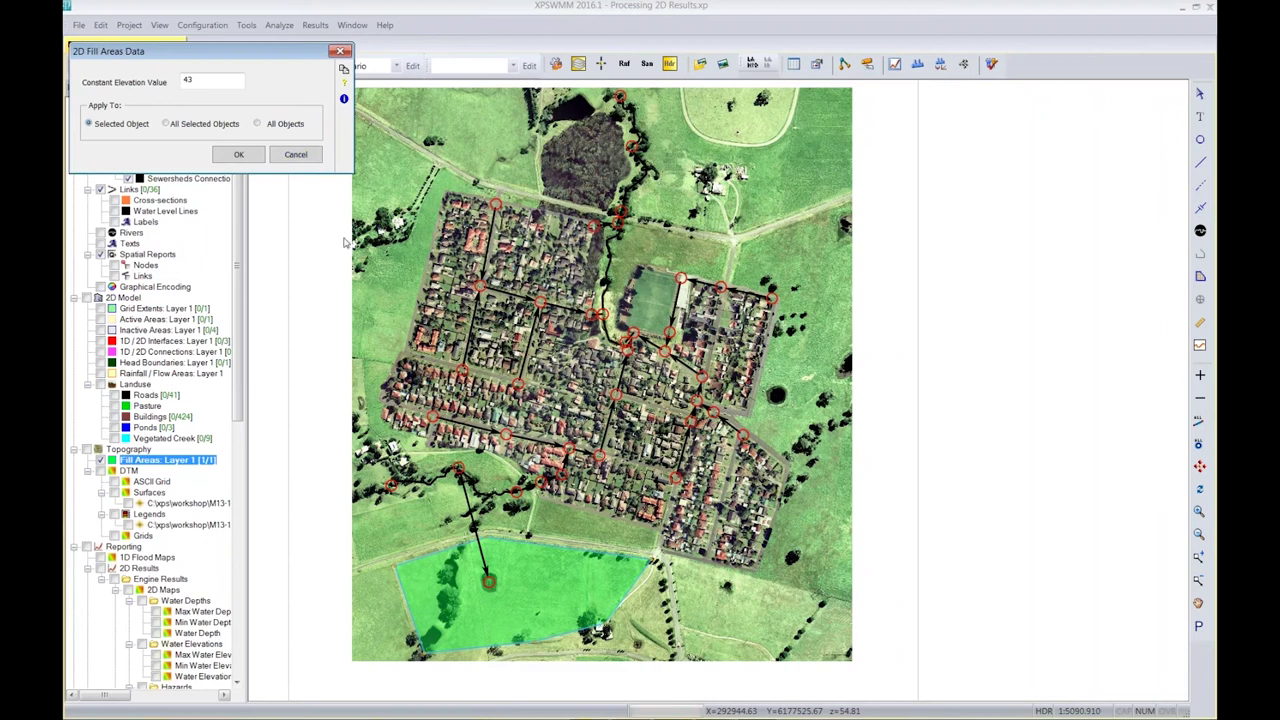
{"action": "left_click", "coordinate": [290, 155]}
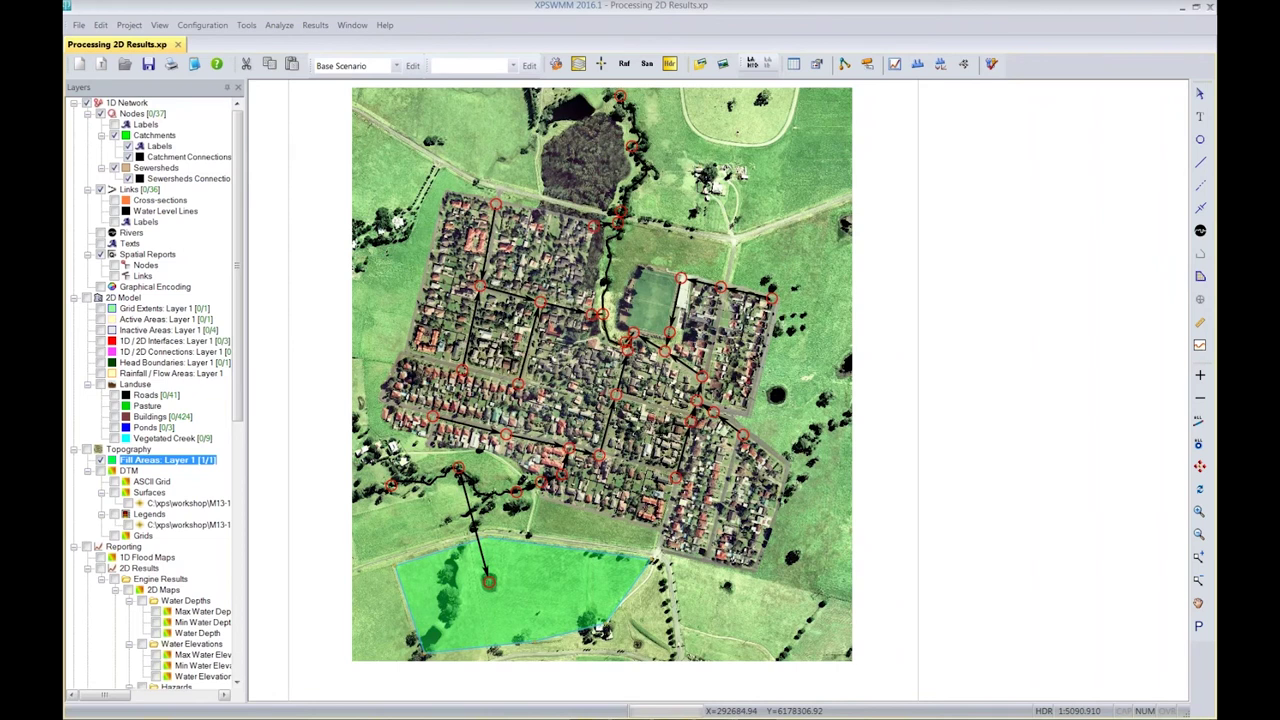
Open XP Tables with the Node 1D/2D Results table
{"action": "left_click", "coordinate": [315, 25]}
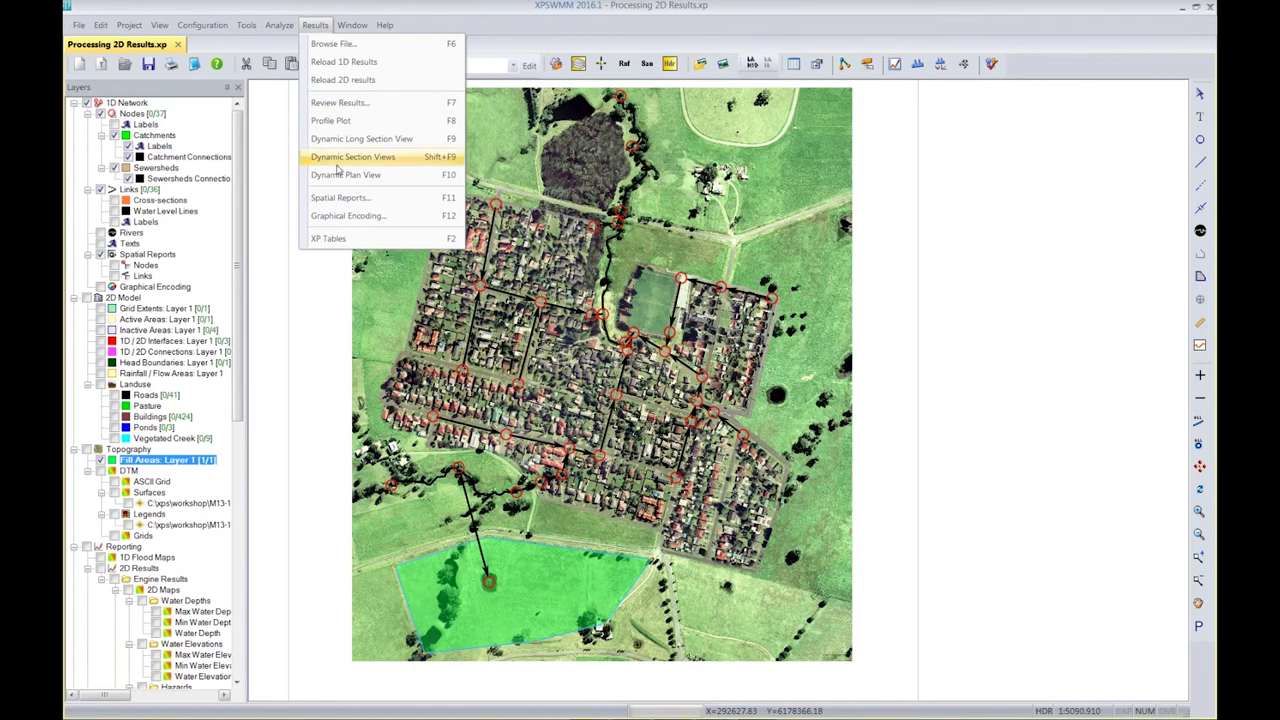
{"action": "left_click", "coordinate": [452, 240]}
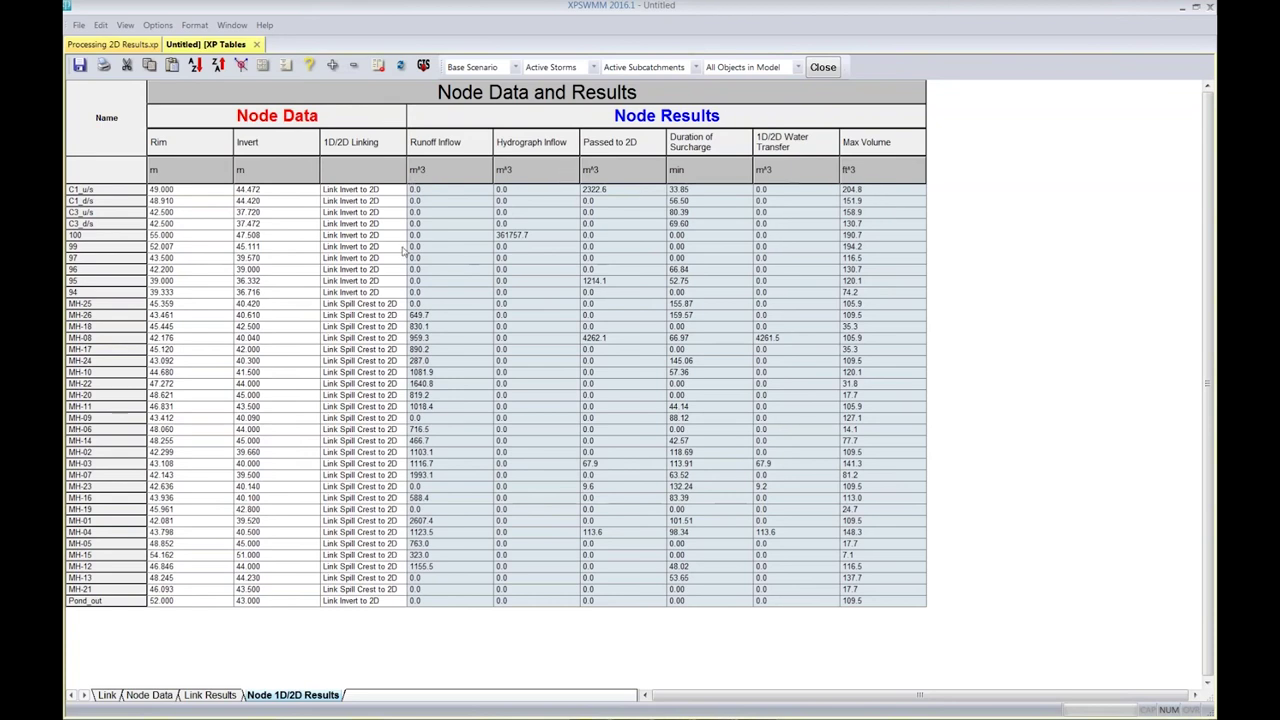
Examine the unit conversion options in the Max Volume column's format settings
{"action": "right_click", "coordinate": [868, 143]}
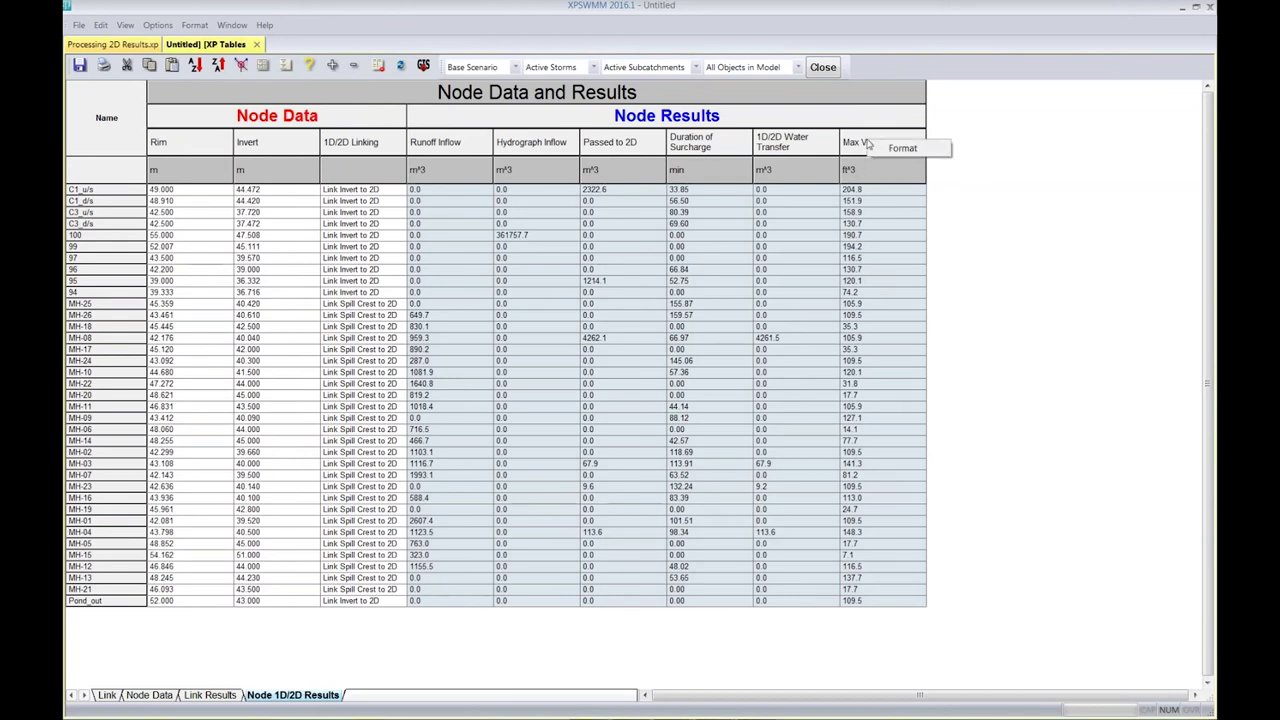
{"action": "left_click", "coordinate": [902, 148]}
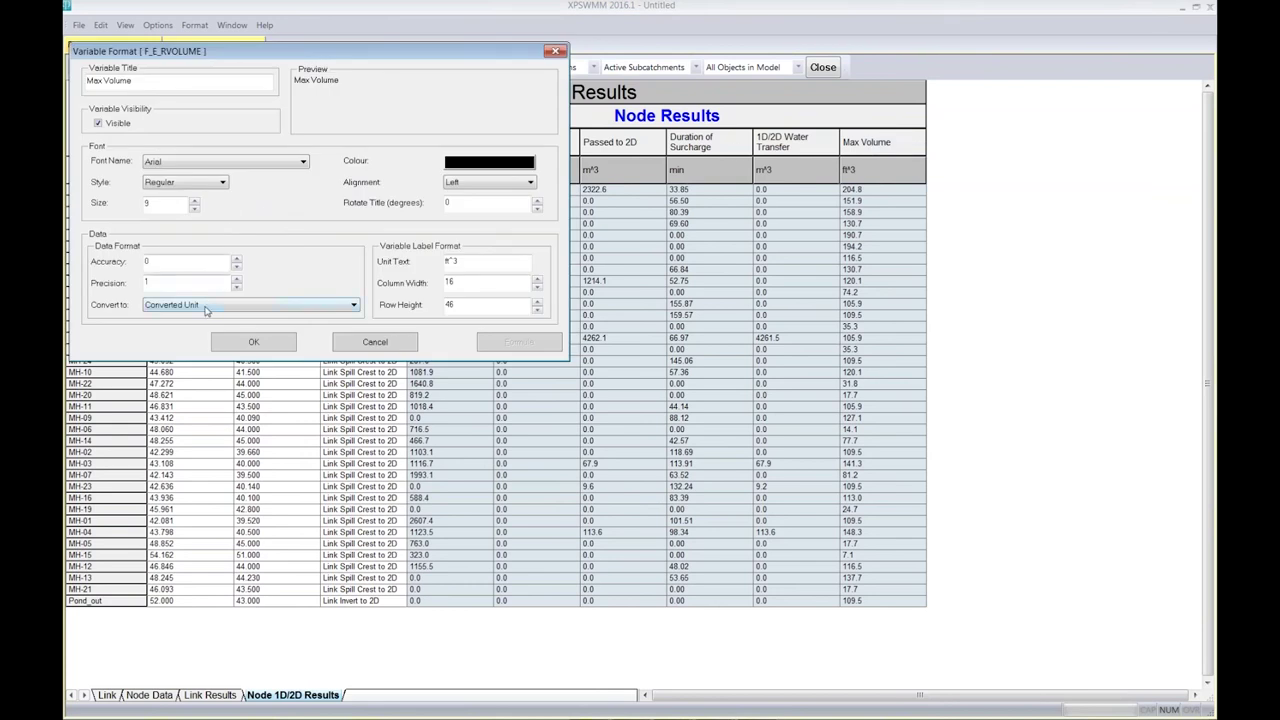
{"action": "left_click", "coordinate": [205, 305]}
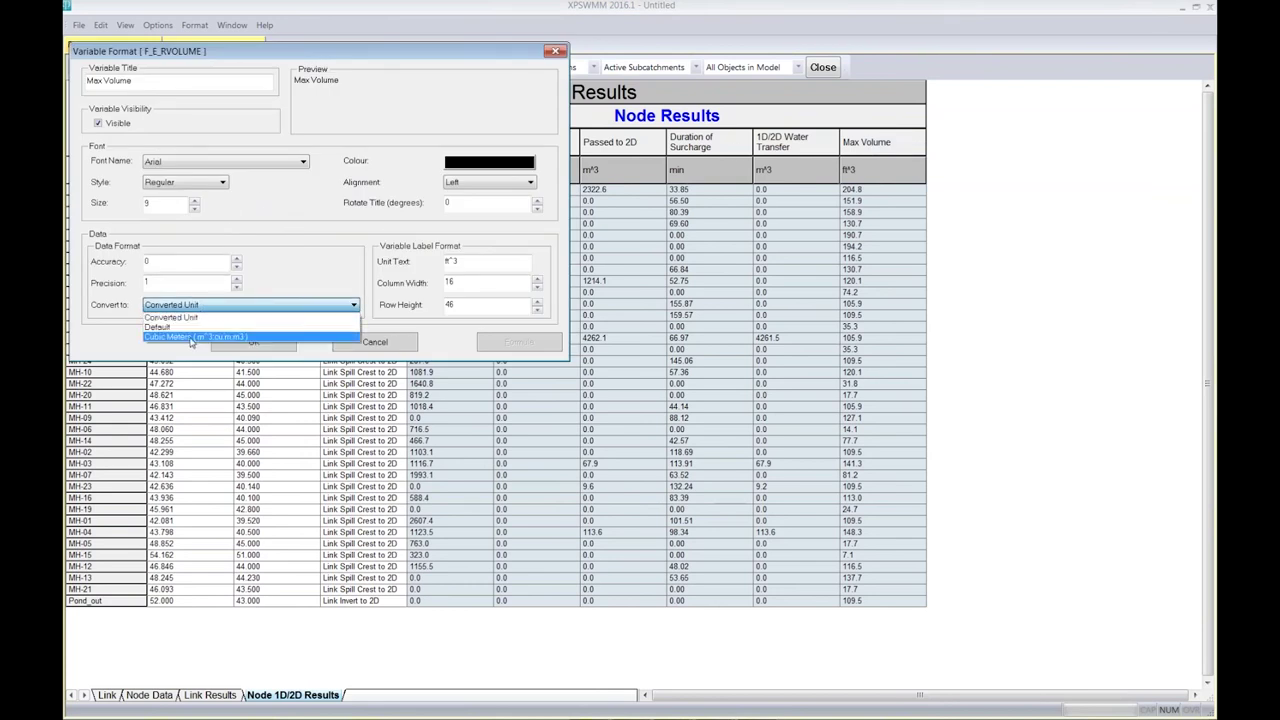
{"action": "left_click", "coordinate": [222, 313]}
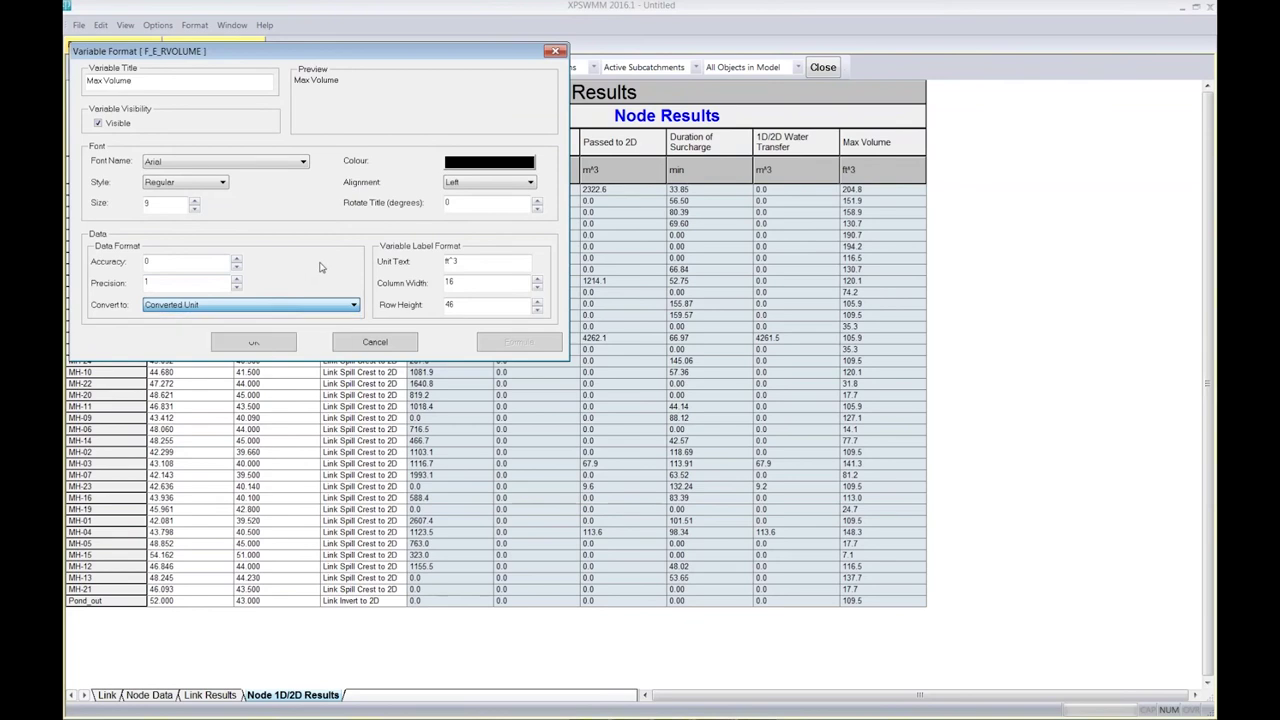
{"action": "left_click", "coordinate": [373, 344]}
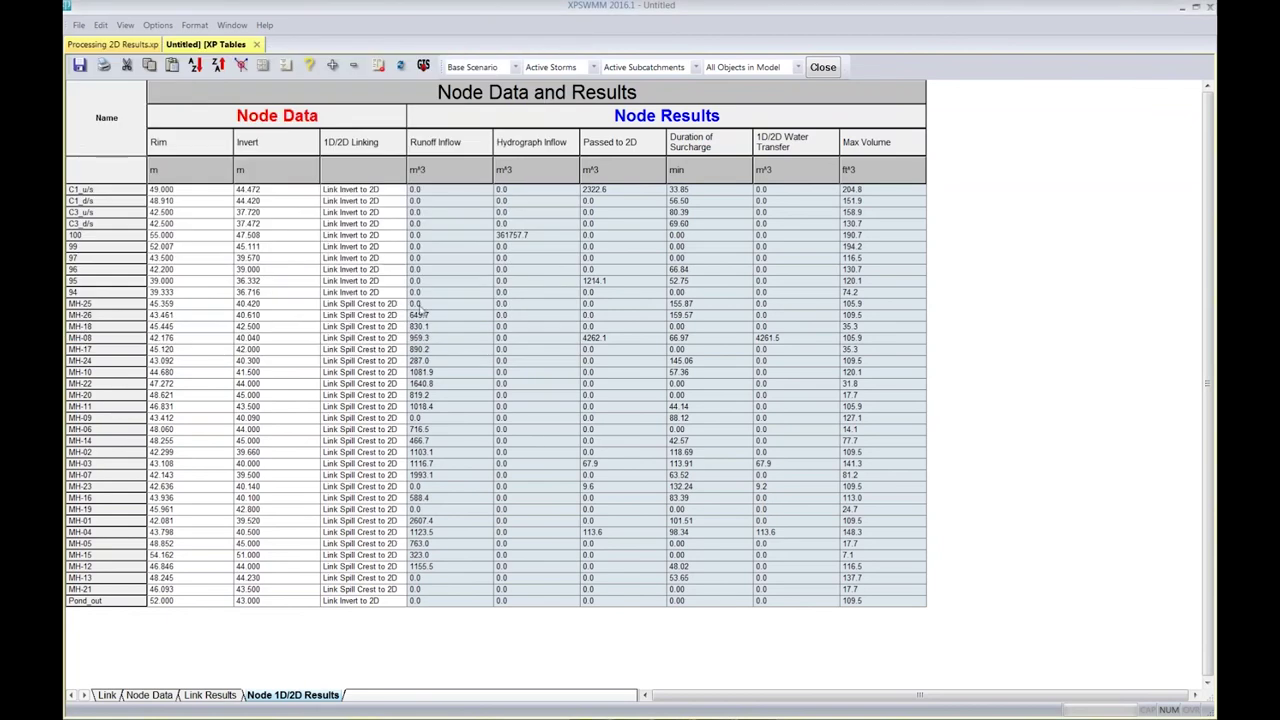
Add the Volume of Ponded Flow Stored variable from the HDR flooding results after Max Volume in the node table
{"action": "left_click", "coordinate": [285, 67]}
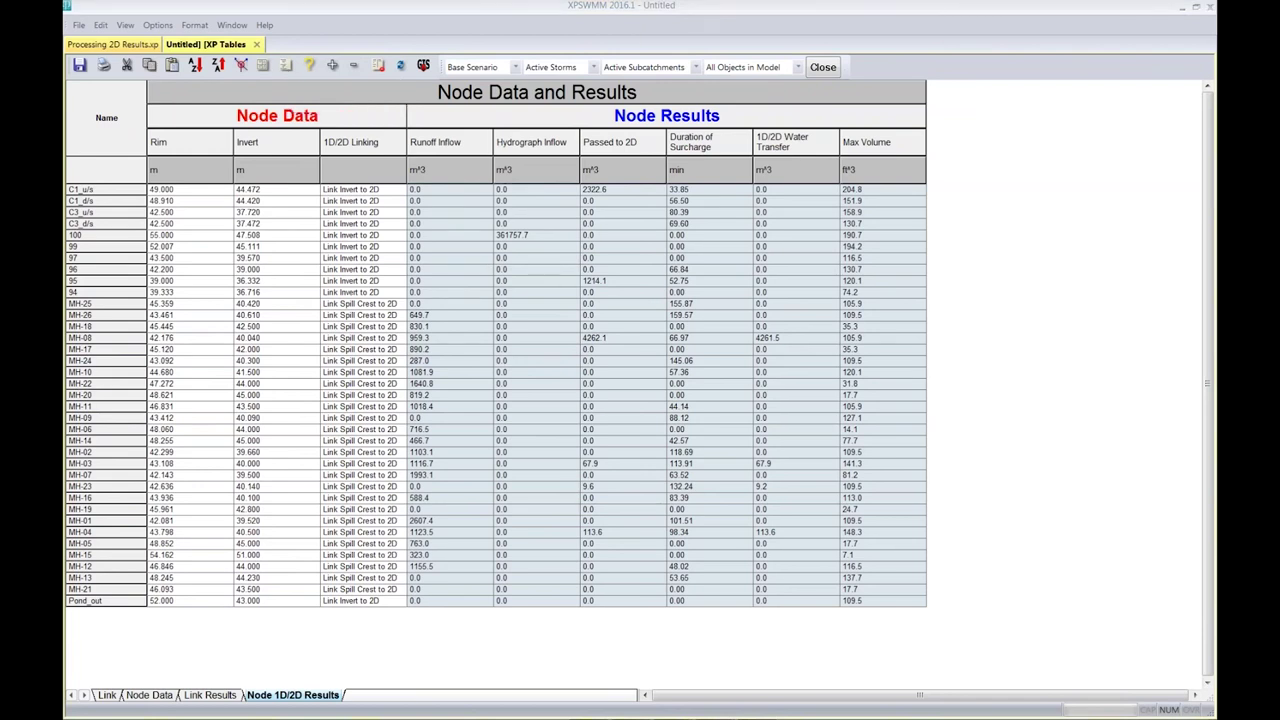
{"action": "left_click_drag", "start_coordinate": [305, 285], "coordinate": [275, 184]}
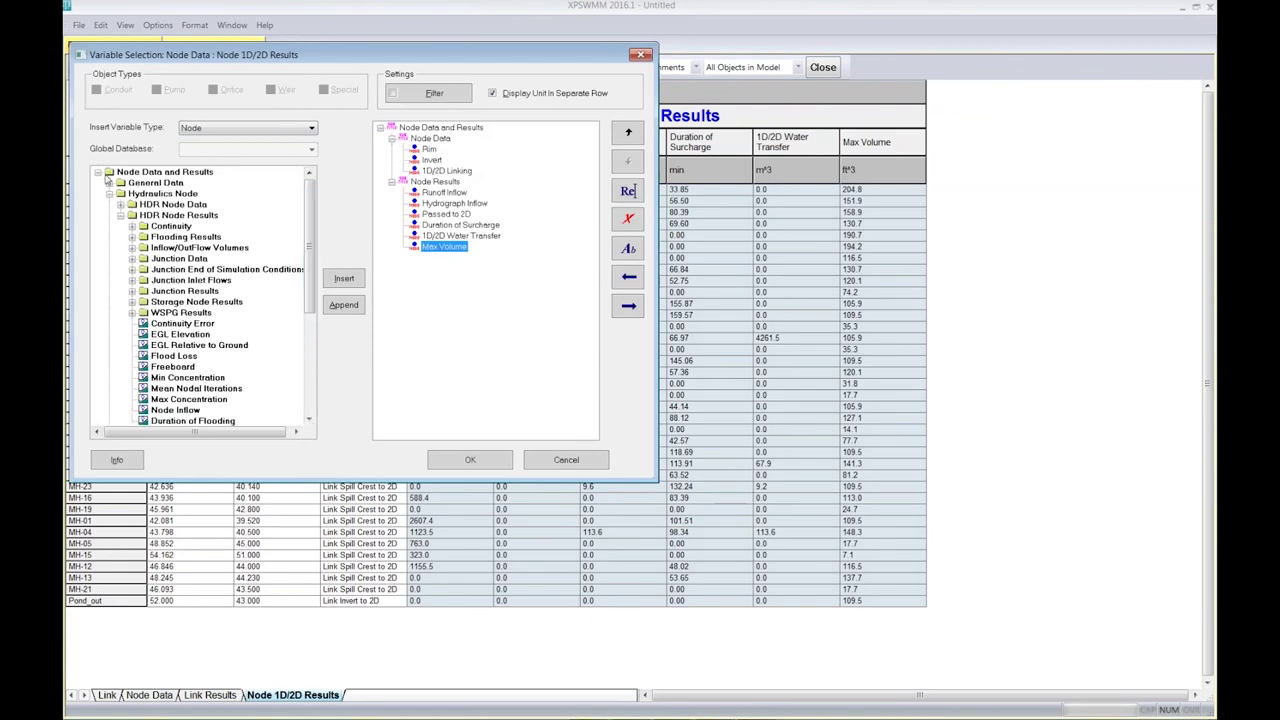
{"action": "left_click", "coordinate": [109, 194]}
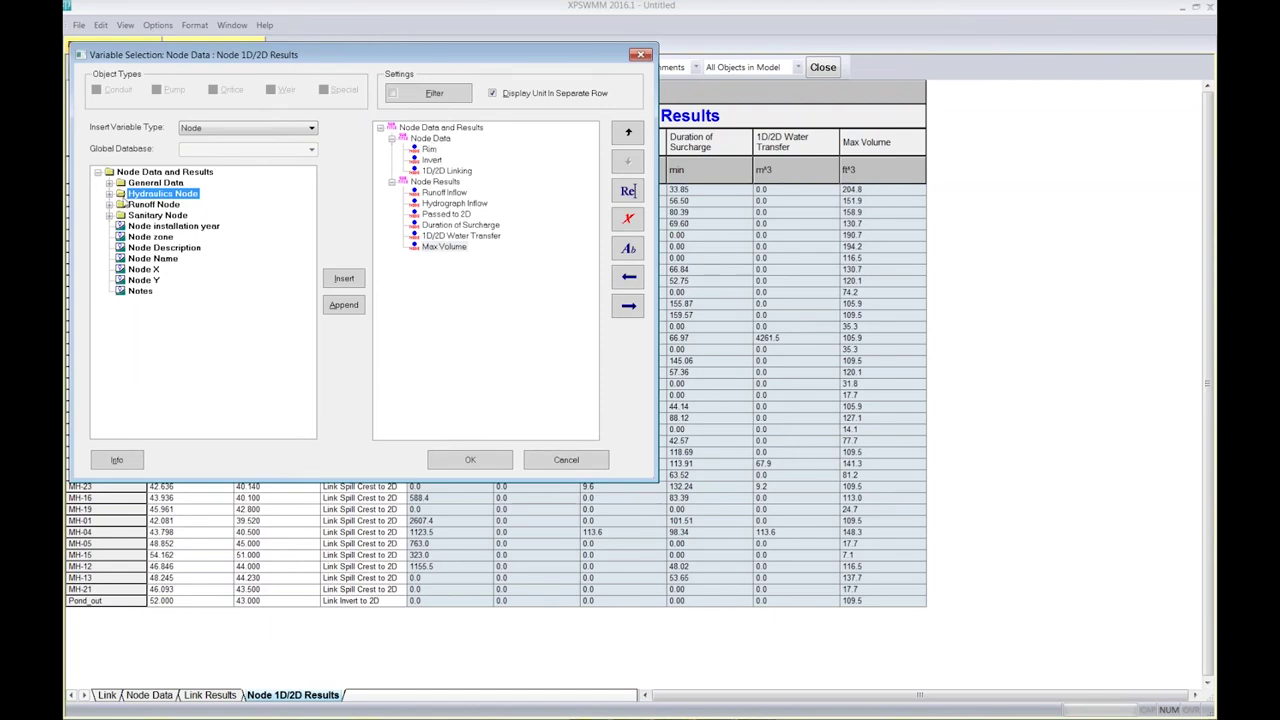
{"action": "left_click", "coordinate": [109, 194]}
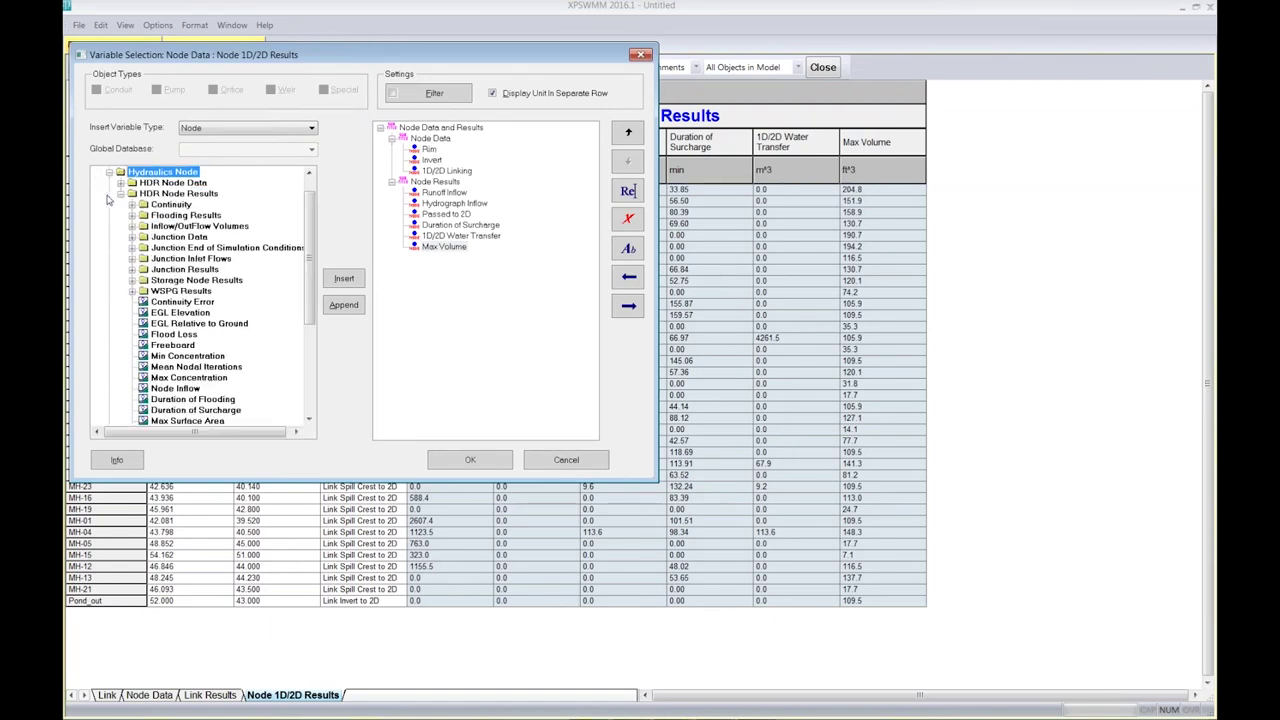
{"action": "scroll", "coordinate": [133, 298], "scroll_direction": "down", "scroll_amount": 3}
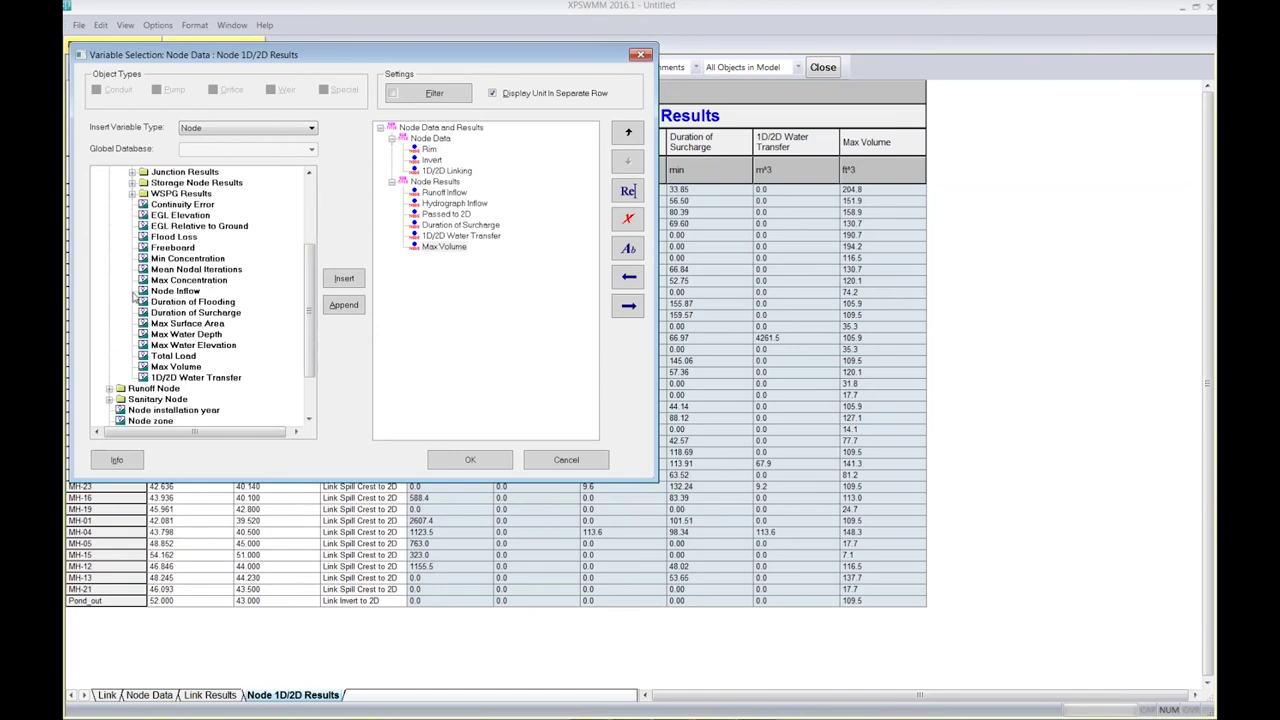
{"action": "scroll", "coordinate": [136, 220], "scroll_direction": "up", "scroll_amount": 3}
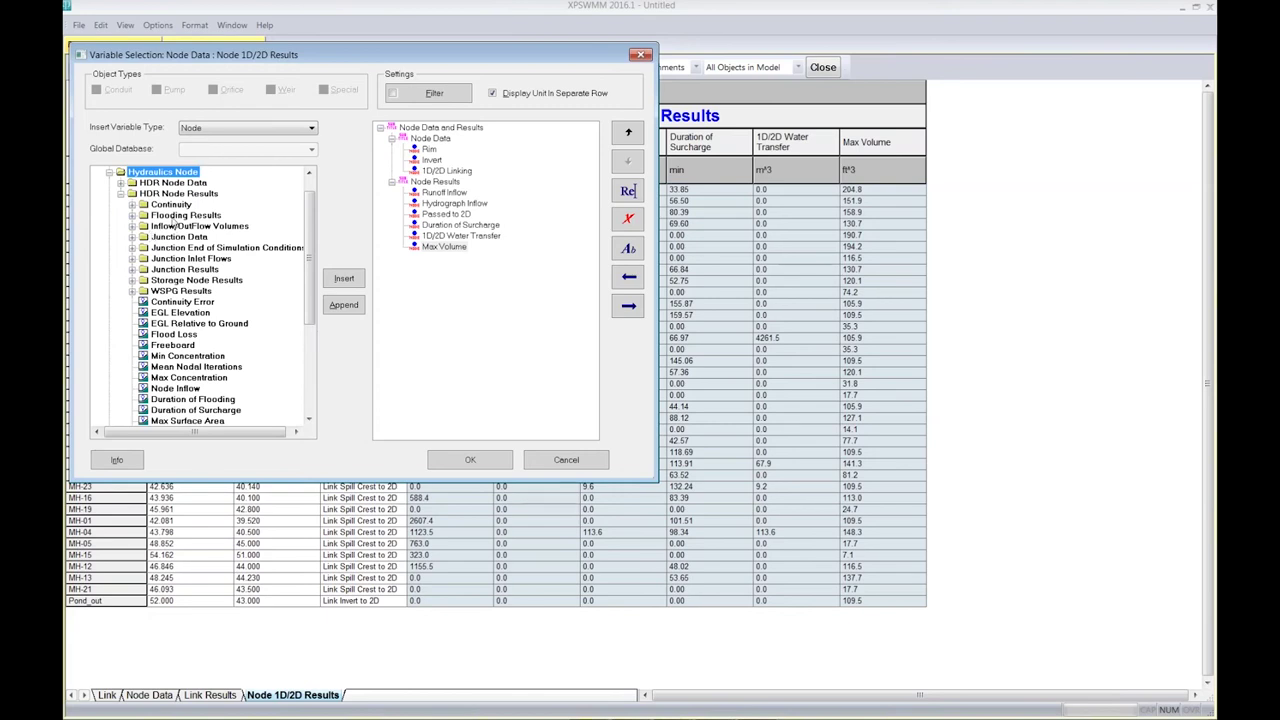
{"action": "left_click", "coordinate": [132, 216]}
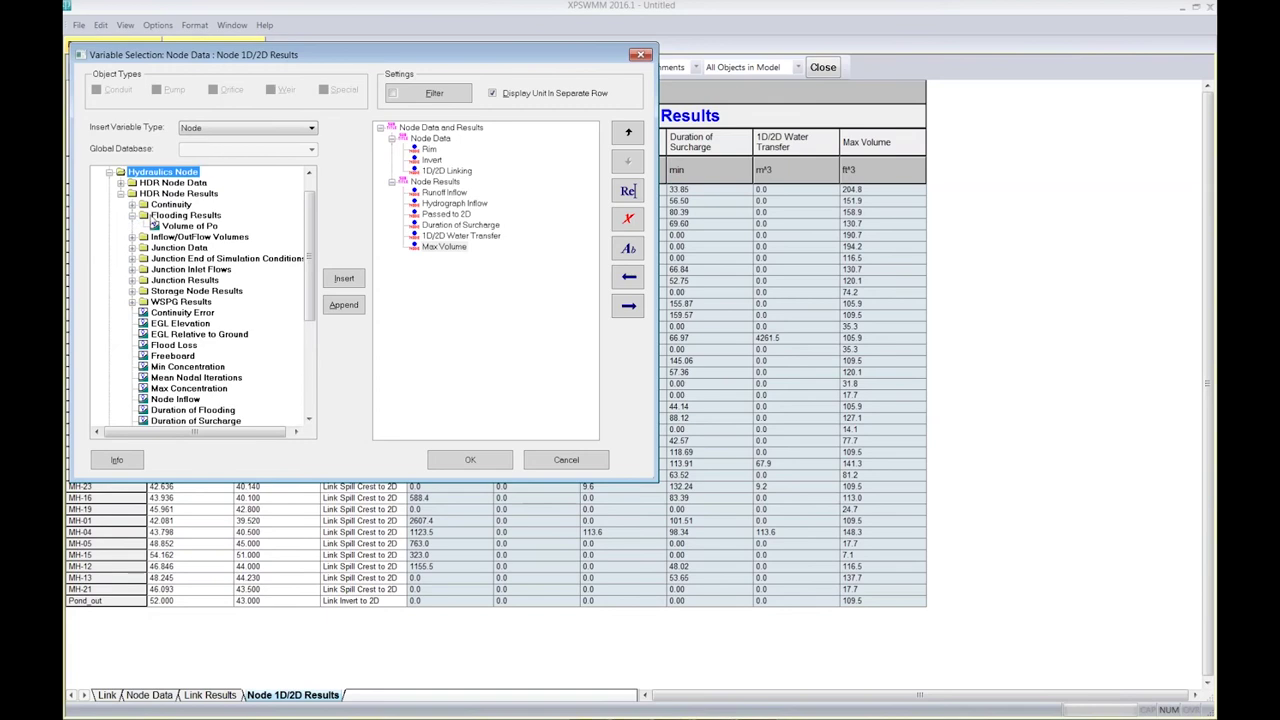
{"action": "left_click", "coordinate": [170, 227]}
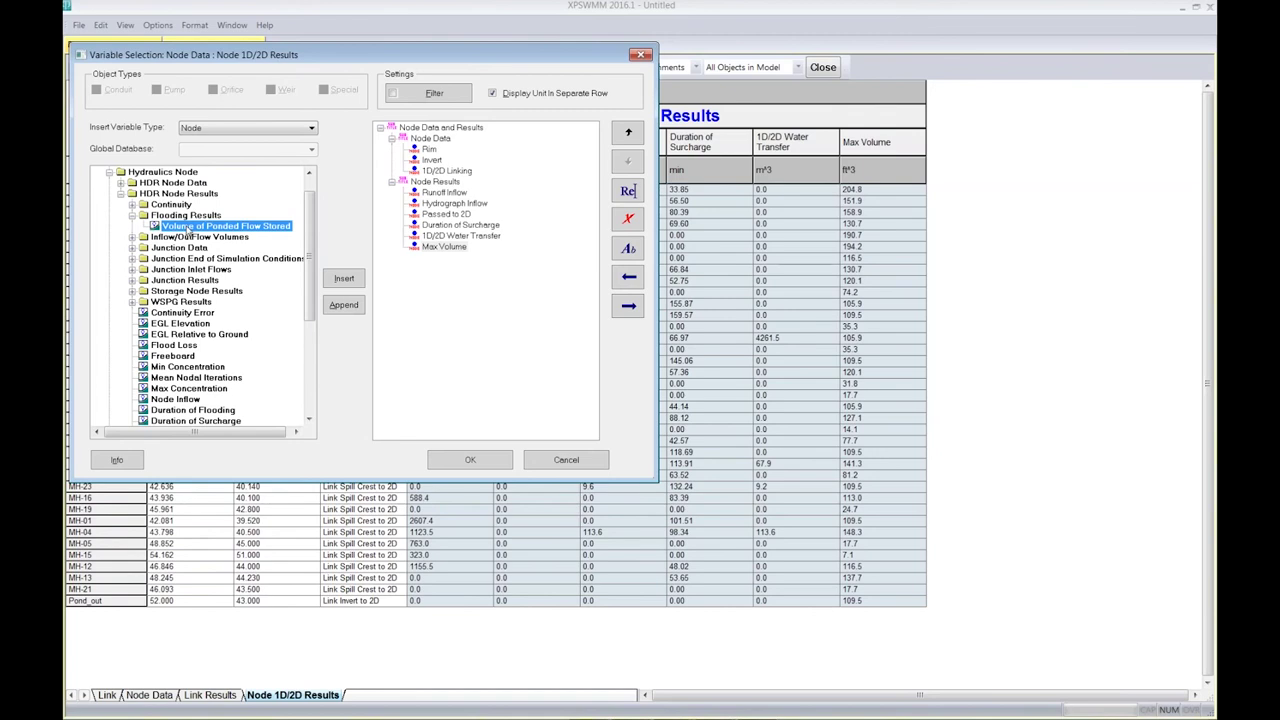
{"action": "left_click", "coordinate": [344, 312]}
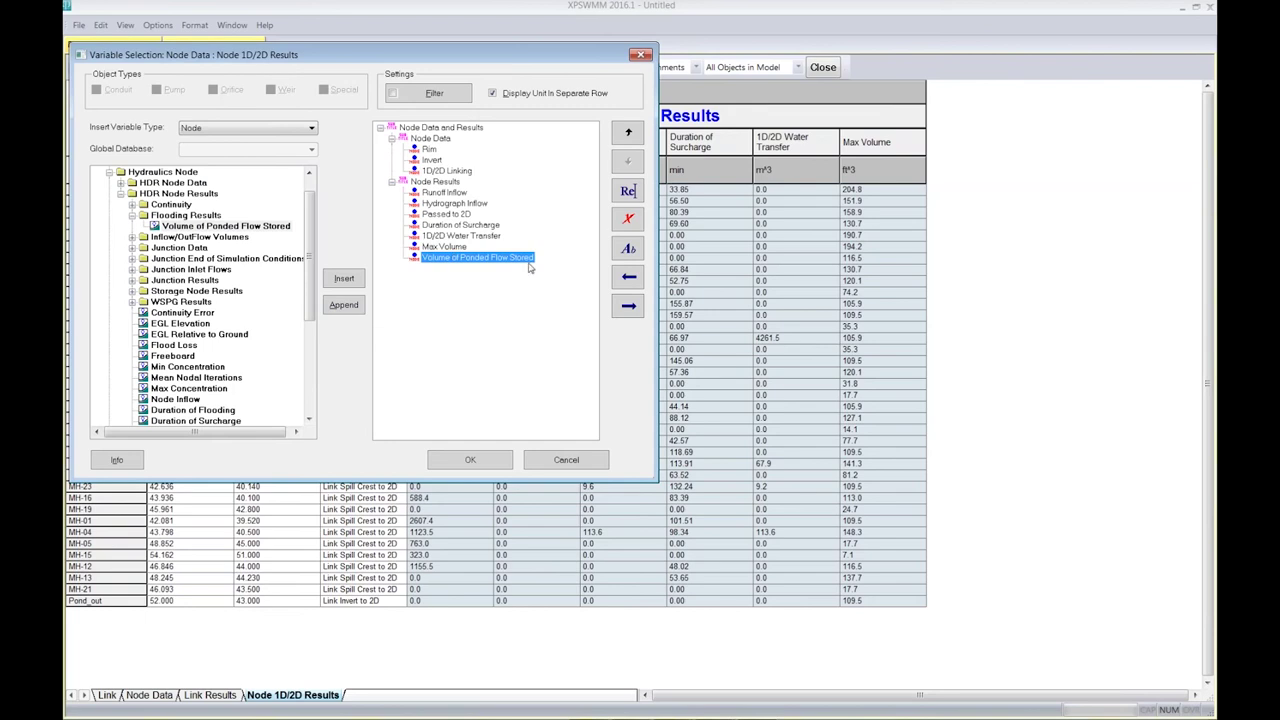
Retitle the Volume of Ponded Flow Stored column as Ponded Flow with precision 1, and apply the variable selection to the table
{"action": "left_click", "coordinate": [628, 248]}
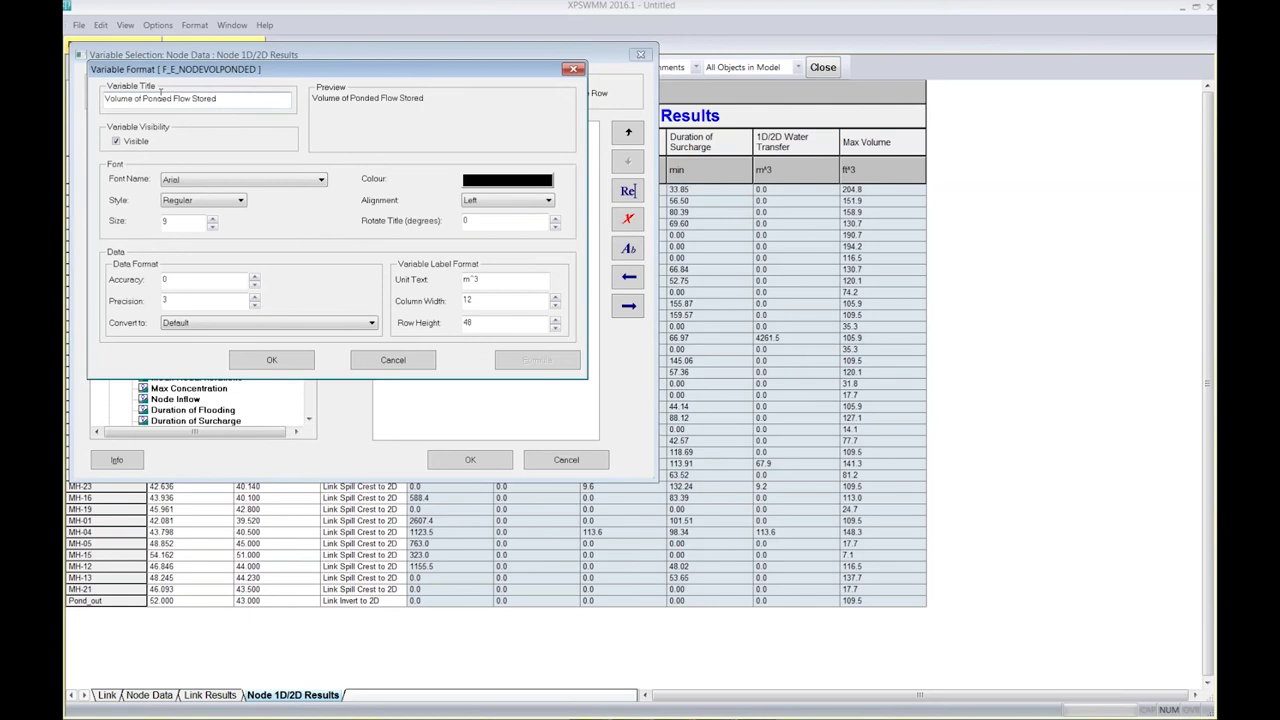
{"action": "left_click_drag", "start_coordinate": [142, 98], "coordinate": [105, 98]}
{"action": "key", "text": "Delete"}
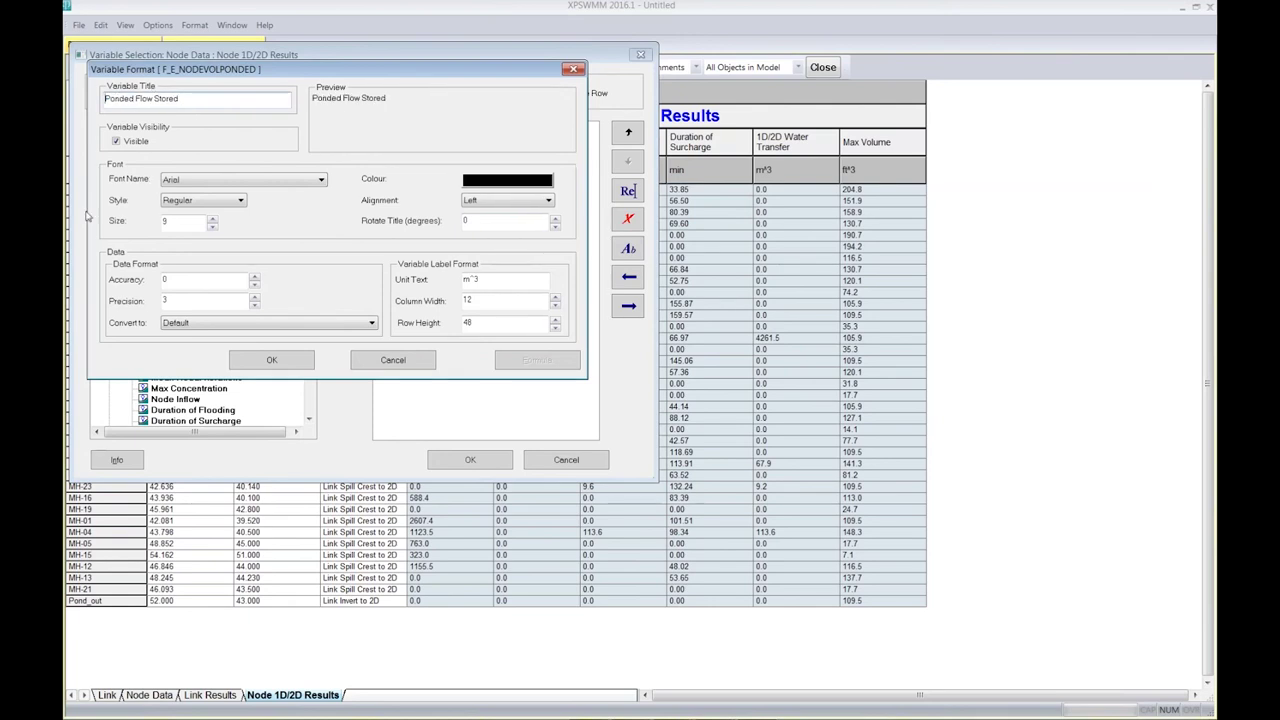
{"action": "left_click_drag", "start_coordinate": [180, 98], "coordinate": [167, 96]}
{"action": "left_click", "coordinate": [255, 305]}
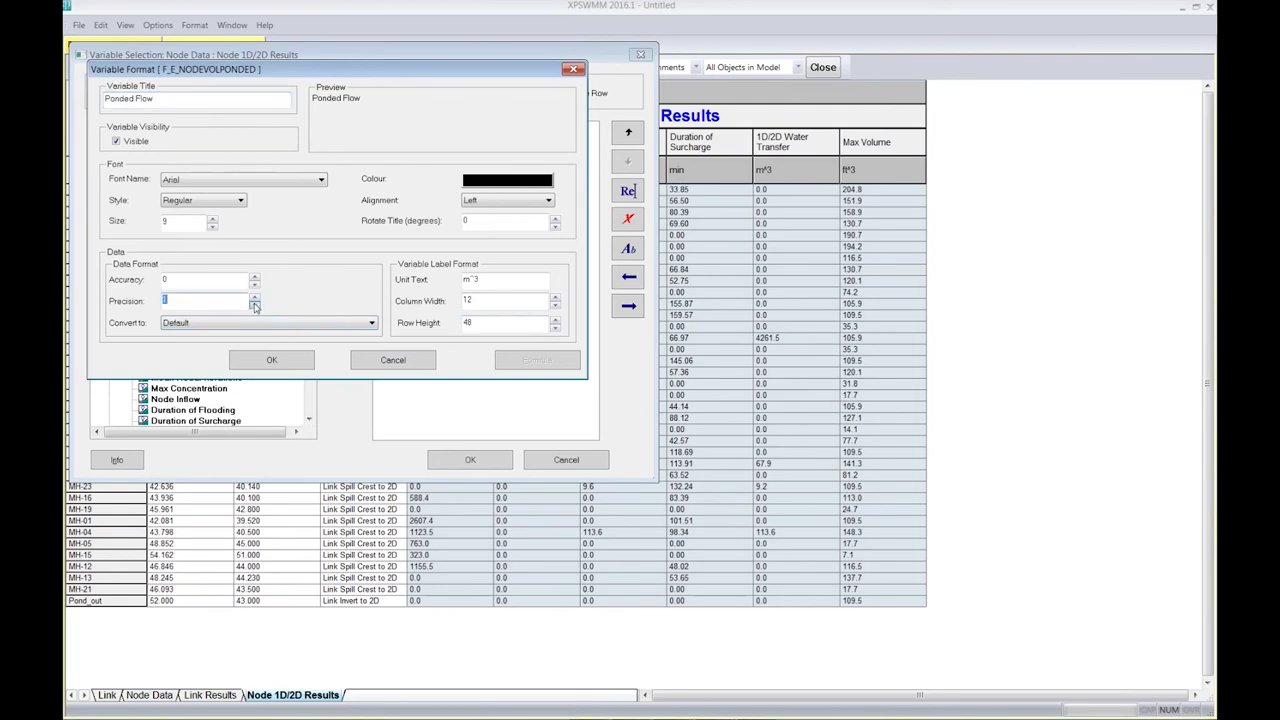
{"action": "left_click", "coordinate": [255, 305]}
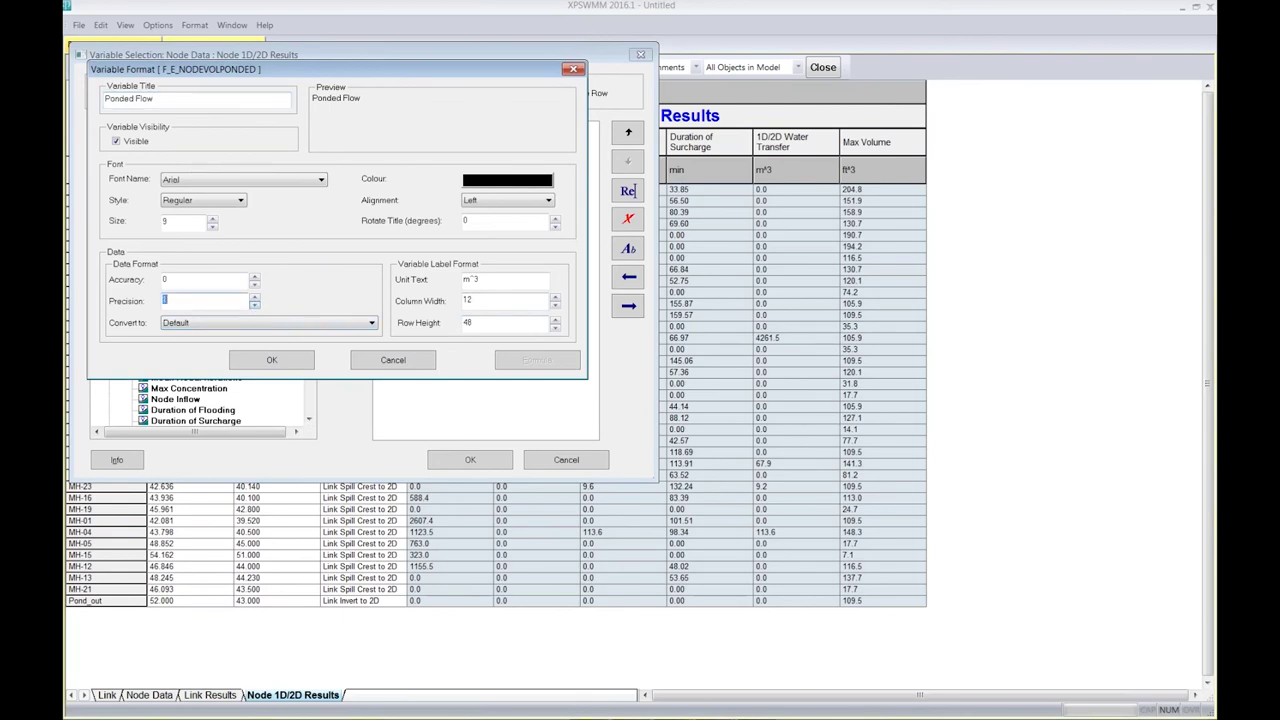
{"action": "left_click", "coordinate": [266, 357]}
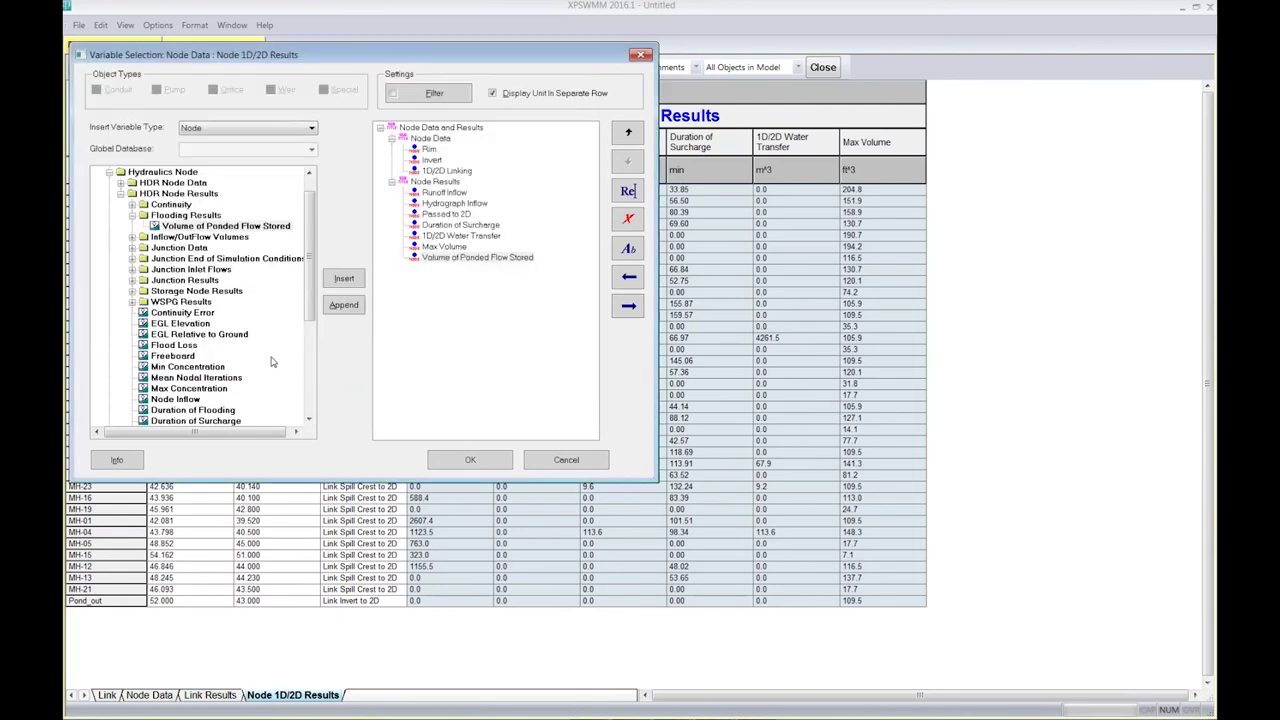
{"action": "left_click", "coordinate": [478, 460]}
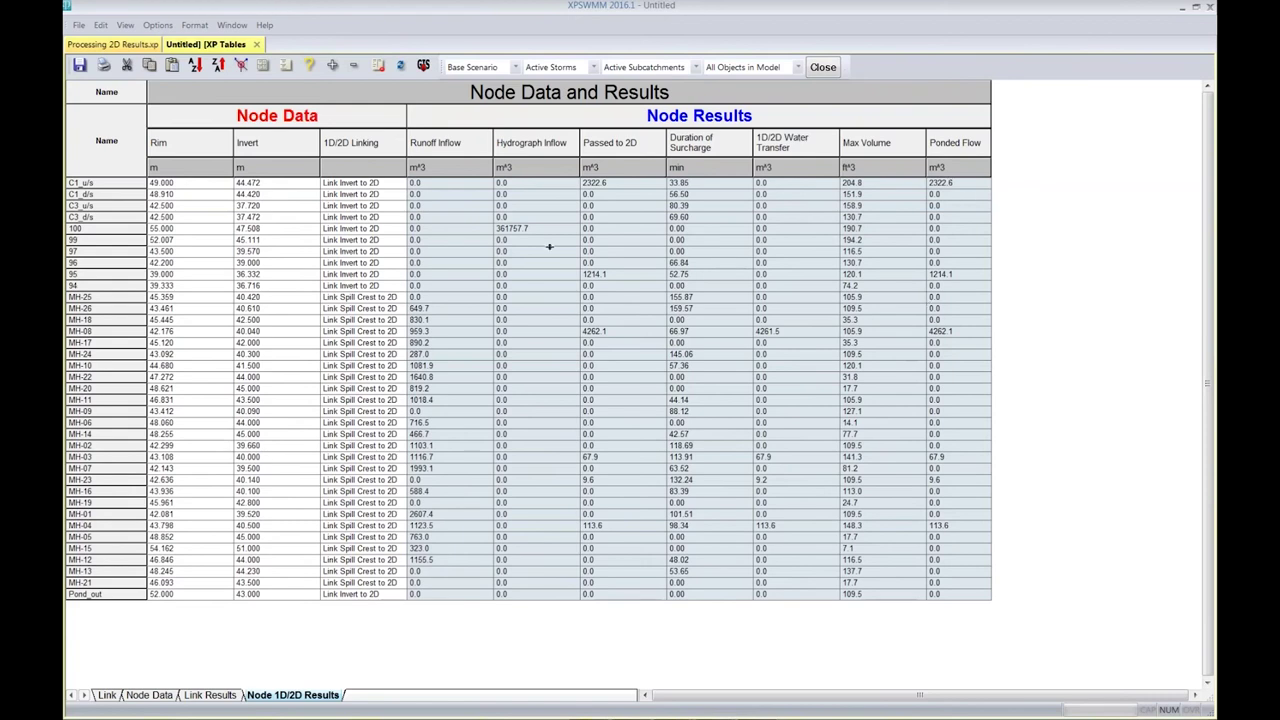
{"action": "double_click", "coordinate": [266, 312]}
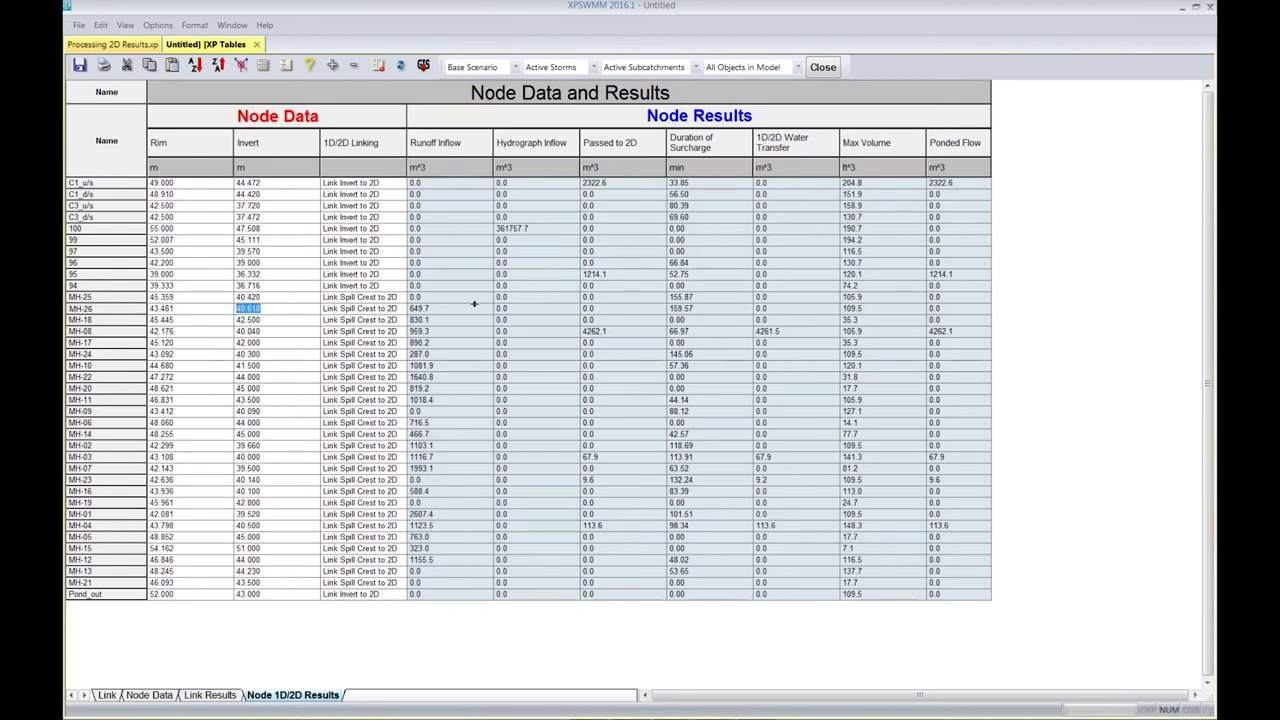
{"action": "key", "text": "Return"}
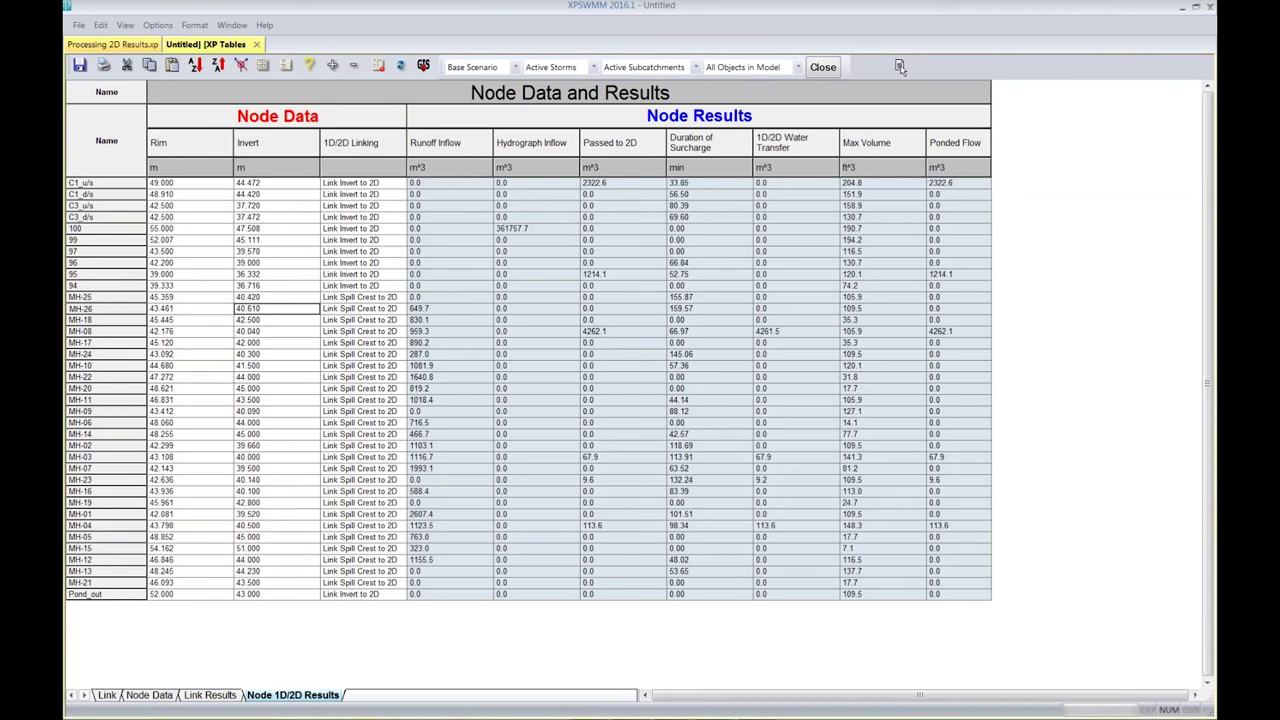
Arrange the XP Tables window side by side with the network map, and close the table
{"action": "left_click", "coordinate": [900, 67]}
{"action": "left_click_drag", "start_coordinate": [900, 67], "coordinate": [774, 60]}
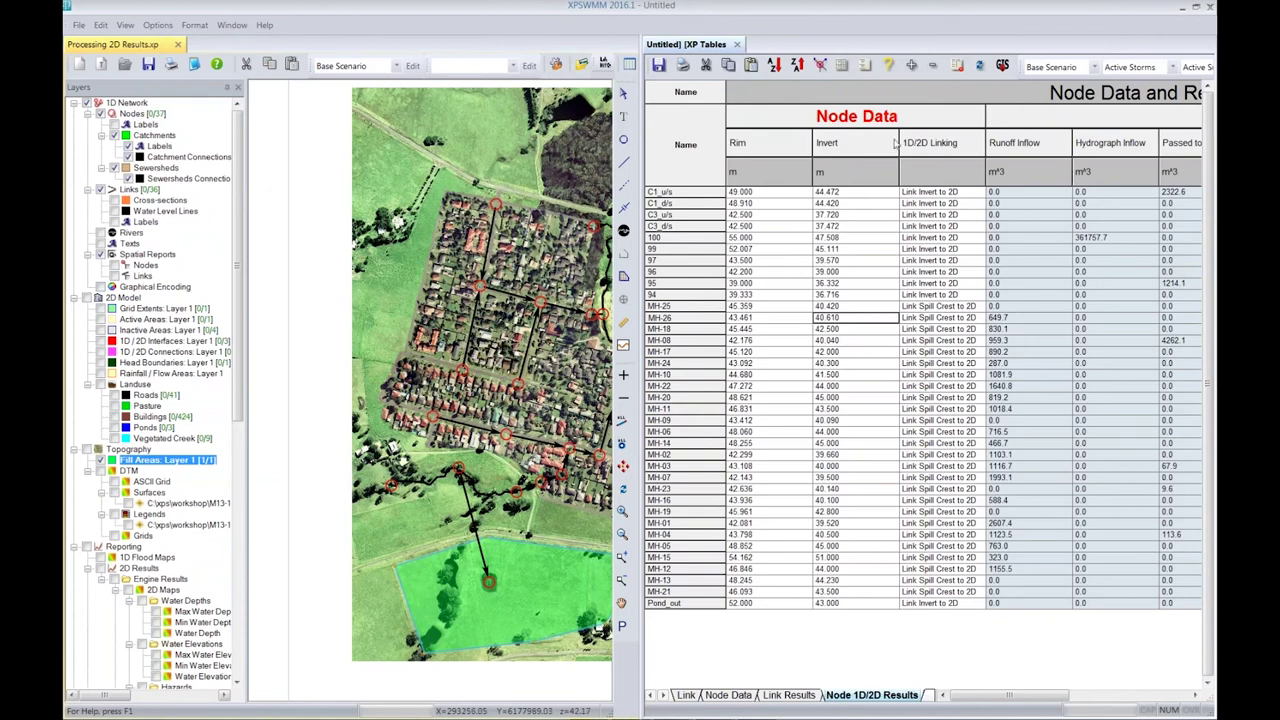
{"action": "left_click", "coordinate": [737, 44]}
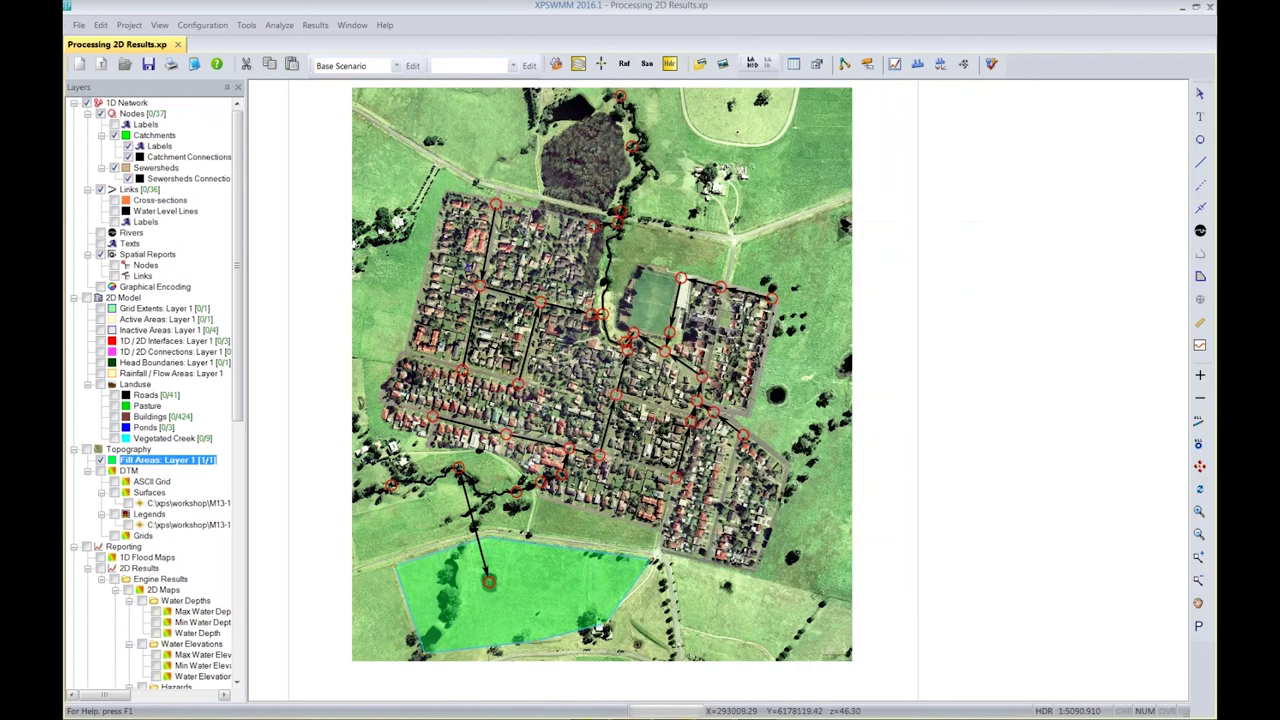
View map-selected manholes MH-02 and MH-03 in XP Tables, and locate node MH-08 on the map from its table row
{"action": "left_click_drag", "start_coordinate": [466, 262], "coordinate": [565, 336]}
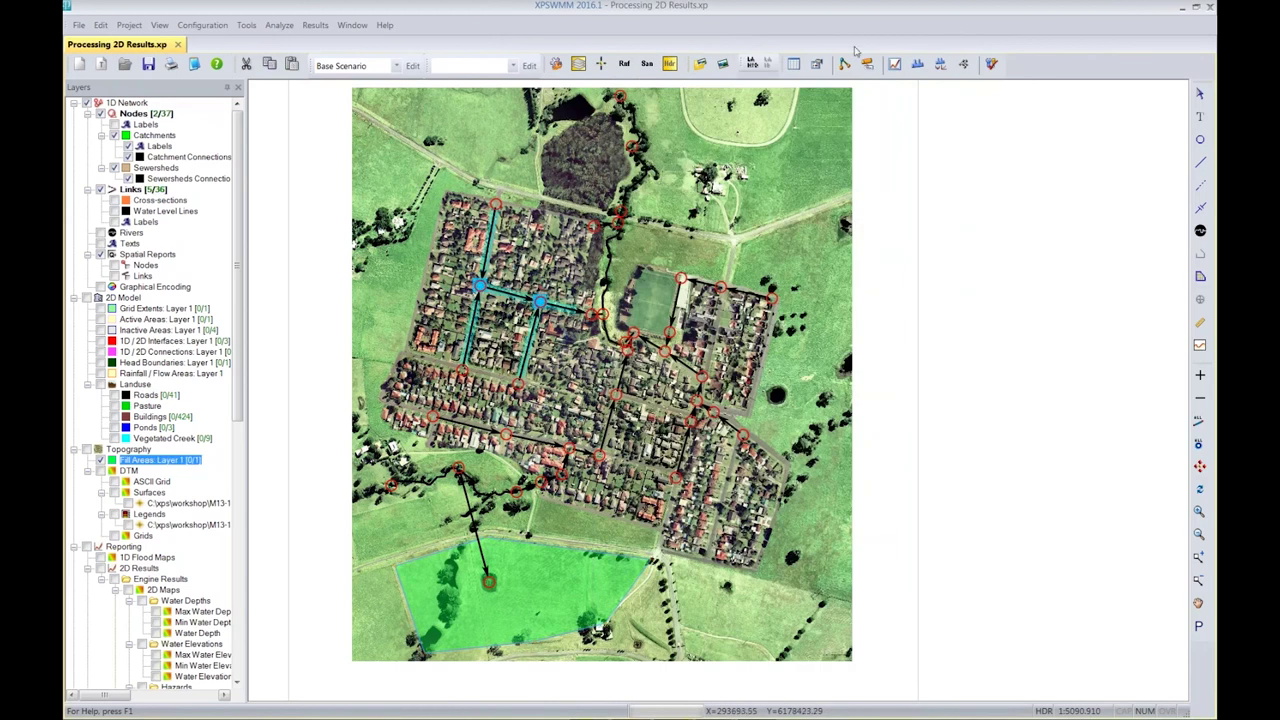
{"action": "left_click", "coordinate": [795, 65]}
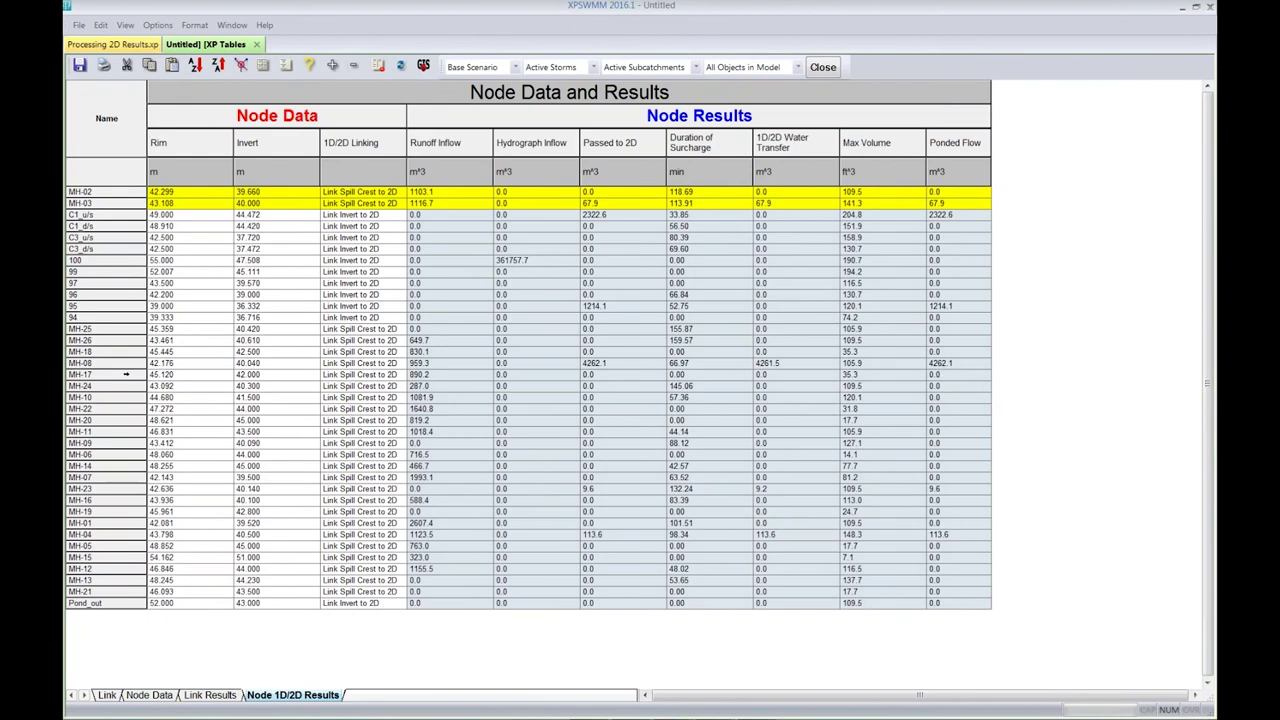
{"action": "left_click", "coordinate": [122, 363]}
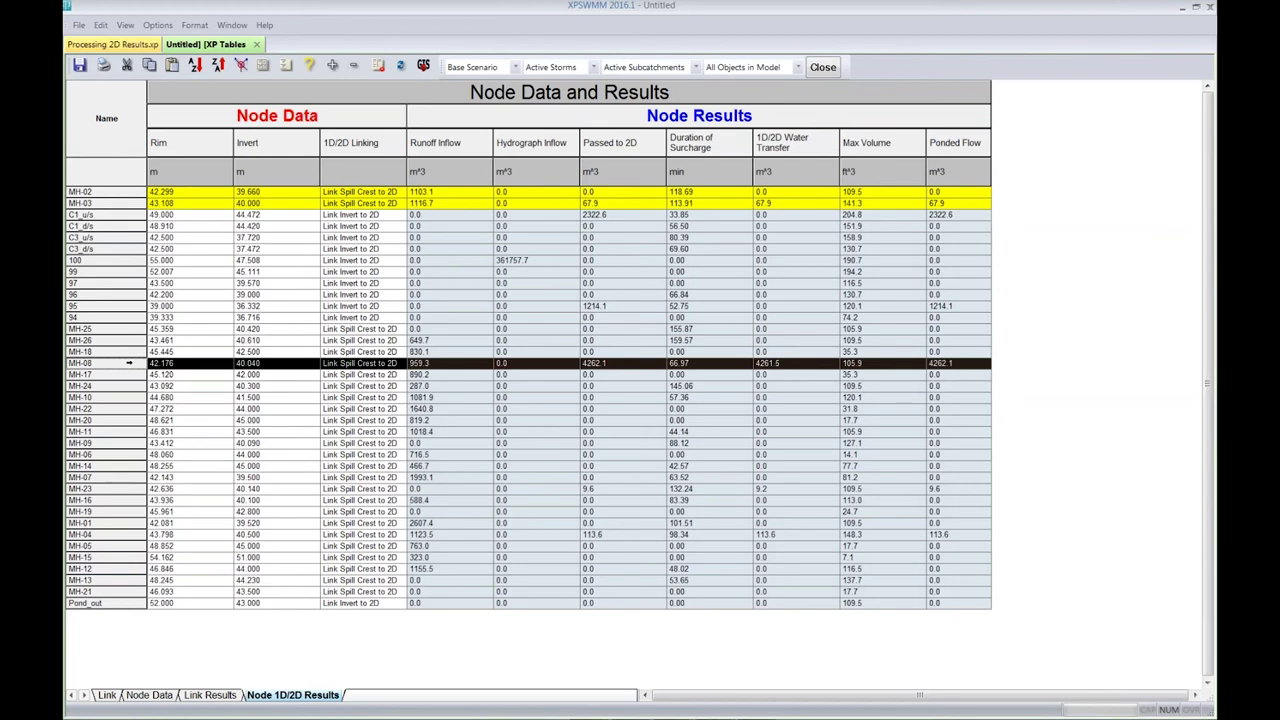
{"action": "left_click", "coordinate": [244, 66]}
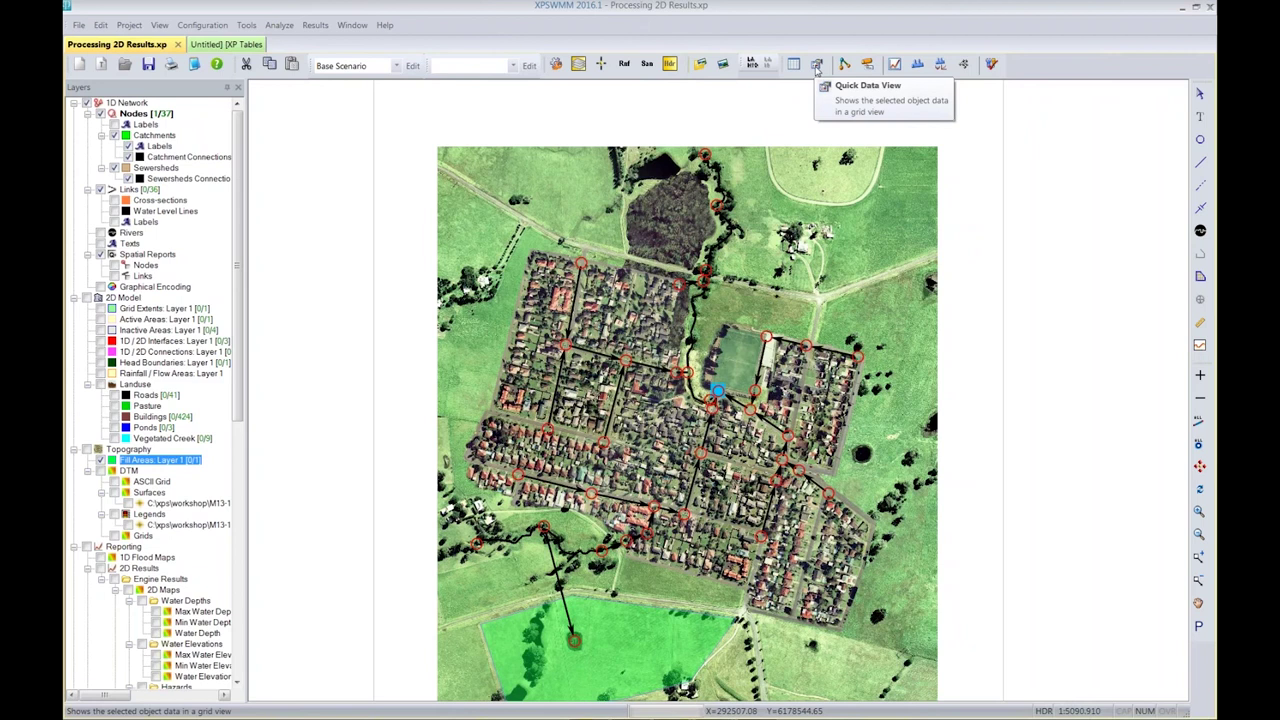
Show node MH-08's data in the Quick Data View and check which node data tables it offers
{"action": "left_click", "coordinate": [816, 65]}
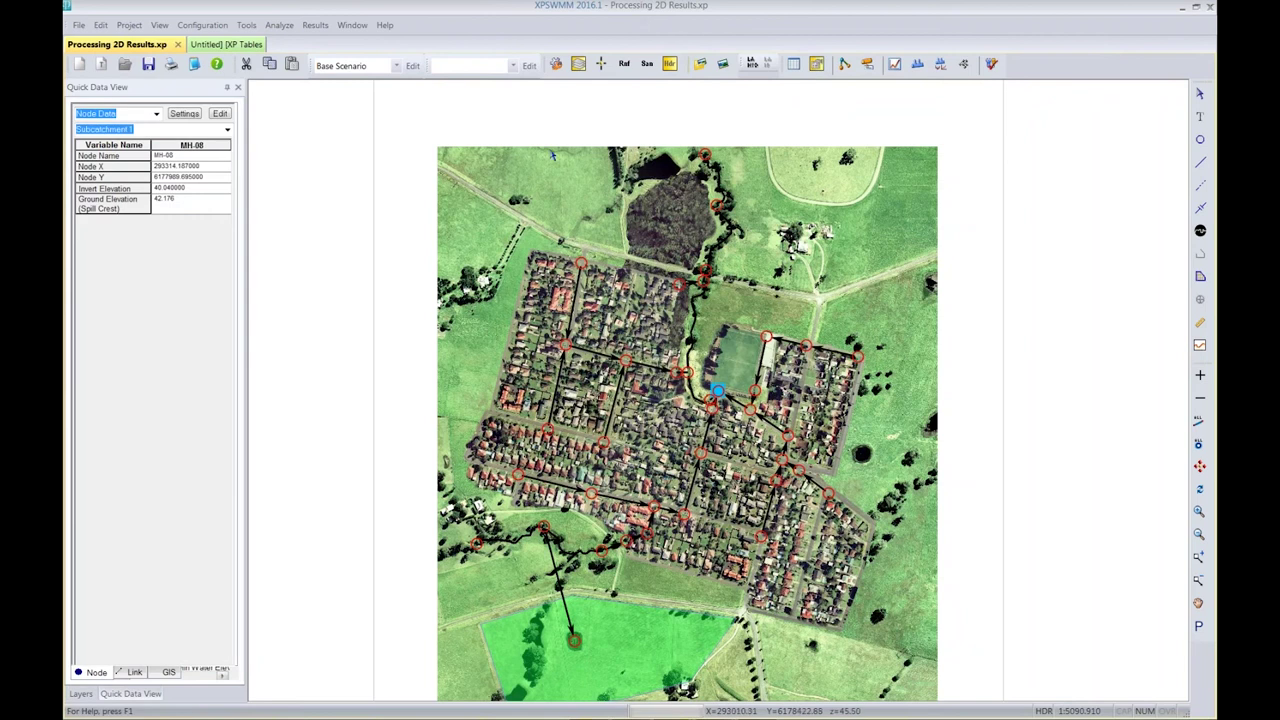
{"action": "left_click", "coordinate": [79, 694]}
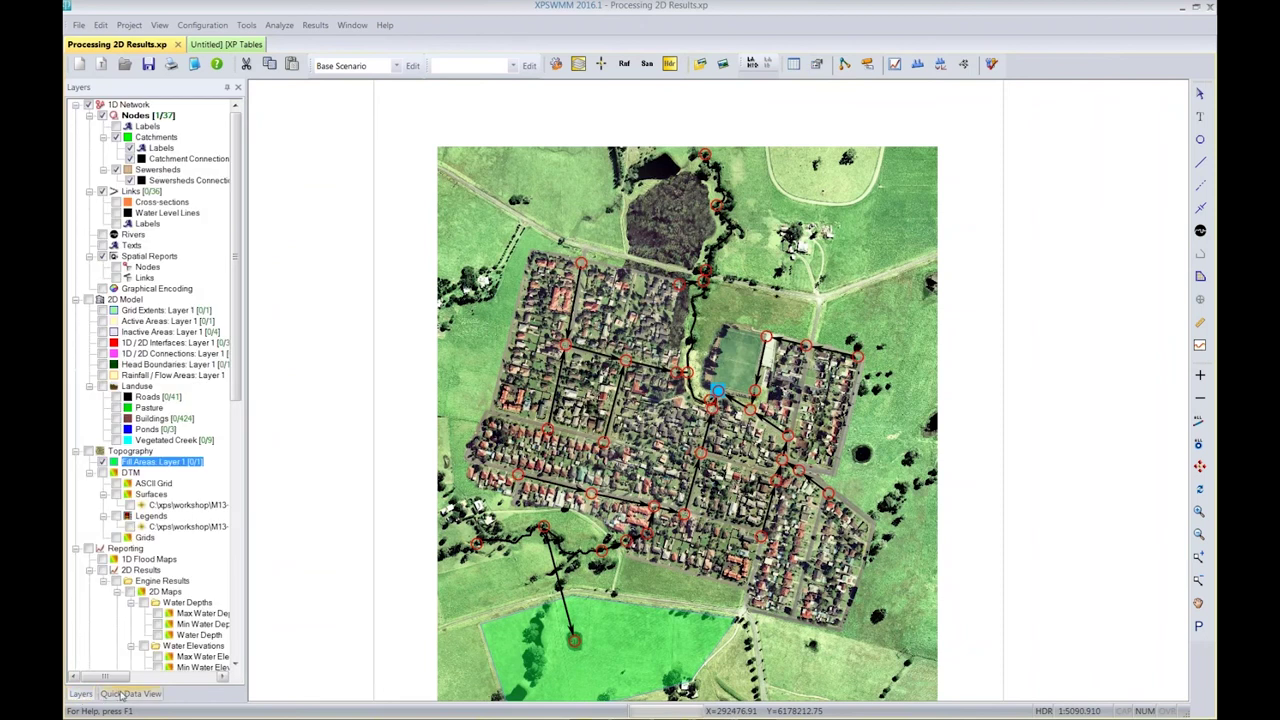
{"action": "left_click", "coordinate": [122, 694]}
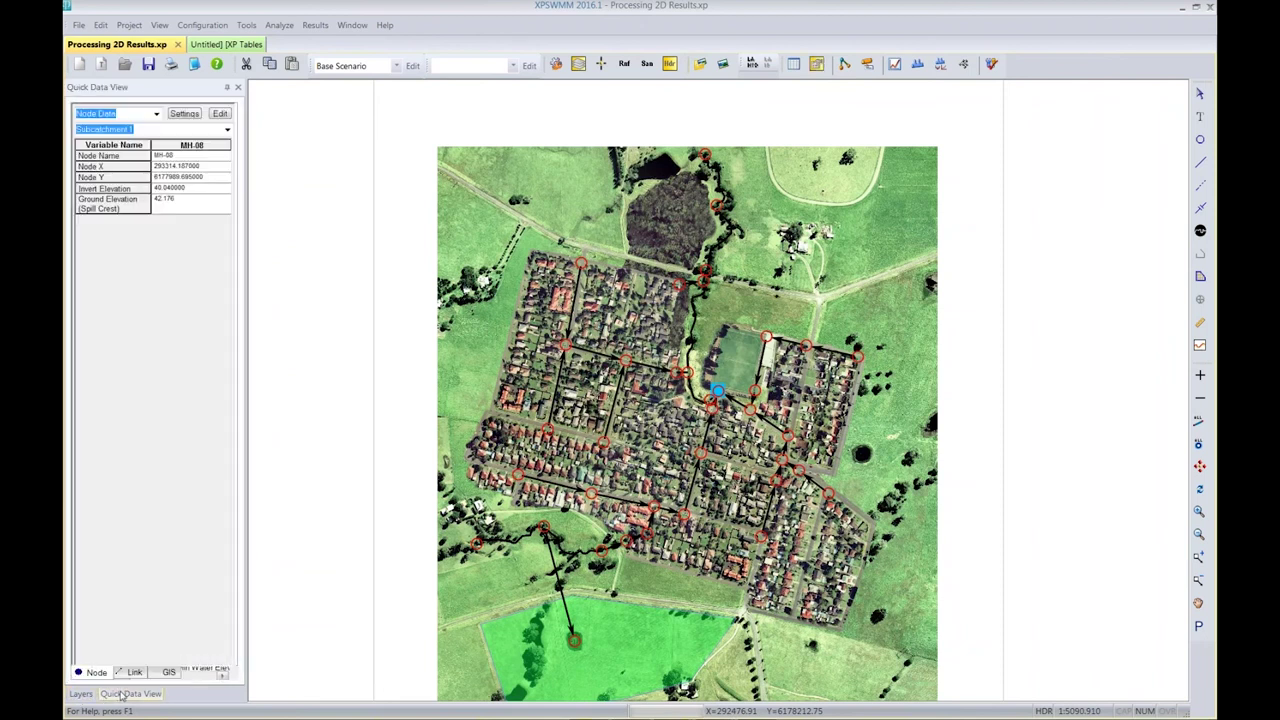
{"action": "left_click", "coordinate": [156, 116]}
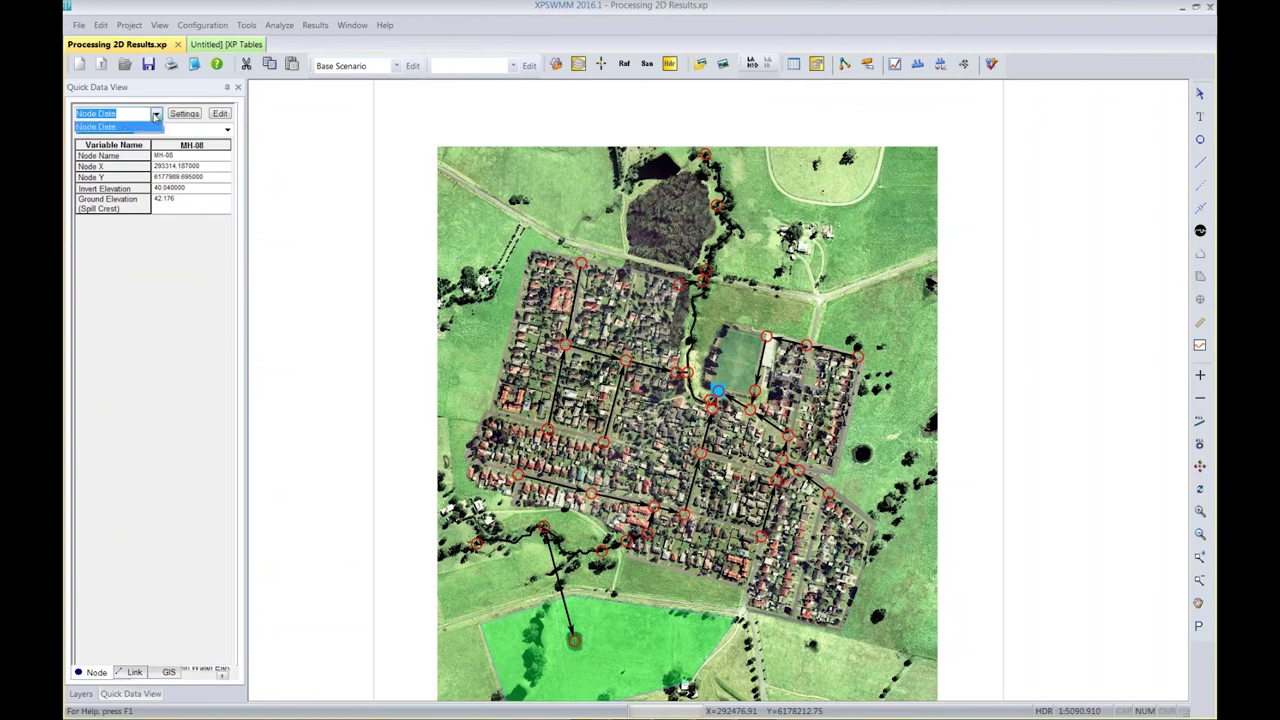
{"action": "left_click", "coordinate": [157, 278]}
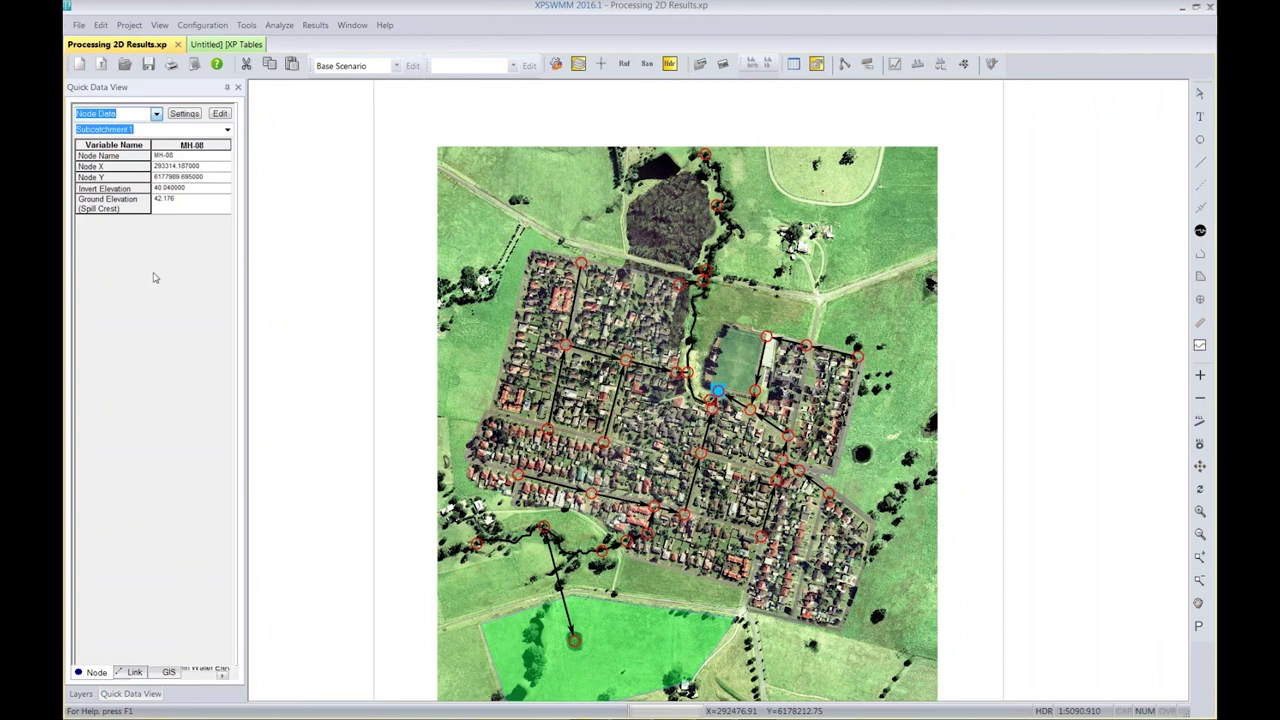
Switch the Quick Data View to links and display the Link Results table
{"action": "left_click", "coordinate": [130, 674]}
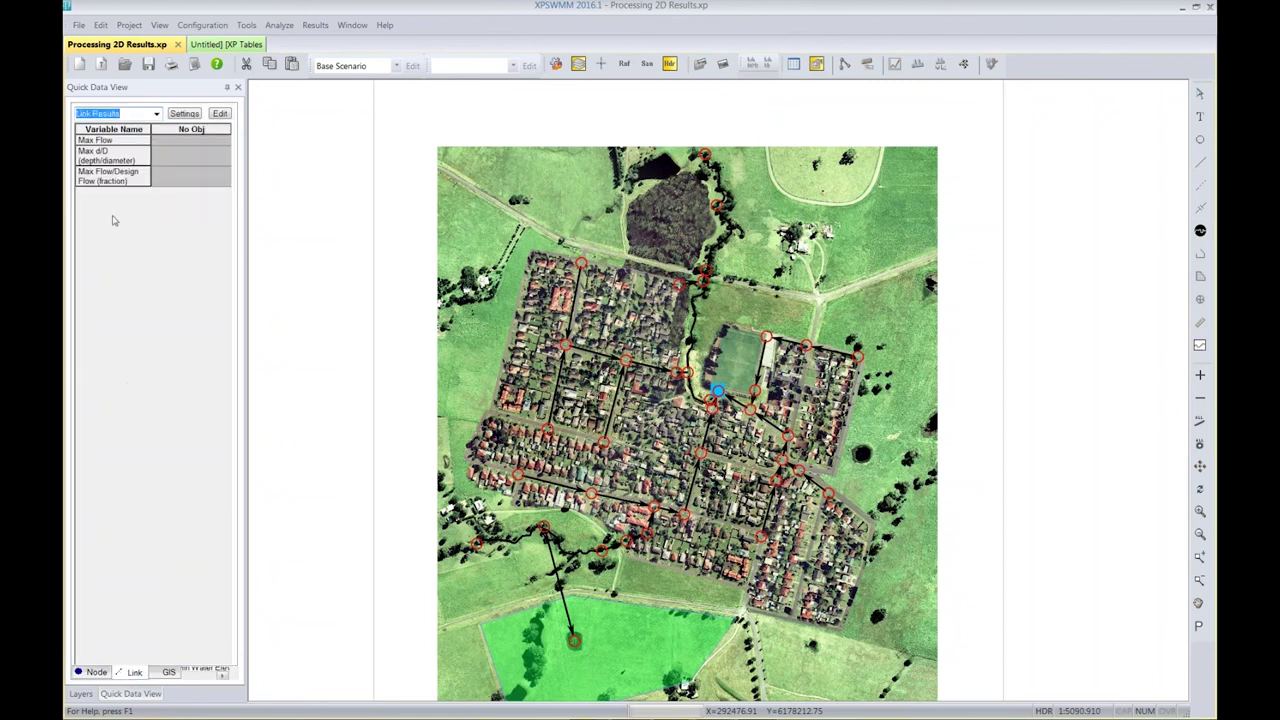
{"action": "left_click", "coordinate": [157, 116]}
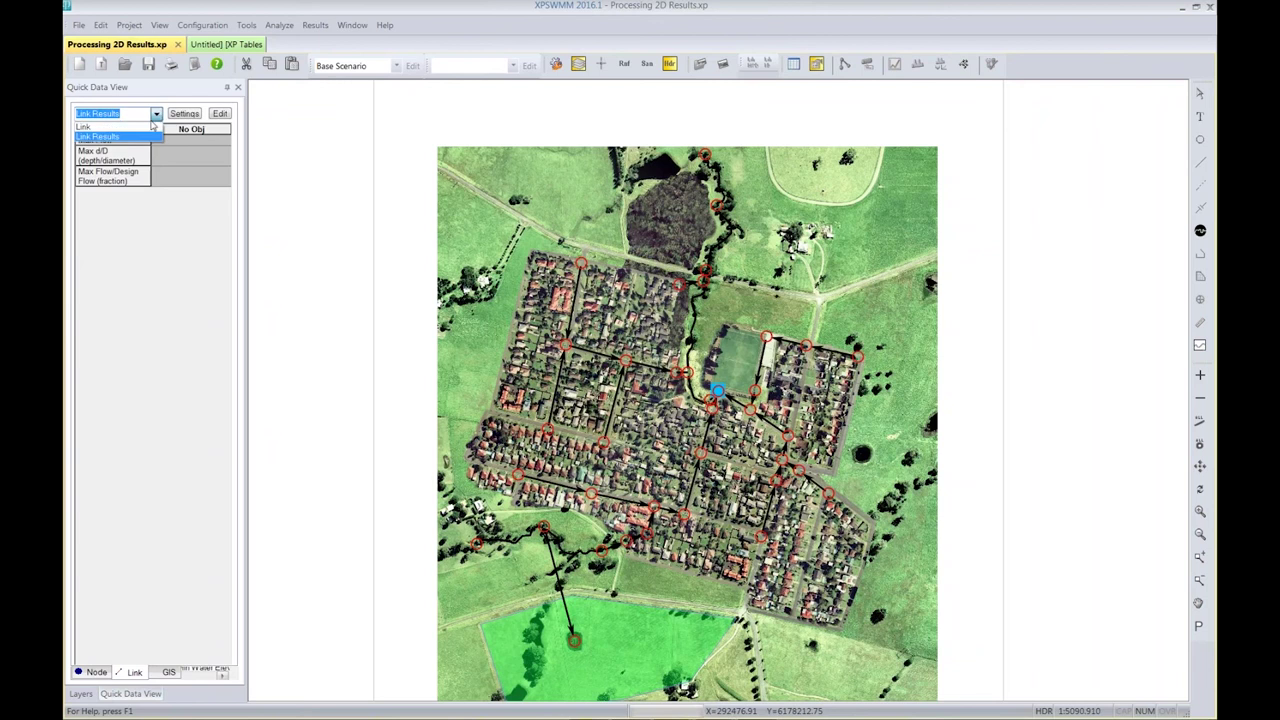
{"action": "left_click", "coordinate": [135, 137]}
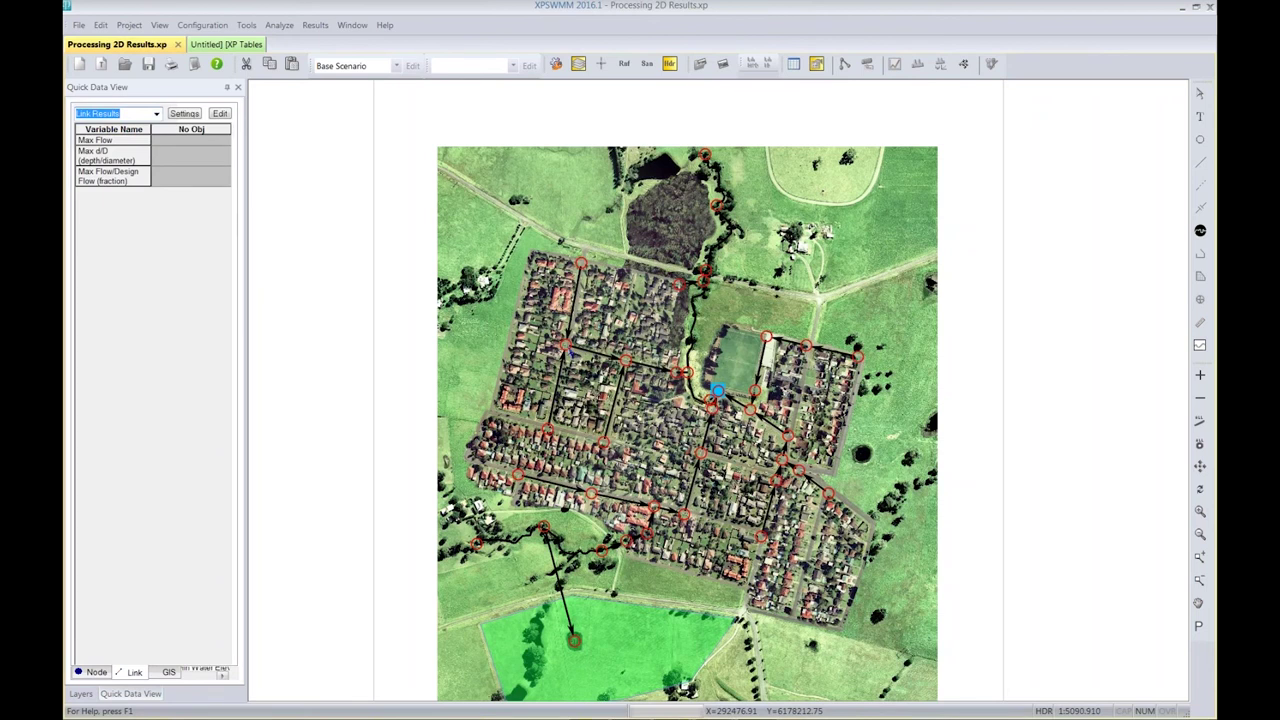
Inspect node MH-03's ground elevation and link MH-03-02's results in the Quick Data View, and close the view
{"action": "left_click", "coordinate": [565, 343]}
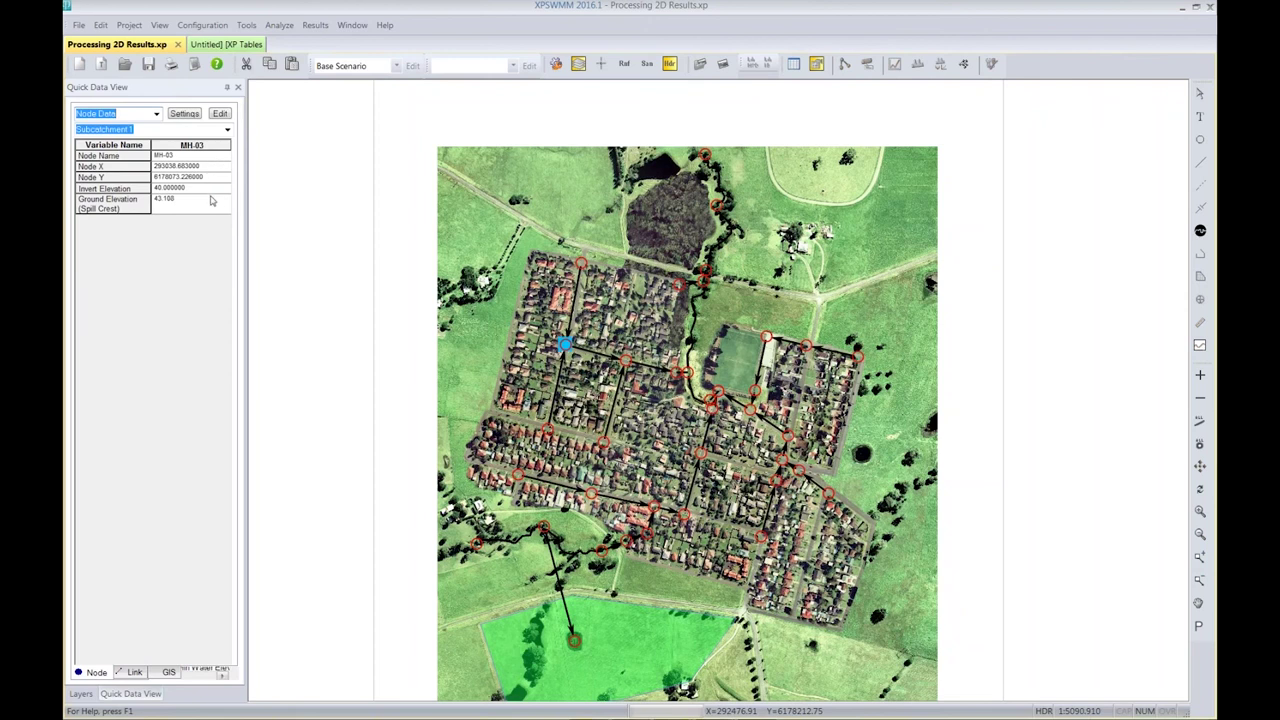
{"action": "left_click", "coordinate": [181, 206]}
{"action": "left_click", "coordinate": [198, 200]}
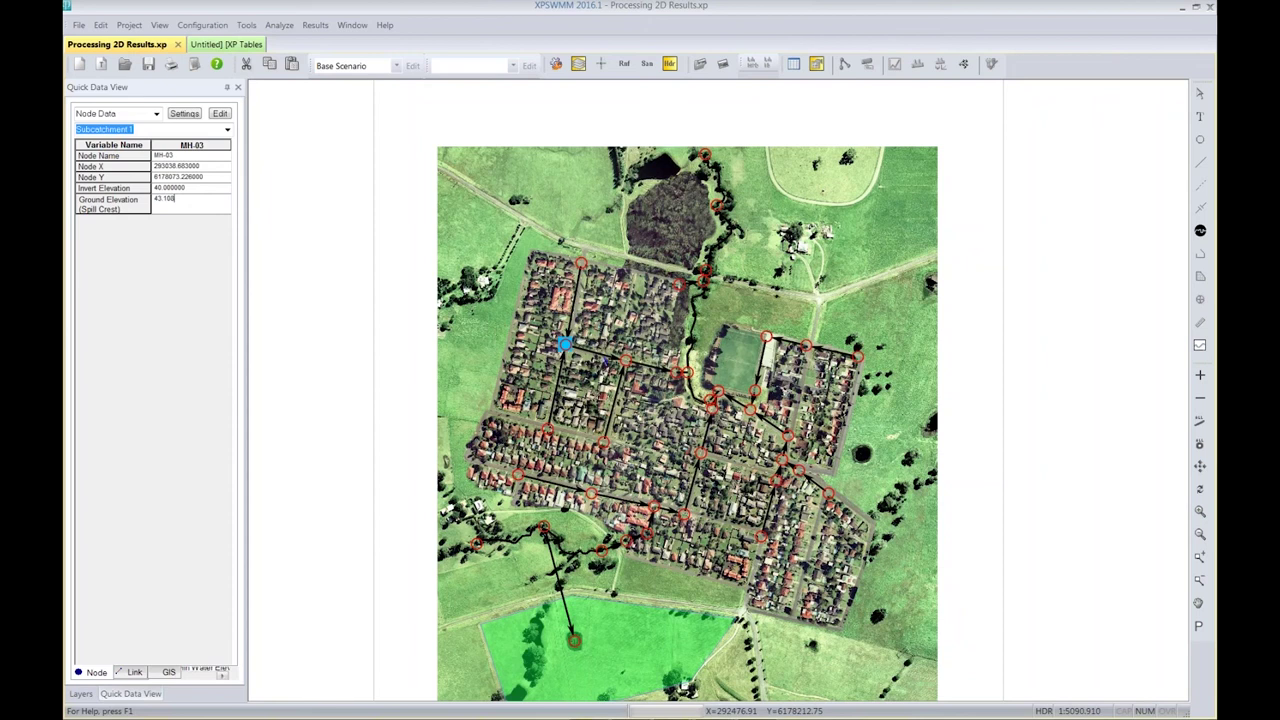
{"action": "left_click", "coordinate": [598, 354]}
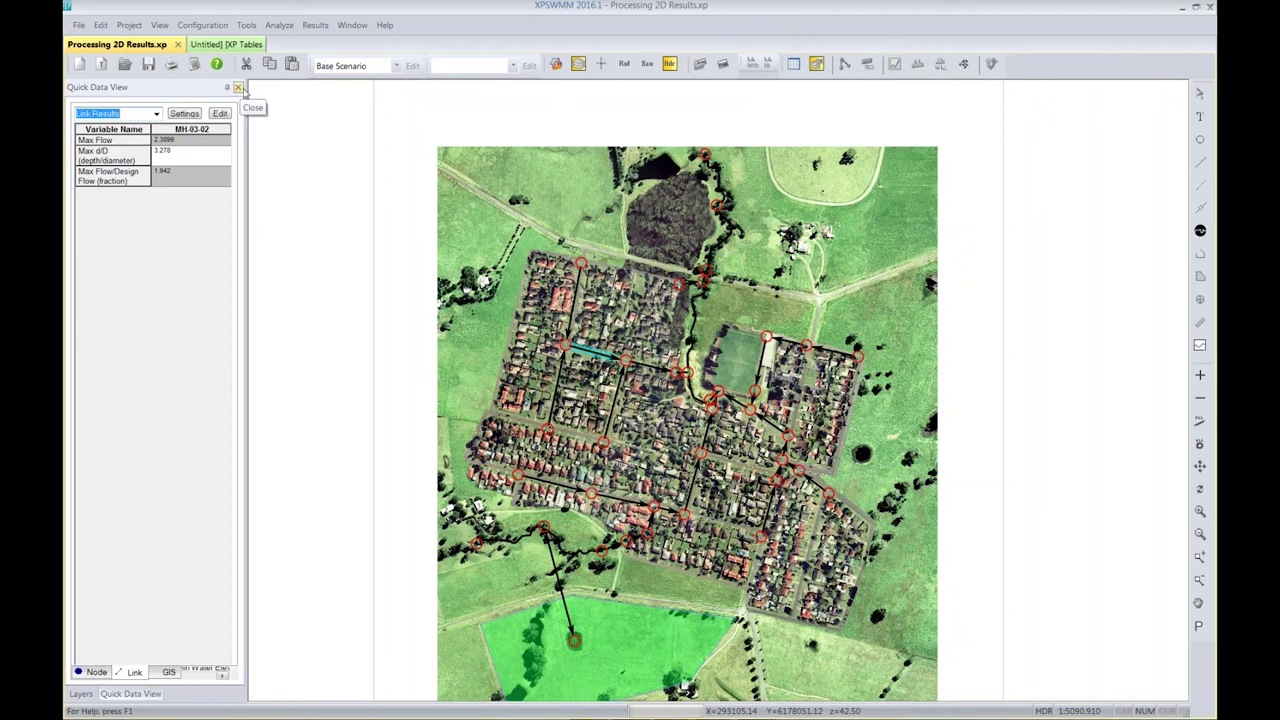
{"action": "left_click", "coordinate": [817, 65]}
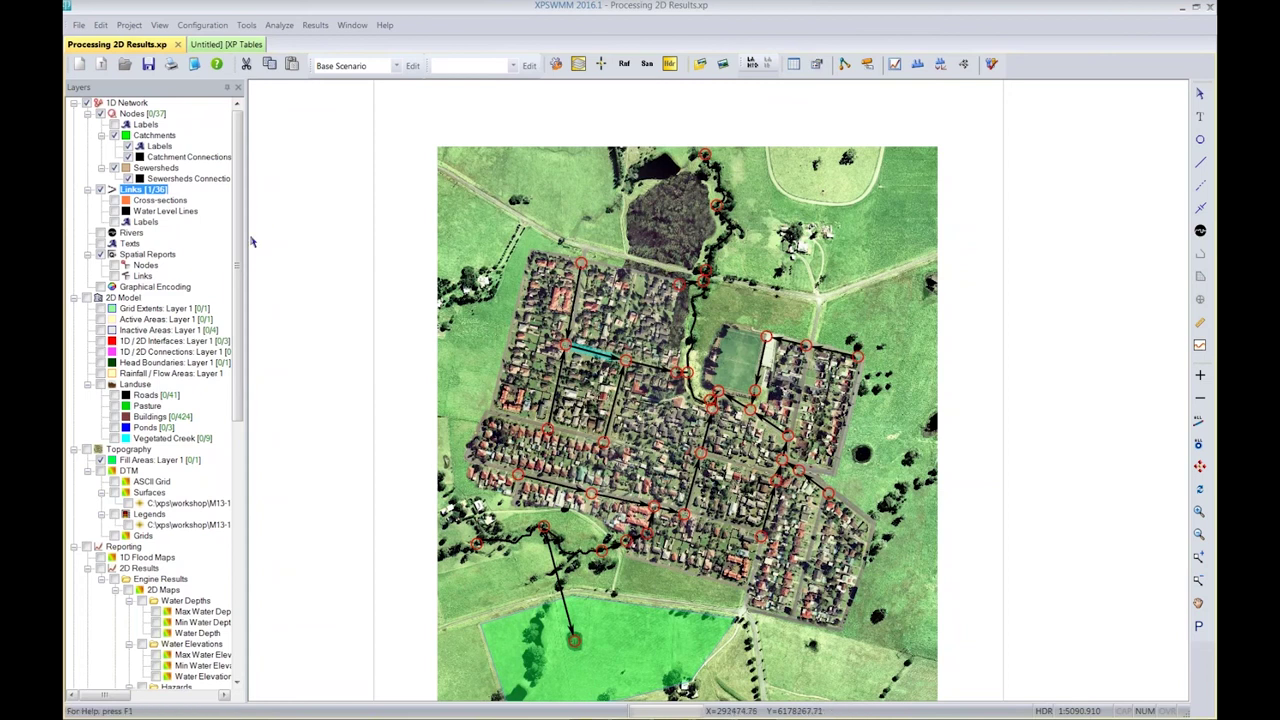
Display the Node.shp GIS file on the map and compare the attributes of its MH-15 and MH-14 points in the Quick Data View
{"action": "left_click_drag", "start_coordinate": [241, 256], "coordinate": [277, 514]}
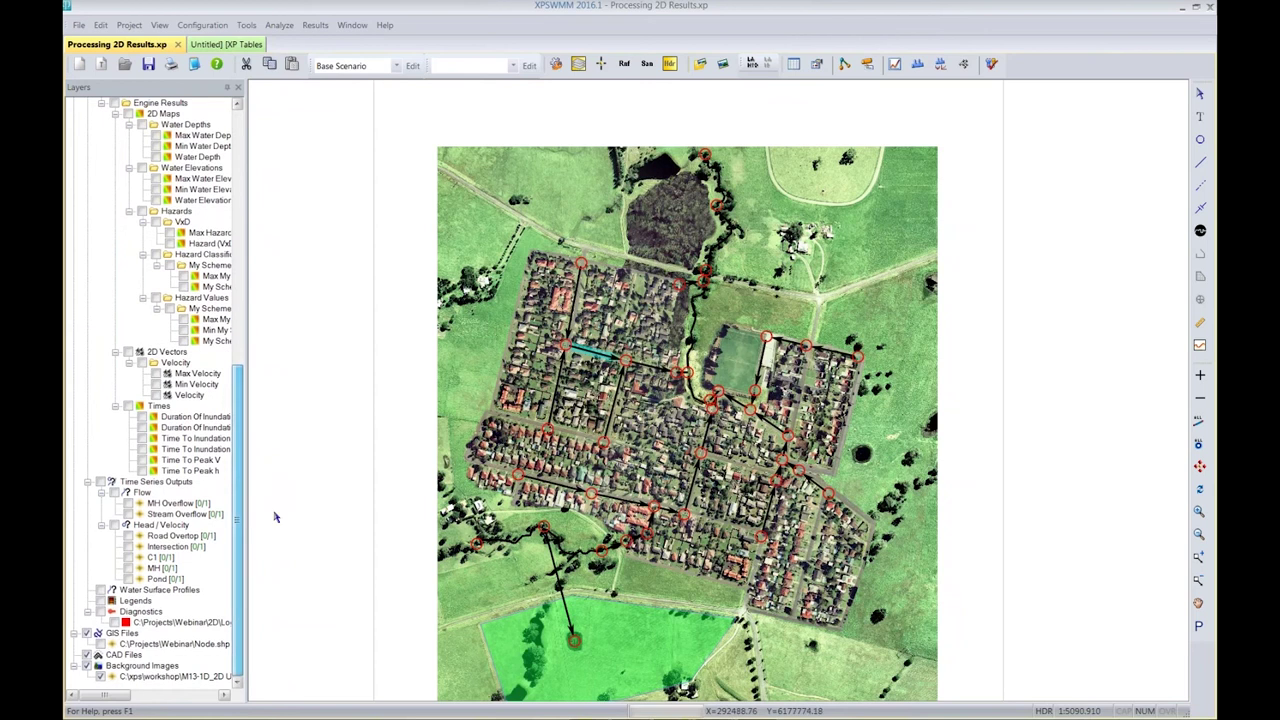
{"action": "left_click", "coordinate": [99, 646]}
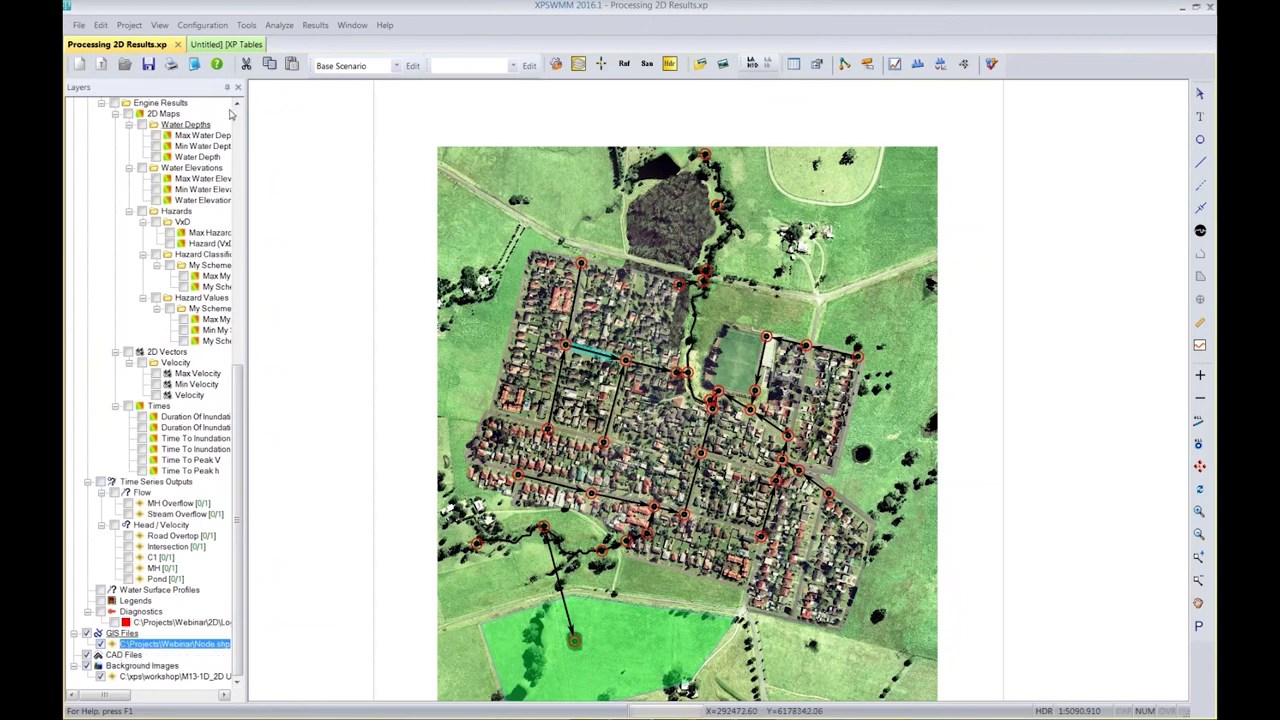
{"action": "left_click", "coordinate": [238, 124]}
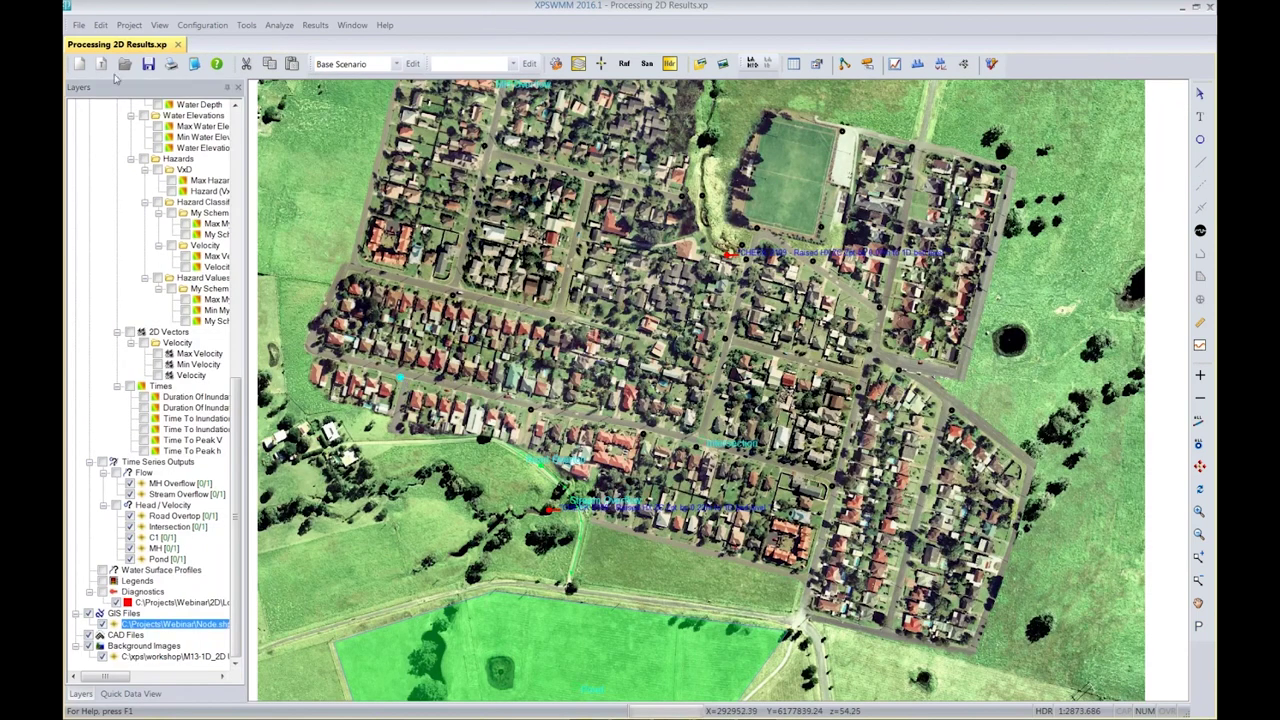
{"action": "left_click", "coordinate": [136, 693]}
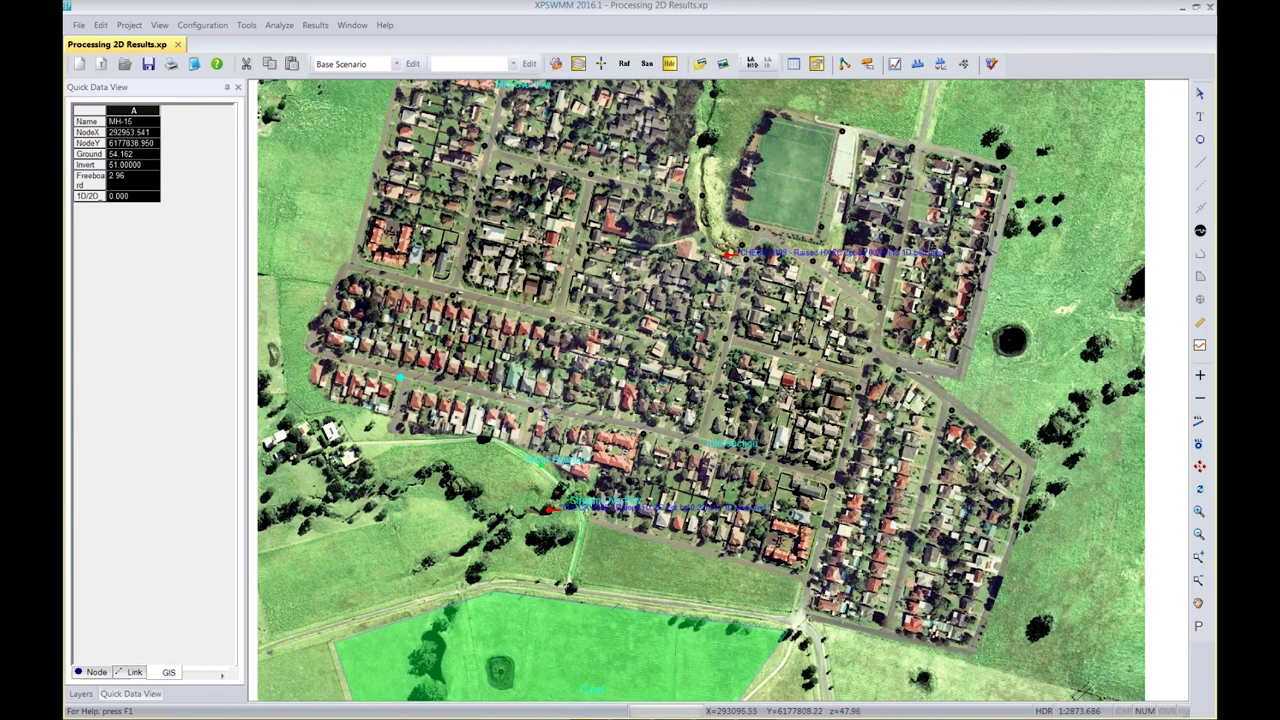
{"action": "left_click", "coordinate": [530, 412], "text": "shift"}
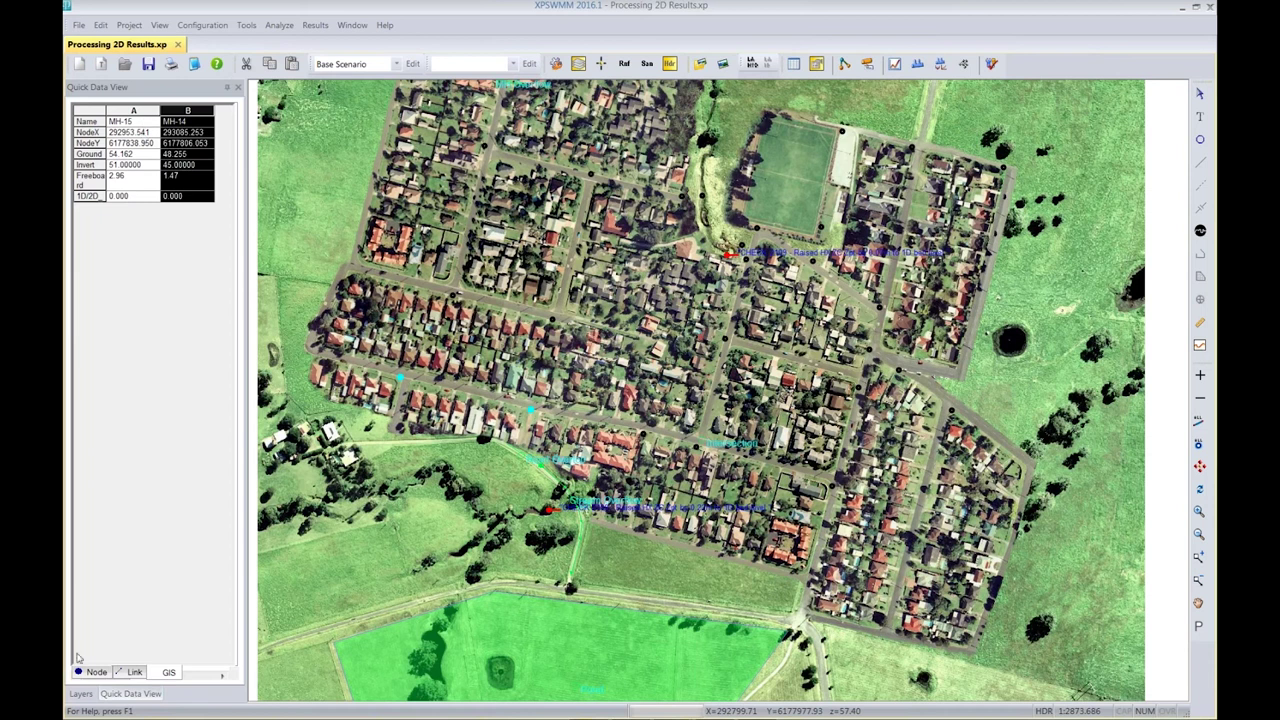
Return to the layer list and display the network nodes and catchments with the node labels hidden
{"action": "left_click", "coordinate": [86, 697]}
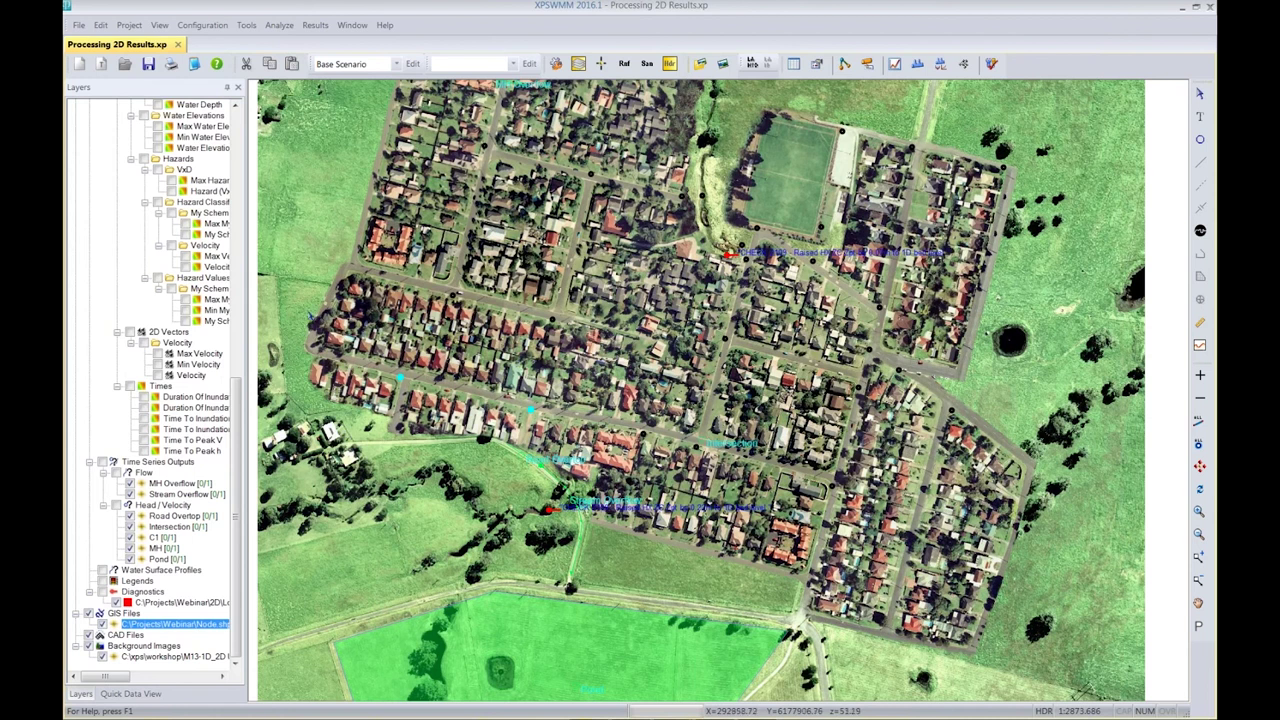
{"action": "left_click_drag", "start_coordinate": [240, 402], "coordinate": [235, 112]}
{"action": "left_click", "coordinate": [142, 115]}
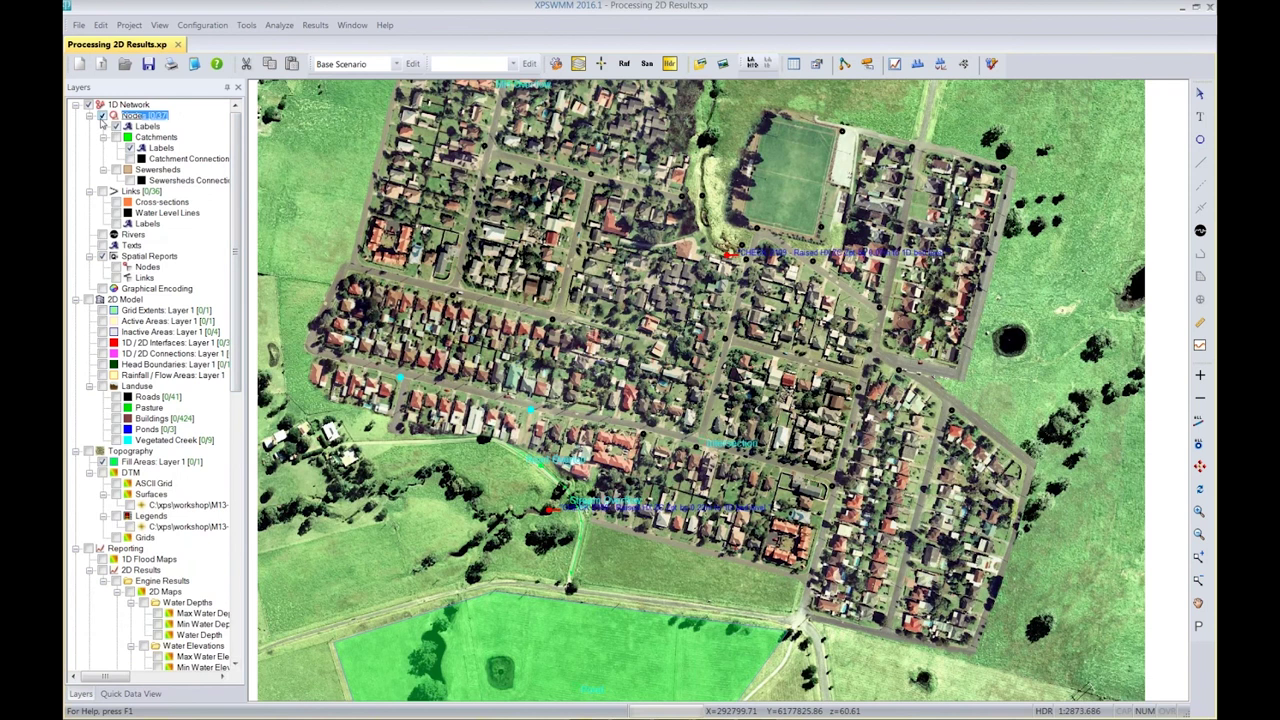
{"action": "left_click", "coordinate": [116, 127]}
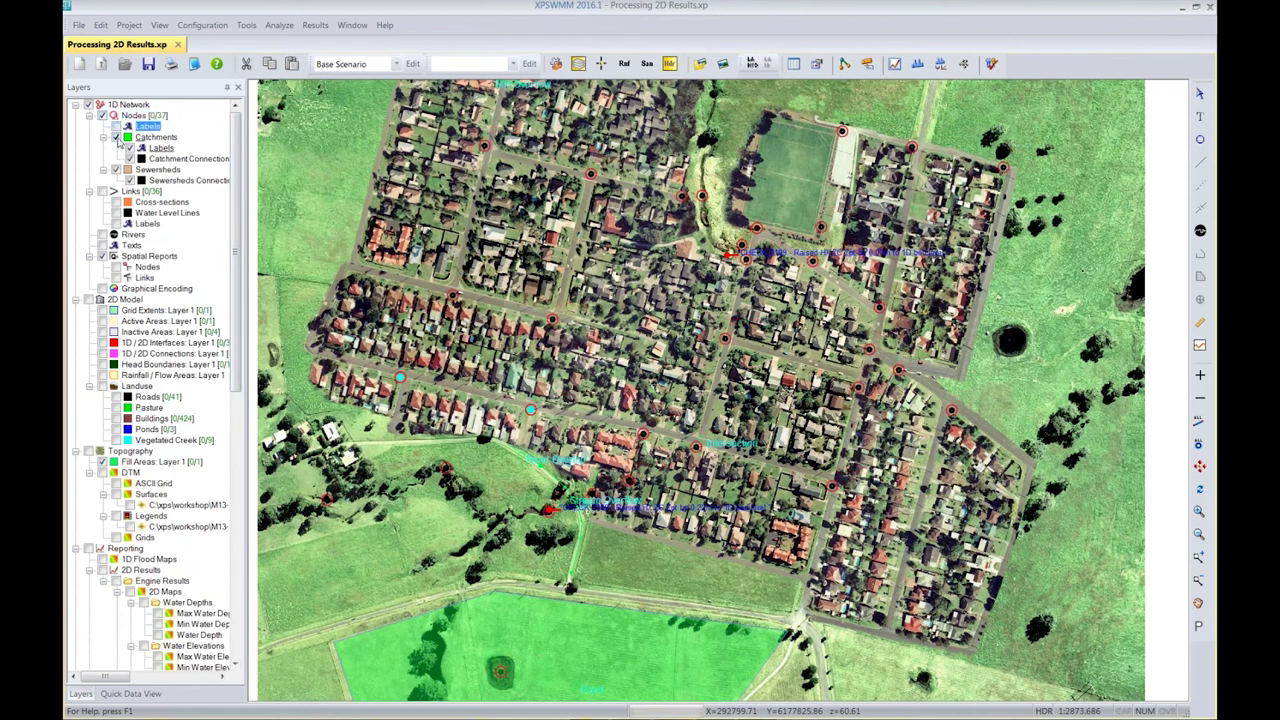
Display the links with cross-sections, water level lines and labels hidden, and hide the Node.shp GIS file
{"action": "left_click", "coordinate": [102, 191]}
{"action": "left_click", "coordinate": [127, 203]}
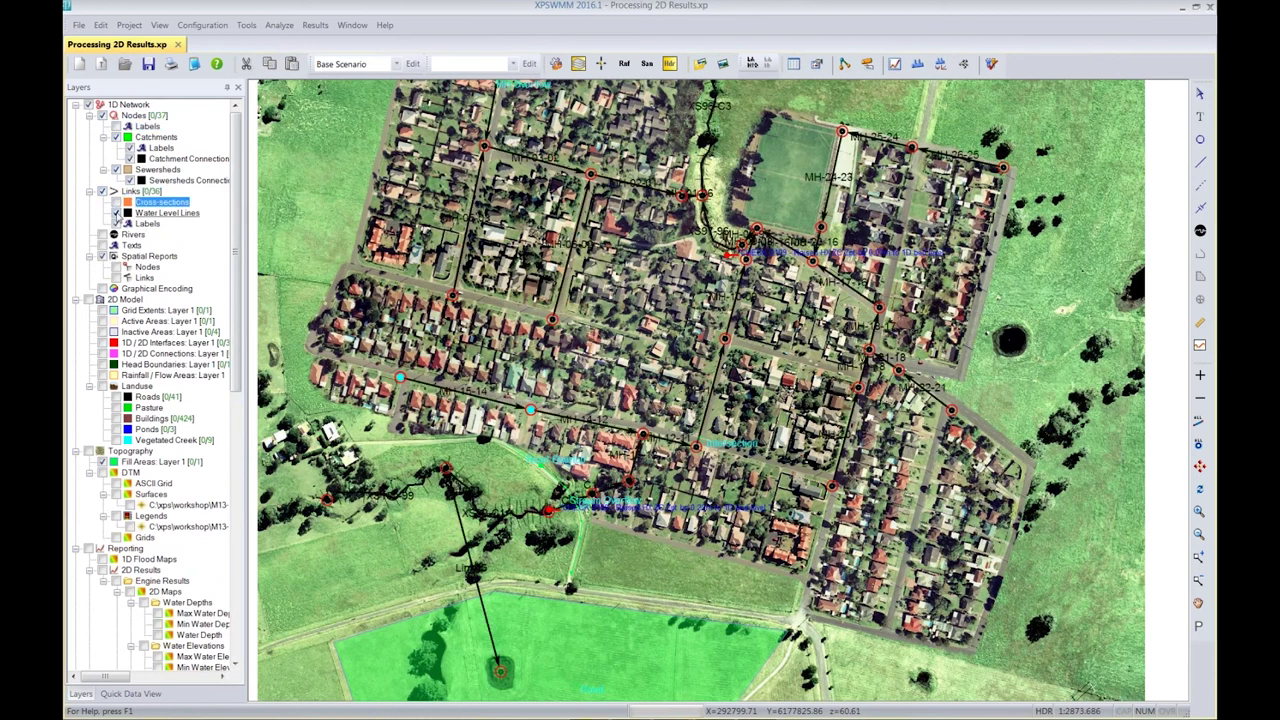
{"action": "left_click", "coordinate": [117, 214]}
{"action": "left_click", "coordinate": [117, 224]}
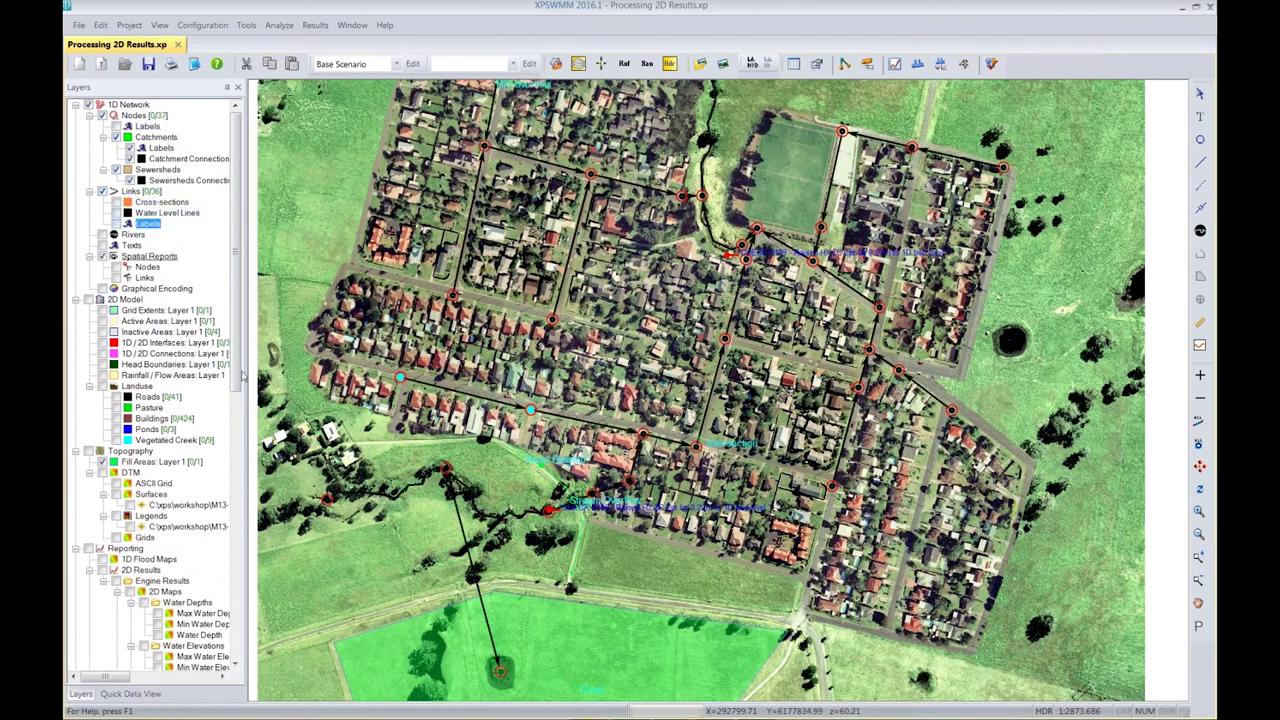
{"action": "left_click_drag", "start_coordinate": [237, 375], "coordinate": [238, 655]}
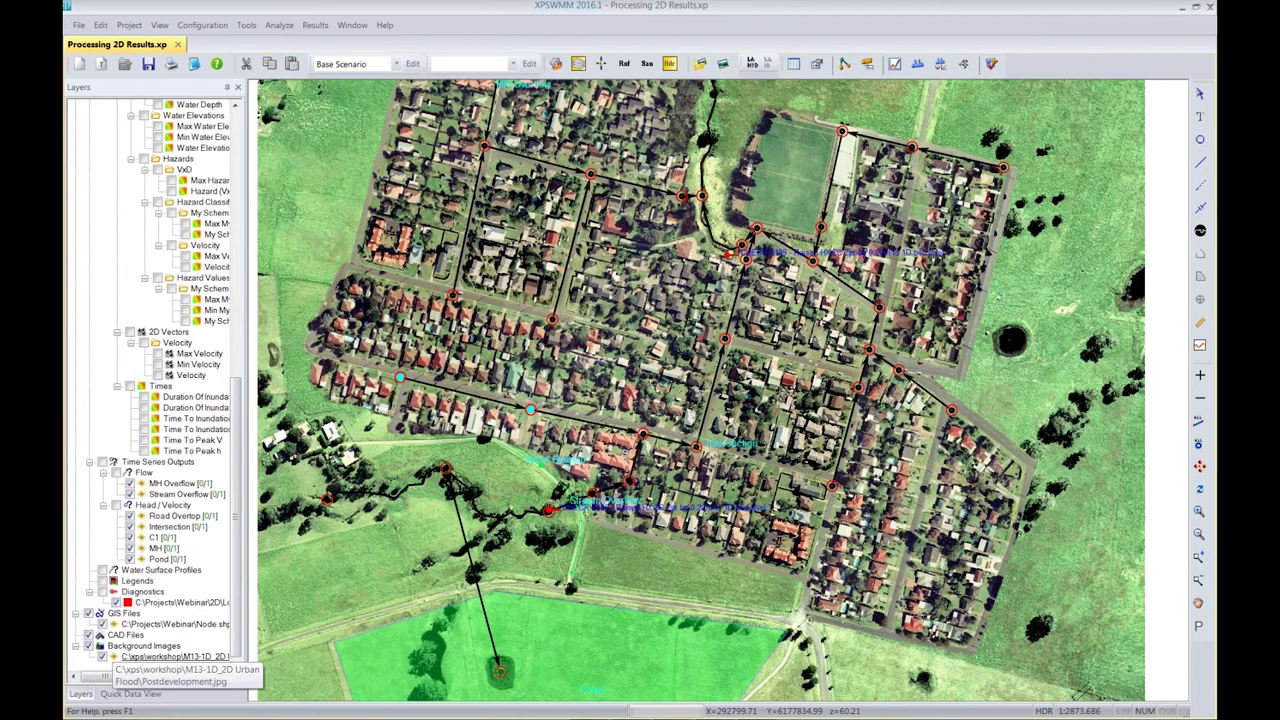
{"action": "left_click", "coordinate": [108, 624]}
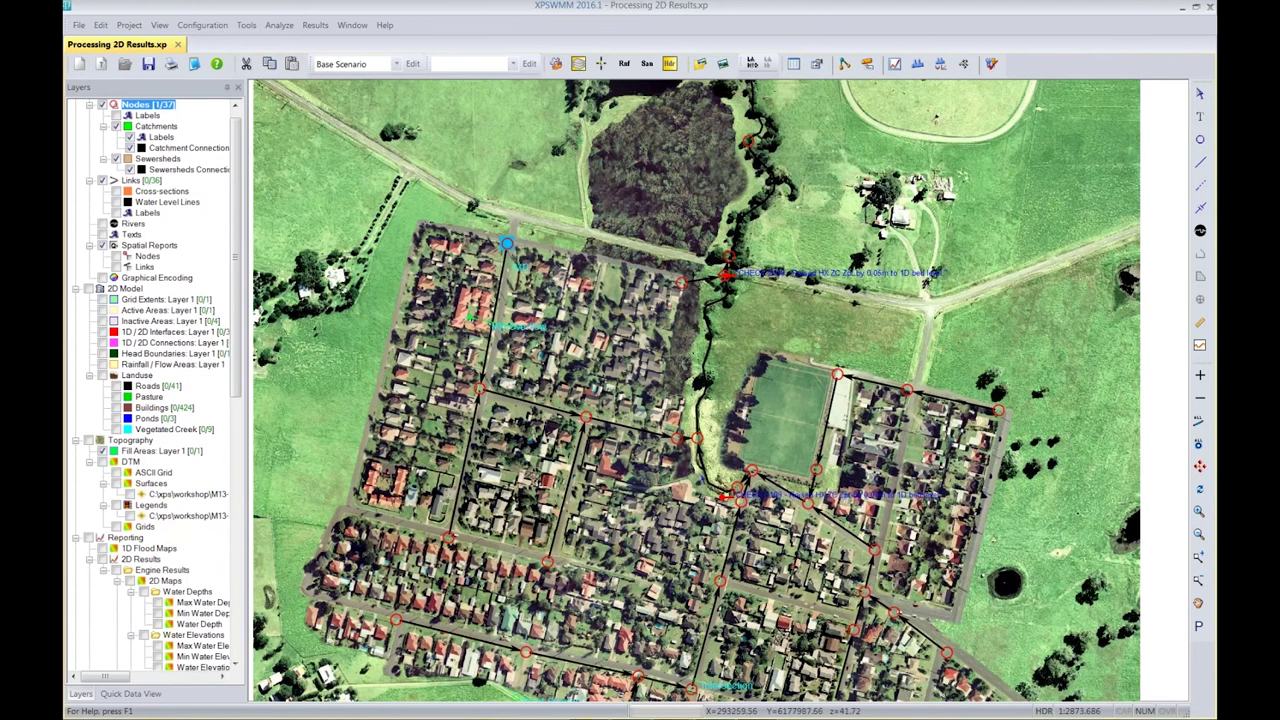
Open a dynamic long section of the conduit path from MH-04 to node 96, with the link and node tables hidden
{"action": "left_click", "coordinate": [695, 437], "text": "shift"}
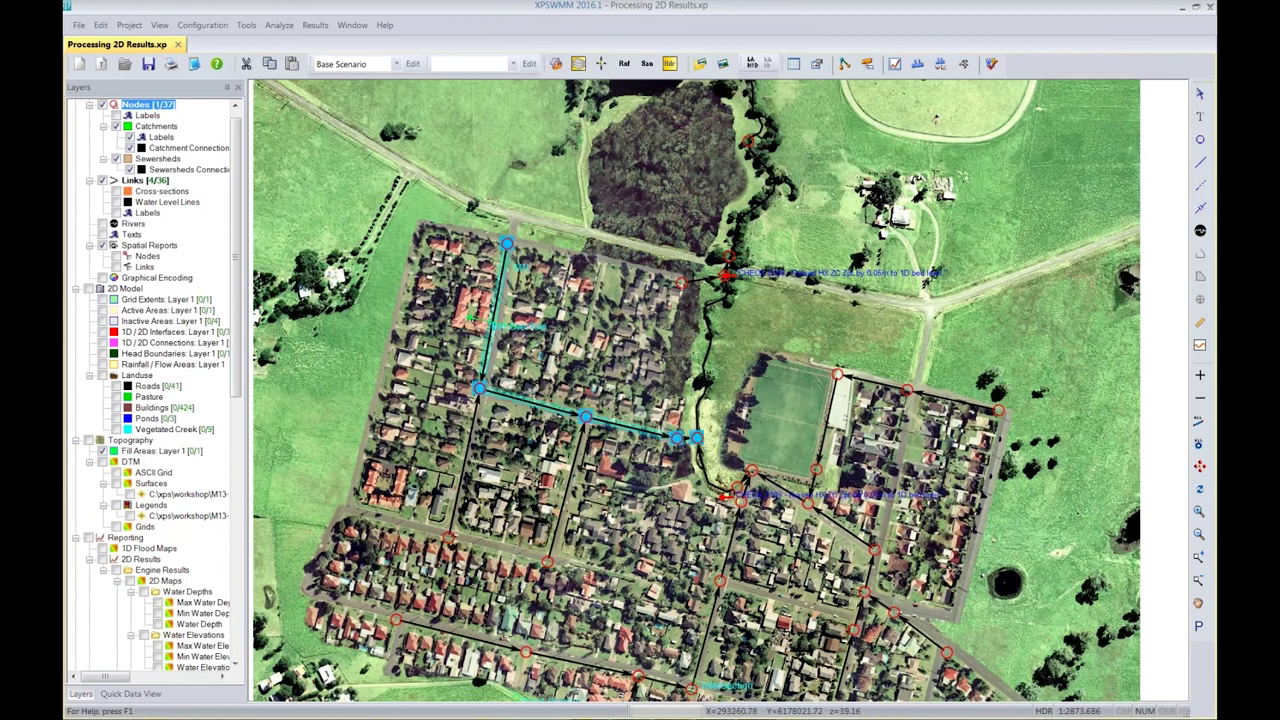
{"action": "left_click", "coordinate": [917, 64]}
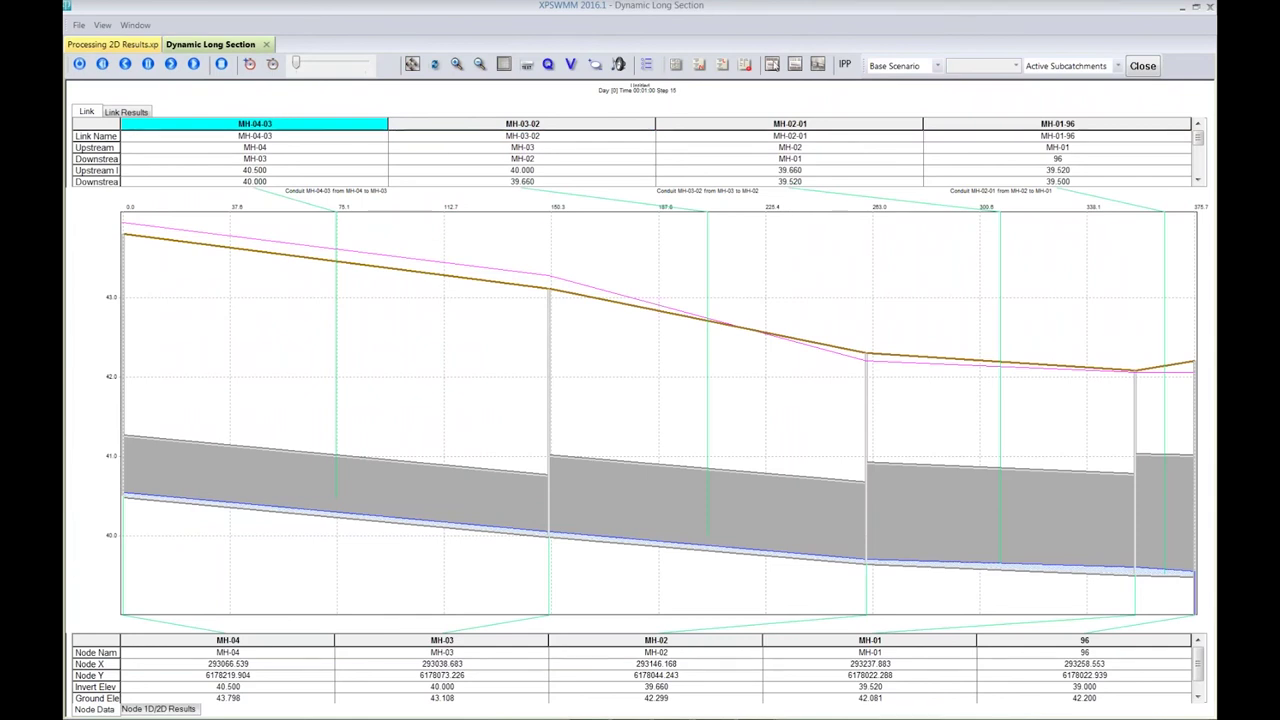
{"action": "left_click", "coordinate": [771, 64]}
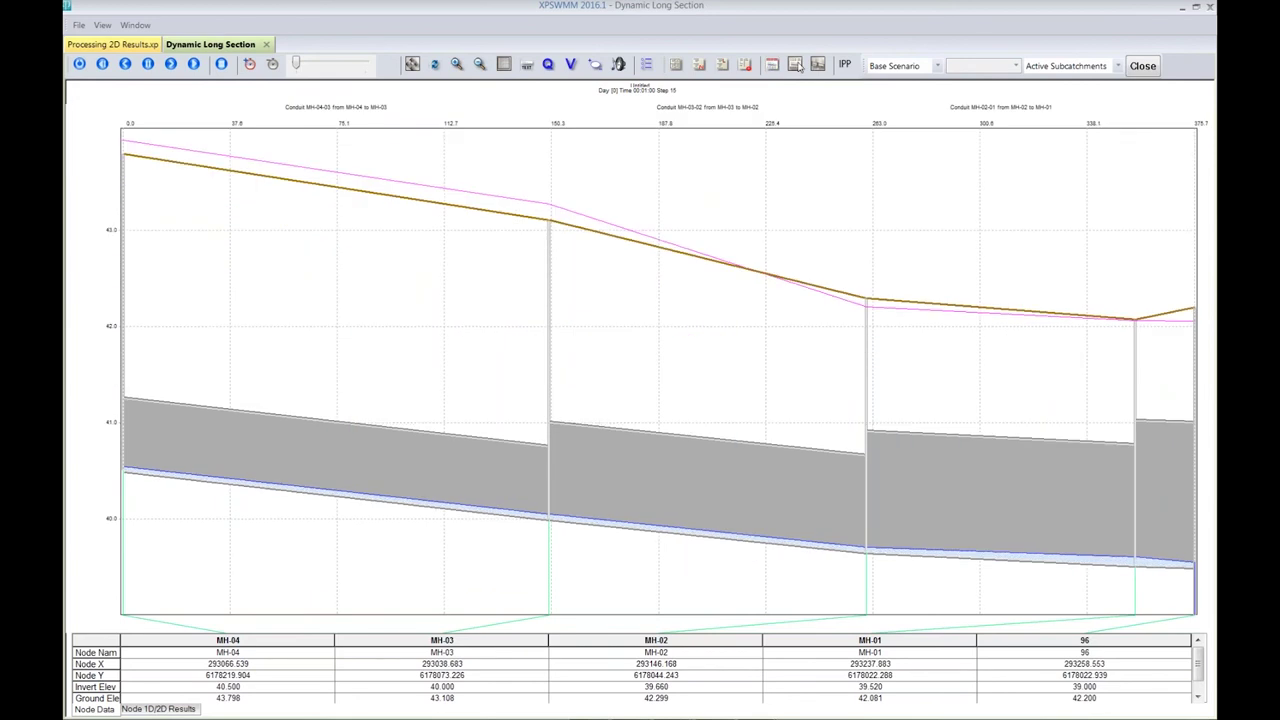
{"action": "left_click", "coordinate": [796, 64]}
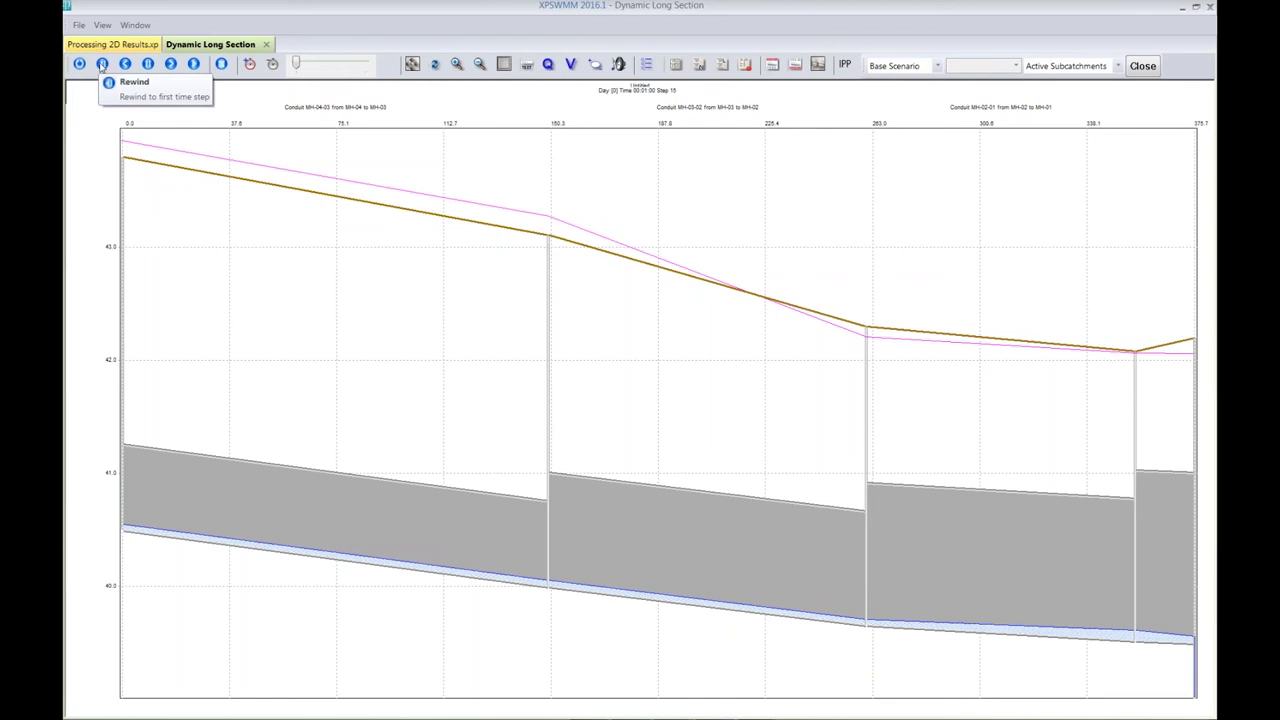
Advance the long section animation one time step at a time to 00:06:00, examining the water level along the conduits
{"action": "left_click", "coordinate": [171, 64]}
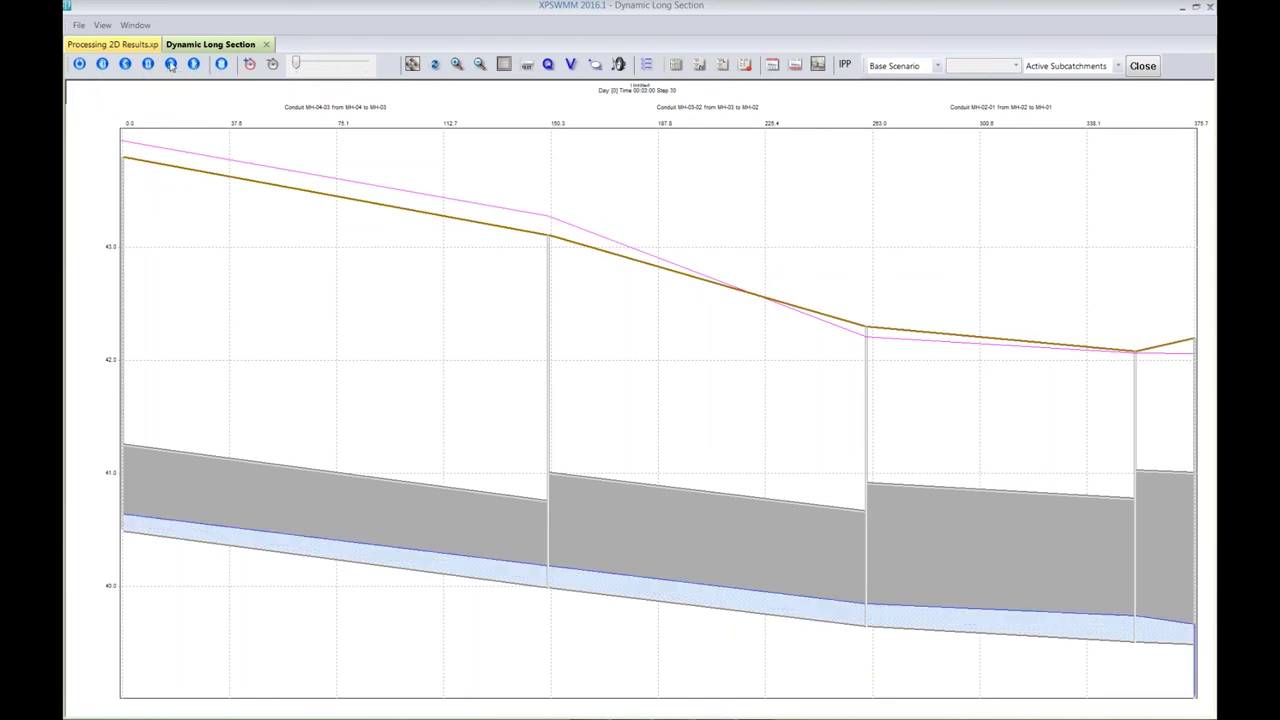
{"action": "left_click", "coordinate": [171, 64]}
{"action": "left_click", "coordinate": [171, 64]}
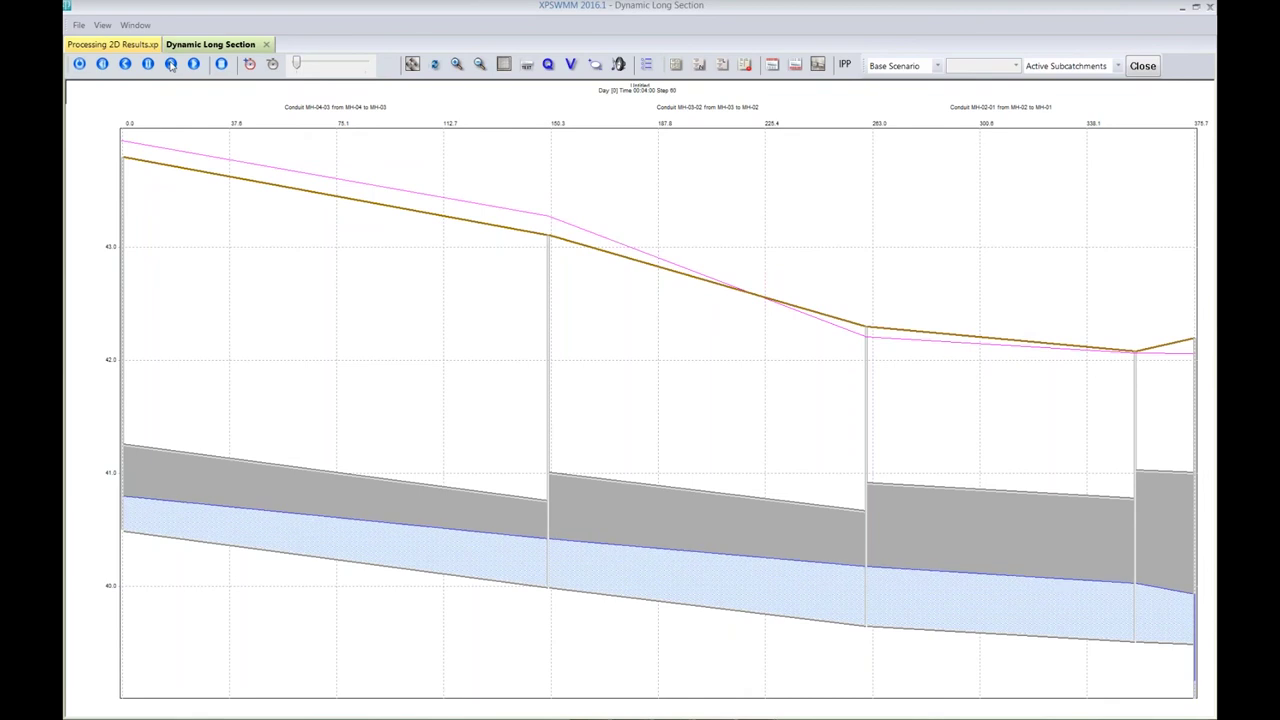
{"action": "left_click", "coordinate": [171, 64]}
{"action": "left_click", "coordinate": [171, 64]}
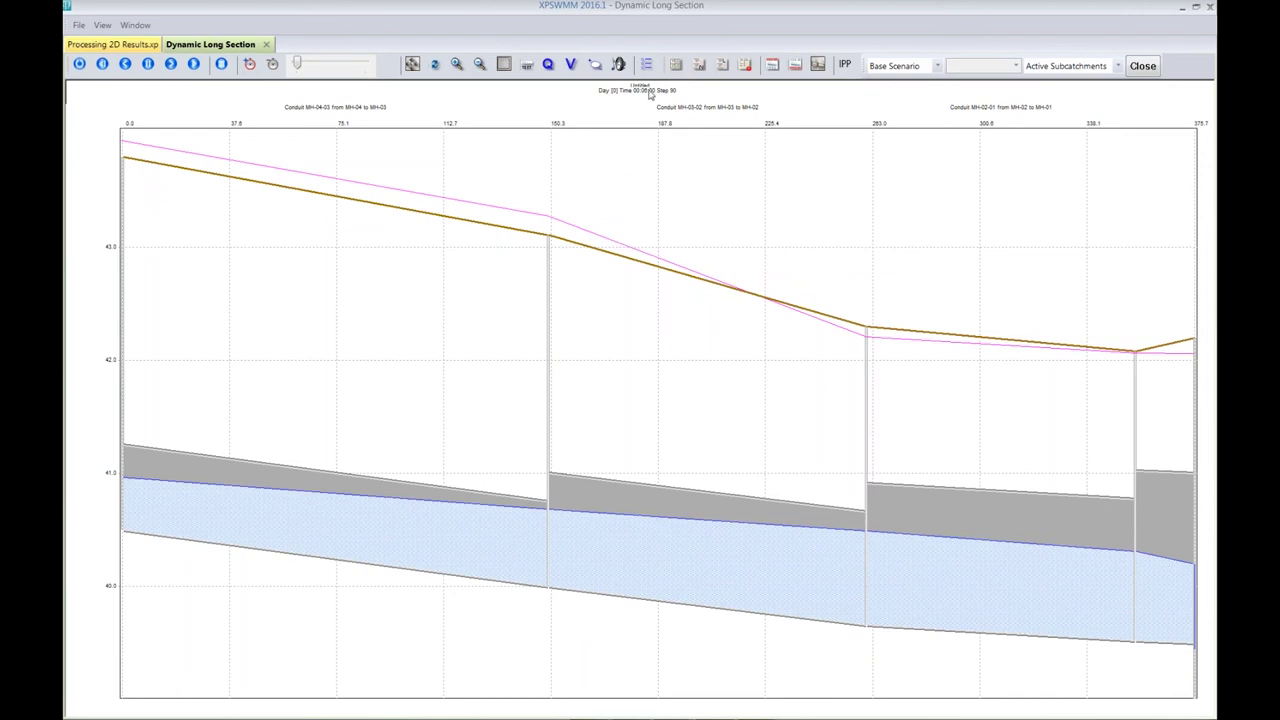
Play the long section animation, rewind it to 00:15:00 to examine the water level along the conduits, and close the long section
{"action": "left_click", "coordinate": [194, 64]}
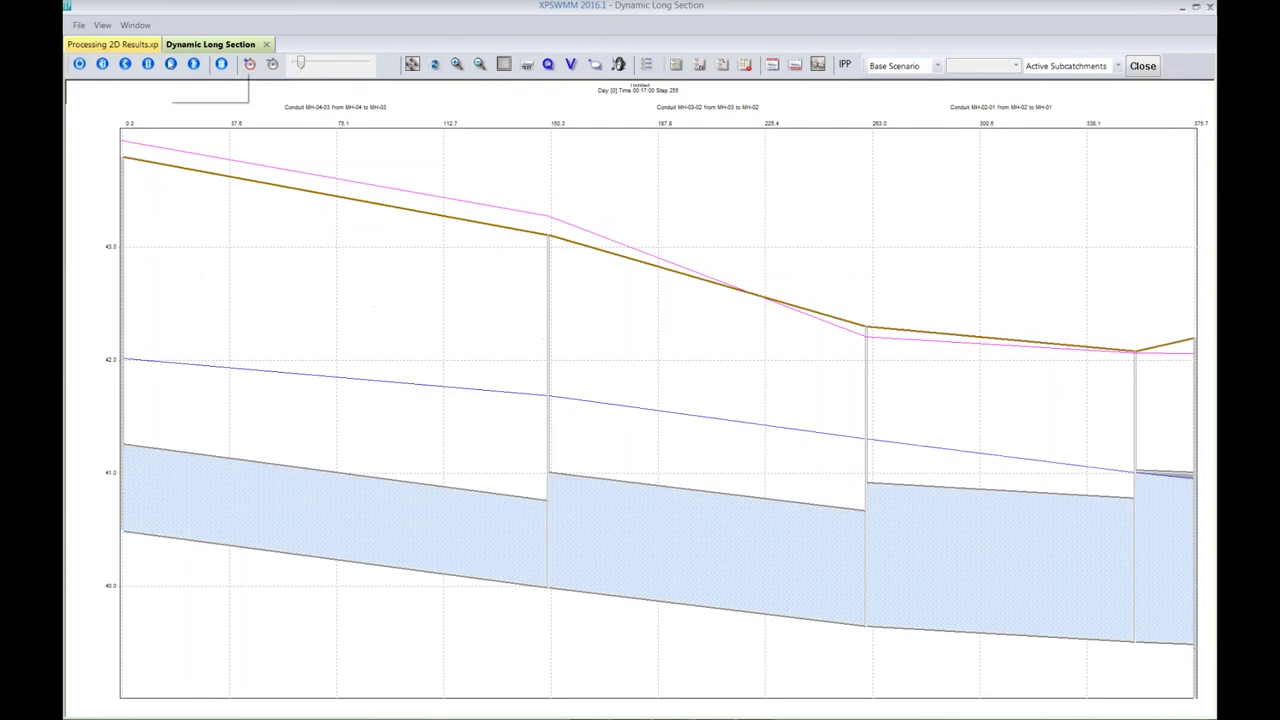
{"action": "left_click", "coordinate": [125, 64]}
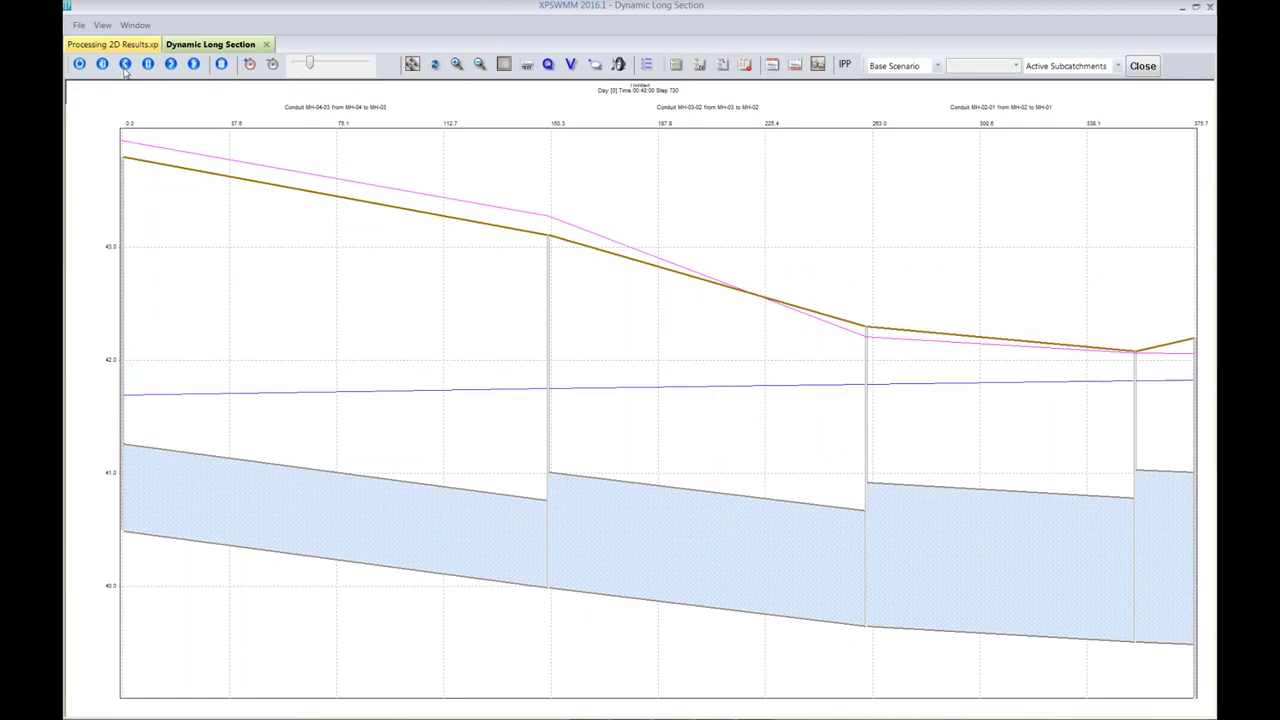
{"action": "left_click", "coordinate": [125, 64]}
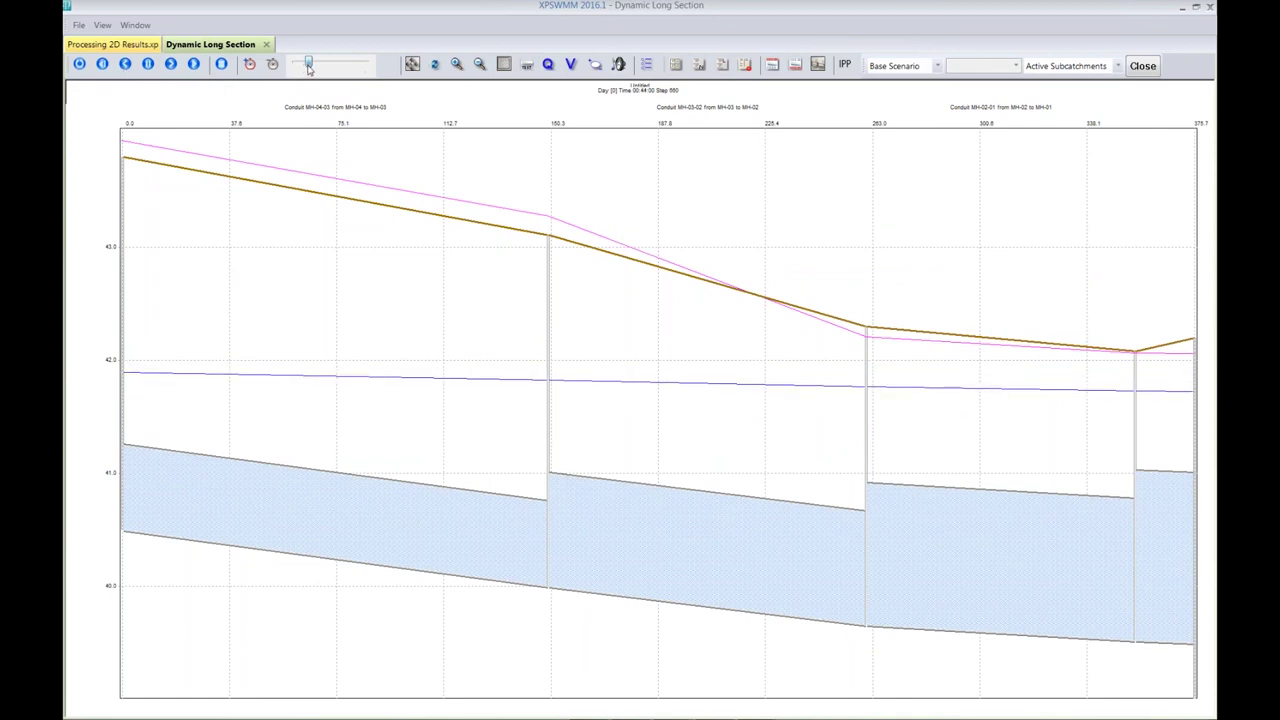
{"action": "left_click_drag", "start_coordinate": [308, 64], "coordinate": [302, 65]}
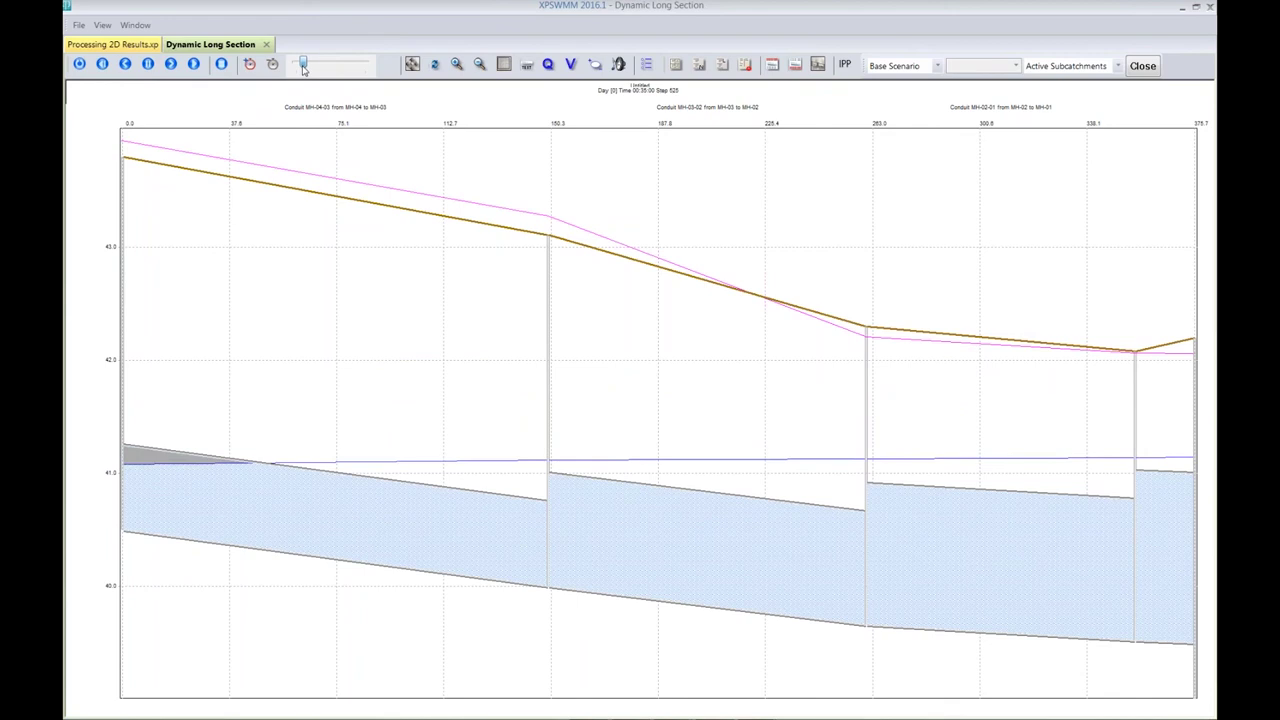
{"action": "left_click", "coordinate": [125, 64]}
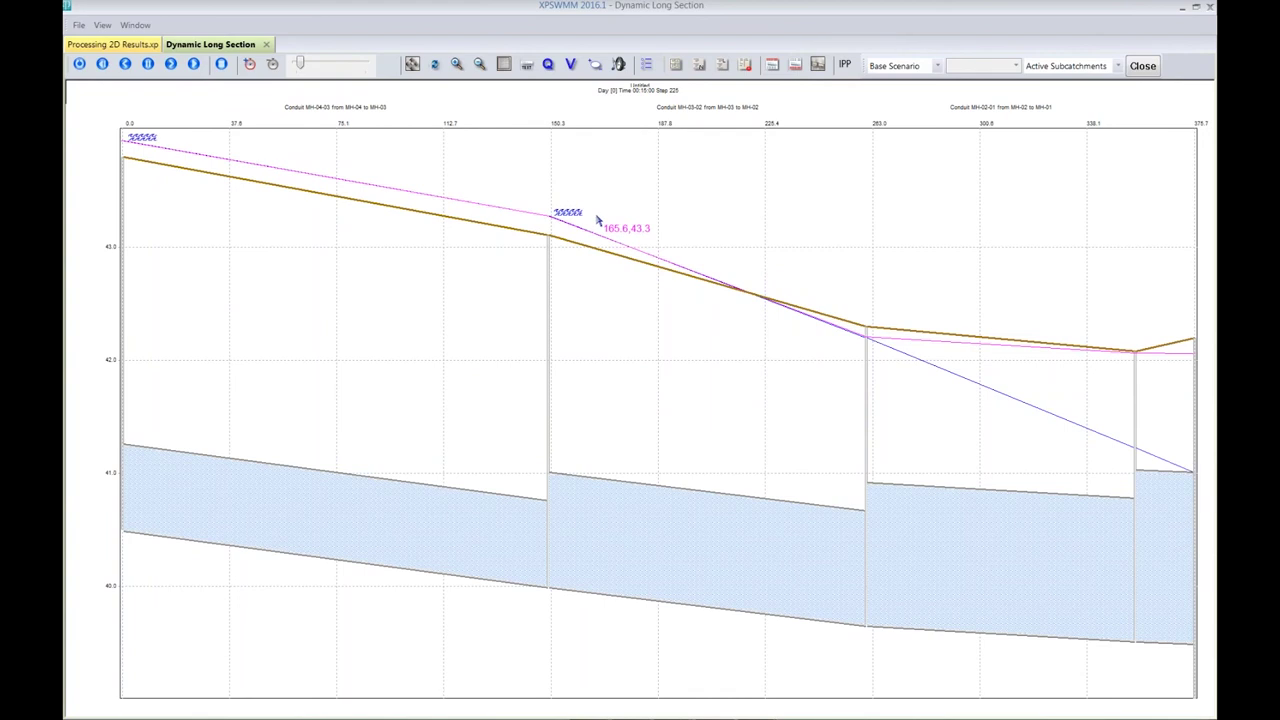
{"action": "left_click", "coordinate": [267, 45]}
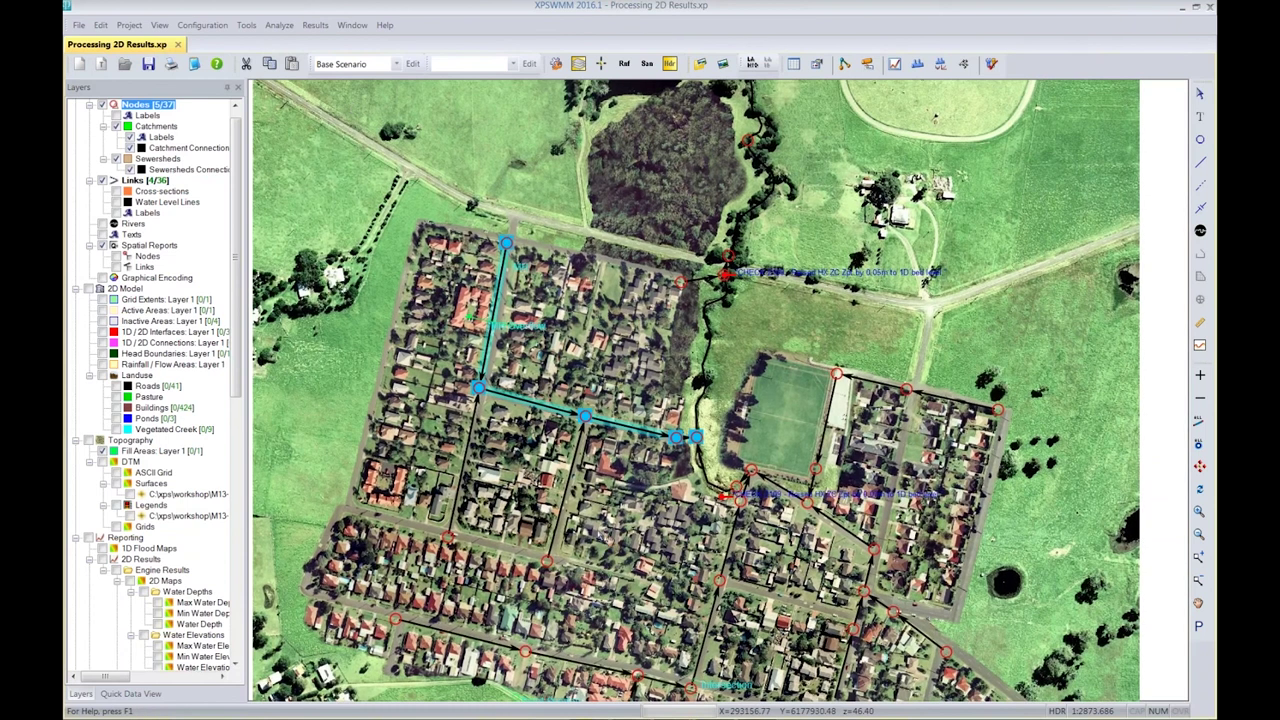
Clear the conduit path selection on the map and restore the stored view named Profile
{"action": "left_click_drag", "start_coordinate": [626, 521], "coordinate": [588, 436]}
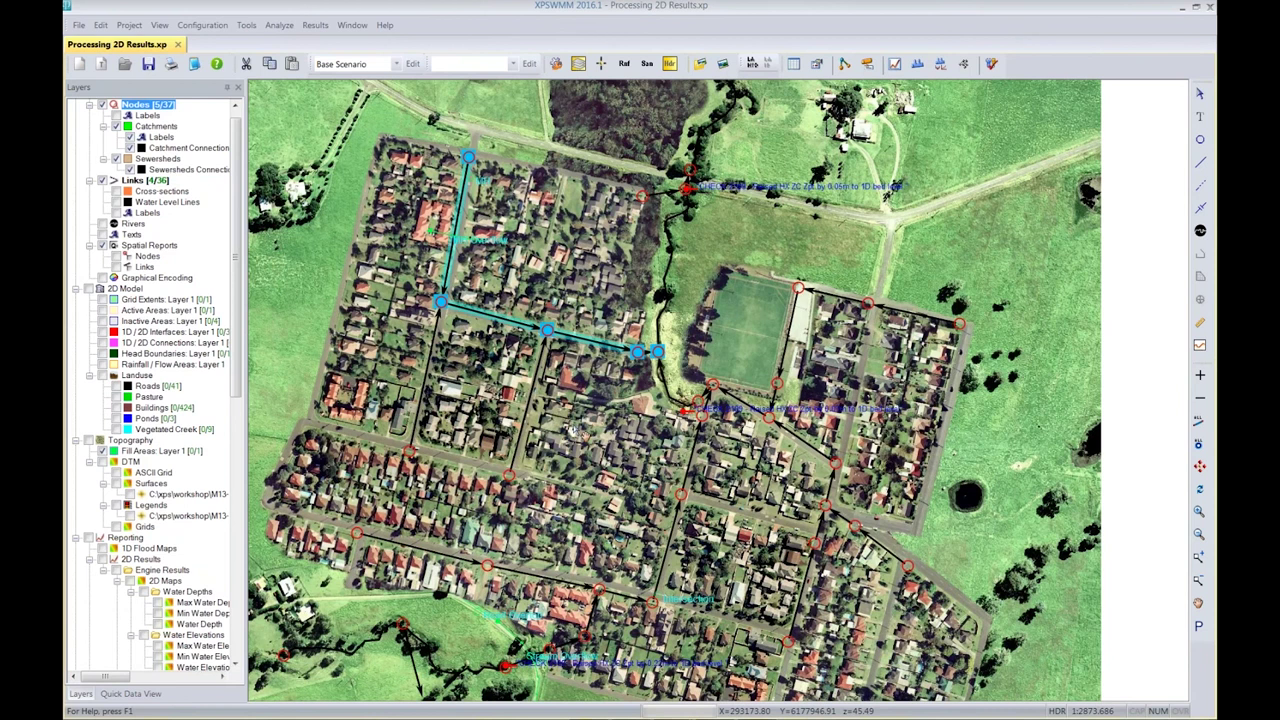
{"action": "left_click_drag", "start_coordinate": [575, 430], "coordinate": [567, 350]}
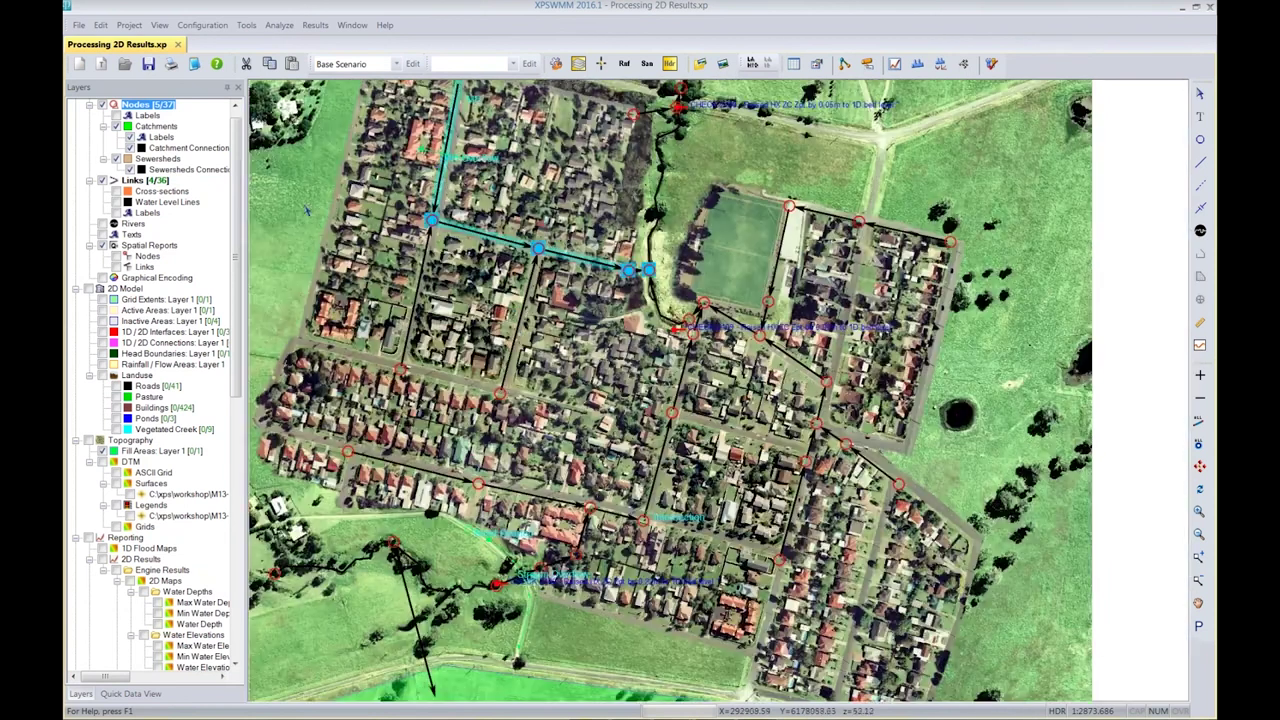
{"action": "key", "text": "Escape"}
{"action": "left_click", "coordinate": [163, 26]}
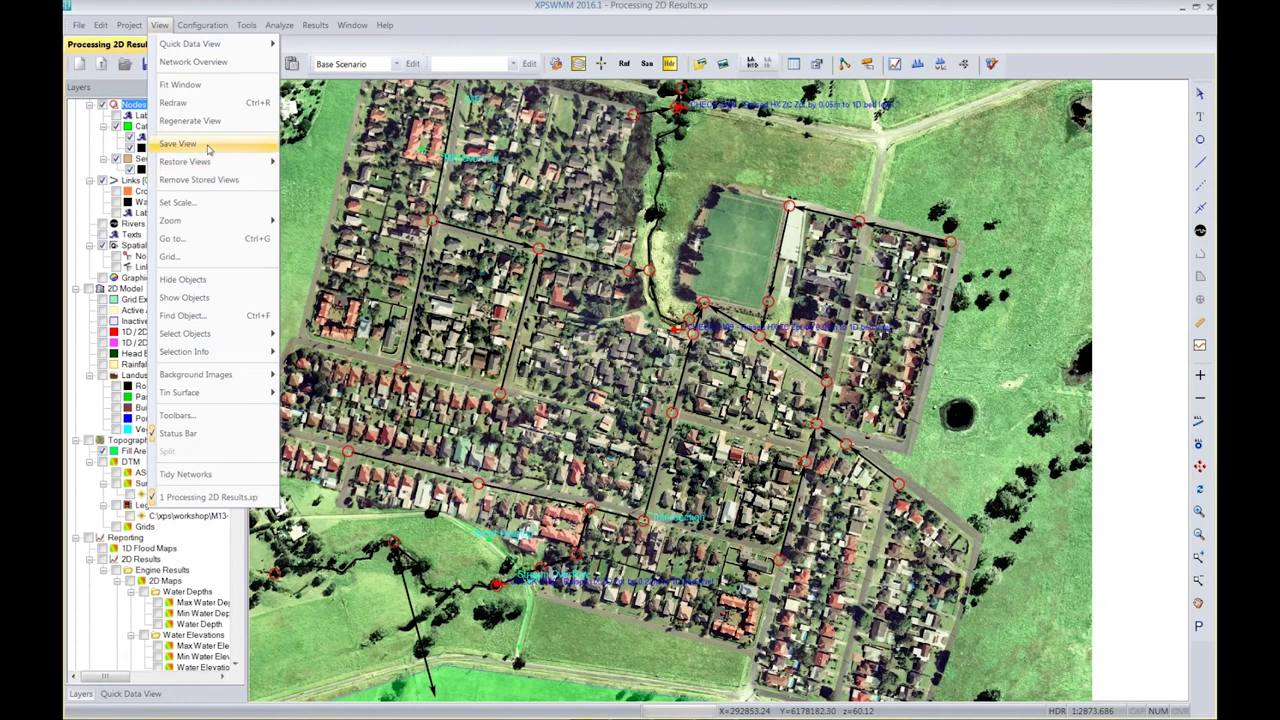
{"action": "mouse_move", "coordinate": [210, 162]}
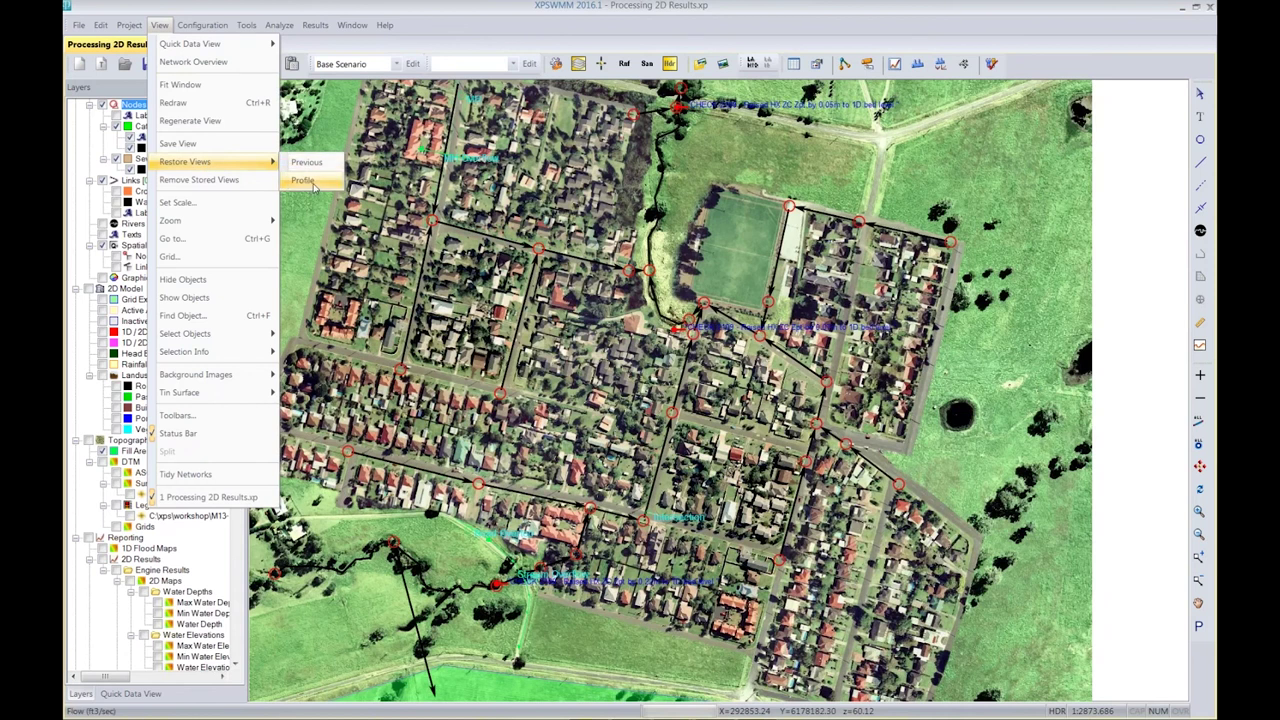
{"action": "left_click", "coordinate": [313, 185]}
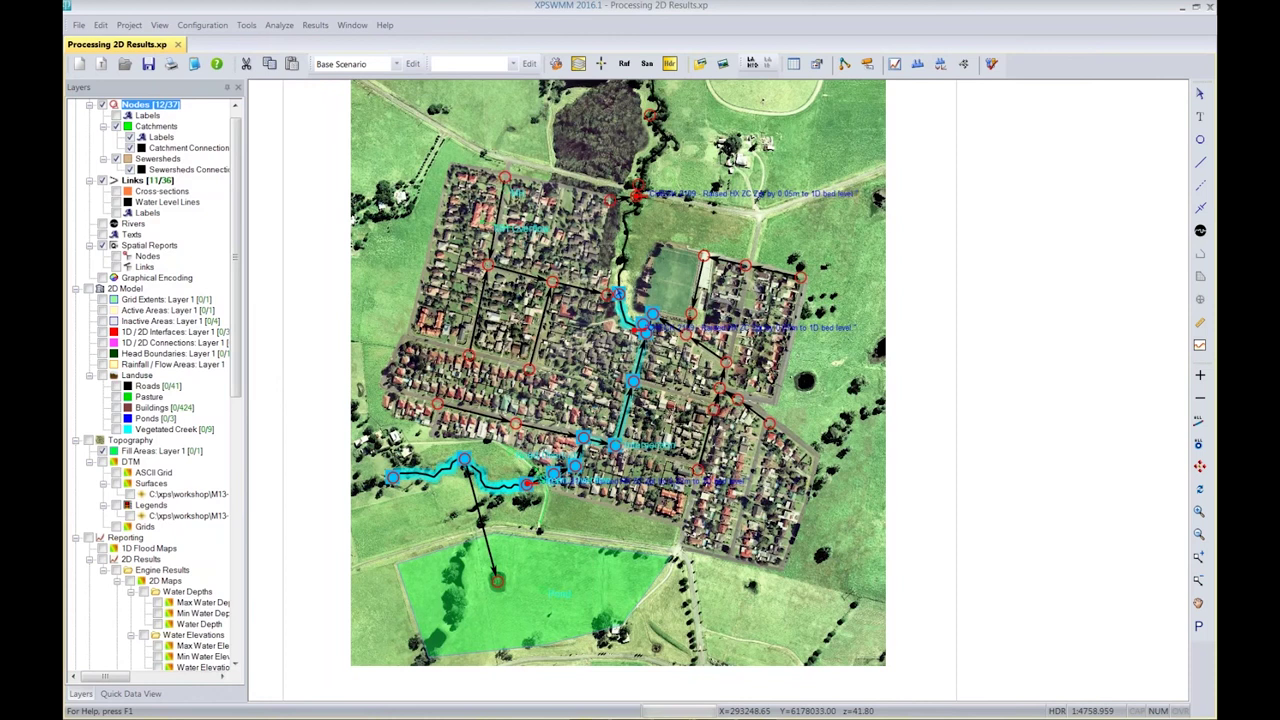
Open the Dynamic Section View from node 100 to 96, hide its link and node tables, and enlarge the cross-section and hydrograph areas
{"action": "left_click", "coordinate": [940, 65]}
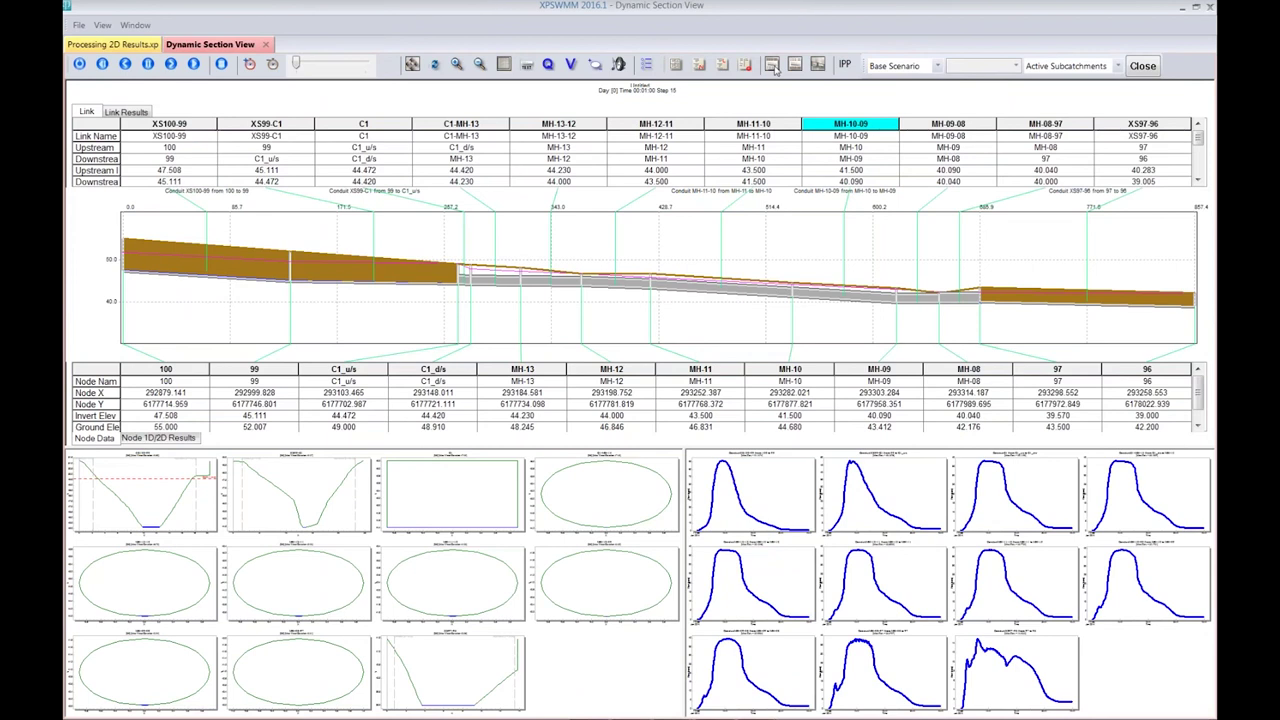
{"action": "left_click", "coordinate": [773, 65]}
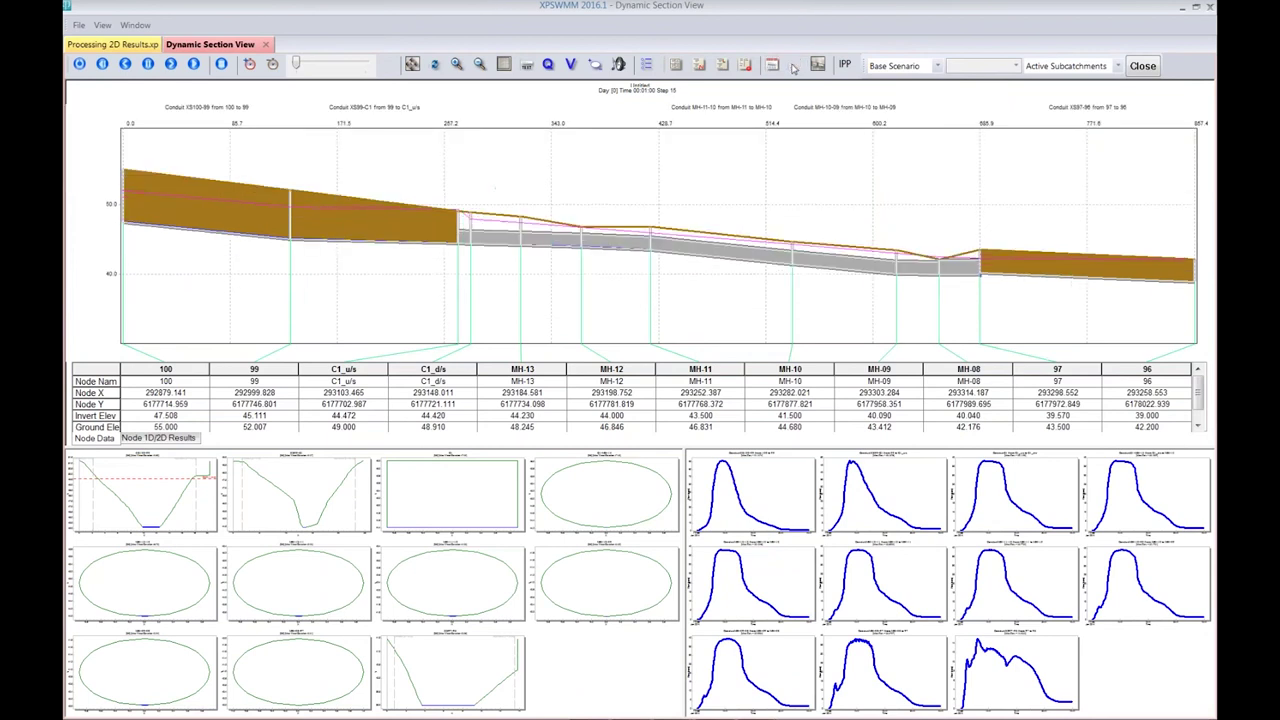
{"action": "left_click", "coordinate": [794, 65]}
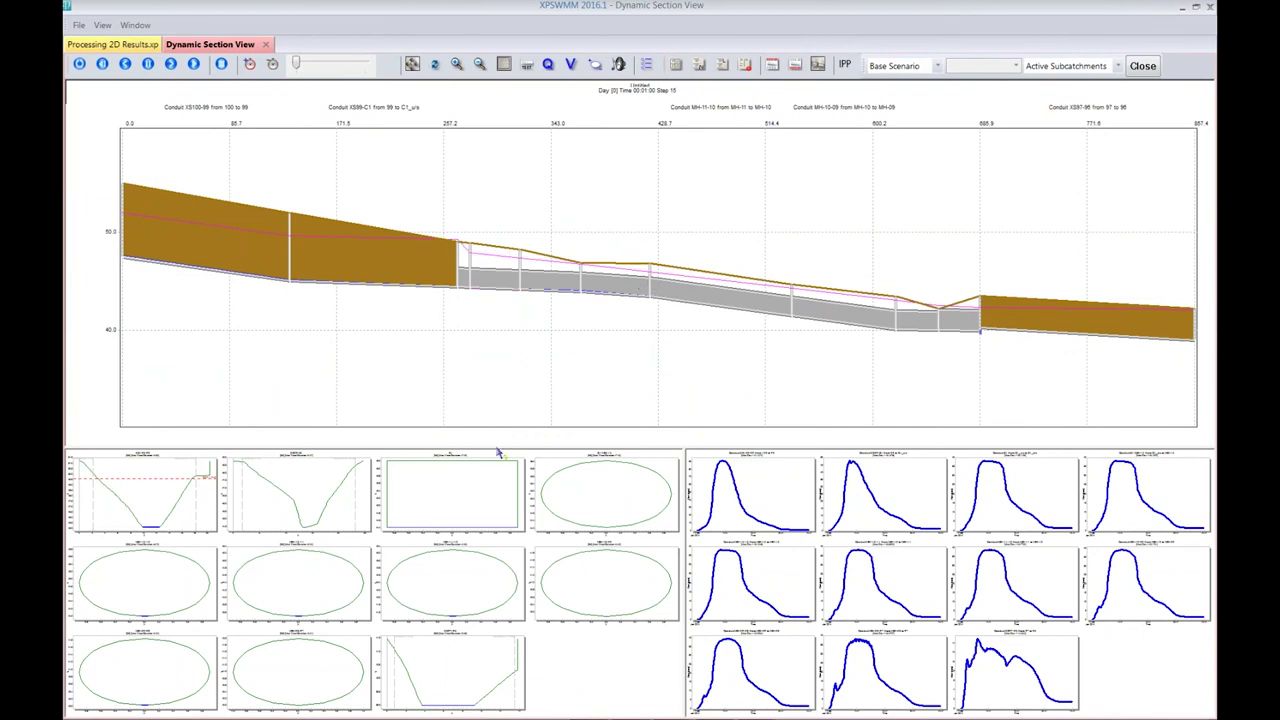
{"action": "mouse_move", "coordinate": [498, 454]}
{"action": "left_mouse_down"}
{"action": "mouse_move", "coordinate": [500, 505]}
{"action": "mouse_move", "coordinate": [494, 437]}
{"action": "left_mouse_up"}
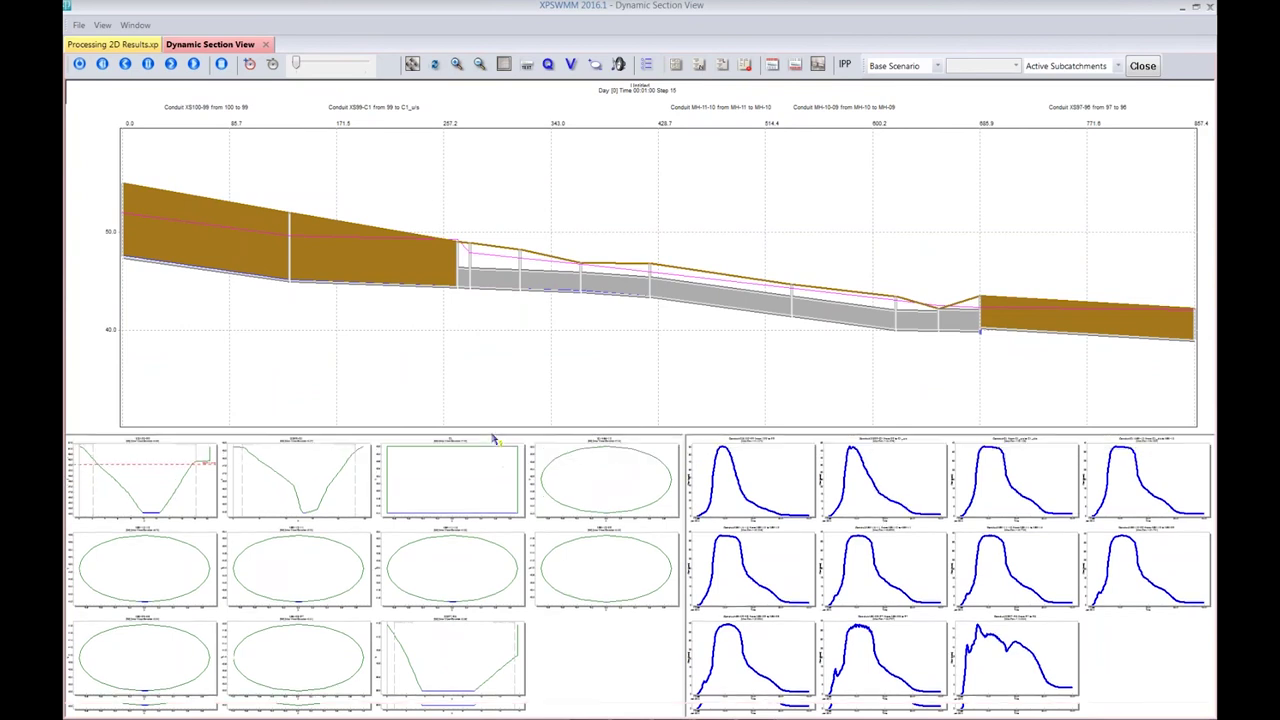
{"action": "left_click_drag", "start_coordinate": [686, 503], "coordinate": [547, 519]}
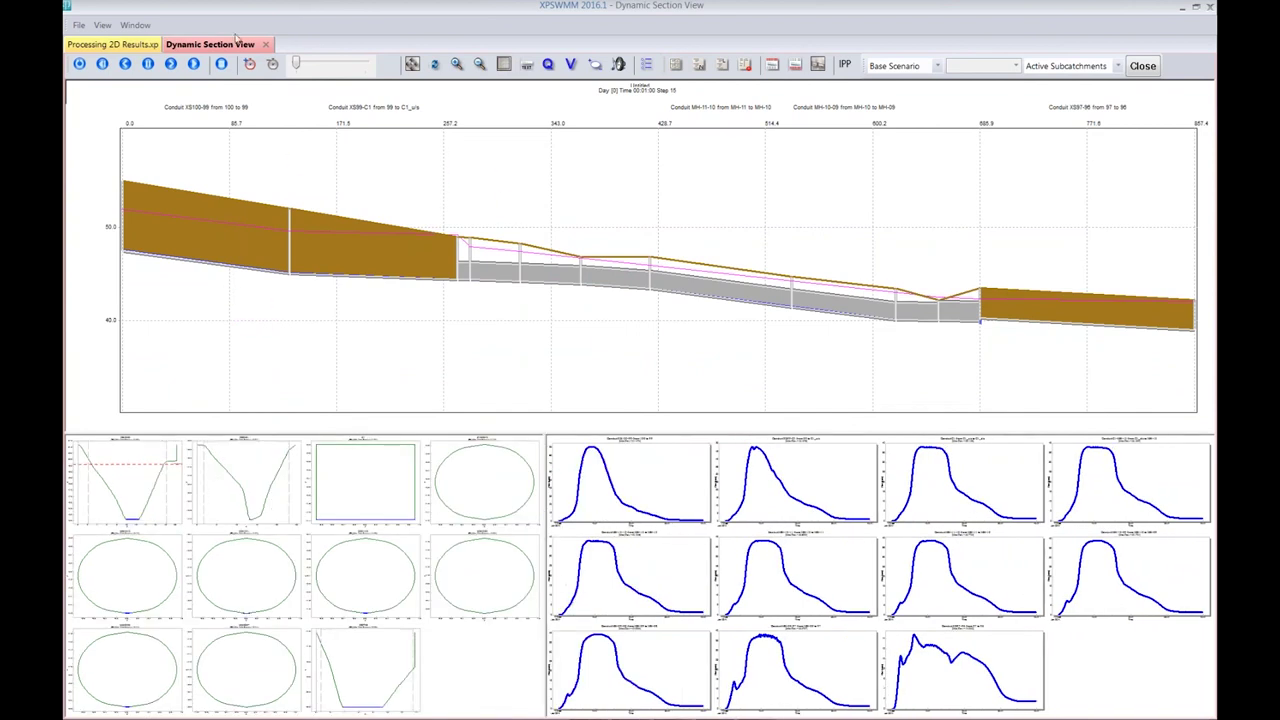
Play the section animation to 00:47:00, examine the water level close up around MH-08, and close the section view
{"action": "left_click", "coordinate": [193, 66]}
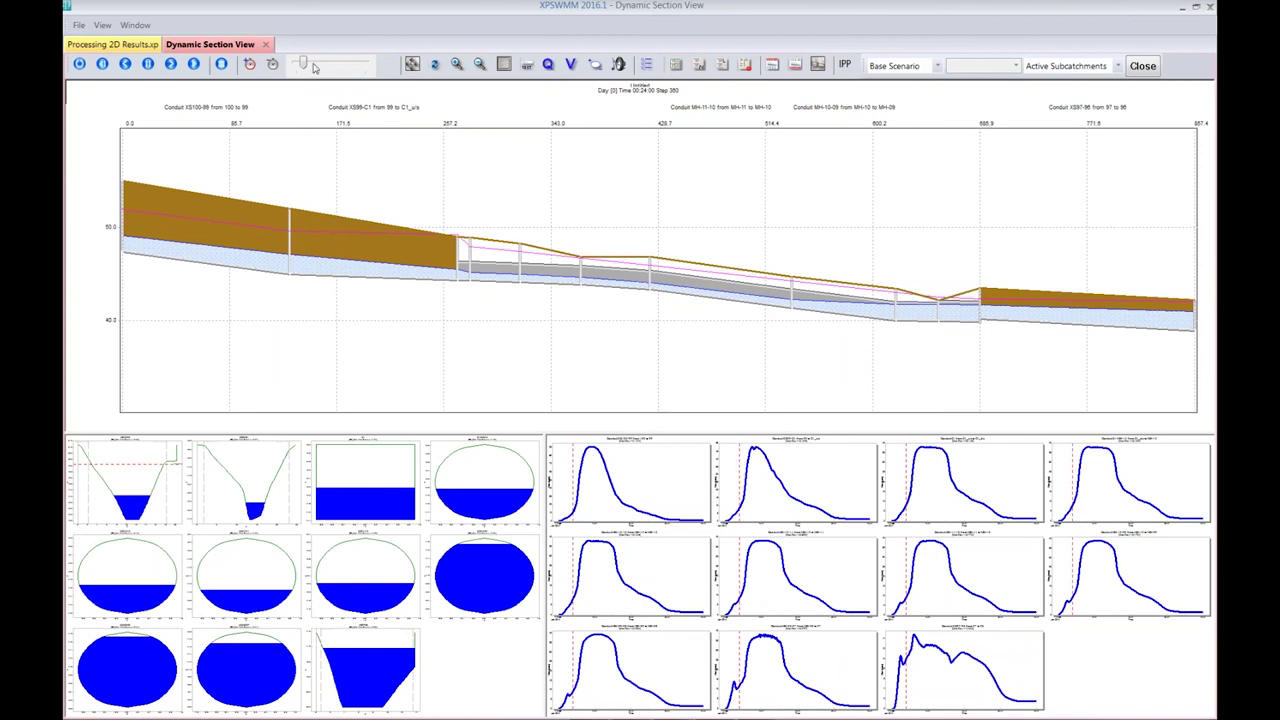
{"action": "left_click_drag", "start_coordinate": [304, 66], "coordinate": [310, 67]}
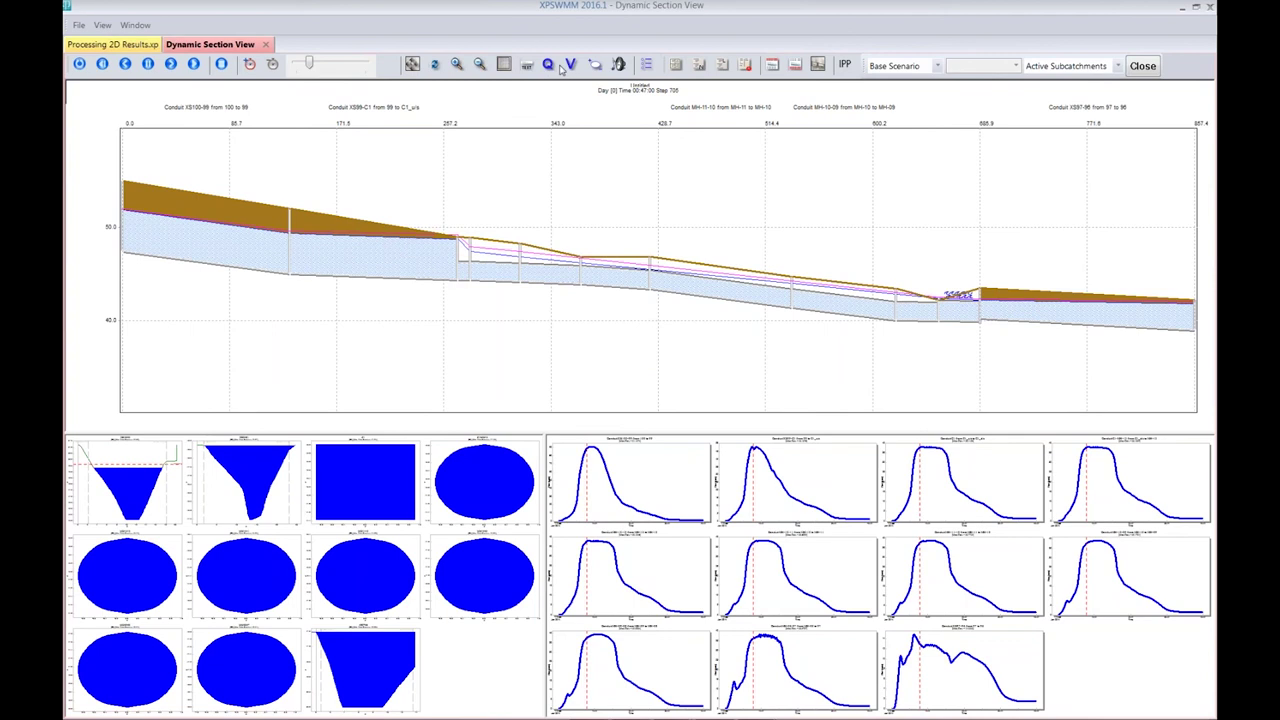
{"action": "left_click", "coordinate": [459, 66]}
{"action": "left_click_drag", "start_coordinate": [879, 238], "coordinate": [1024, 358]}
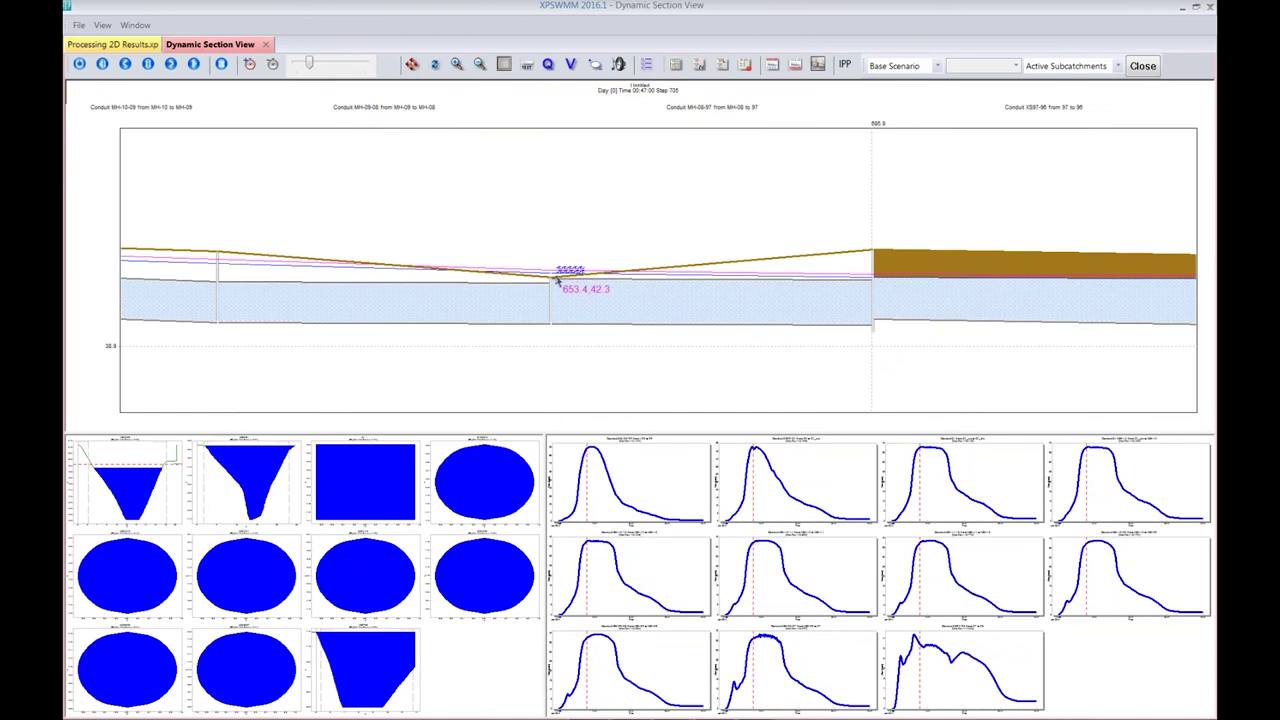
{"action": "left_click", "coordinate": [1141, 66]}
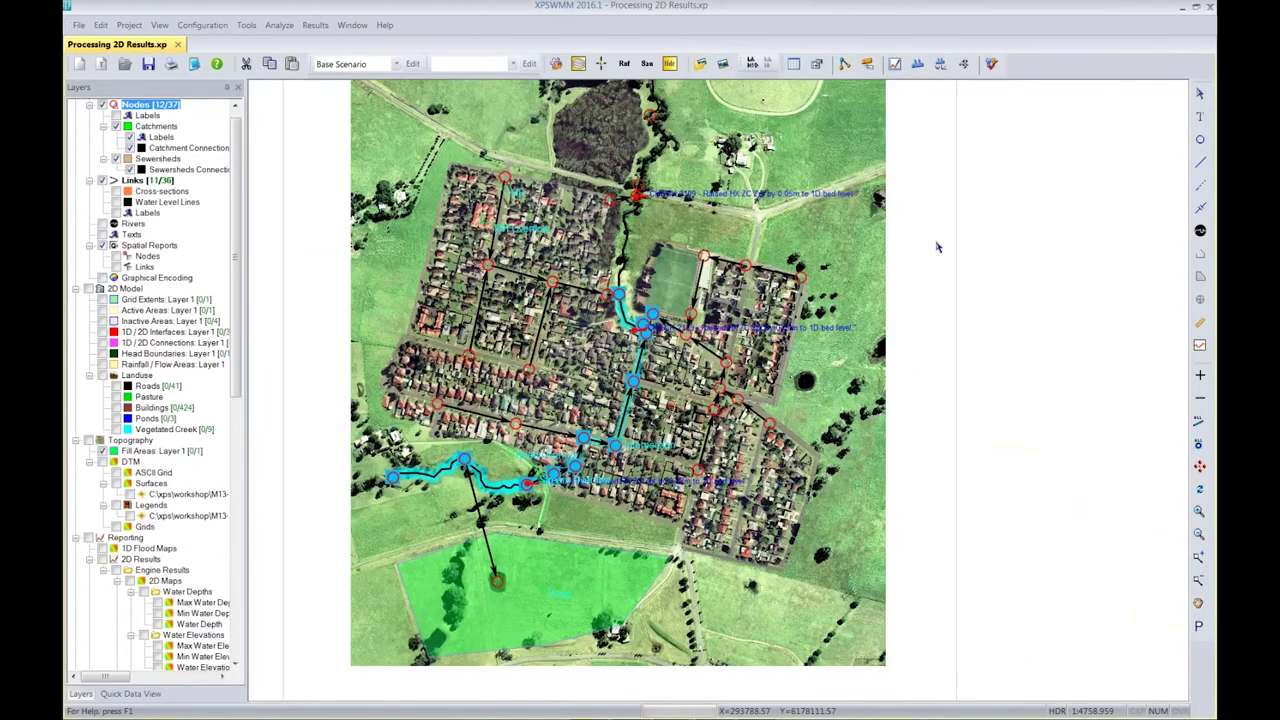
Review the time series results of node MH-04 alone, examining the stage and overflow curves around the peak, and close the graph
{"action": "left_click", "coordinate": [937, 247]}
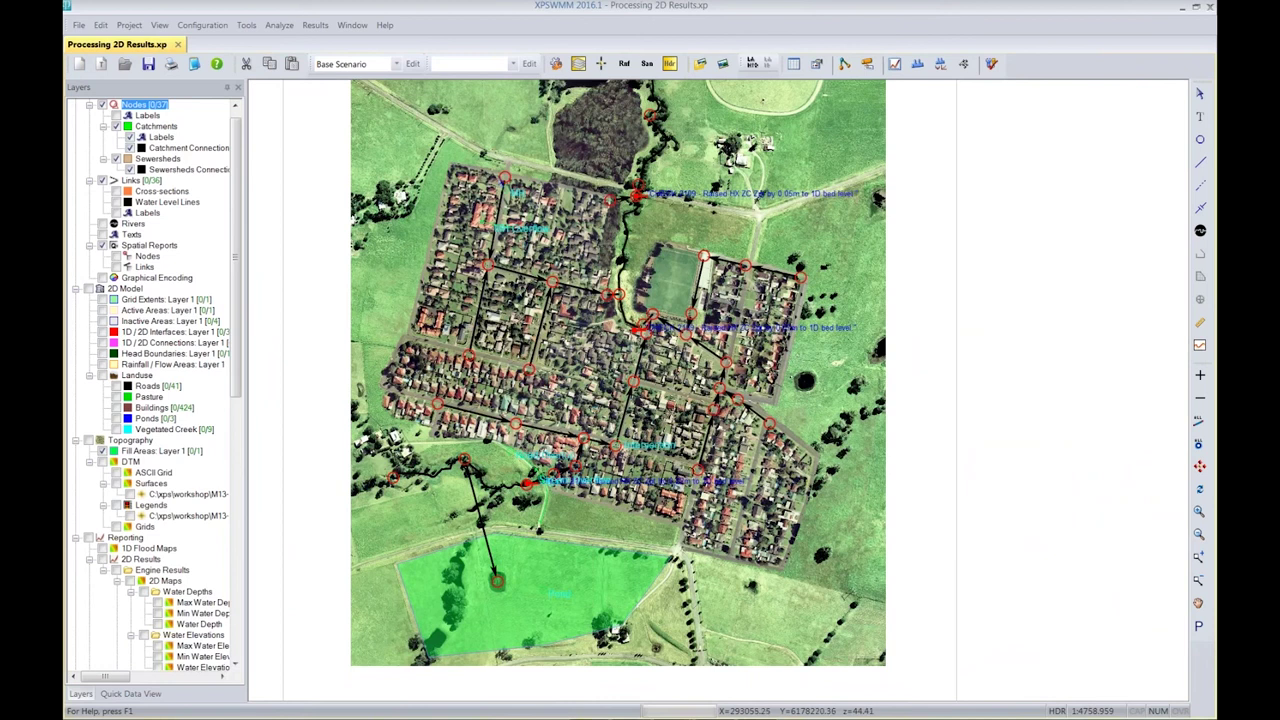
{"action": "left_click", "coordinate": [504, 177]}
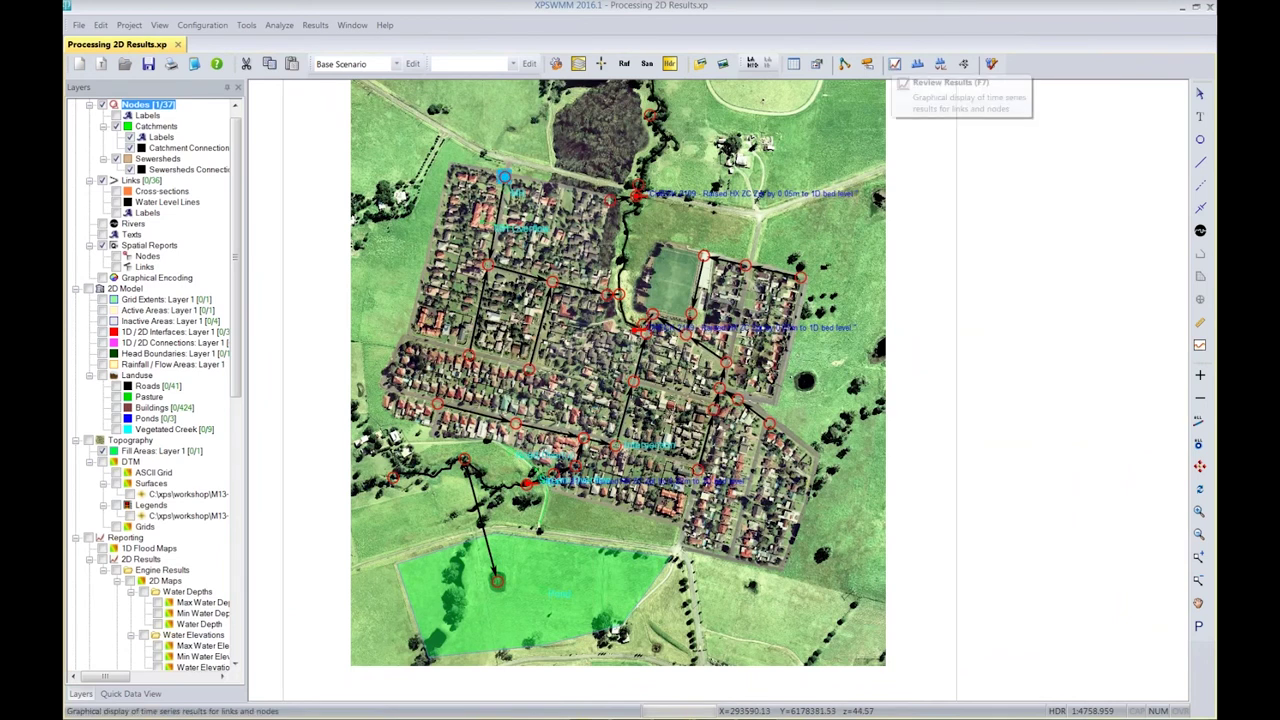
{"action": "left_click", "coordinate": [894, 64]}
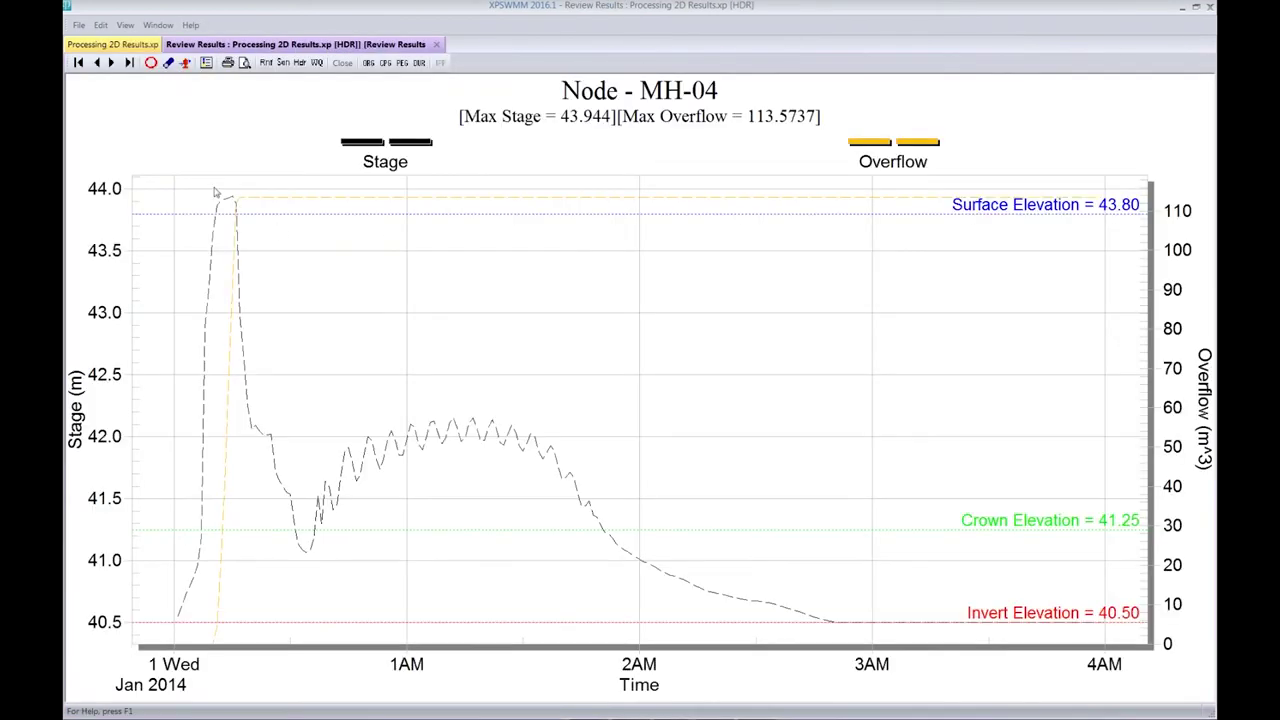
{"action": "left_click_drag", "start_coordinate": [182, 184], "coordinate": [289, 280]}
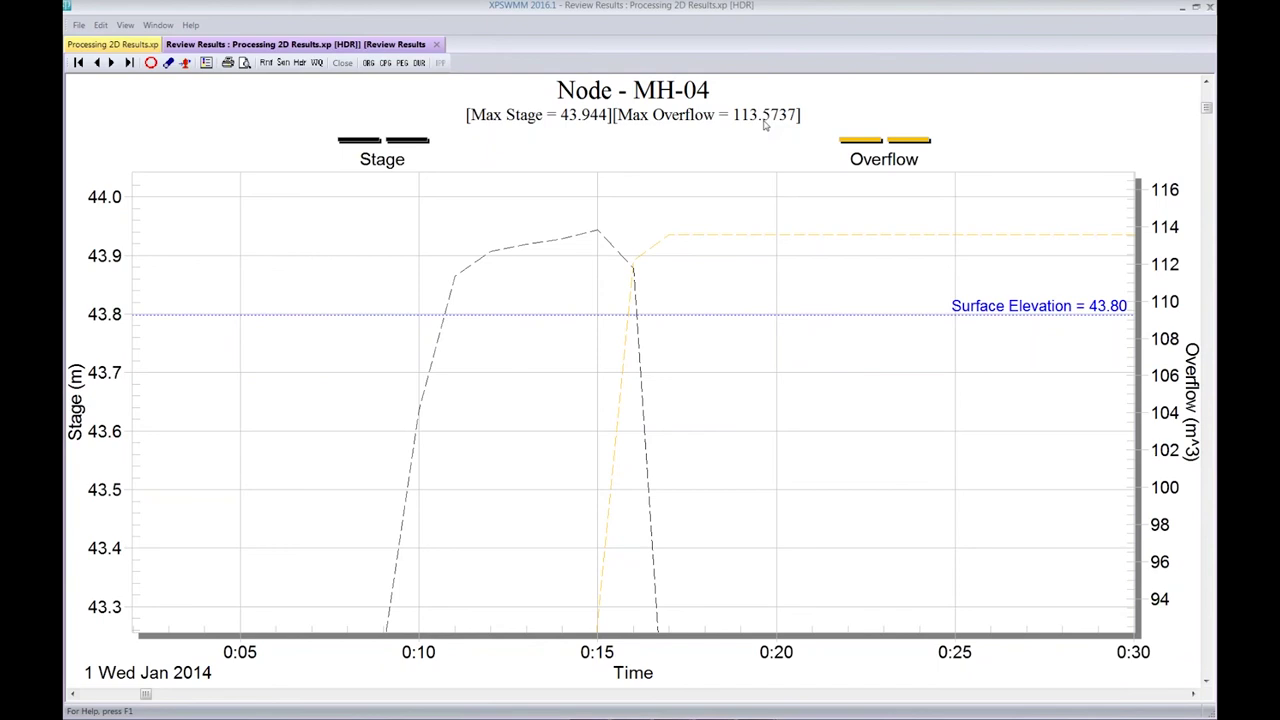
{"action": "left_click", "coordinate": [342, 62]}
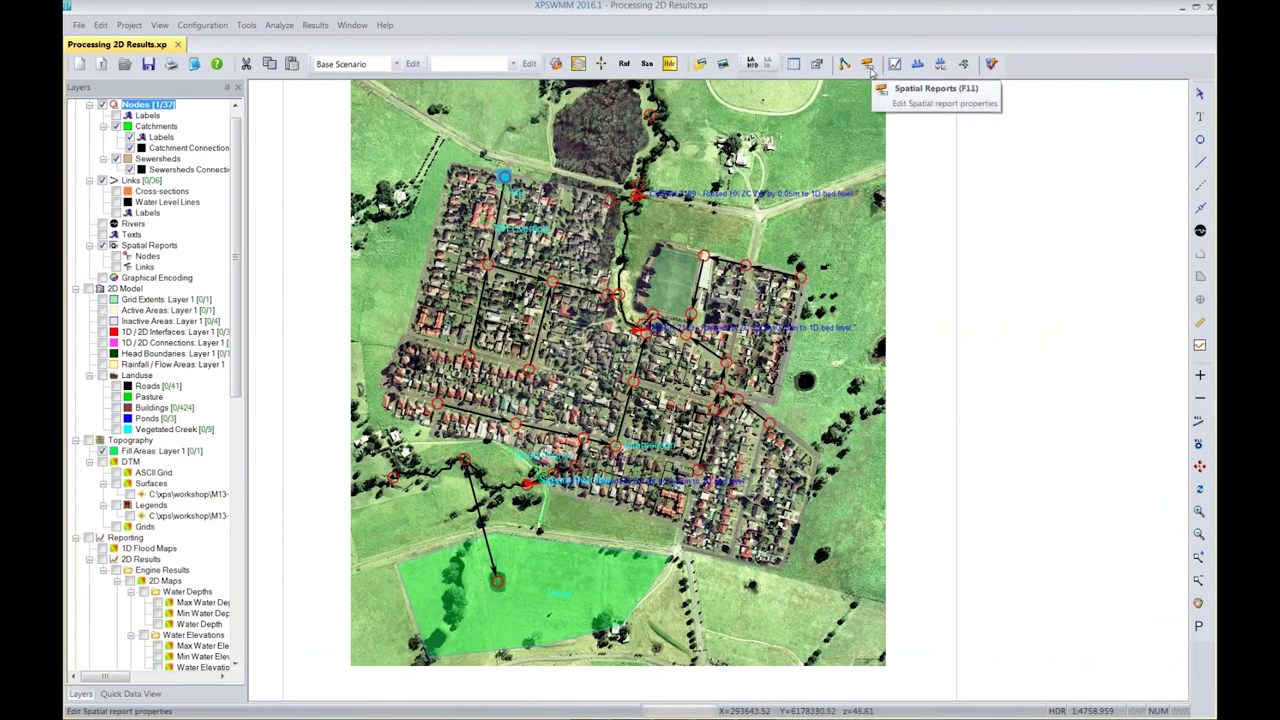
Play the Plan View animation of link flows and node flooding, replay the start up to 00:11:00, and close it
{"action": "left_click", "coordinate": [965, 66]}
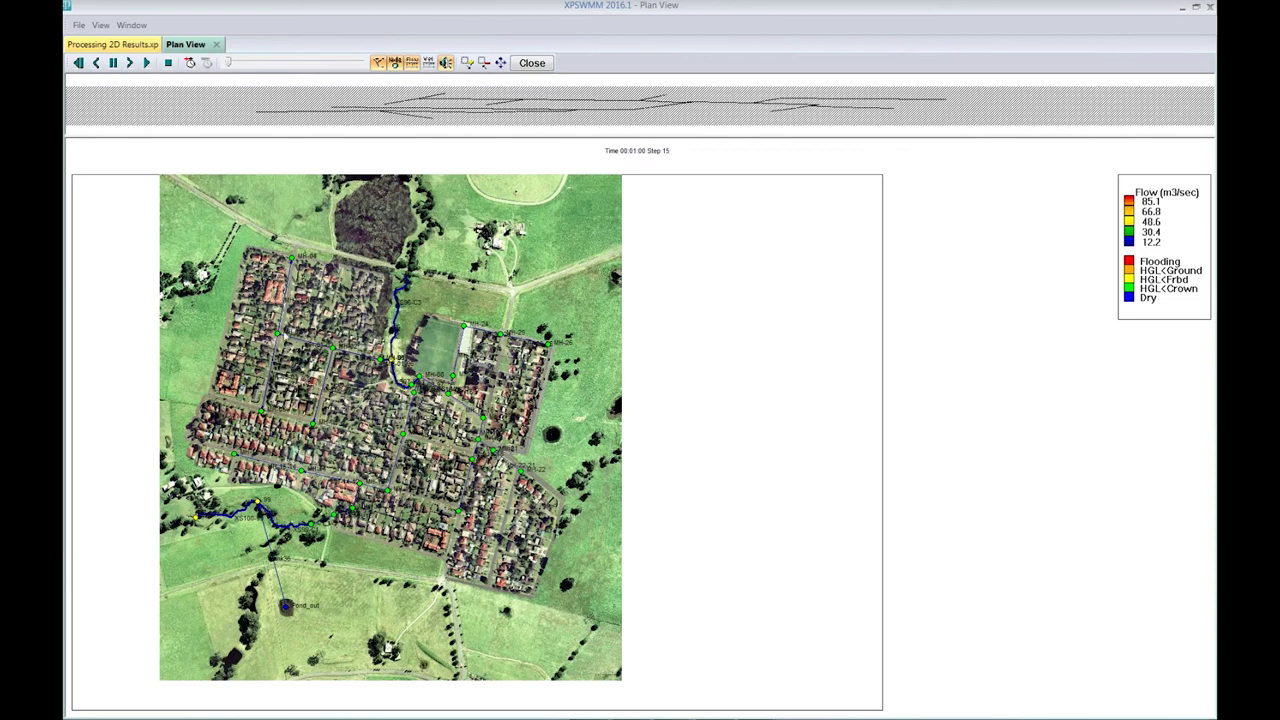
{"action": "left_click", "coordinate": [145, 63]}
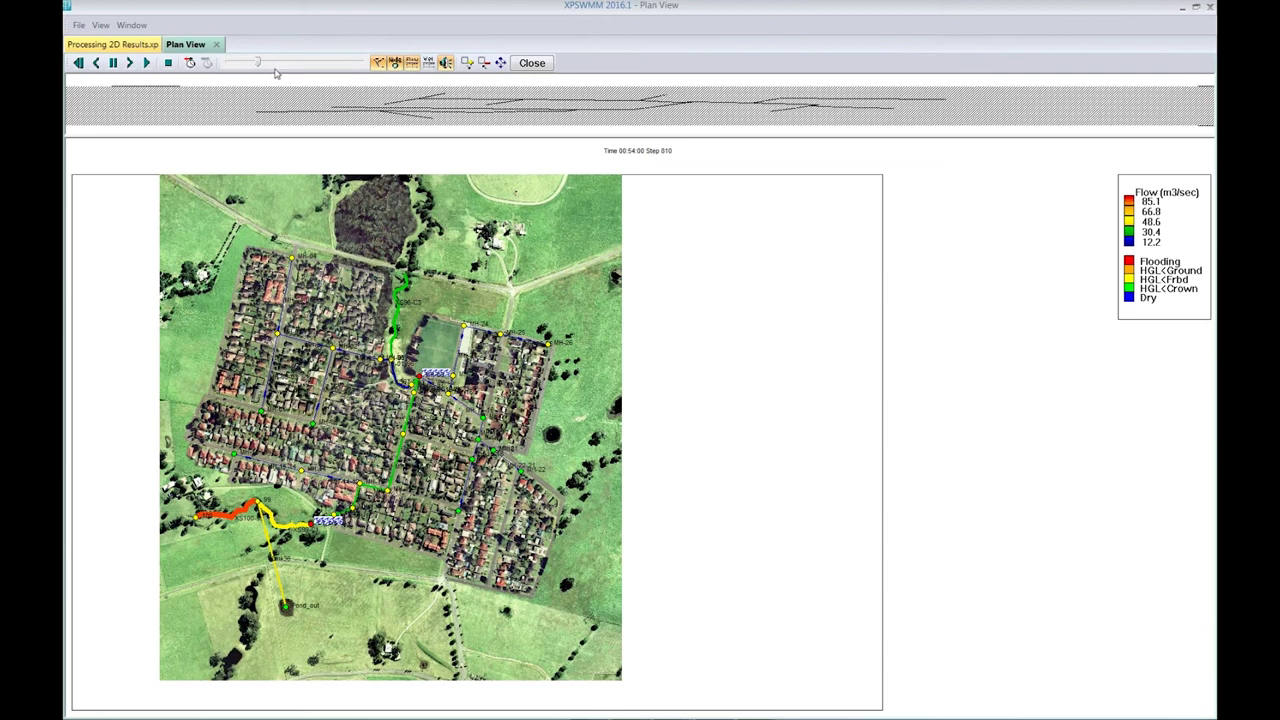
{"action": "left_click_drag", "start_coordinate": [257, 62], "coordinate": [211, 66]}
{"action": "left_click", "coordinate": [130, 63]}
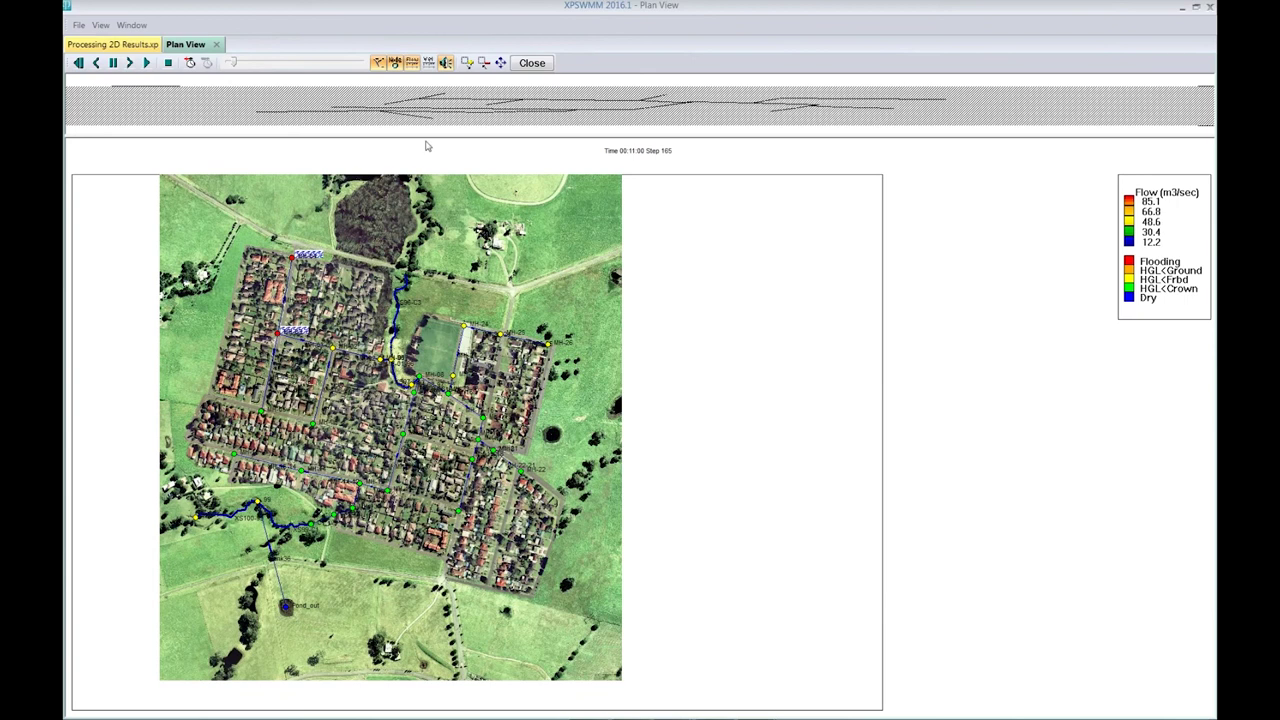
{"action": "left_click", "coordinate": [530, 63]}
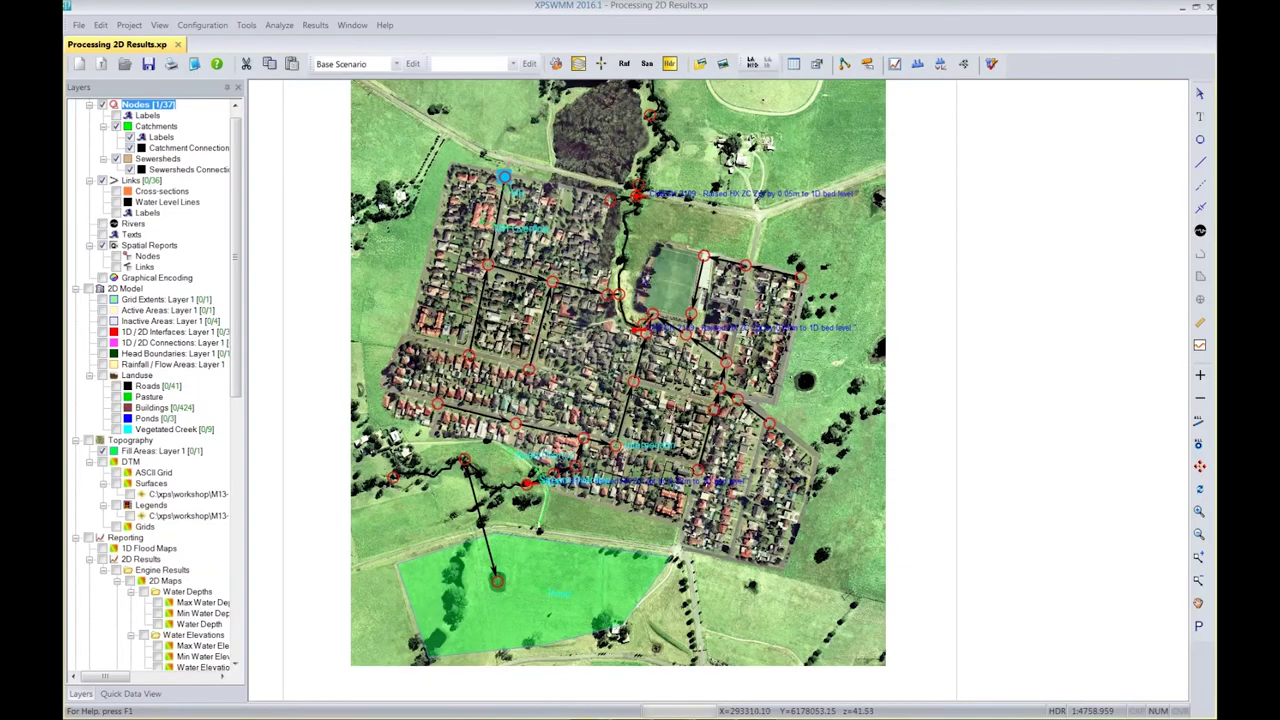
Hide the diagnostics layer Processing 2D Results_messages.mif on the map
{"action": "left_click_drag", "start_coordinate": [237, 322], "coordinate": [266, 606]}
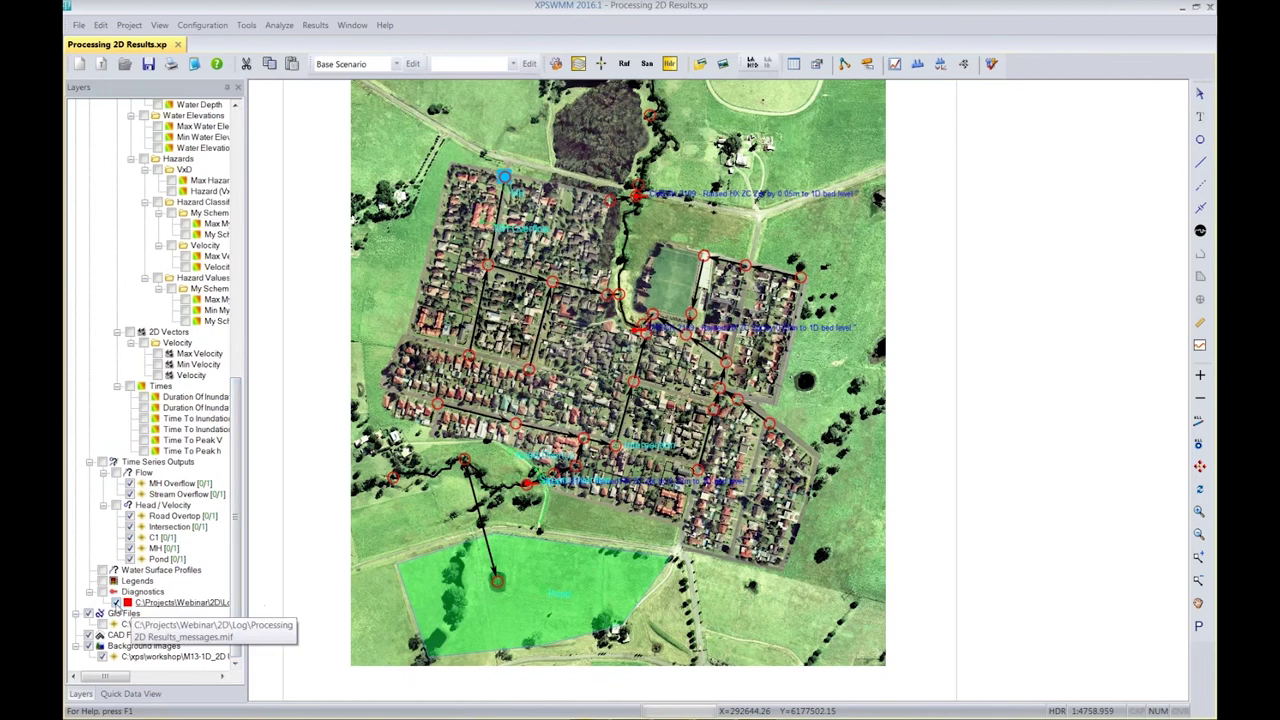
{"action": "left_click", "coordinate": [116, 603]}
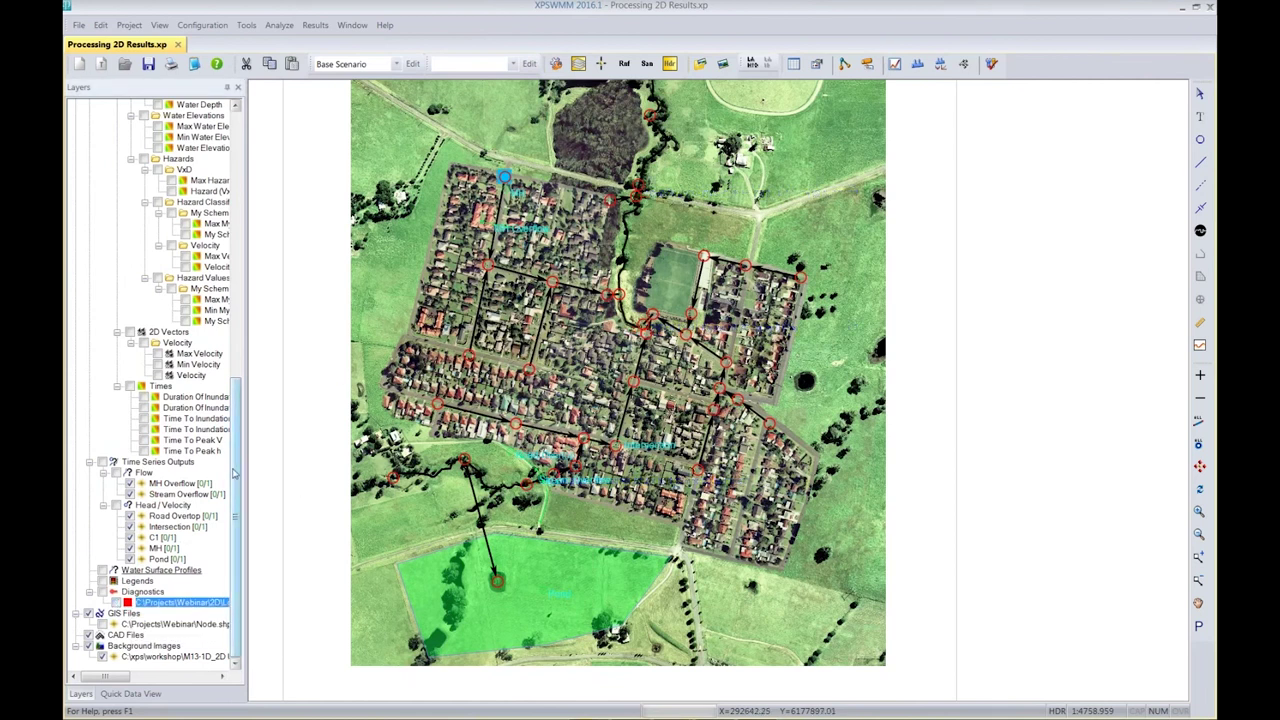
{"action": "left_click_drag", "start_coordinate": [237, 473], "coordinate": [286, 166]}
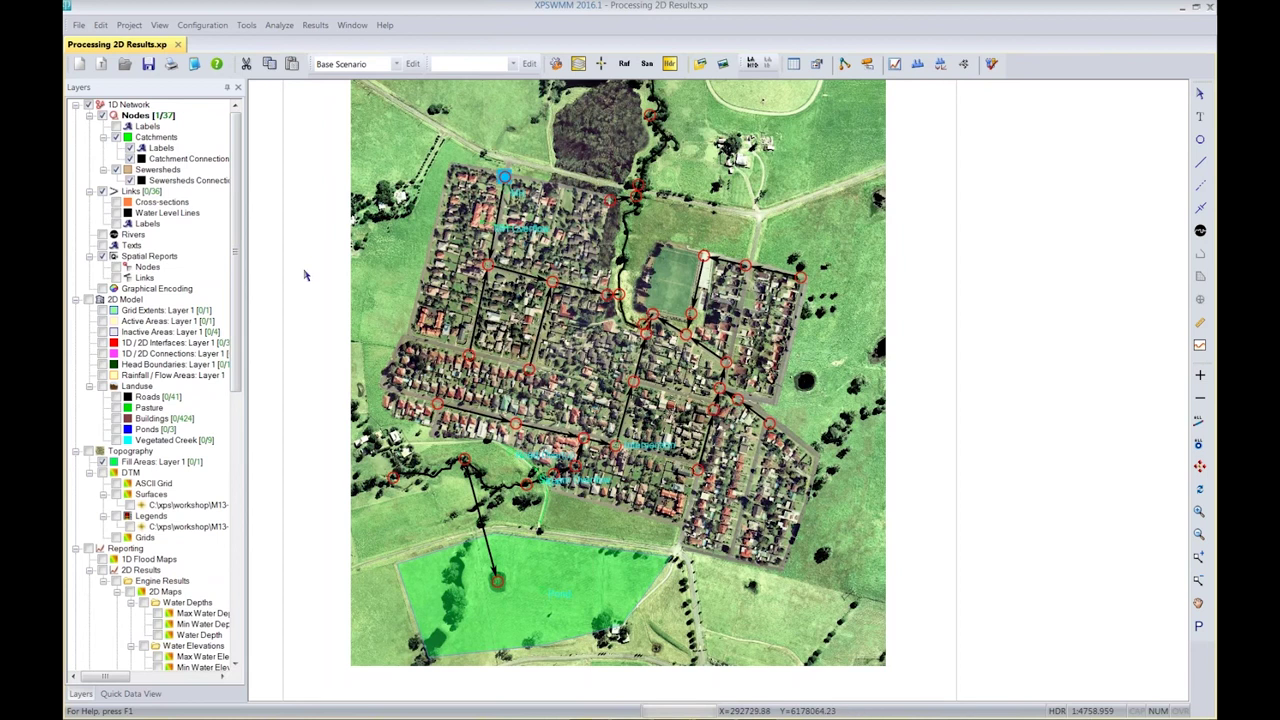
Open the Spatial Reports attributes, review the link report fields and the variables available for insertion without adding one
{"action": "left_click", "coordinate": [155, 289]}
{"action": "left_click", "coordinate": [141, 258]}
{"action": "right_click", "coordinate": [141, 259]}
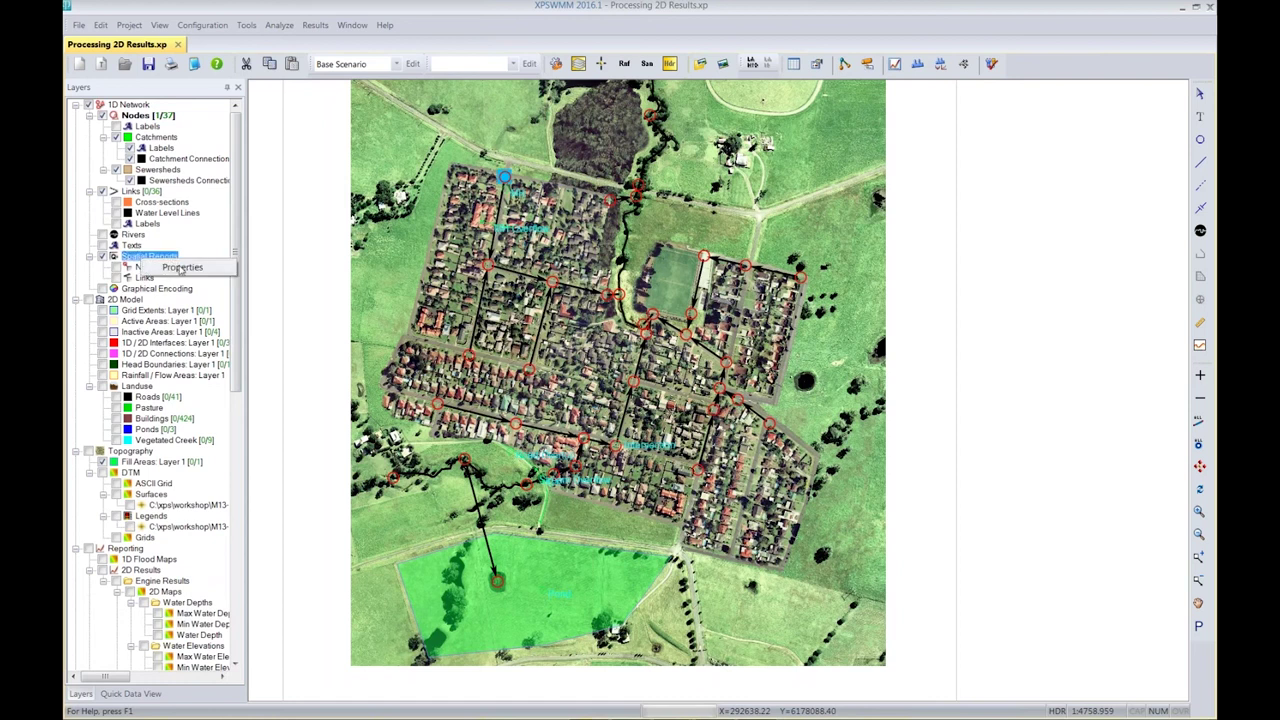
{"action": "left_click", "coordinate": [181, 268]}
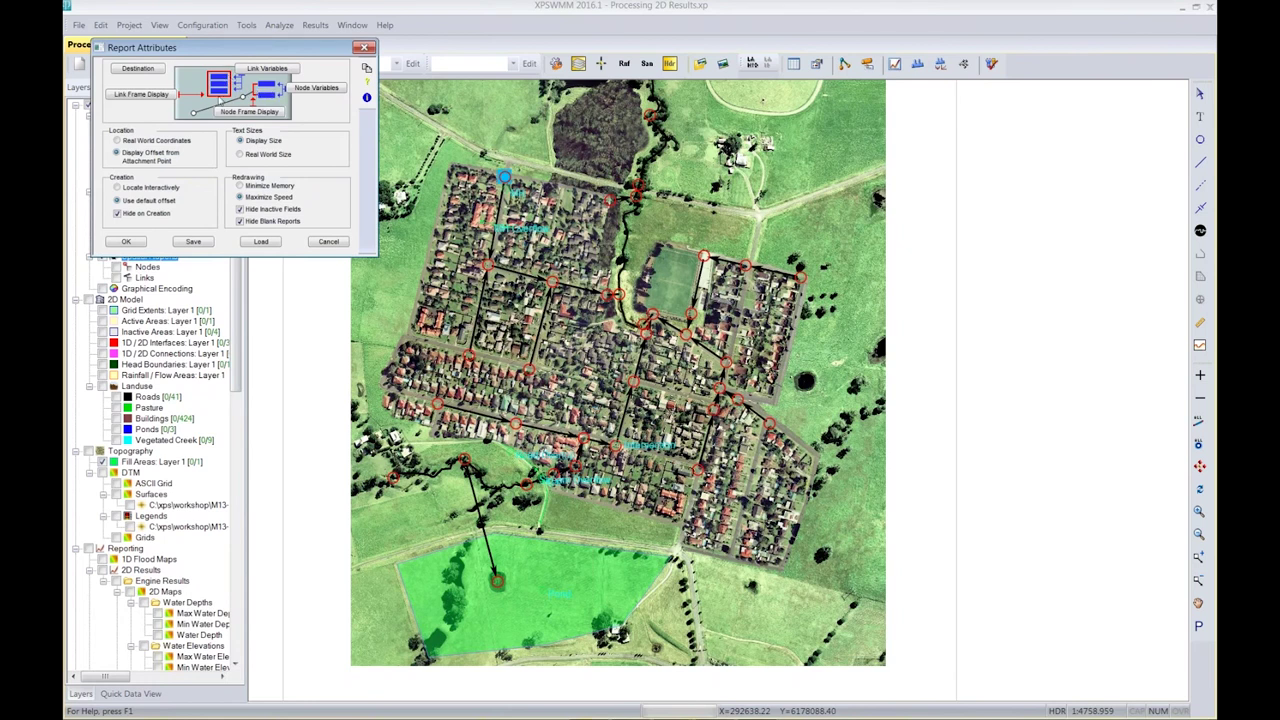
{"action": "left_click", "coordinate": [250, 71]}
{"action": "left_click_drag", "start_coordinate": [223, 48], "coordinate": [380, 87]}
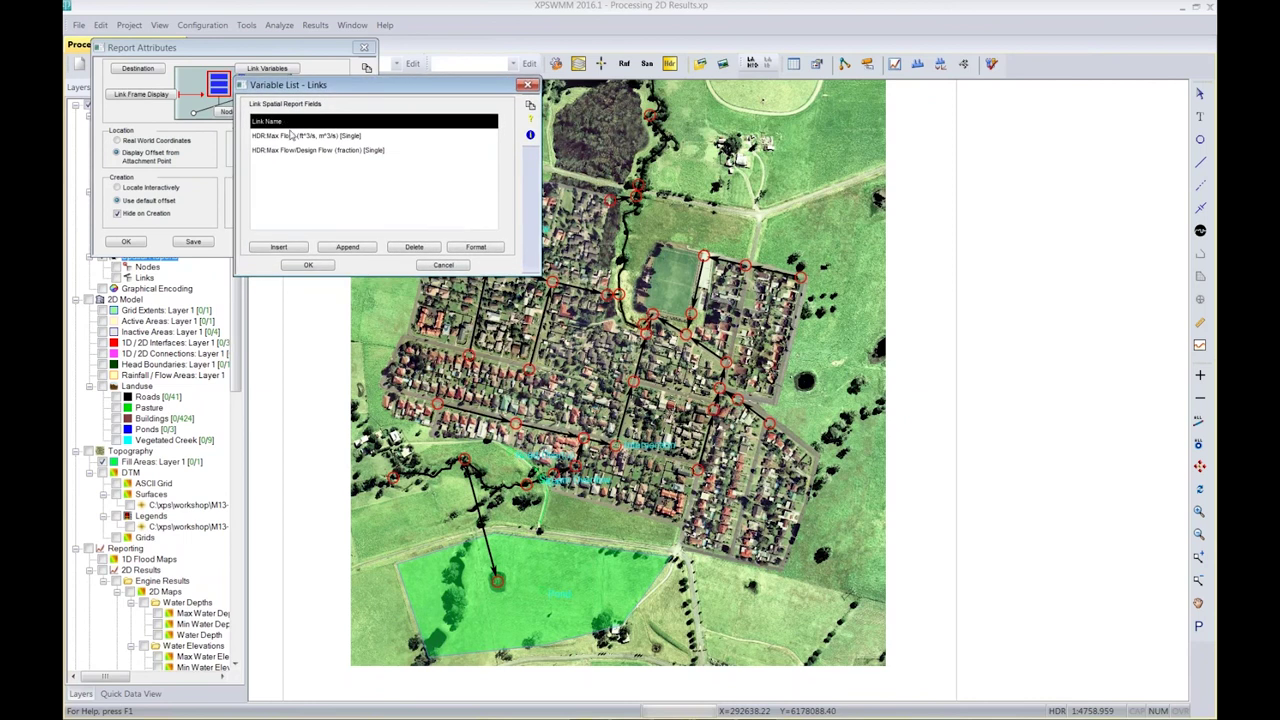
{"action": "left_click", "coordinate": [281, 249]}
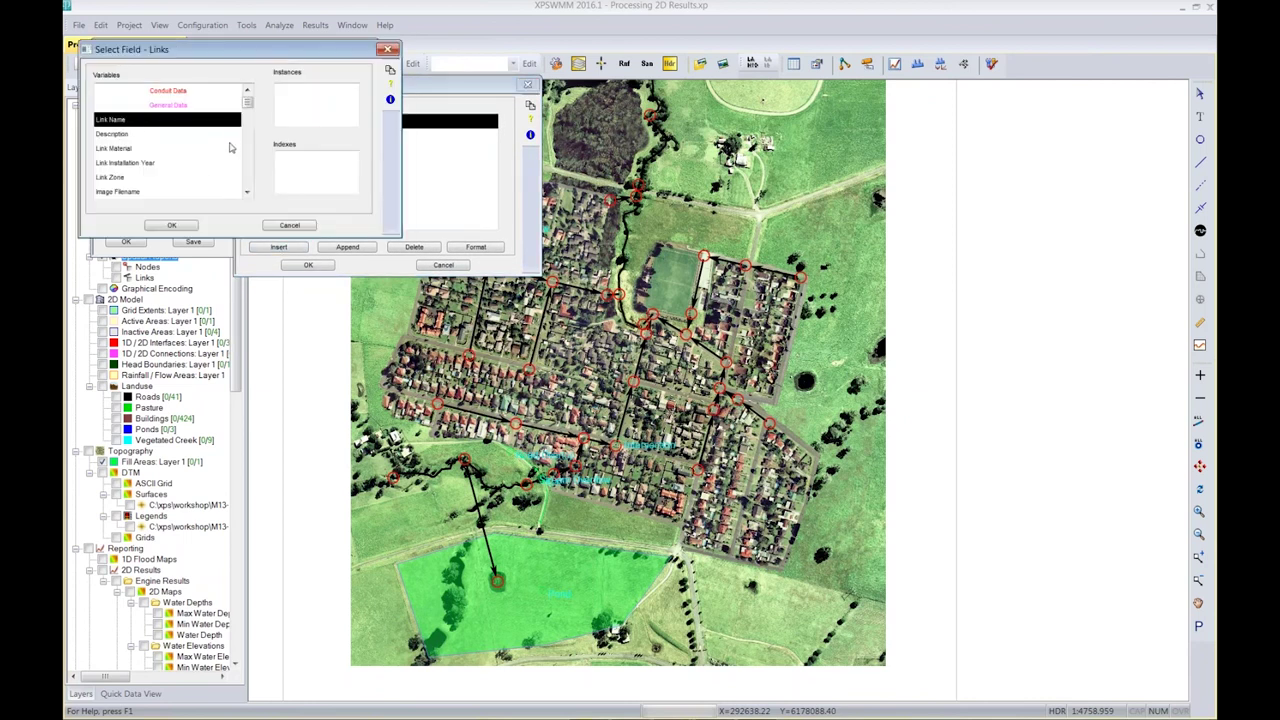
{"action": "left_click", "coordinate": [293, 228]}
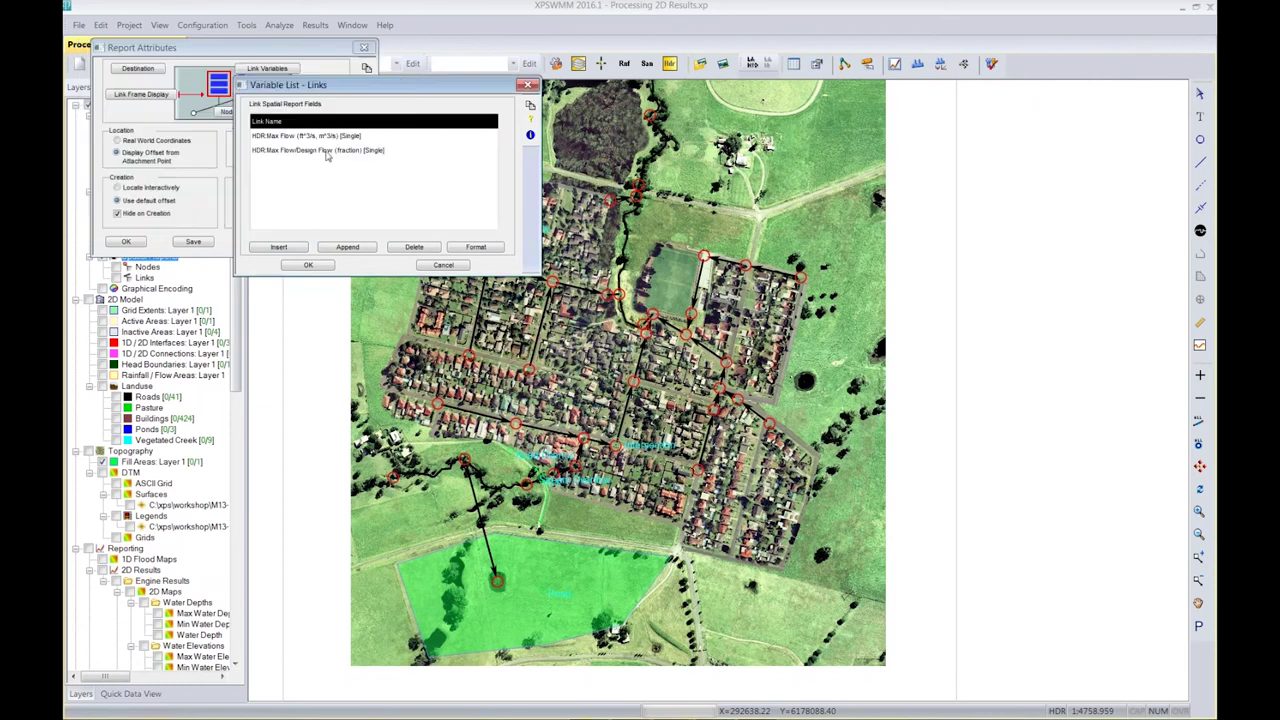
Set the mnemonic of the Max Flow/Design Flow link report field to Qp/Qd and accept the link variable list
{"action": "left_click", "coordinate": [326, 152]}
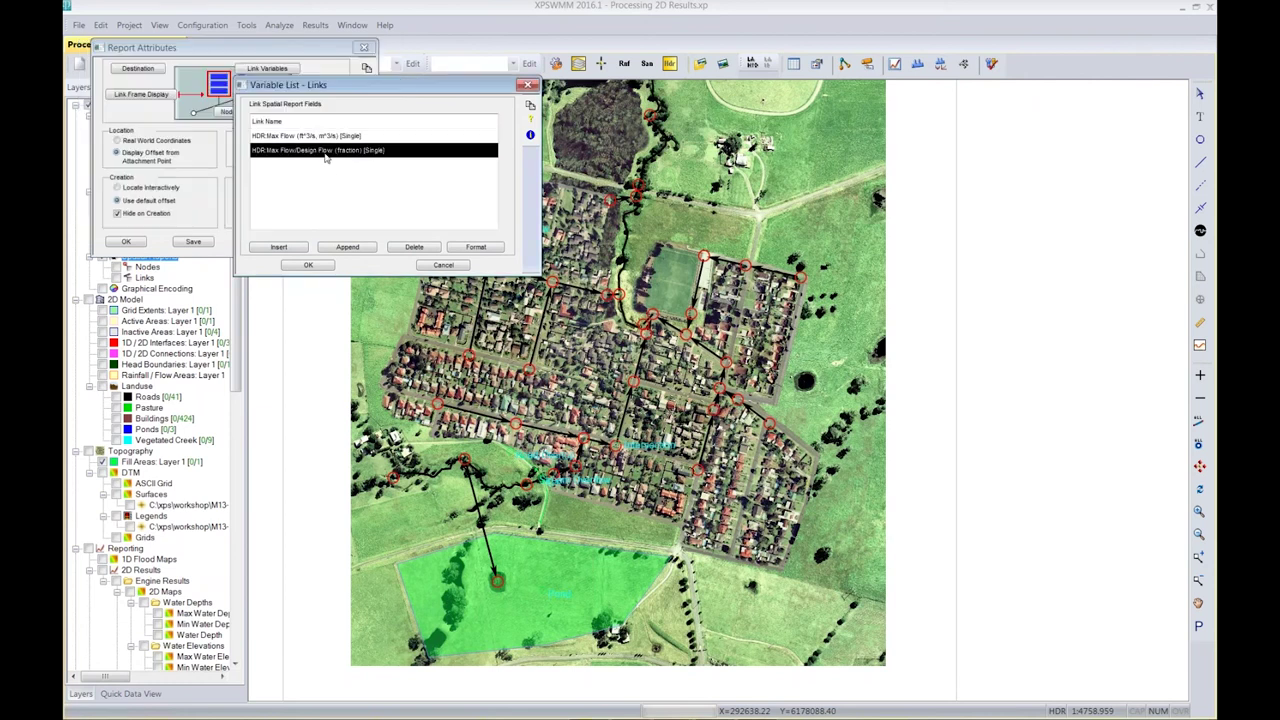
{"action": "left_click", "coordinate": [472, 247]}
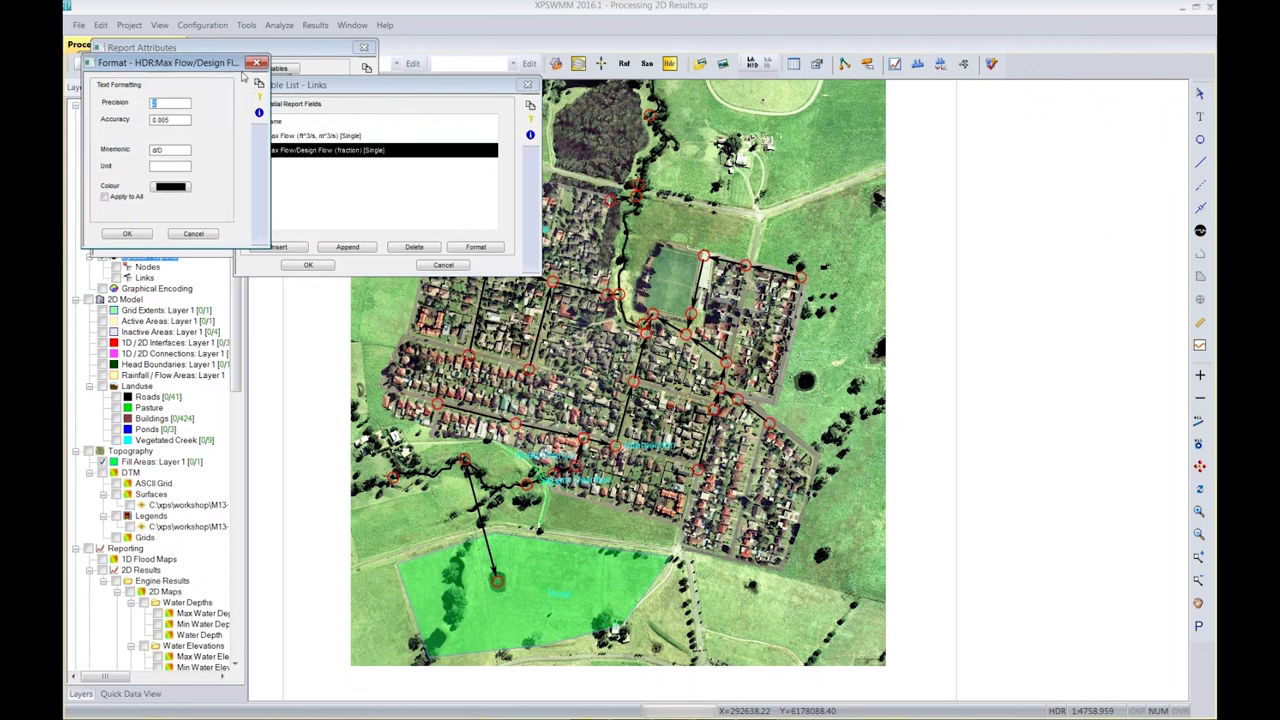
{"action": "left_click_drag", "start_coordinate": [225, 62], "coordinate": [520, 156]}
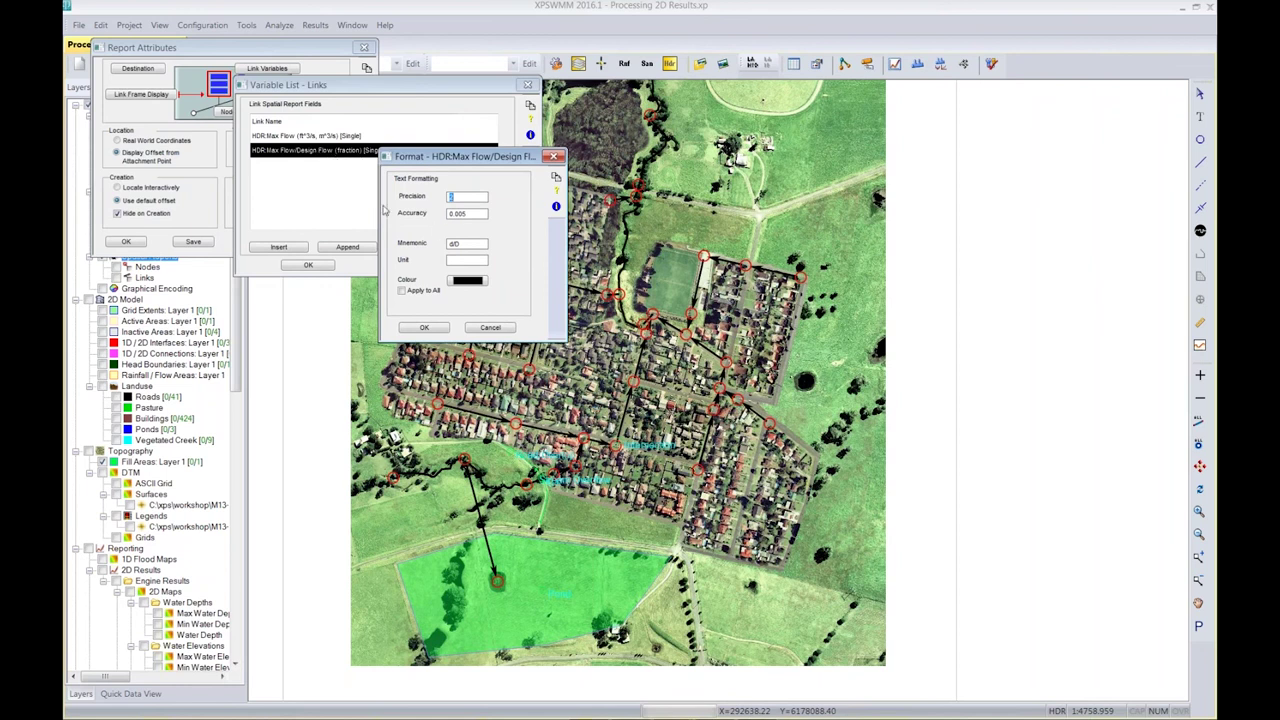
{"action": "double_click", "coordinate": [465, 245]}
{"action": "type", "text": "Qp/Qd"}
{"action": "left_click", "coordinate": [424, 327]}
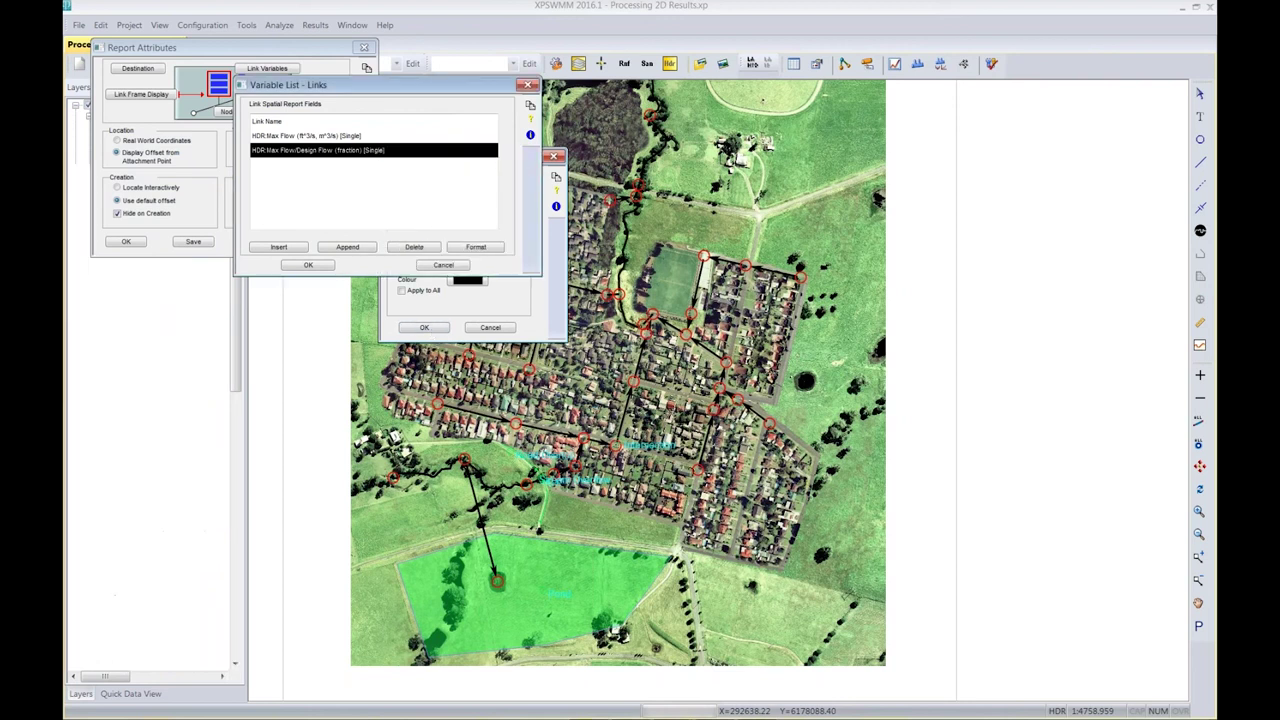
{"action": "left_click", "coordinate": [308, 264]}
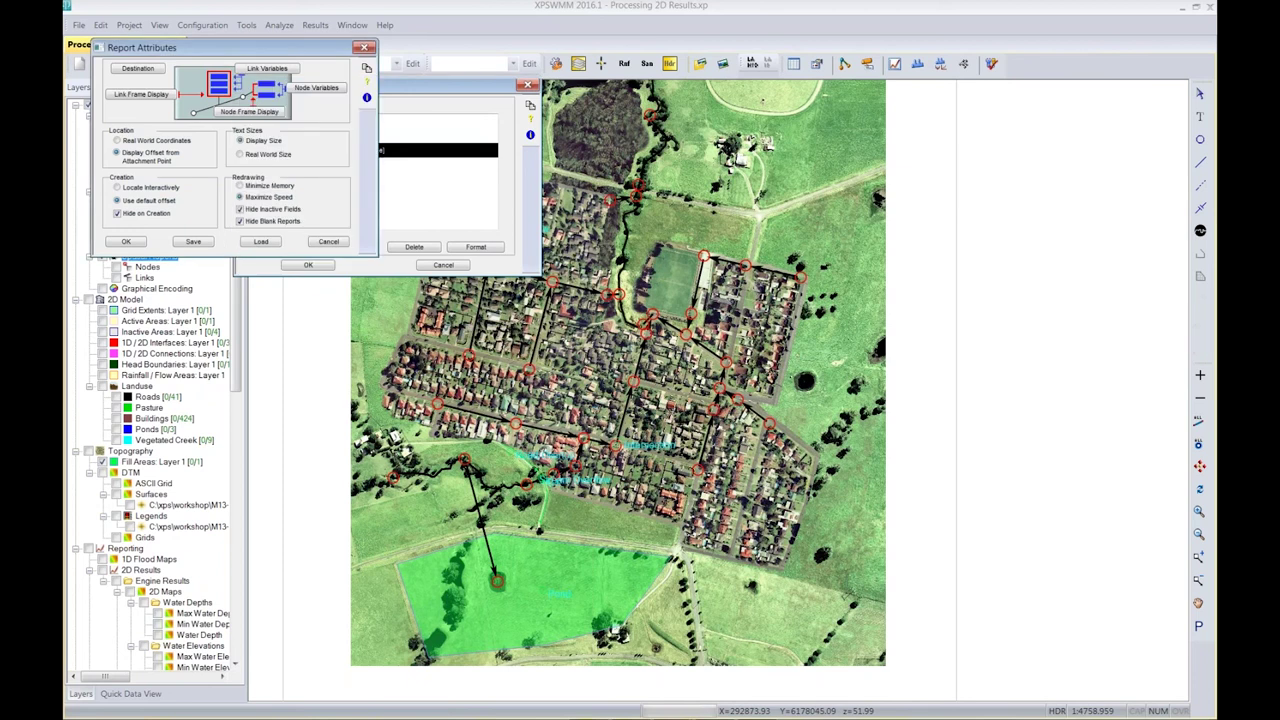
Review the node spatial report fields, keep them as listed, and accept the report attributes
{"action": "left_click", "coordinate": [318, 89]}
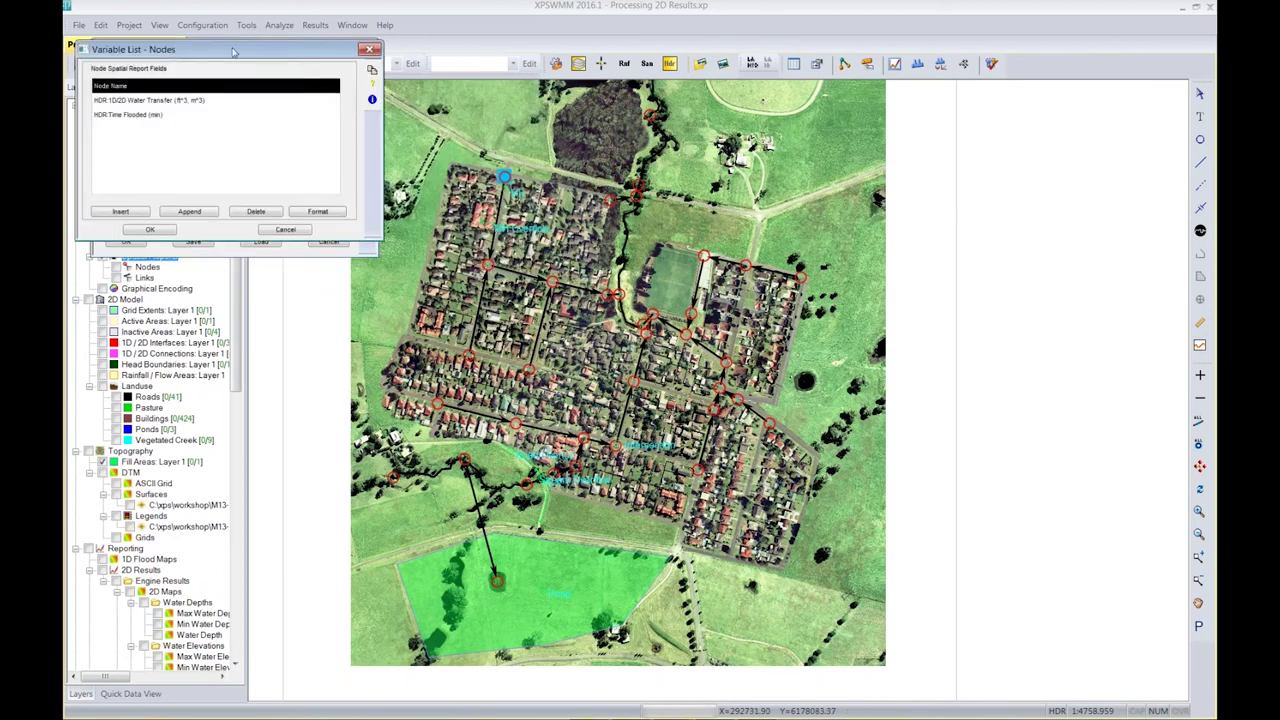
{"action": "left_click_drag", "start_coordinate": [232, 50], "coordinate": [476, 108]}
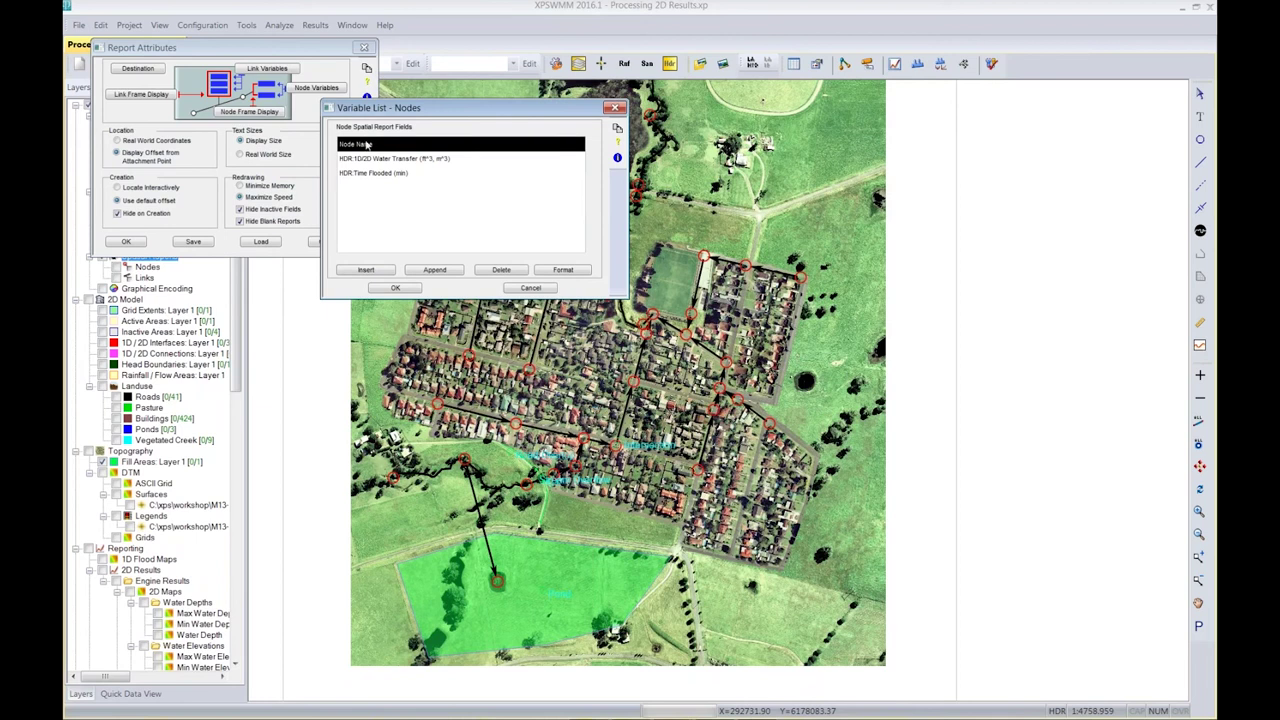
{"action": "left_click", "coordinate": [378, 289]}
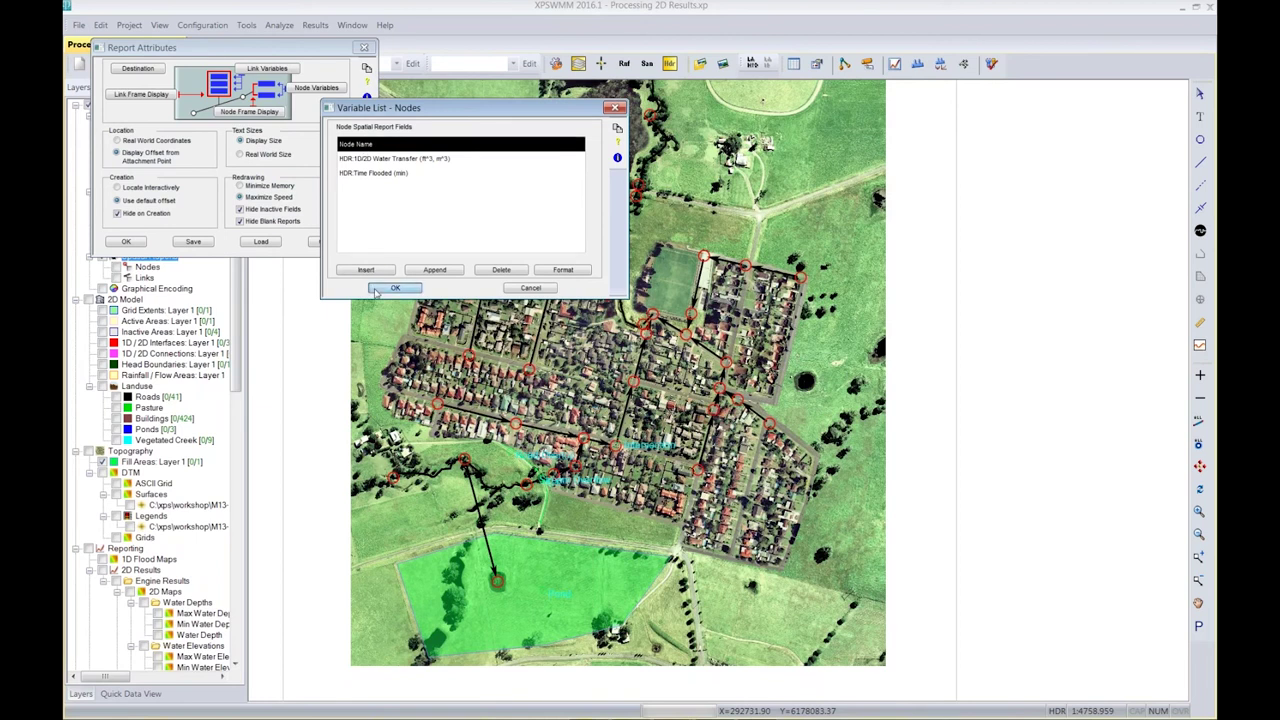
{"action": "left_click", "coordinate": [141, 243]}
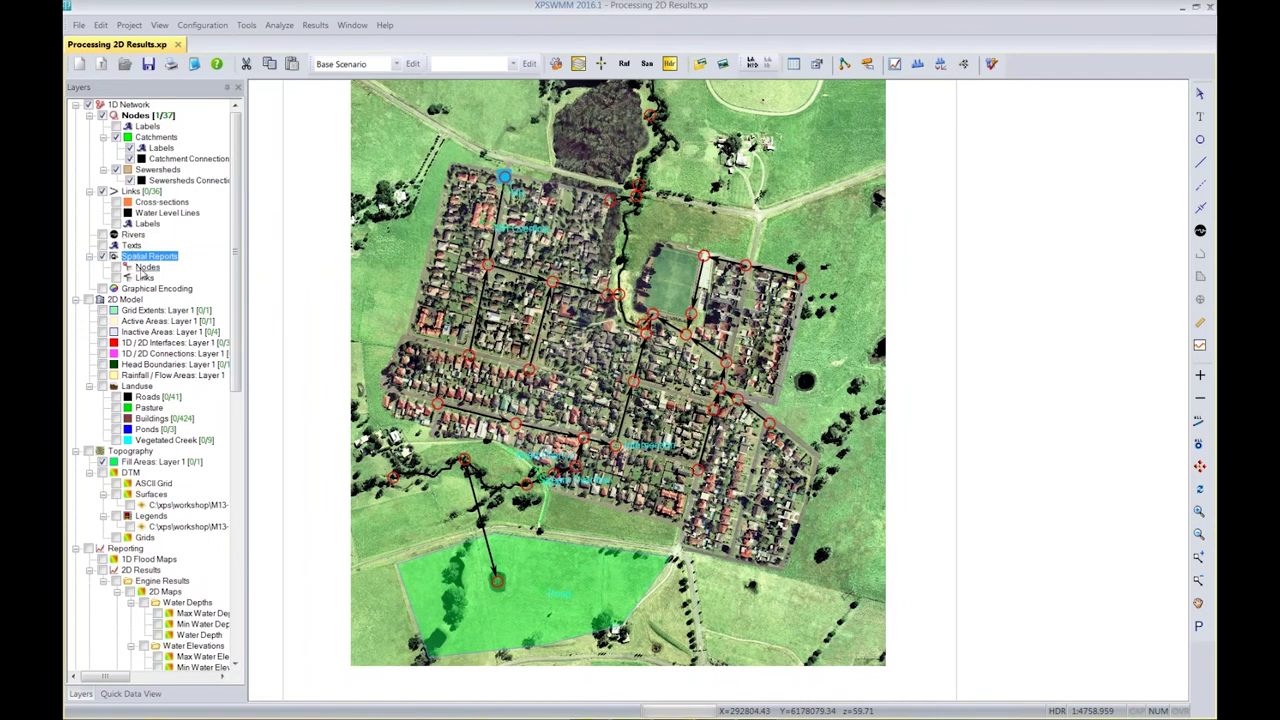
Display the node spatial reports for all objects and switch them back to tooltip display
{"action": "right_click", "coordinate": [145, 268]}
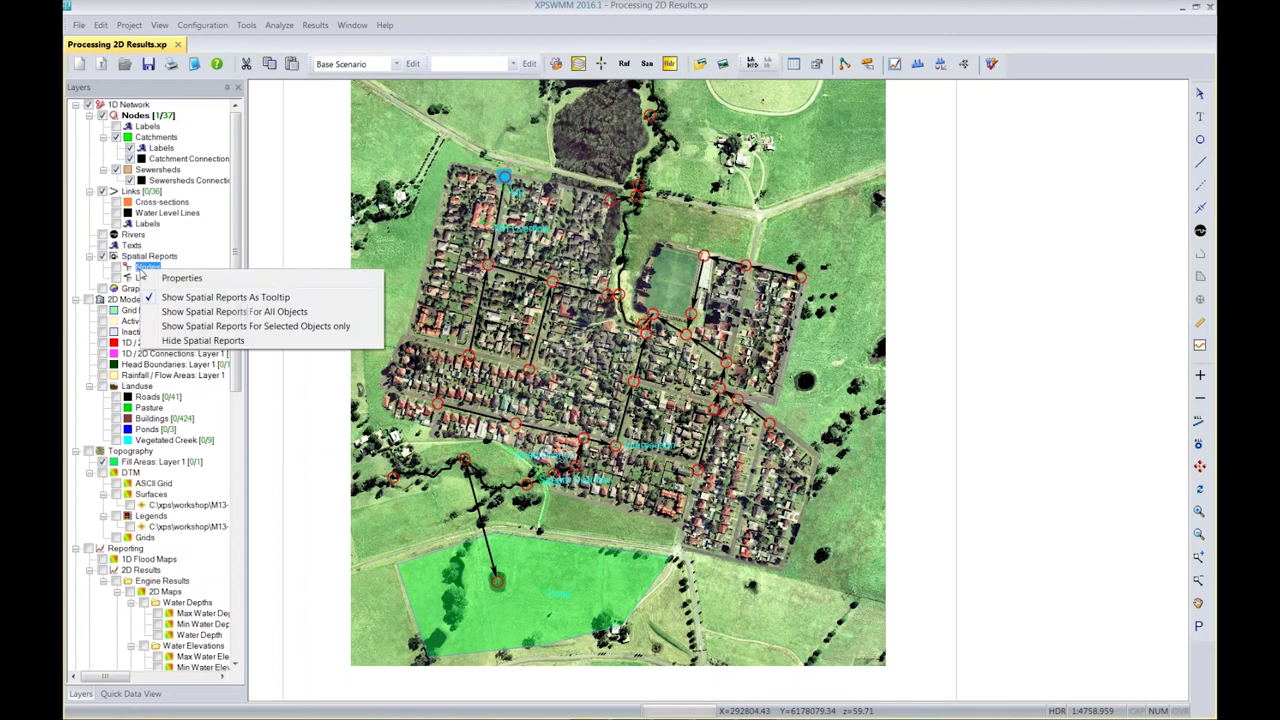
{"action": "left_click", "coordinate": [171, 313]}
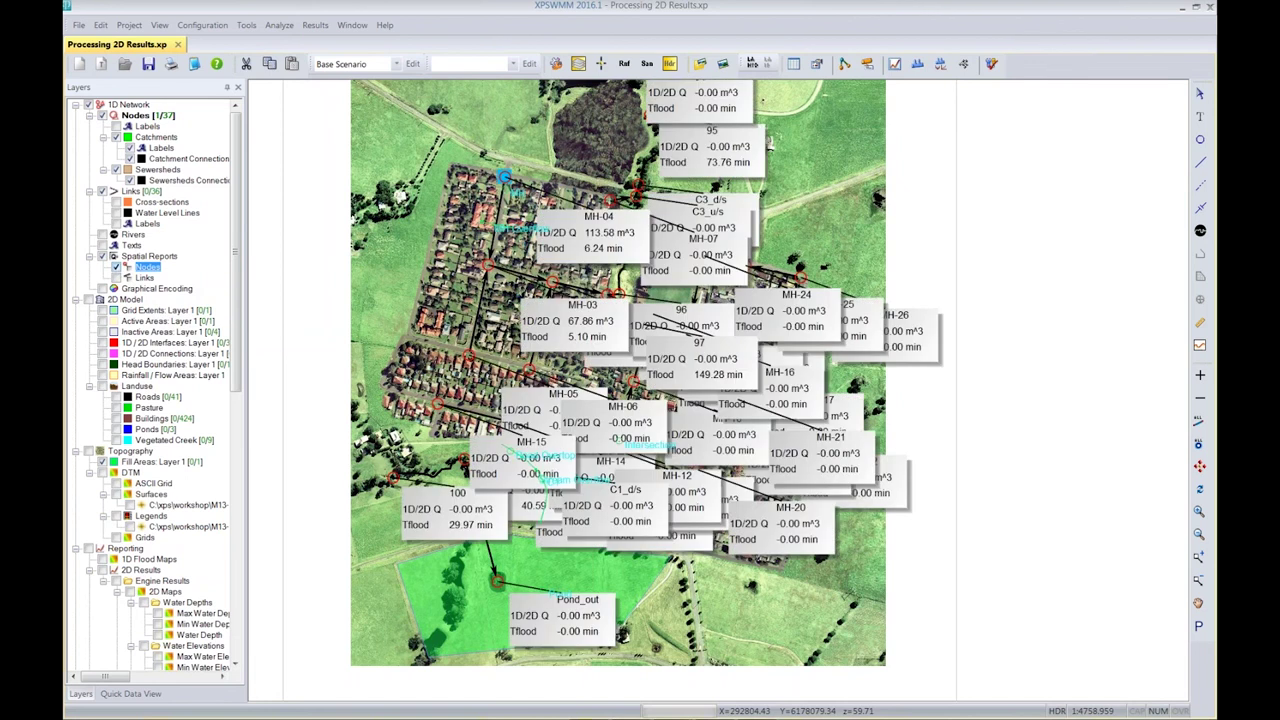
{"action": "right_click", "coordinate": [152, 272]}
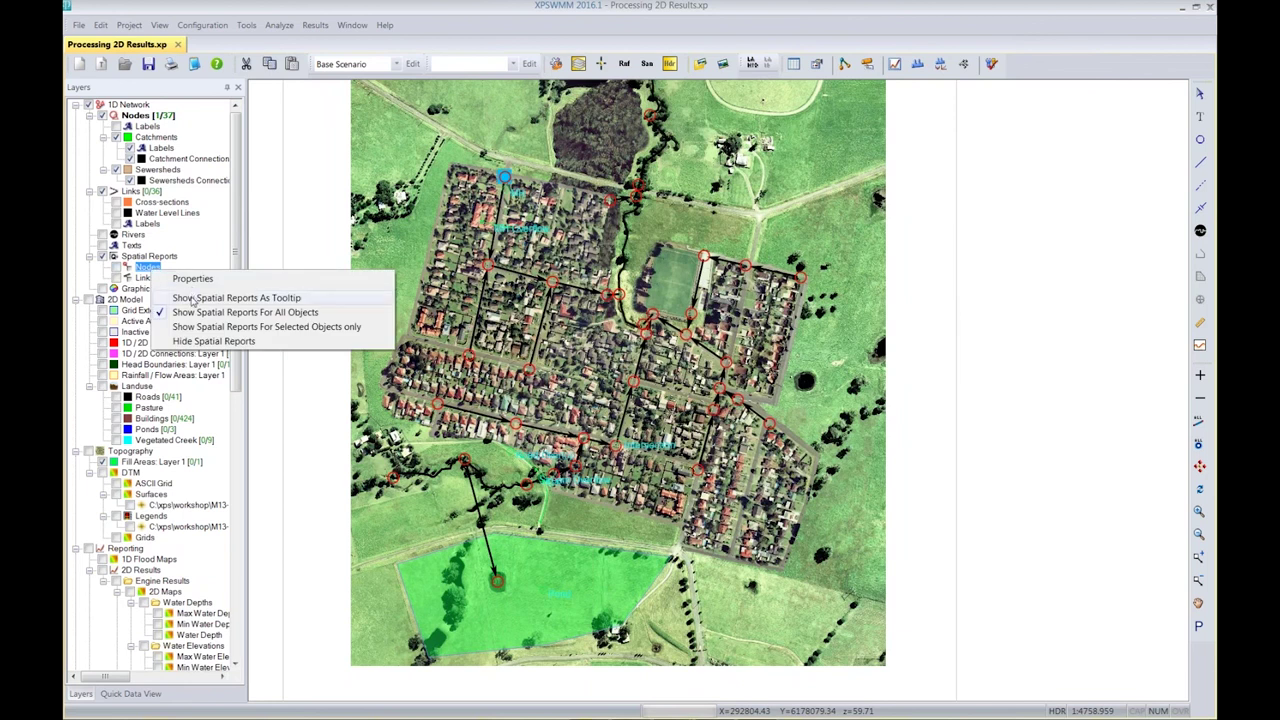
{"action": "left_click", "coordinate": [198, 298]}
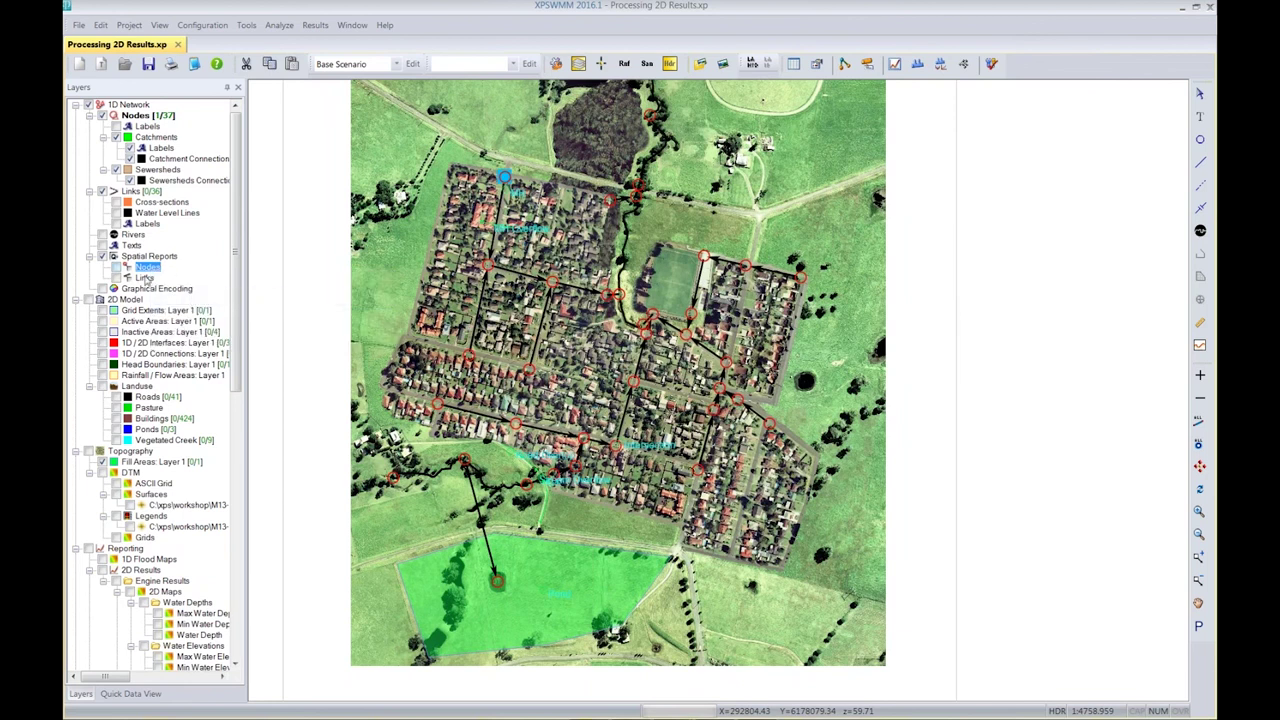
Turn on the Nodes and Links spatial report layers and inspect the report tooltips of objects on the map
{"action": "right_click", "coordinate": [146, 277]}
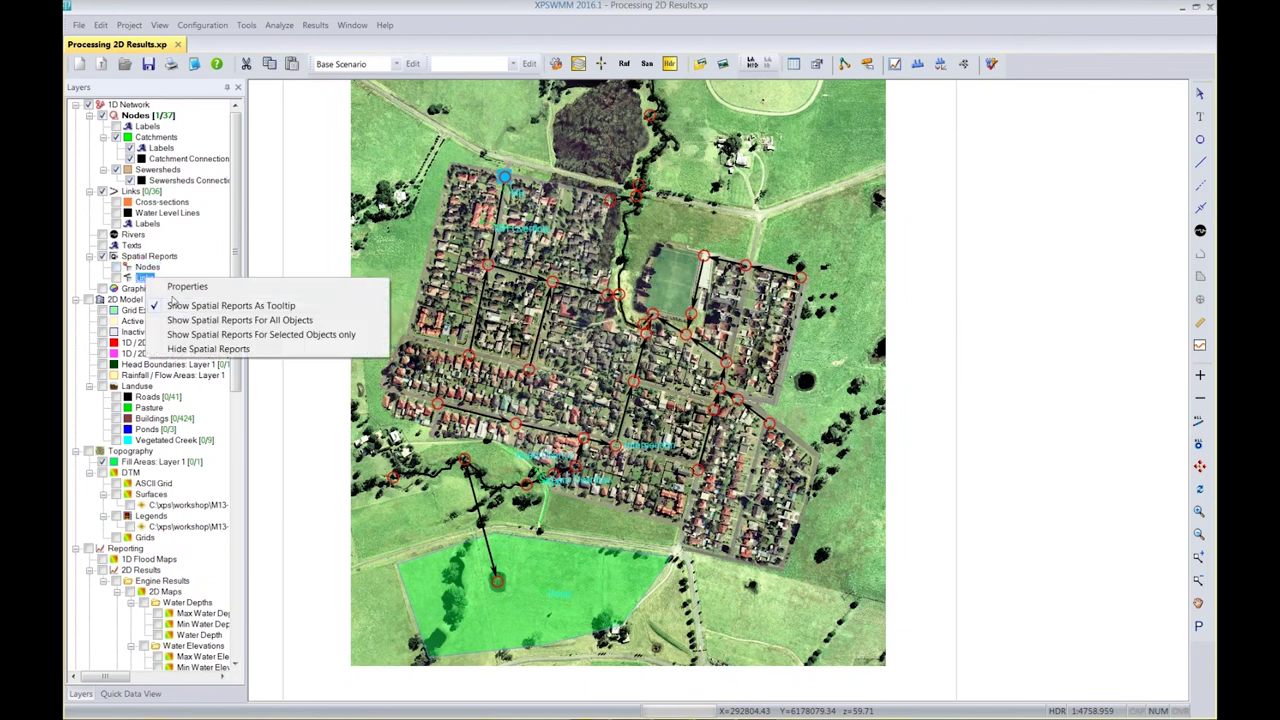
{"action": "left_click", "coordinate": [120, 267], "text": "ctrl"}
{"action": "left_click", "coordinate": [117, 278]}
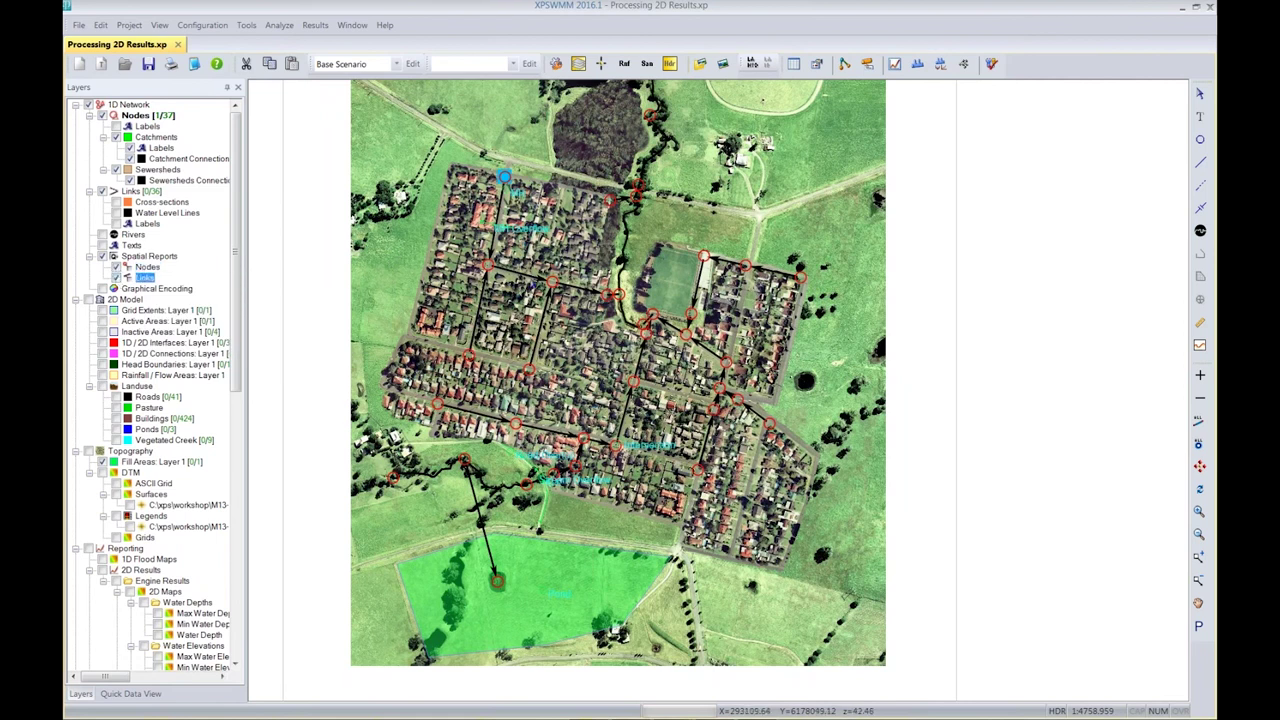
{"action": "mouse_move", "coordinate": [536, 284]}
{"action": "left_click", "coordinate": [147, 267]}
{"action": "mouse_move", "coordinate": [488, 271]}
{"action": "mouse_move", "coordinate": [503, 177]}
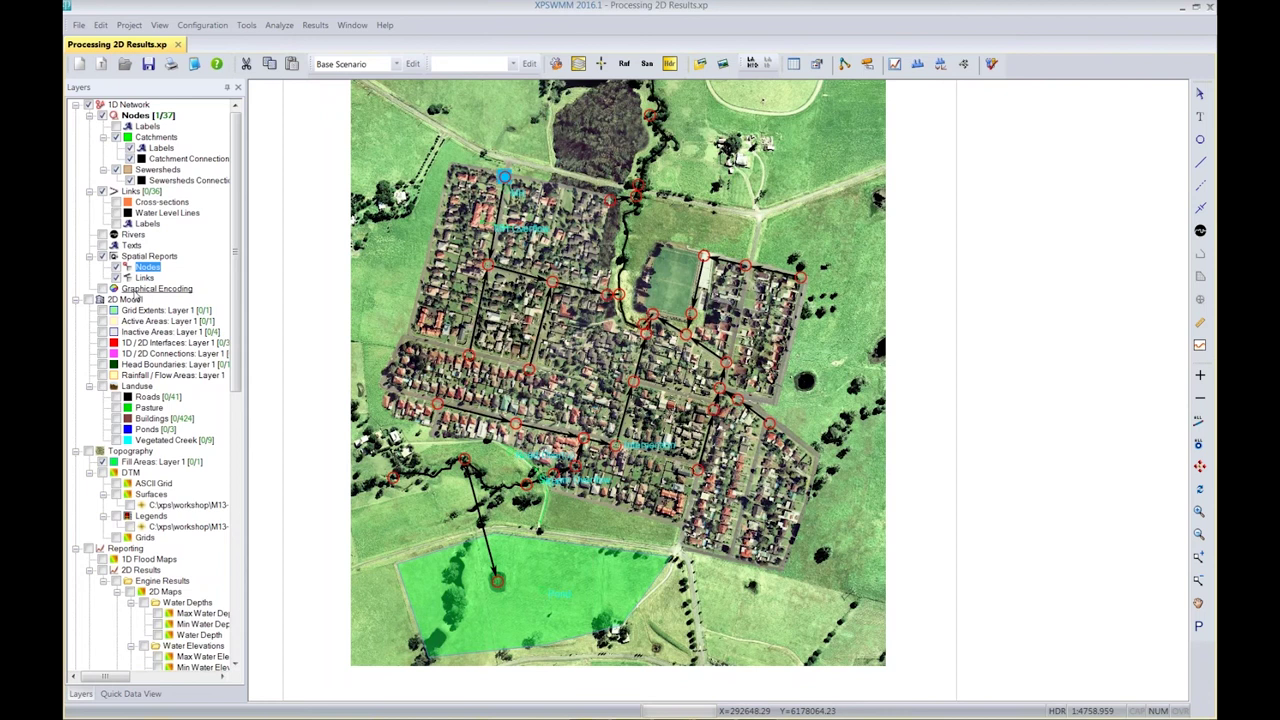
Open the Graphical Encoding settings and browse the Hydraulics Results variables available for node color, keeping Time Flooded
{"action": "left_click", "coordinate": [140, 290]}
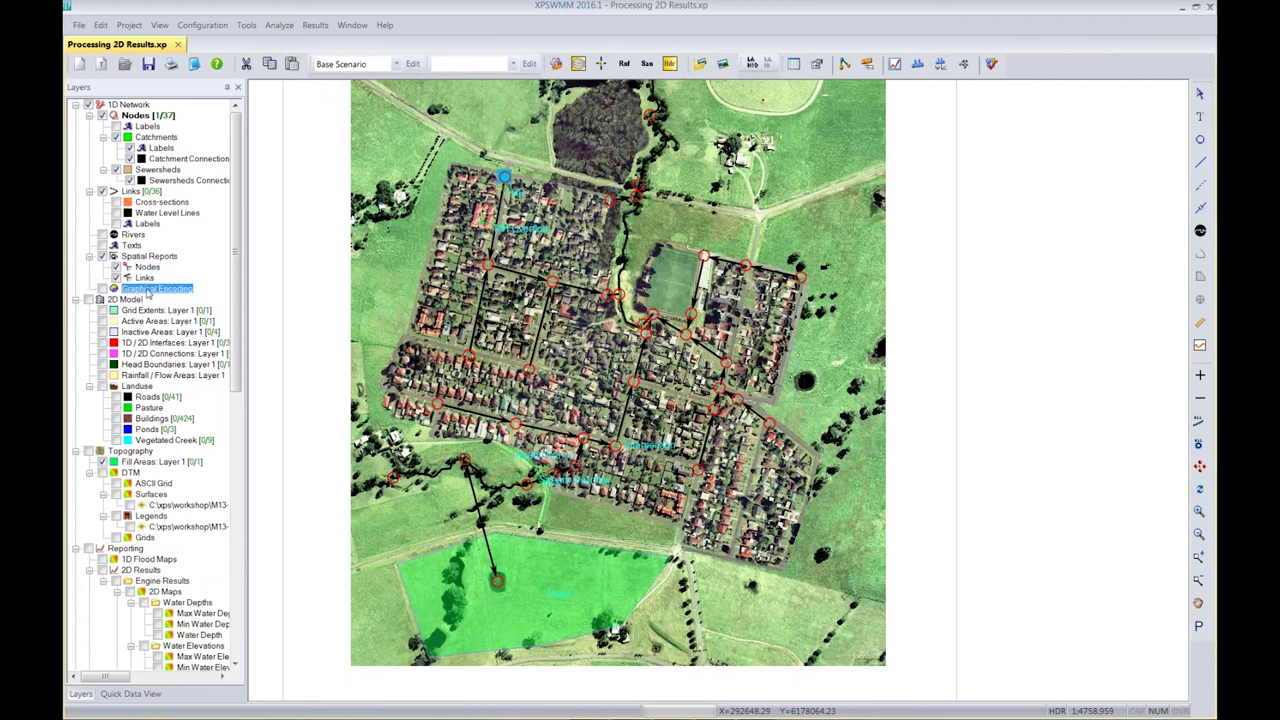
{"action": "left_click", "coordinate": [186, 298]}
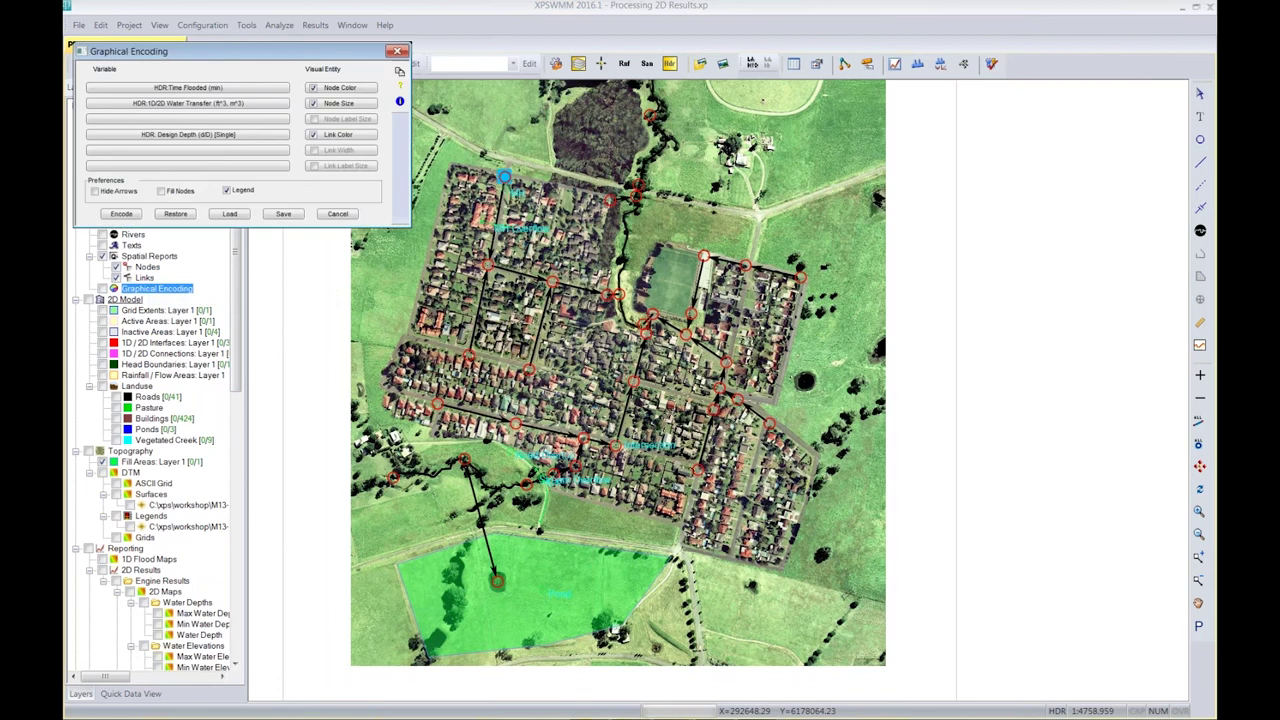
{"action": "left_click_drag", "start_coordinate": [233, 54], "coordinate": [424, 114]}
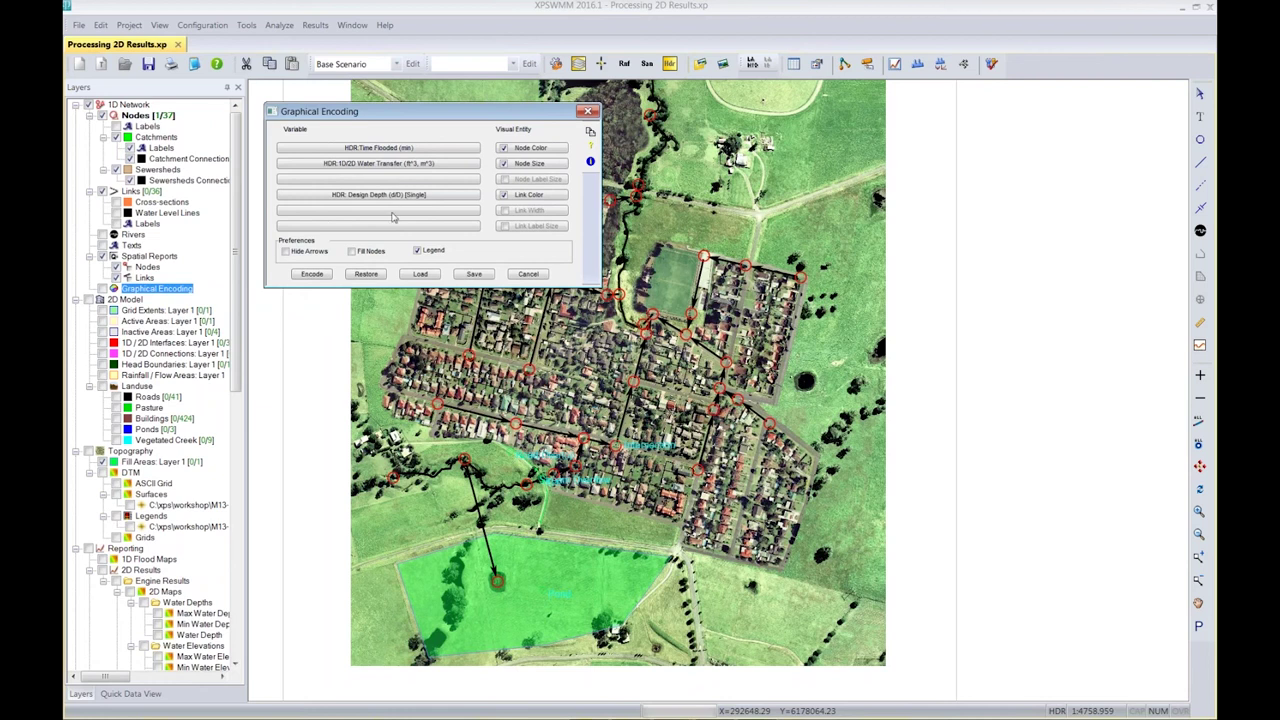
{"action": "left_click", "coordinate": [386, 148]}
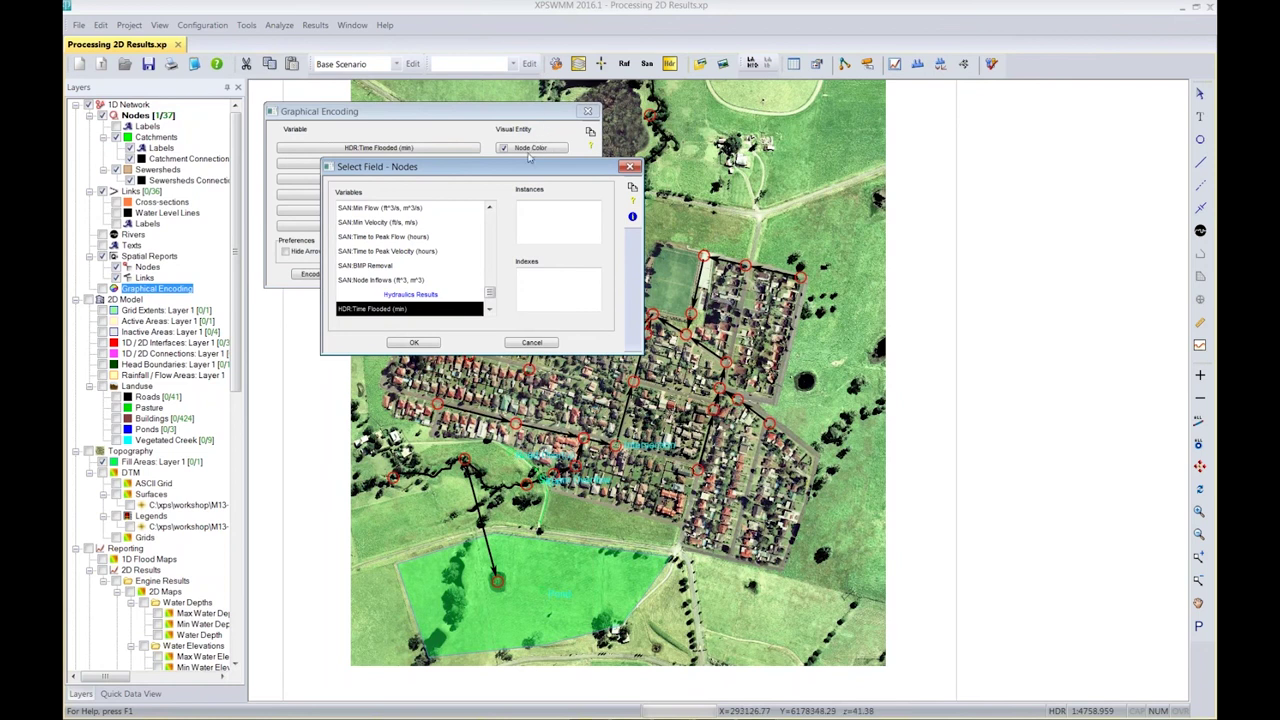
{"action": "left_click", "coordinate": [490, 308]}
{"action": "left_click", "coordinate": [490, 308]}
{"action": "left_click", "coordinate": [490, 308]}
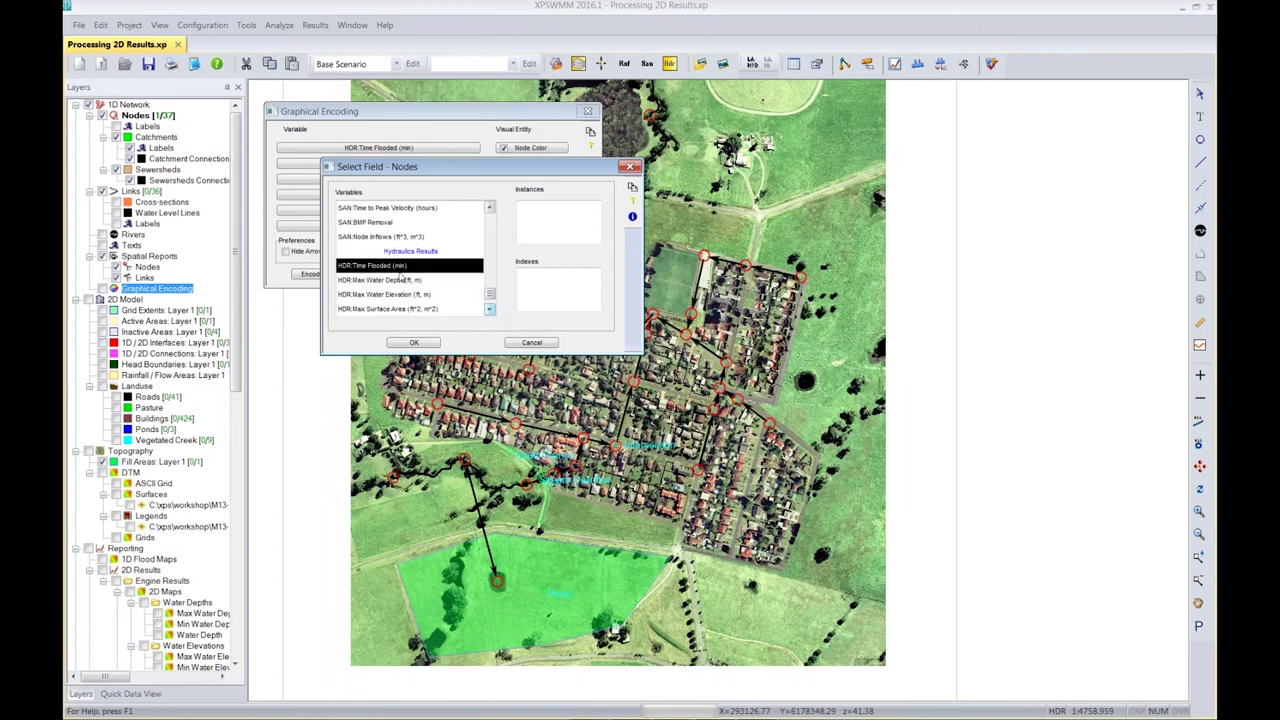
{"action": "left_click", "coordinate": [549, 344]}
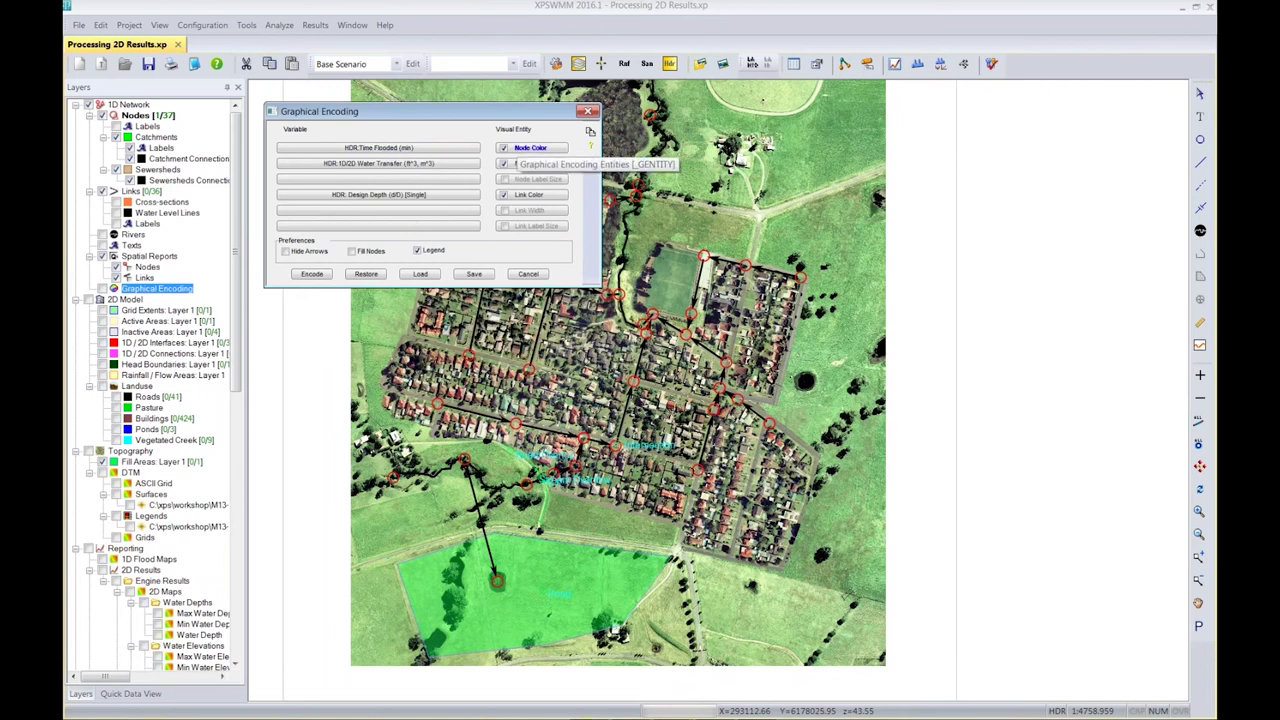
Review the Node Color ranges for Time Flooded and the Node Size relationship for 1D/2D Water Transfer, accepting both
{"action": "left_click", "coordinate": [534, 150]}
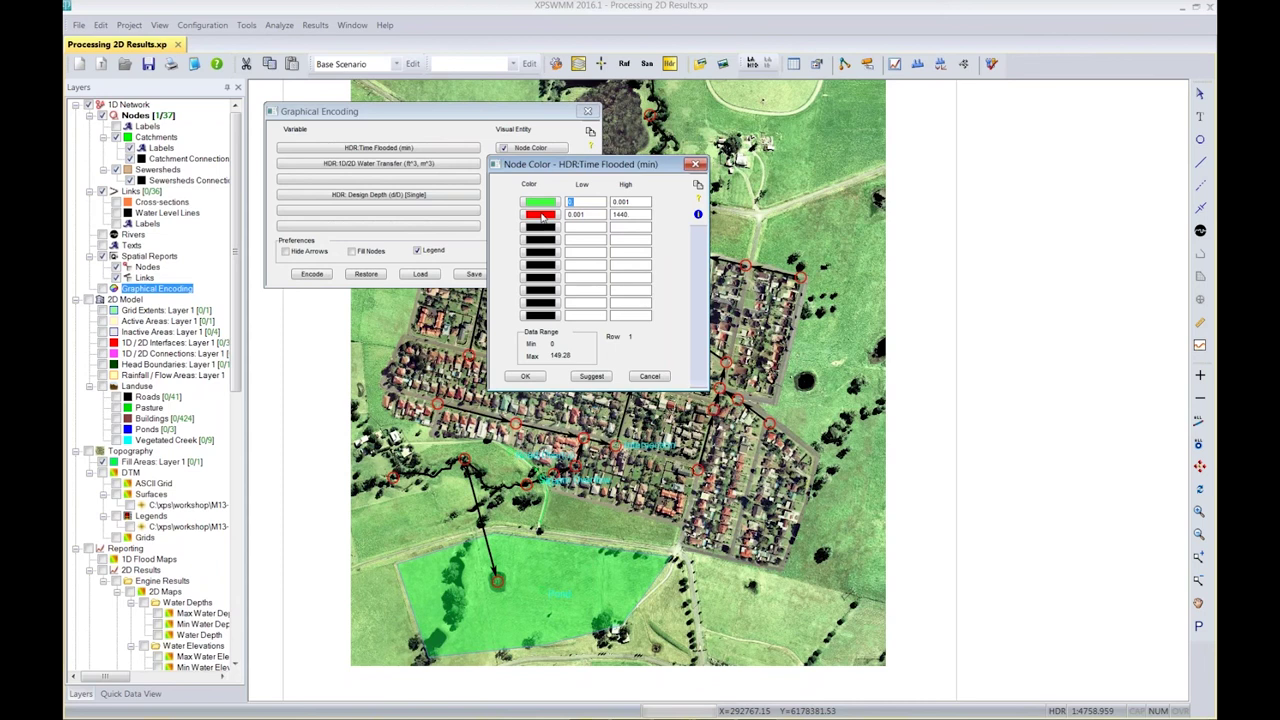
{"action": "left_click", "coordinate": [527, 377]}
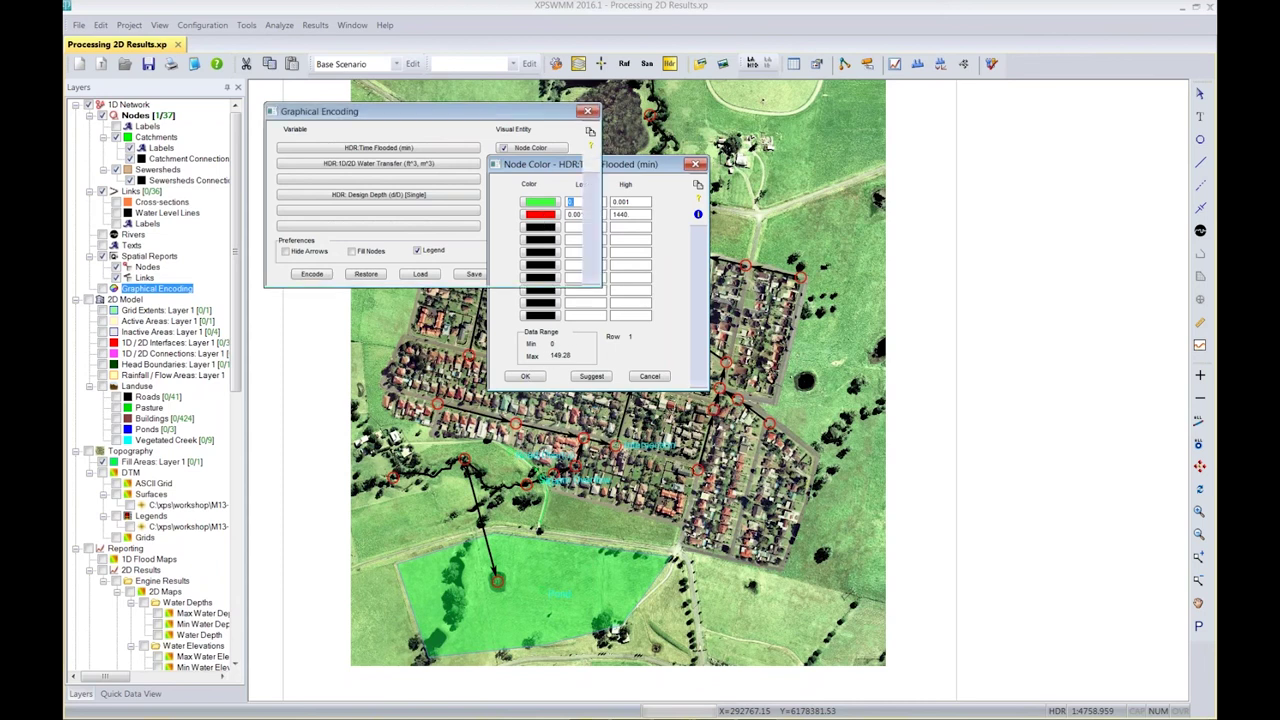
{"action": "left_click", "coordinate": [388, 165]}
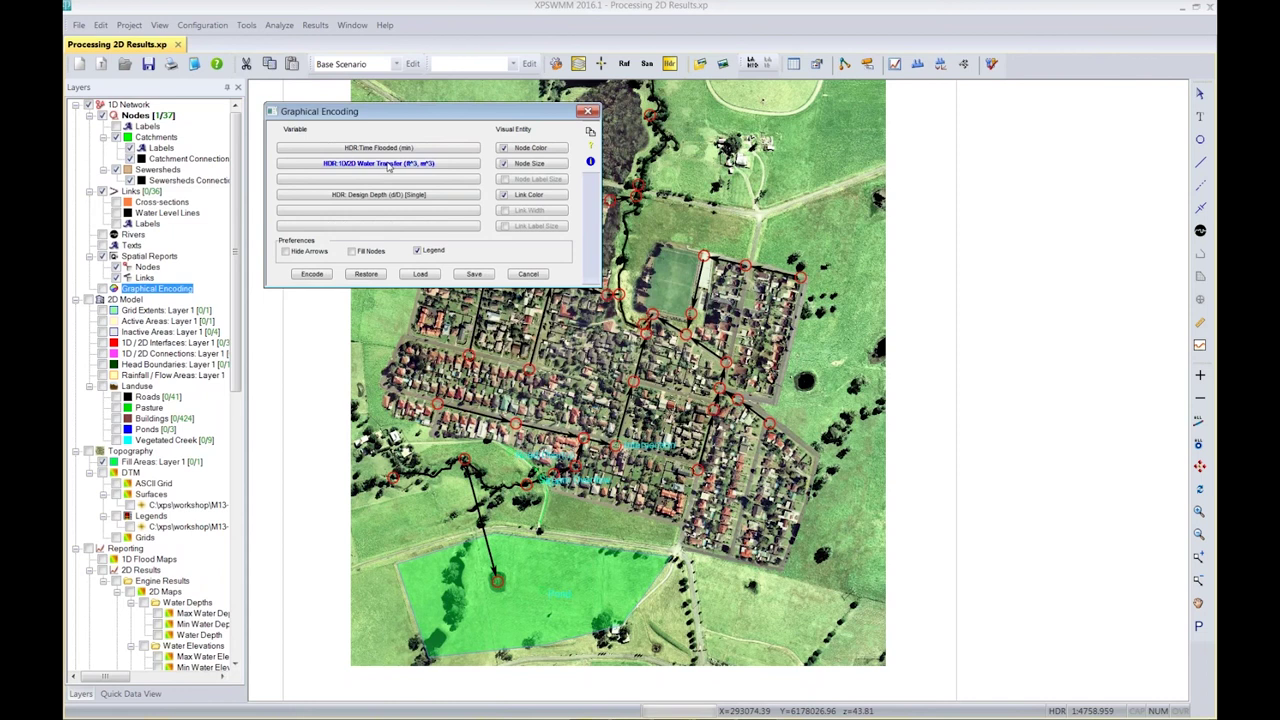
{"action": "left_click", "coordinate": [508, 163]}
{"action": "left_click", "coordinate": [508, 163]}
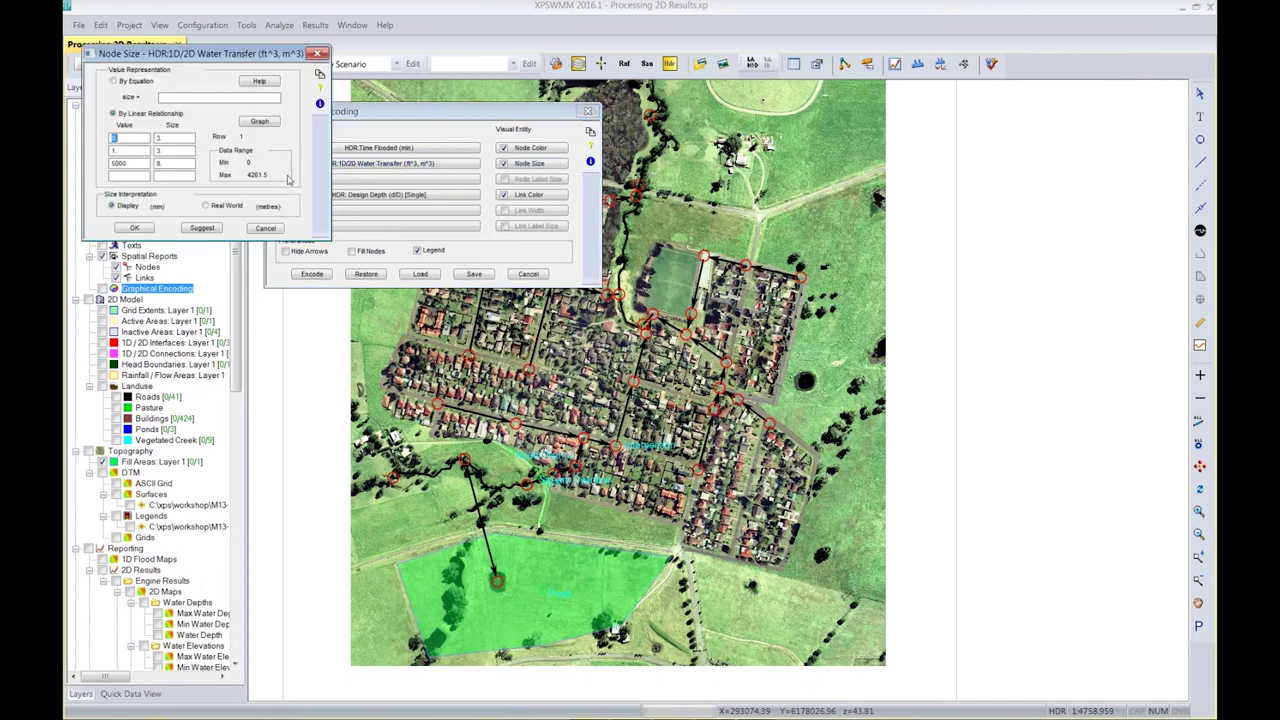
{"action": "left_click_drag", "start_coordinate": [245, 53], "coordinate": [656, 177]}
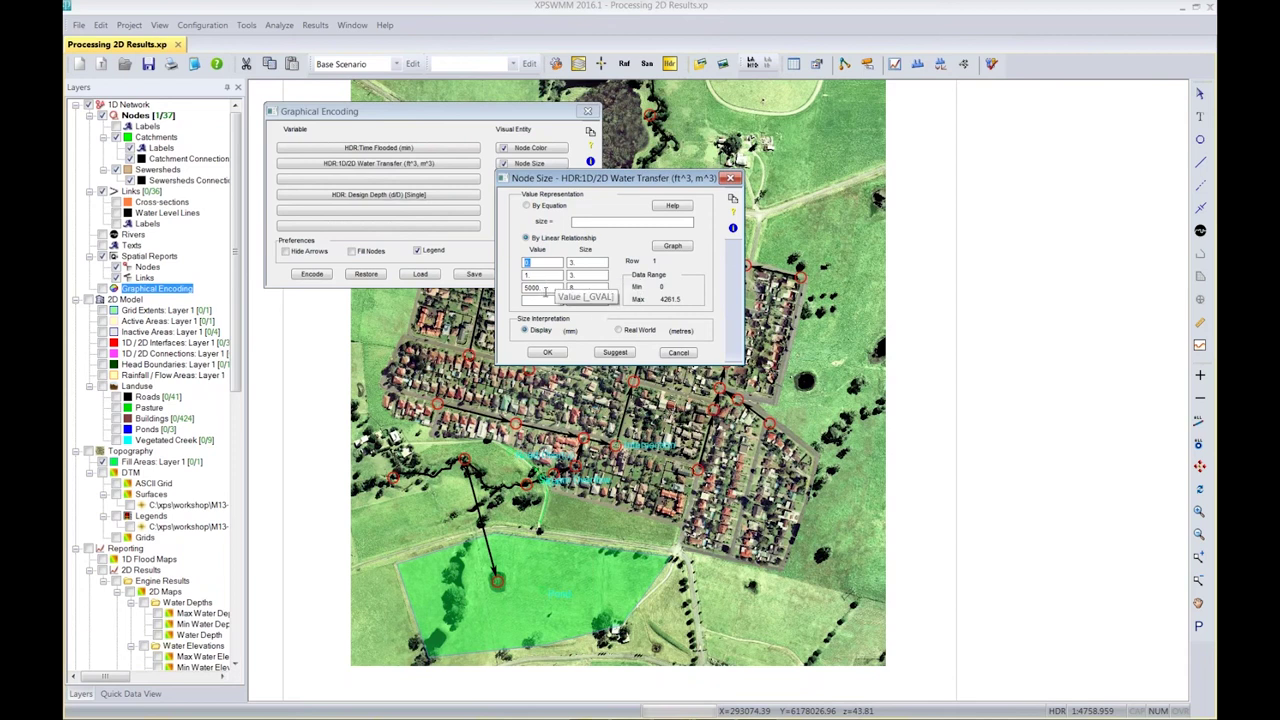
{"action": "left_click", "coordinate": [561, 356]}
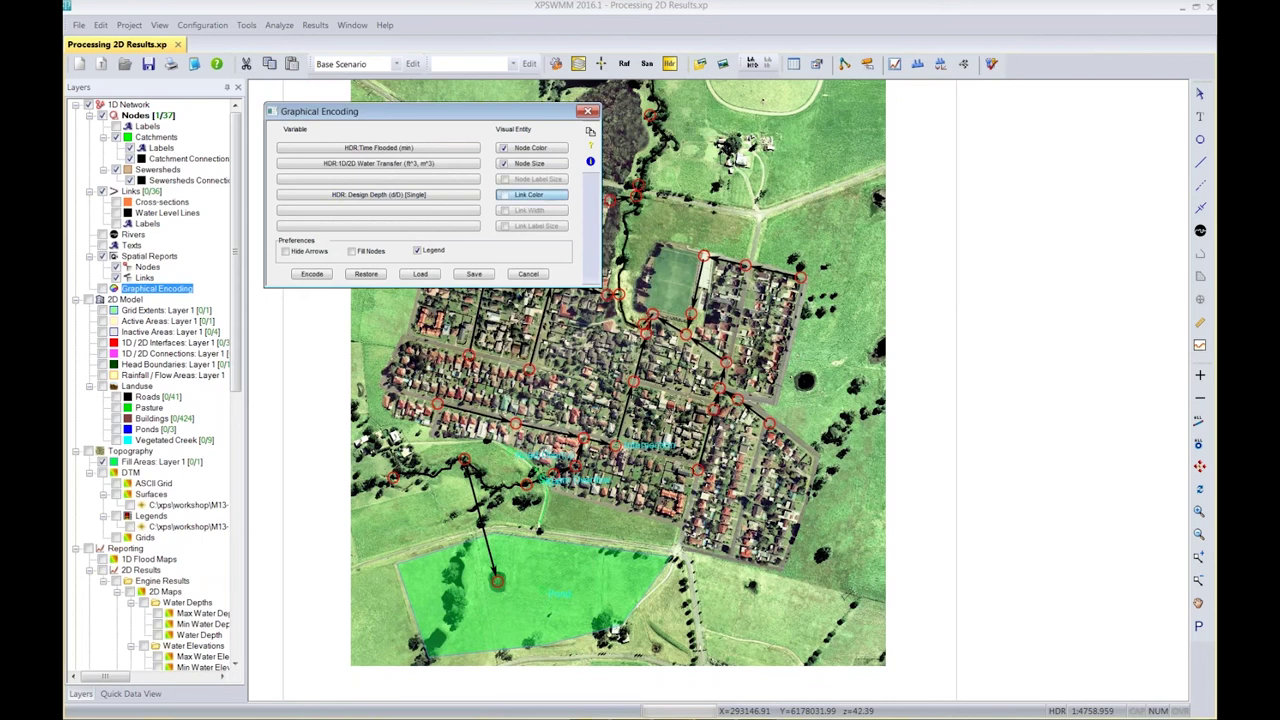
Enable Link Color for the Design Depth (d/D) variable and review its color ranges
{"action": "left_click", "coordinate": [530, 194]}
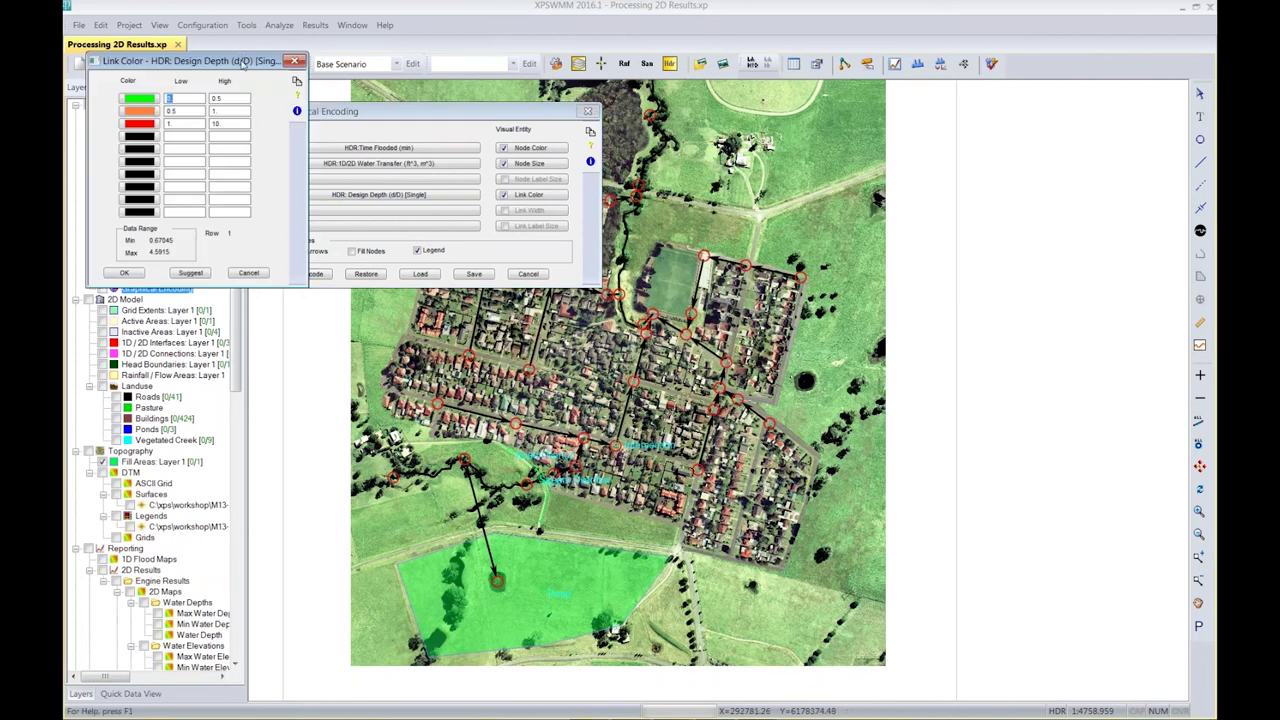
{"action": "left_click_drag", "start_coordinate": [243, 63], "coordinate": [668, 213]}
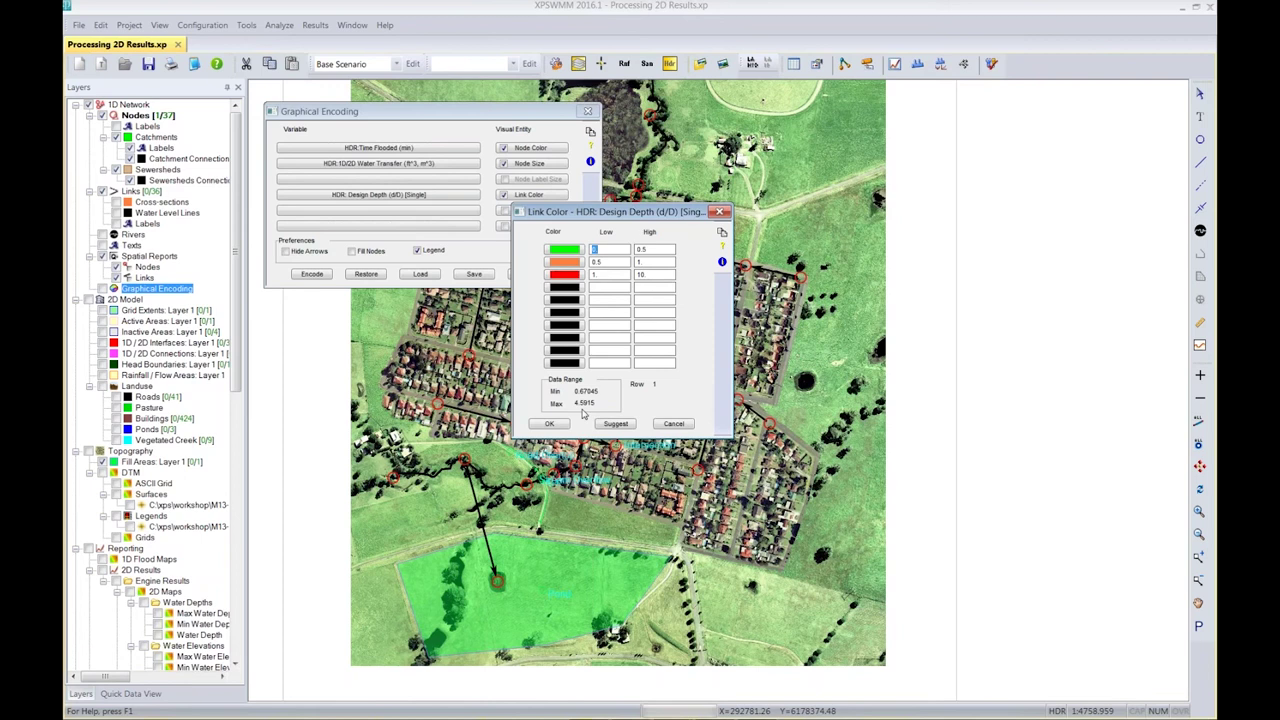
{"action": "left_click", "coordinate": [671, 424]}
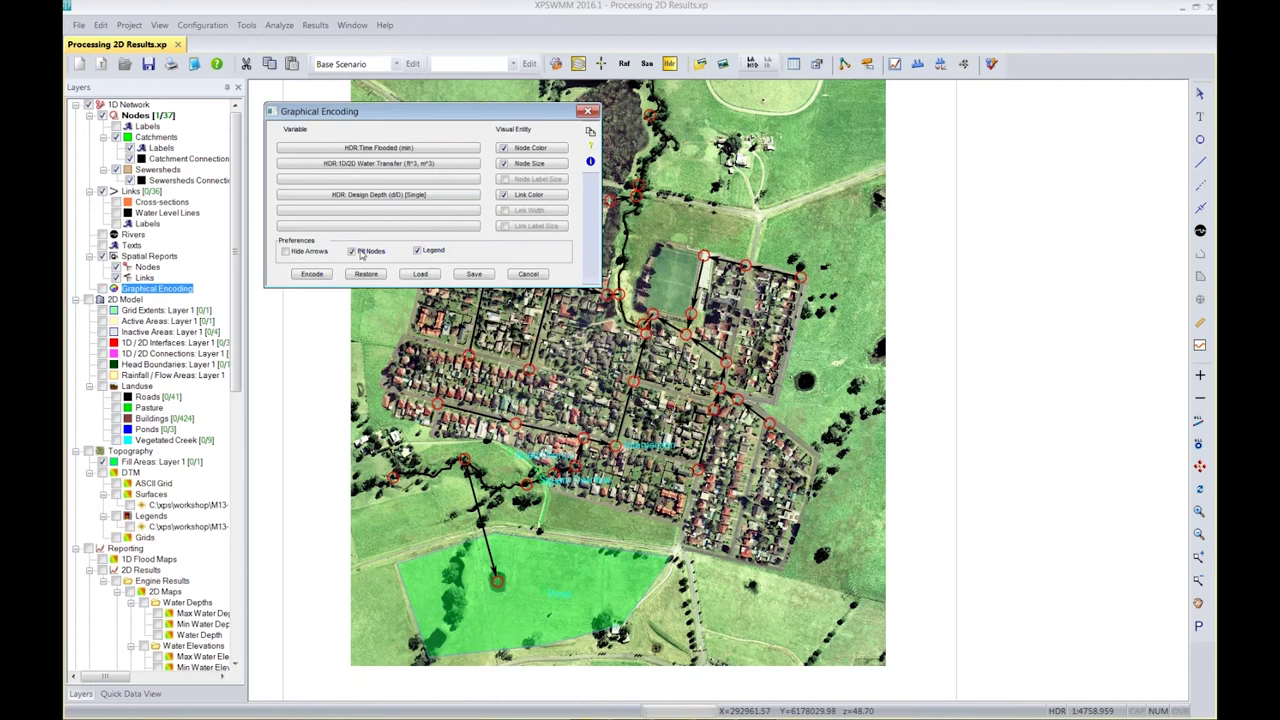
Turn on filled nodes, apply the graphical encoding and display the Graphical Encoding layer on the map
{"action": "left_click", "coordinate": [363, 252]}
{"action": "left_click", "coordinate": [322, 277]}
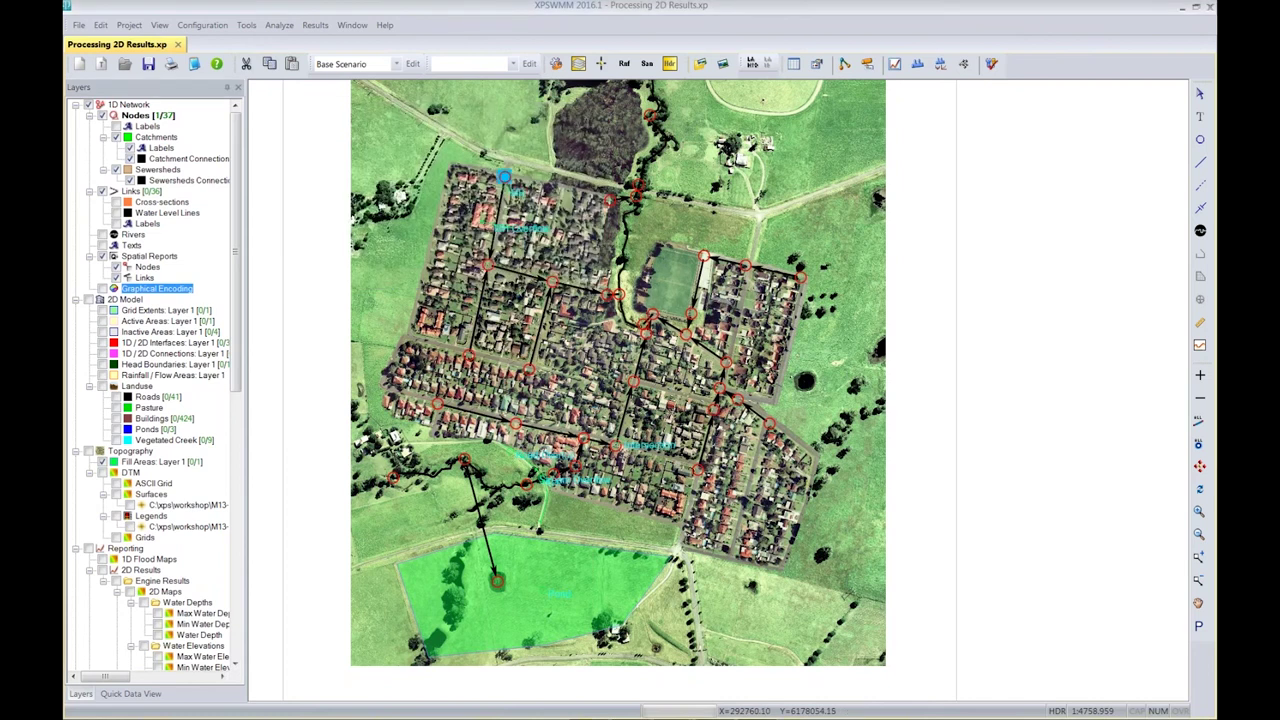
{"action": "left_click", "coordinate": [101, 289]}
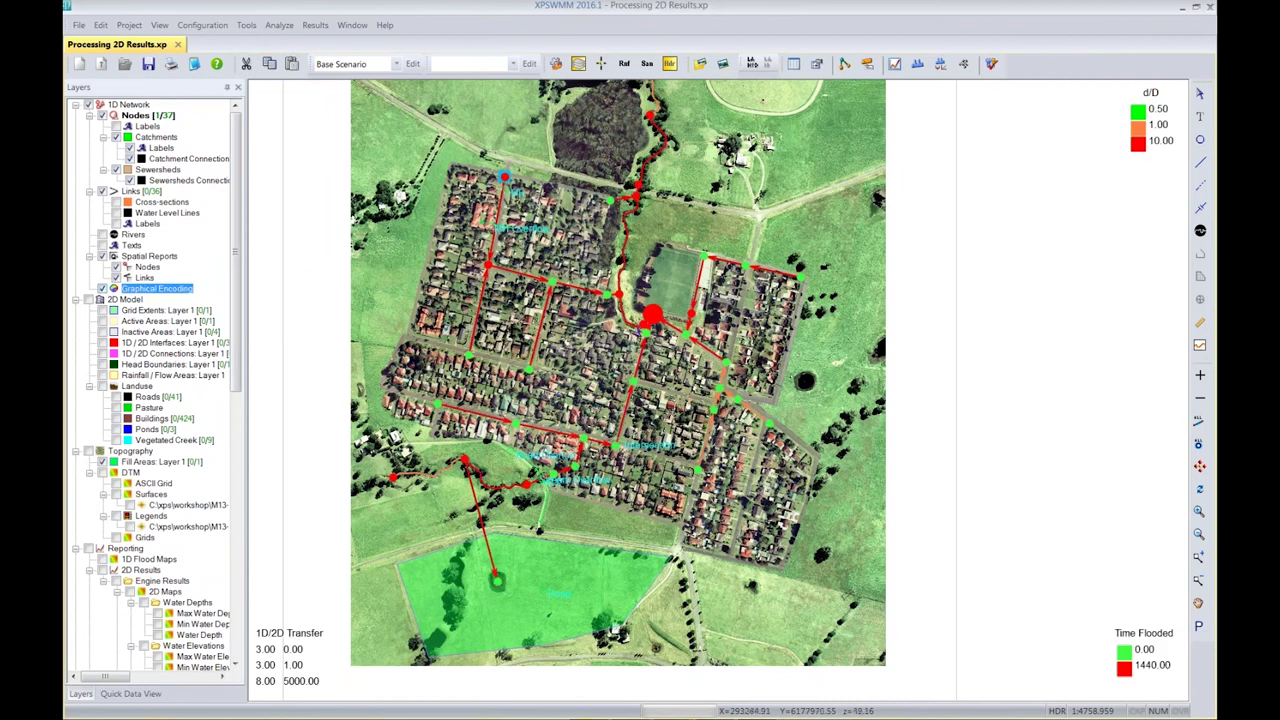
Inspect the report tooltips of the encoded nodes on the map and hide the Graphical Encoding layer
{"action": "mouse_move", "coordinate": [649, 326]}
{"action": "mouse_move", "coordinate": [505, 176]}
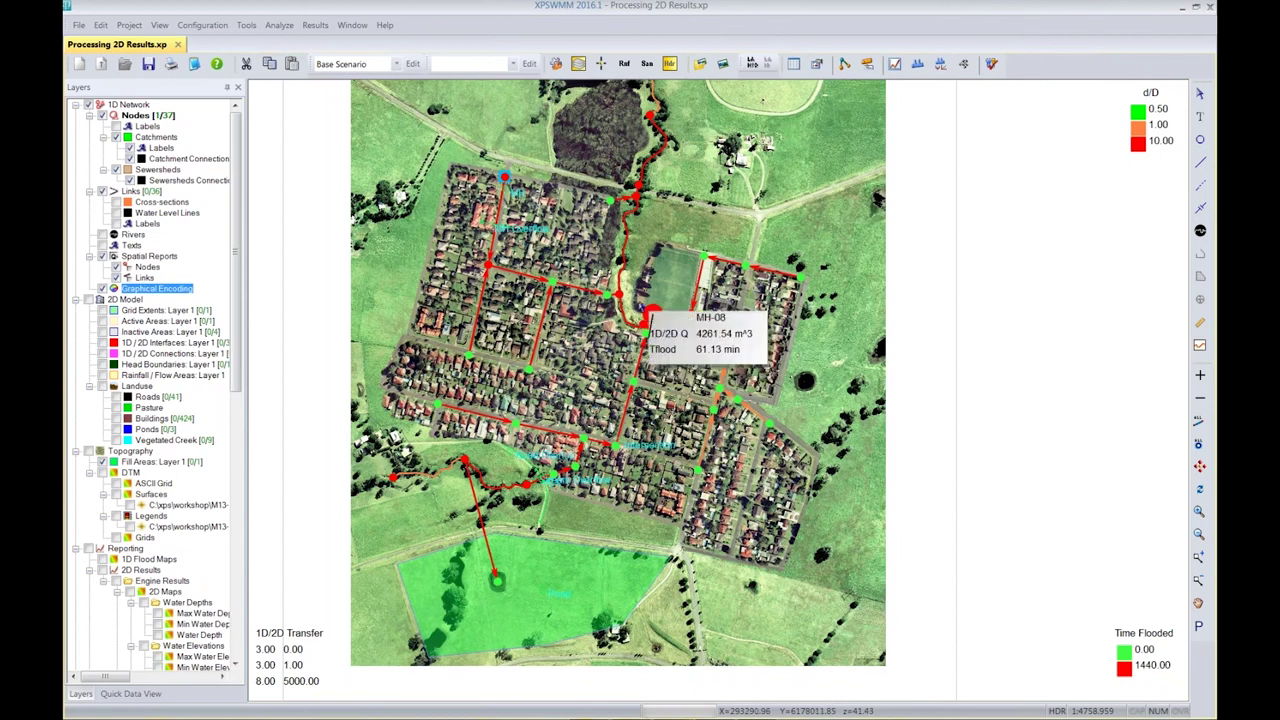
{"action": "left_click", "coordinate": [102, 288]}
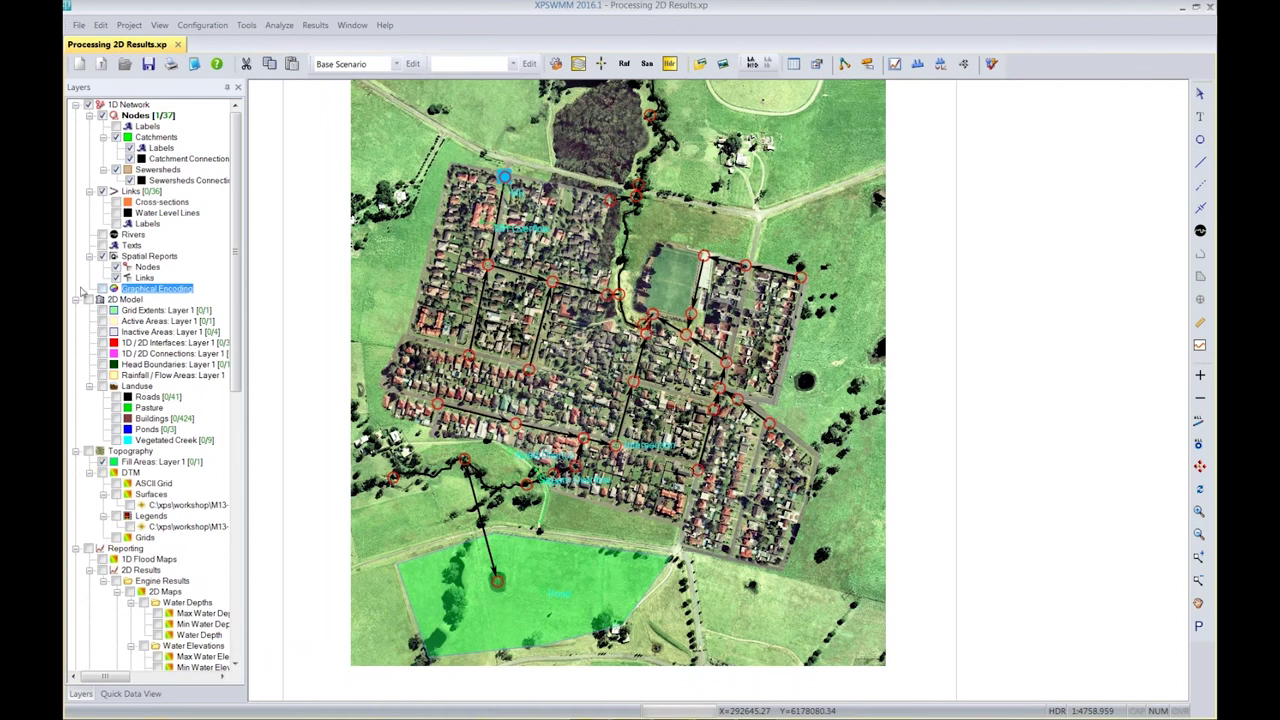
Open the 2D Simulation Summary for the Base Scenario and review the run details from the start of its table
{"action": "left_click", "coordinate": [283, 28]}
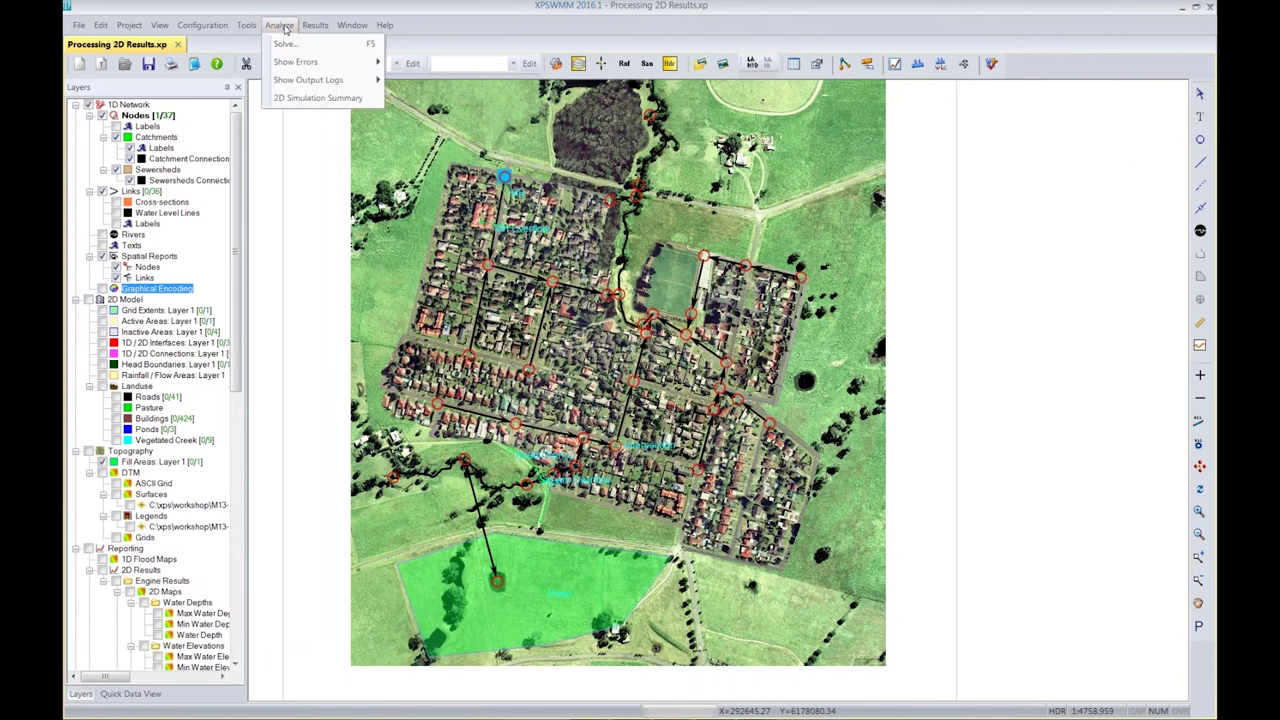
{"action": "left_click", "coordinate": [310, 99]}
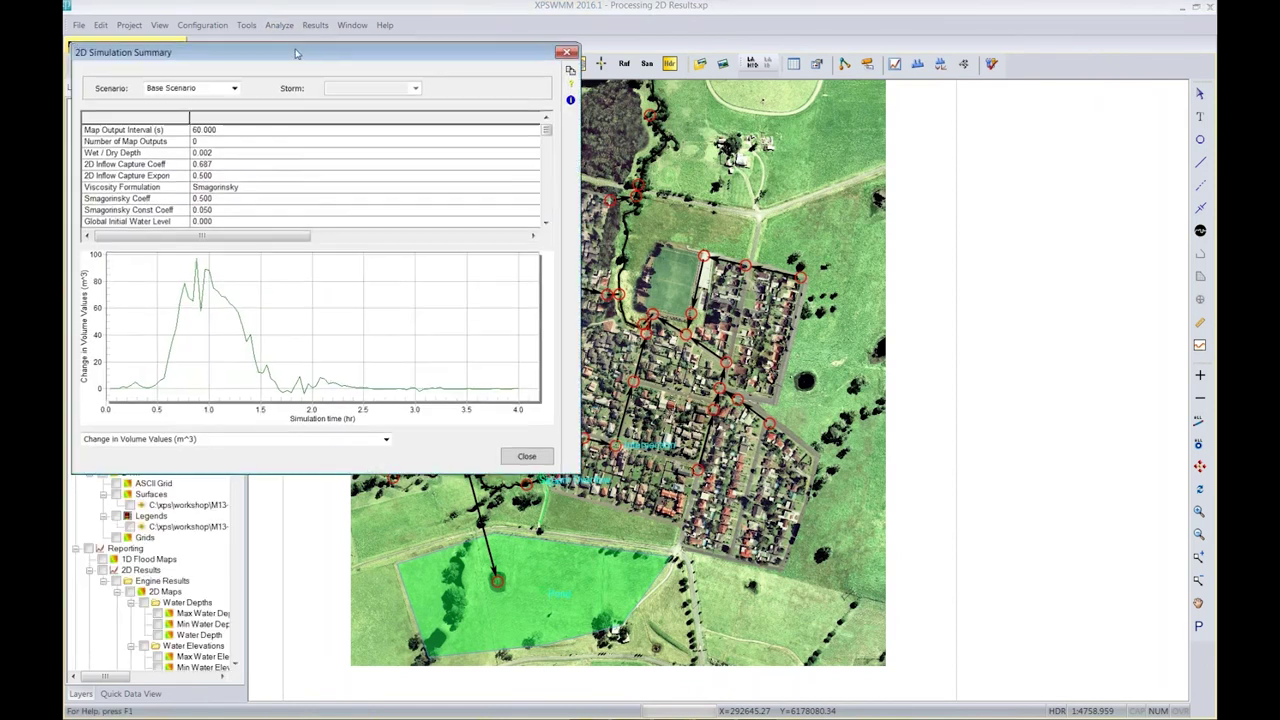
{"action": "left_click_drag", "start_coordinate": [289, 51], "coordinate": [473, 44]}
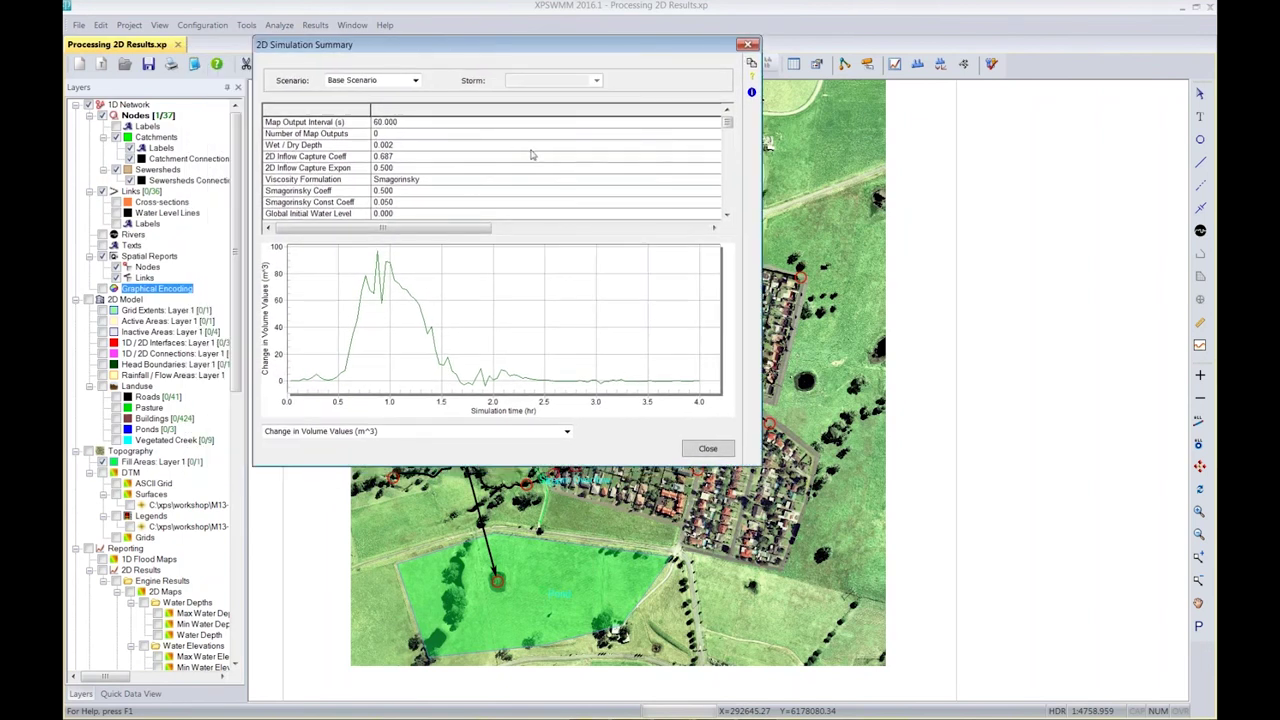
{"action": "scroll", "coordinate": [730, 128], "scroll_direction": "up", "scroll_amount": 3}
{"action": "mouse_move", "coordinate": [730, 128]}
{"action": "left_mouse_down"}
{"action": "mouse_move", "coordinate": [726, 183]}
{"action": "mouse_move", "coordinate": [728, 116]}
{"action": "left_mouse_up"}
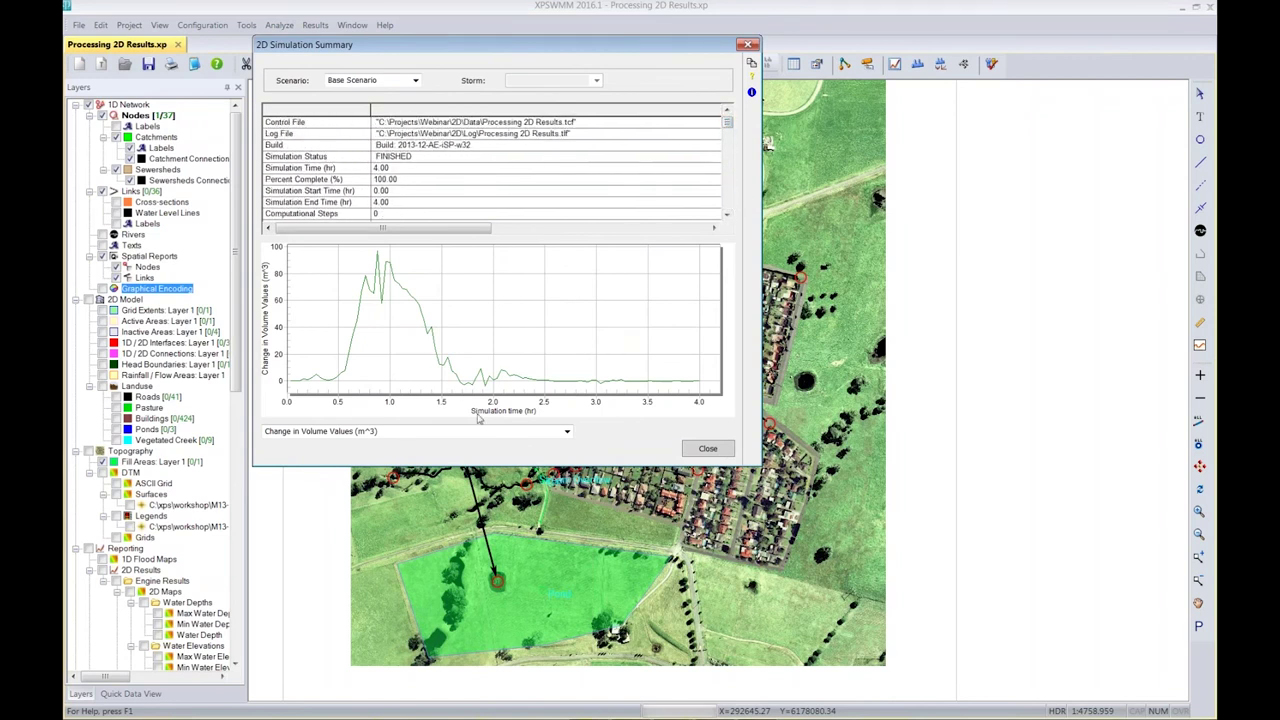
Plot the Flow In Values and Flow Out Values in the 2D Simulation Summary graph, ending on Flow In Values
{"action": "left_click", "coordinate": [567, 432]}
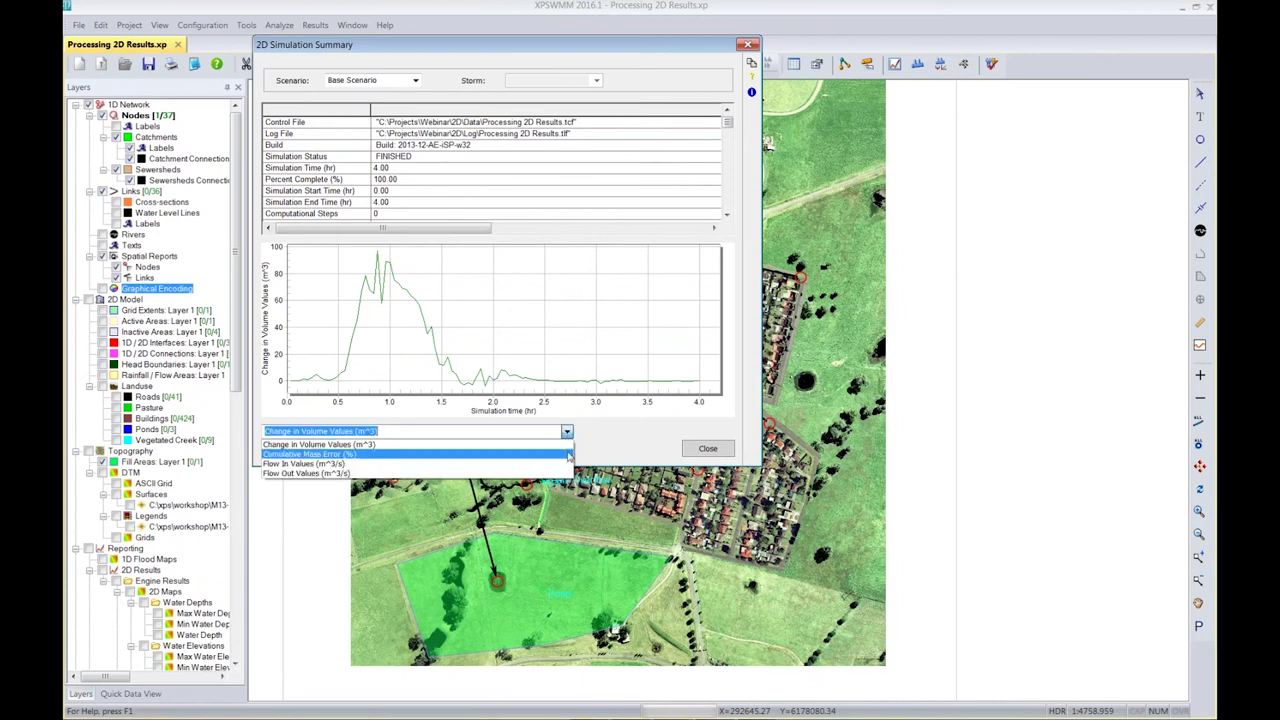
{"action": "left_click", "coordinate": [568, 464]}
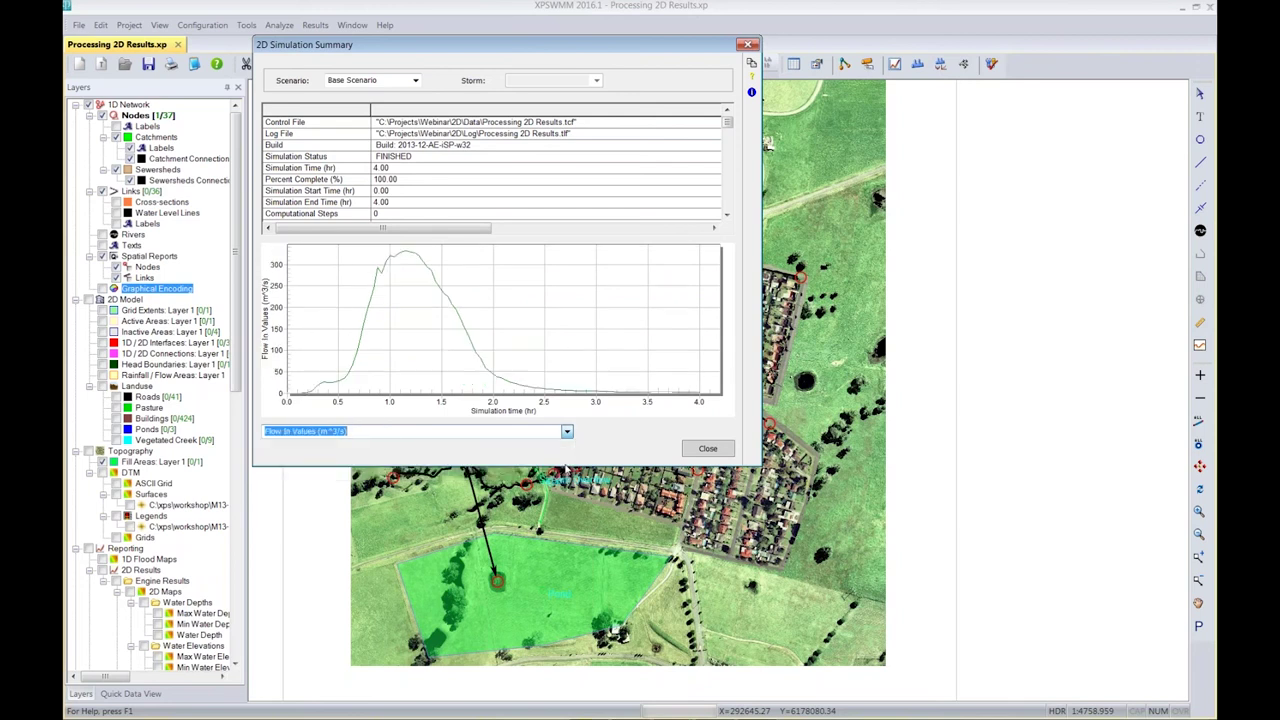
{"action": "left_click", "coordinate": [567, 432]}
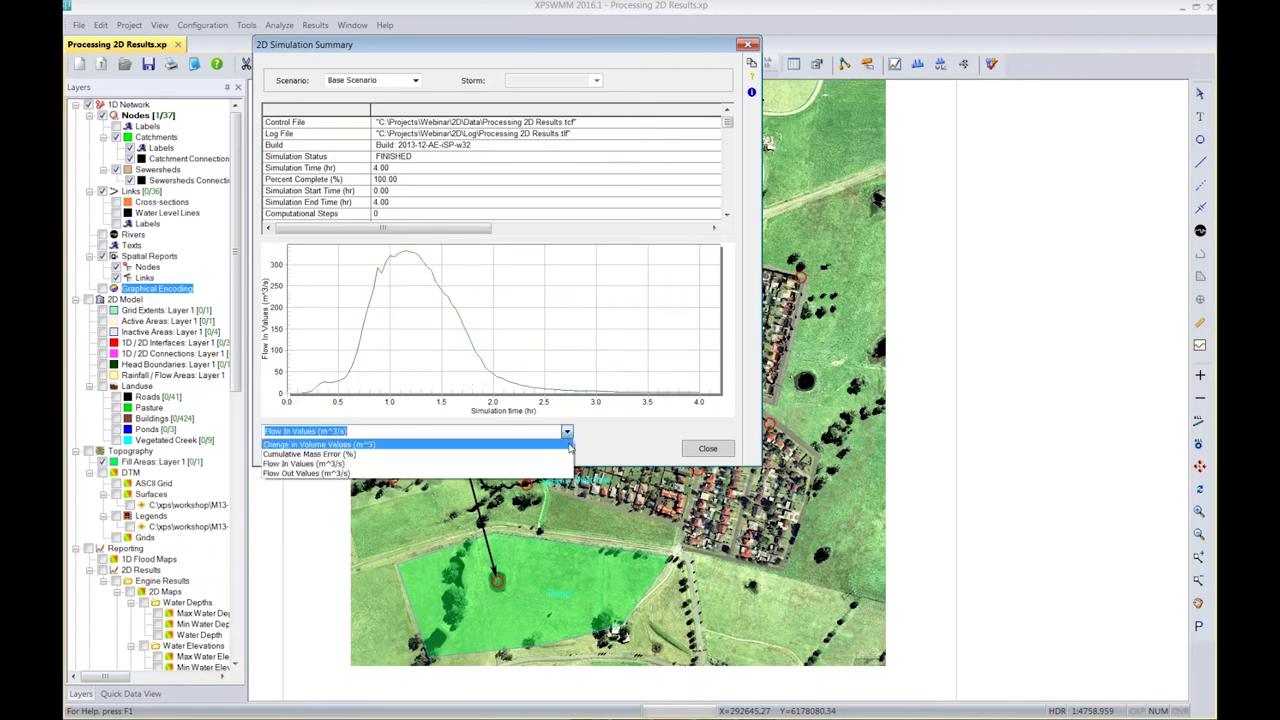
{"action": "left_click", "coordinate": [566, 472]}
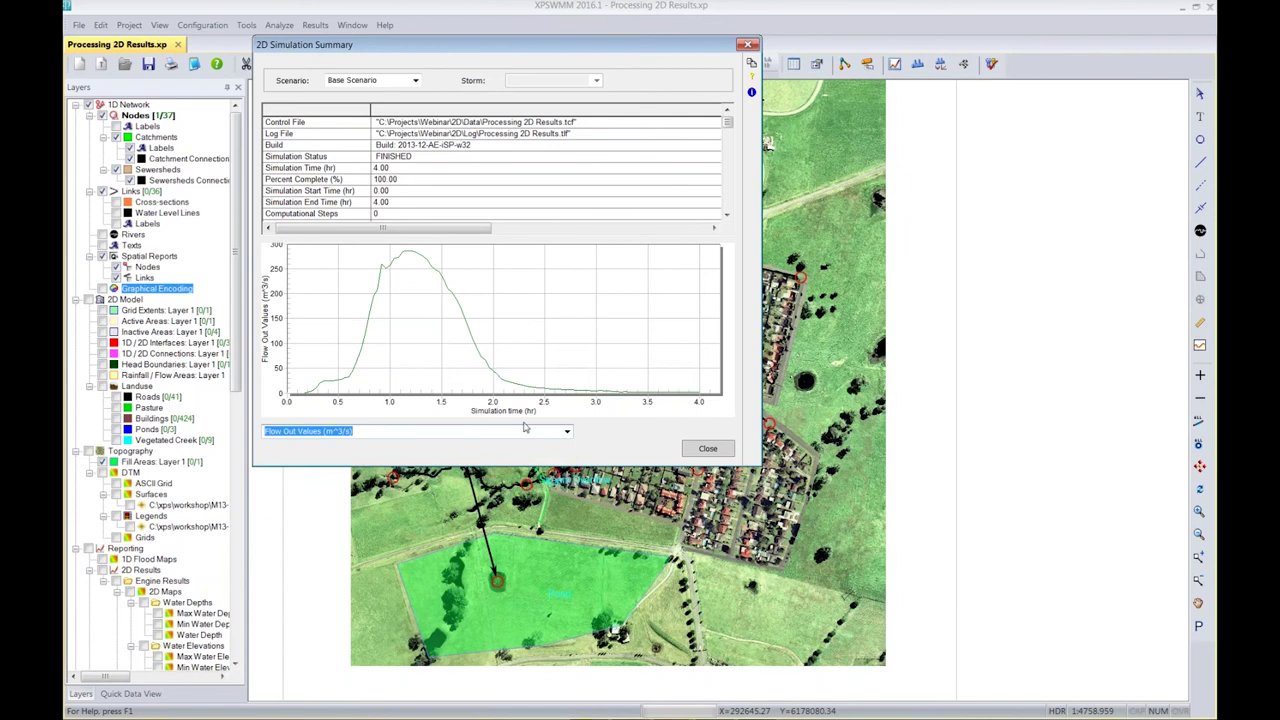
{"action": "left_click", "coordinate": [567, 432]}
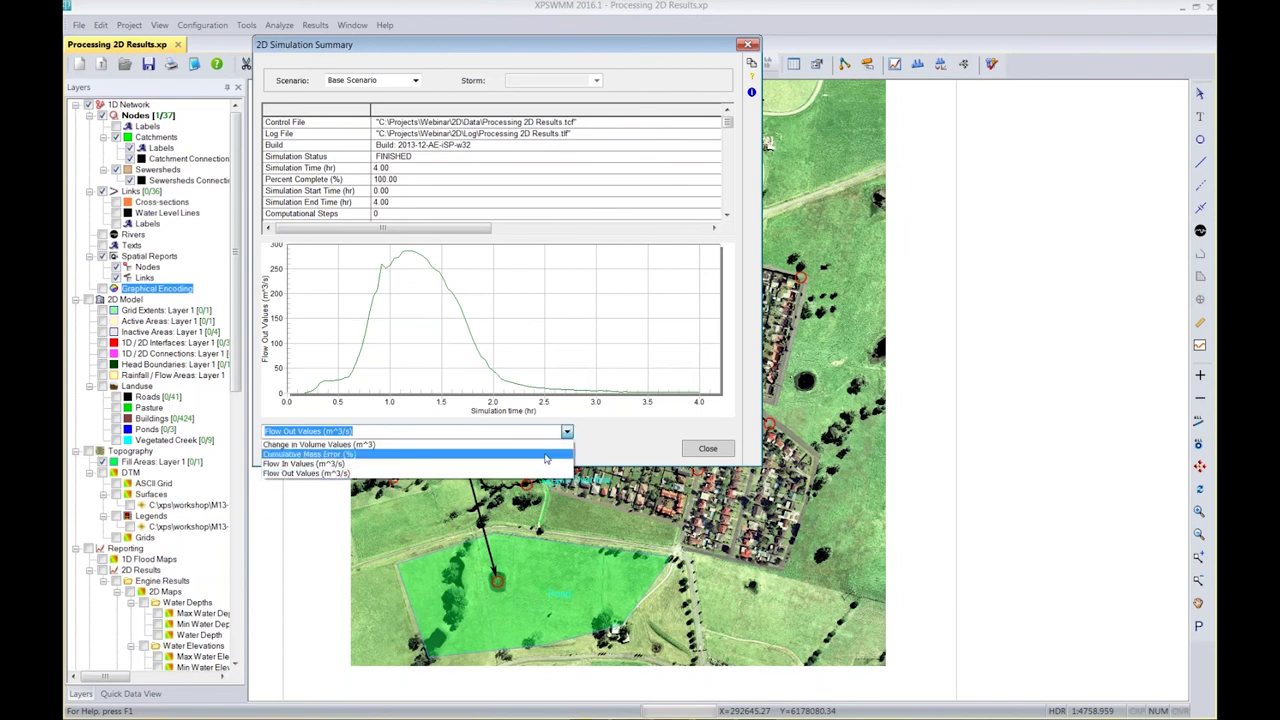
{"action": "left_click", "coordinate": [542, 465]}
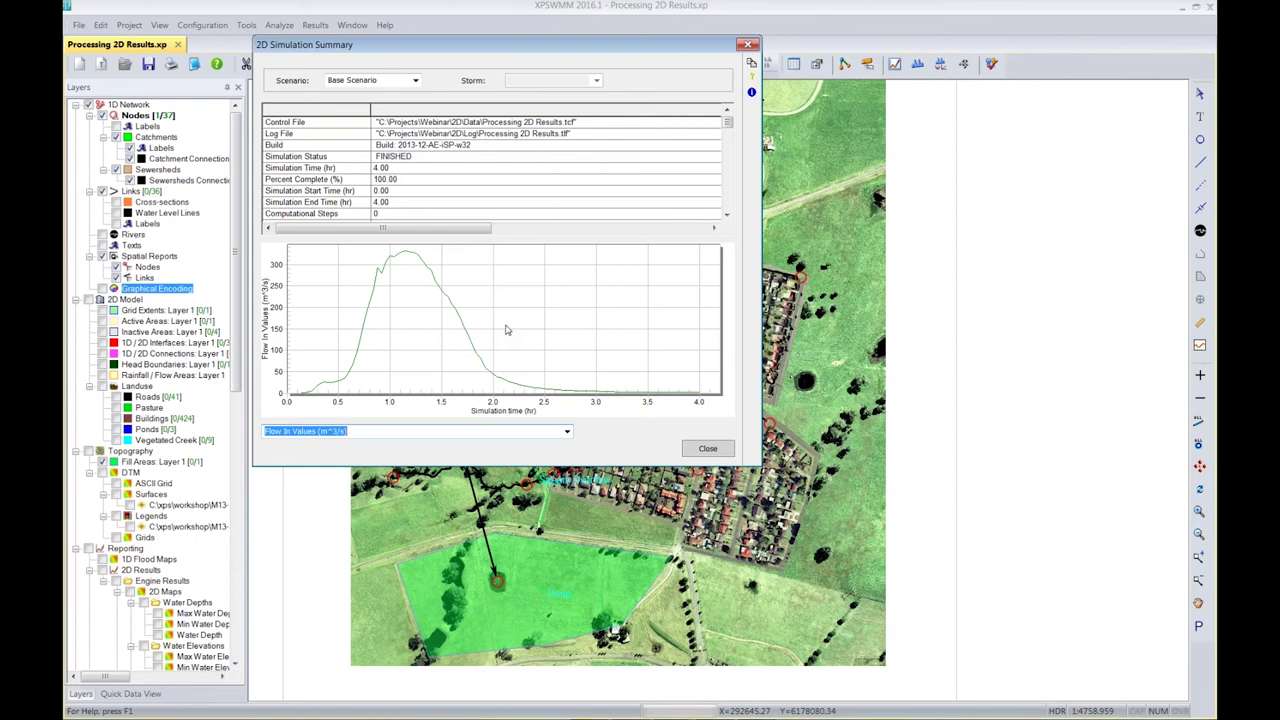
{"action": "key", "text": "alt+Tab"}
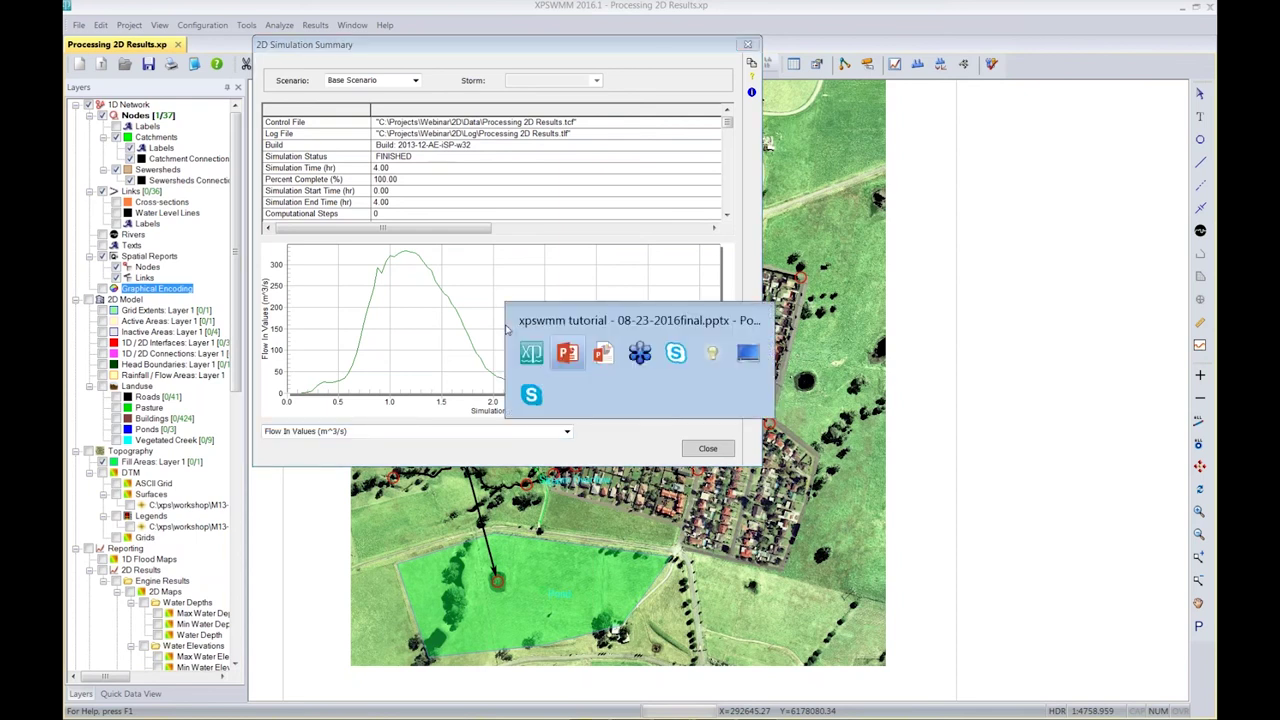
{"action": "key", "text": "alt+Tab"}
{"action": "key", "text": "Right"}
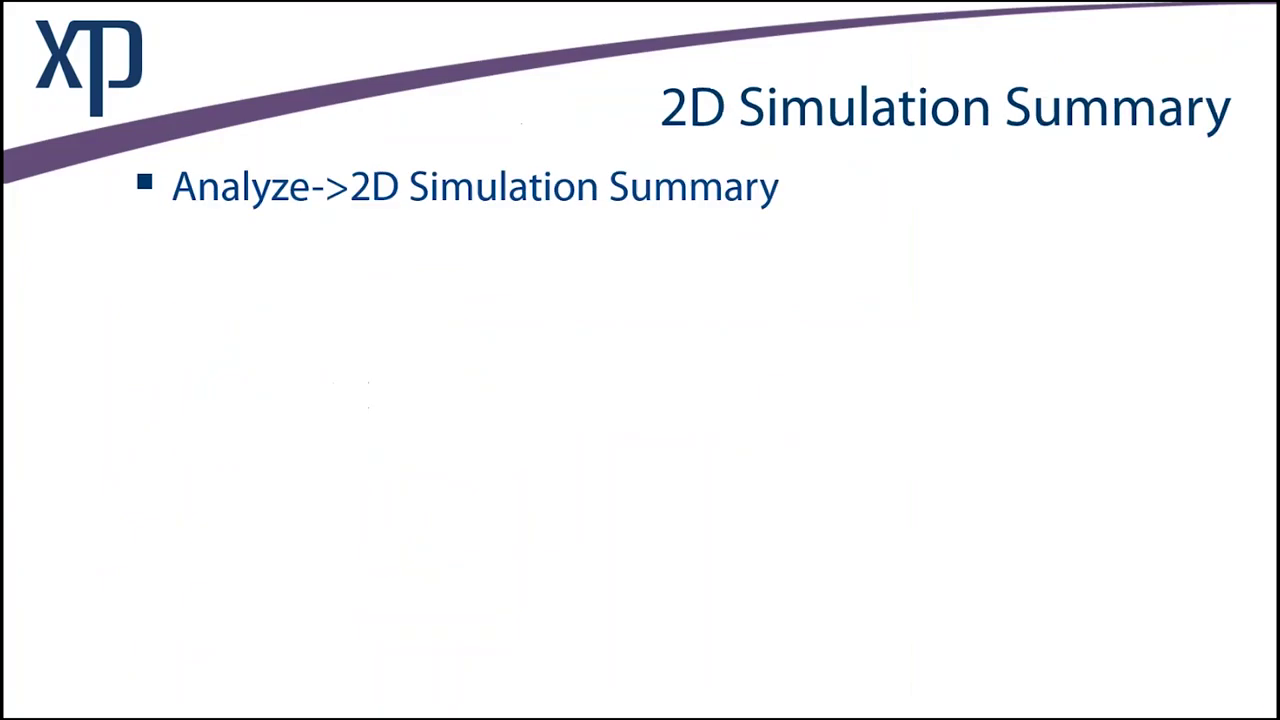
{"action": "left_click", "coordinate": [364, 250]}
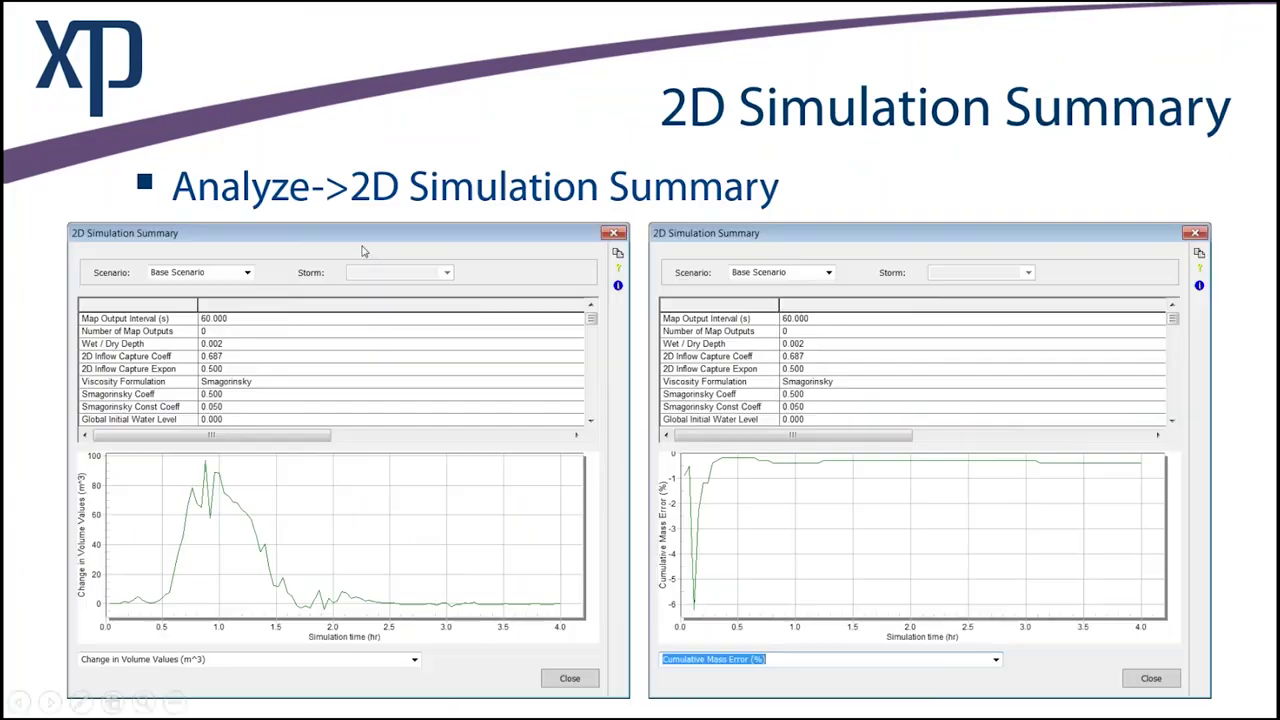
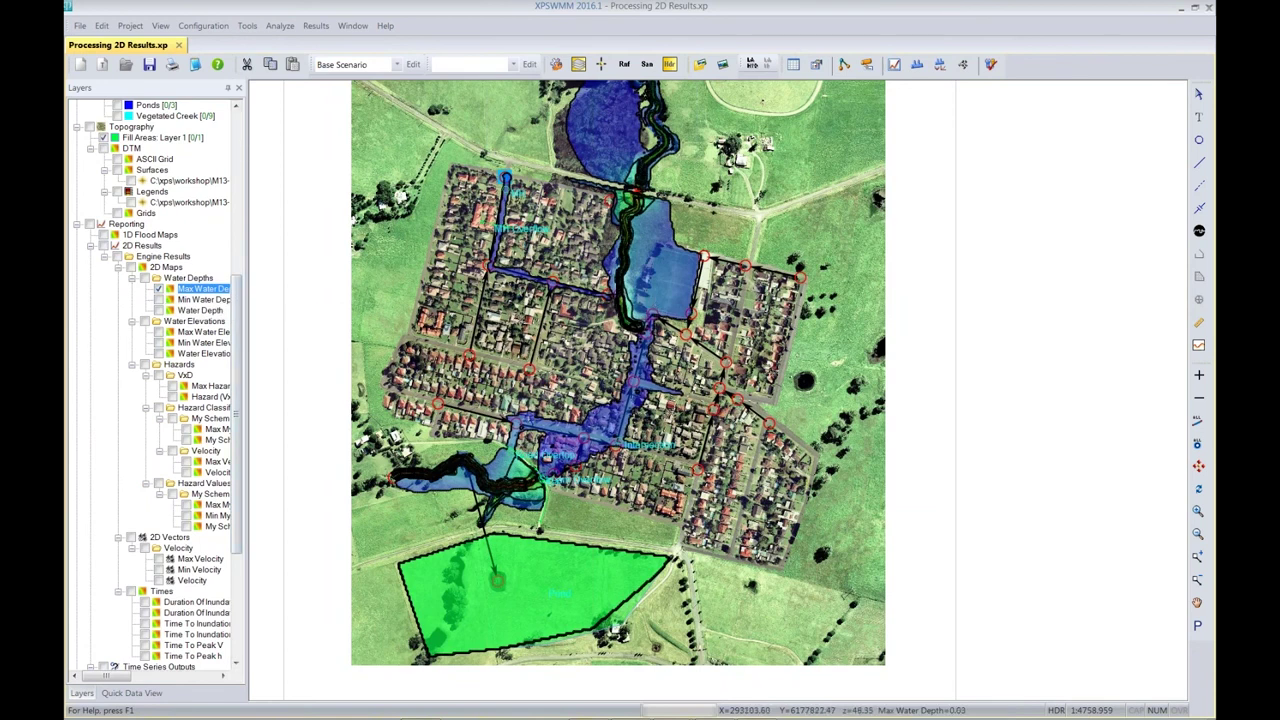
Review the Max Water Depth contour settings and restrict the layer's display range to a minimum of .050
{"action": "right_click", "coordinate": [211, 292]}
{"action": "left_click", "coordinate": [237, 300]}
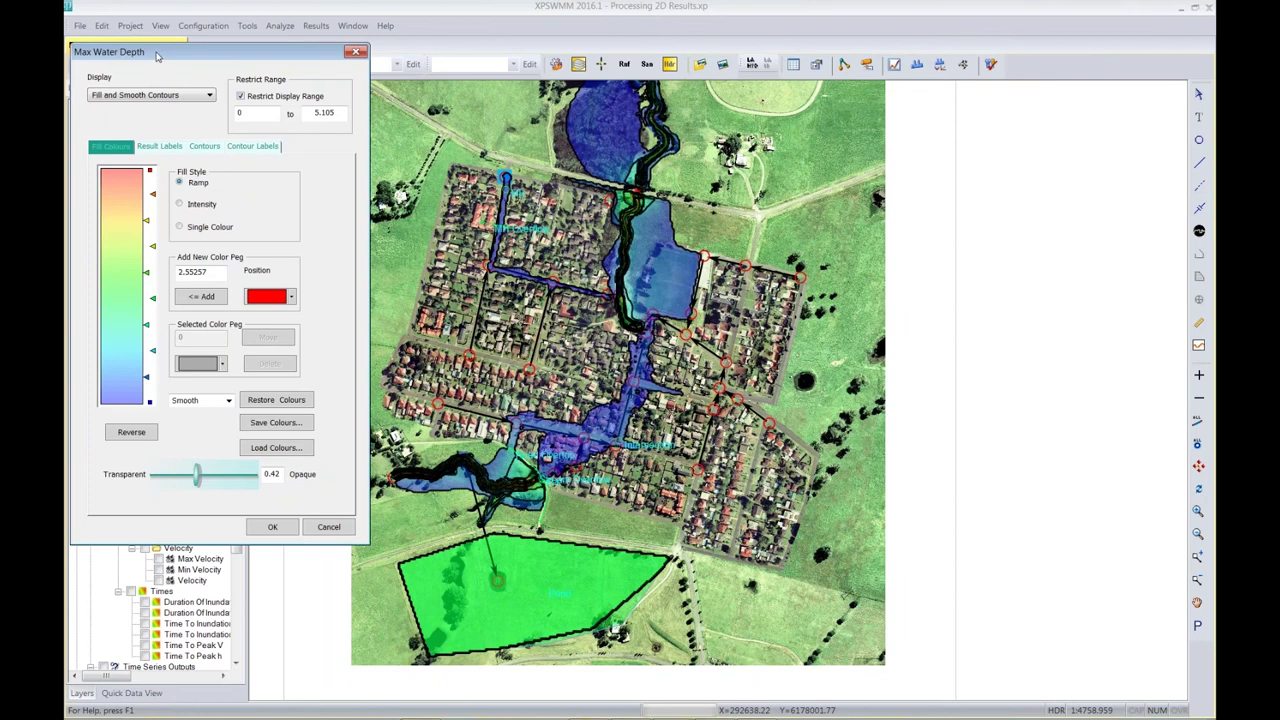
{"action": "left_click_drag", "start_coordinate": [158, 57], "coordinate": [270, 61]}
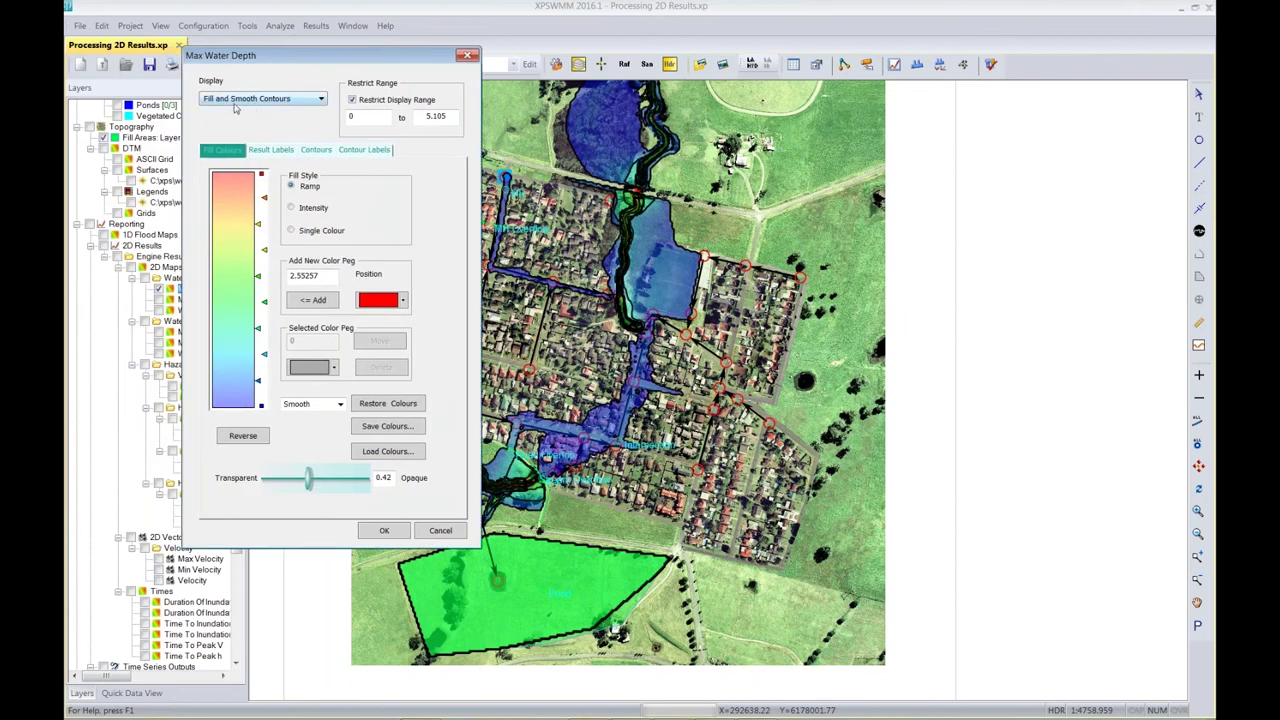
{"action": "left_click", "coordinate": [313, 153]}
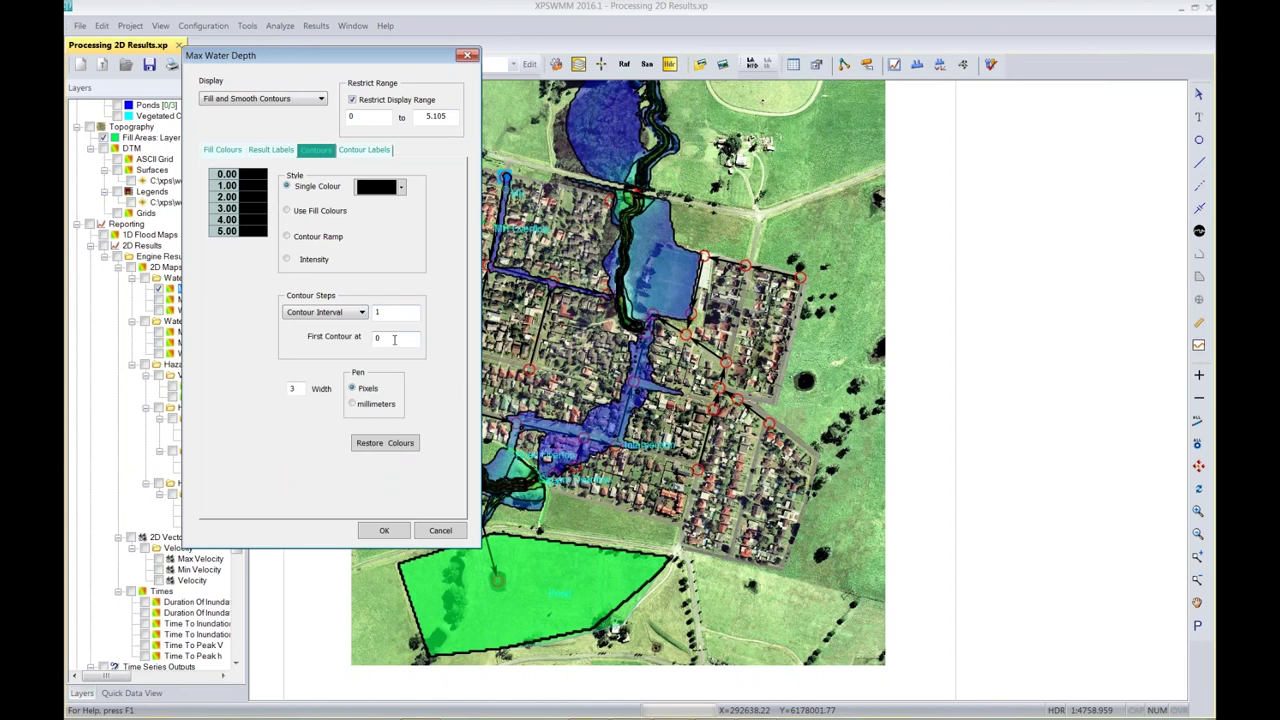
{"action": "left_click", "coordinate": [352, 100]}
{"action": "left_click", "coordinate": [362, 115]}
{"action": "type", "text": ".050"}
{"action": "left_click", "coordinate": [386, 530]}
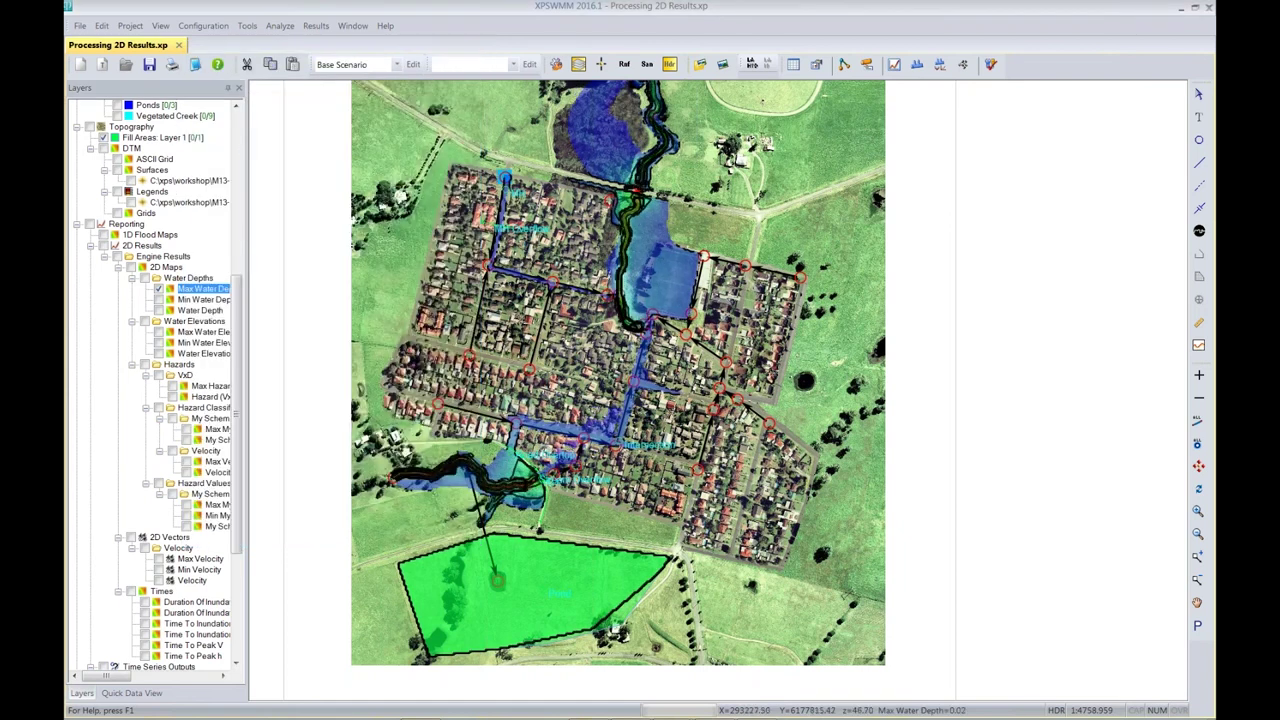
Set the minimum of the Max Water Depth display range to 0.0 and turn off the range restriction
{"action": "right_click", "coordinate": [225, 292]}
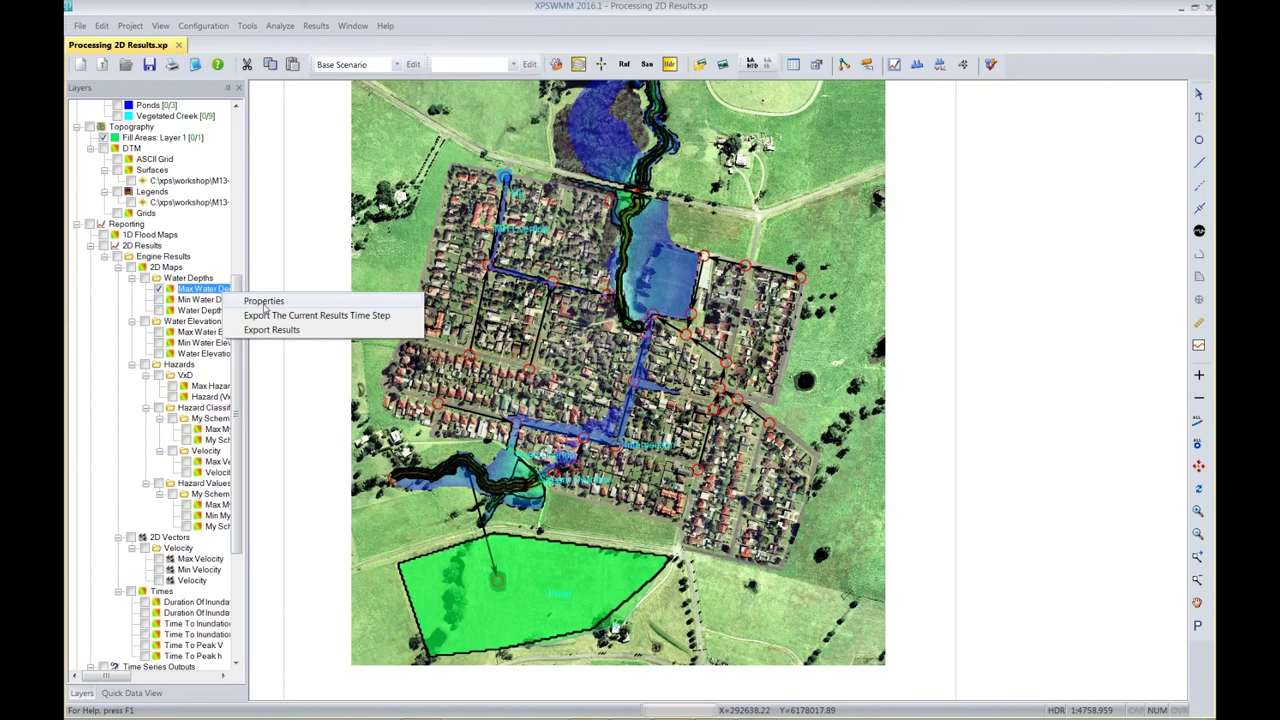
{"action": "left_click", "coordinate": [264, 302]}
{"action": "double_click", "coordinate": [257, 112]}
{"action": "type", "text": "0.0"}
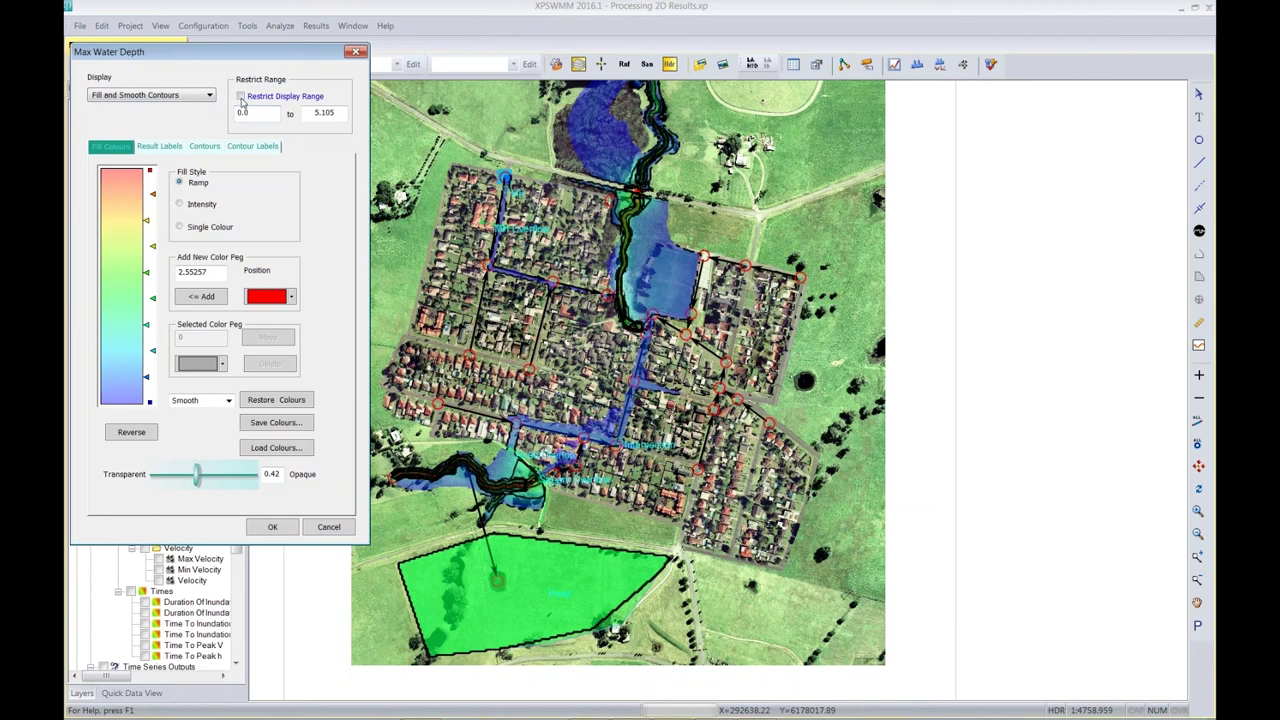
Set the Max Water Depth display to Filled with 0.48 opacity, try reversing the color ramp and restore it, and apply the settings
{"action": "left_click", "coordinate": [191, 96]}
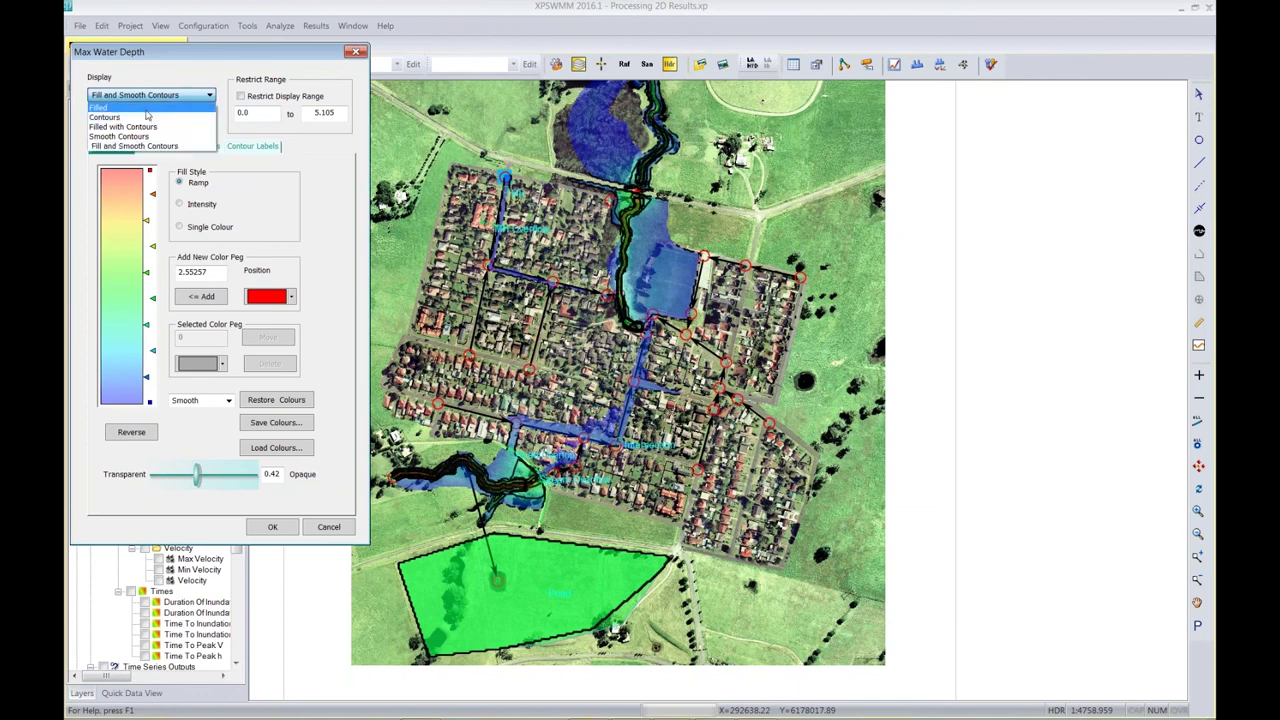
{"action": "left_click", "coordinate": [143, 110]}
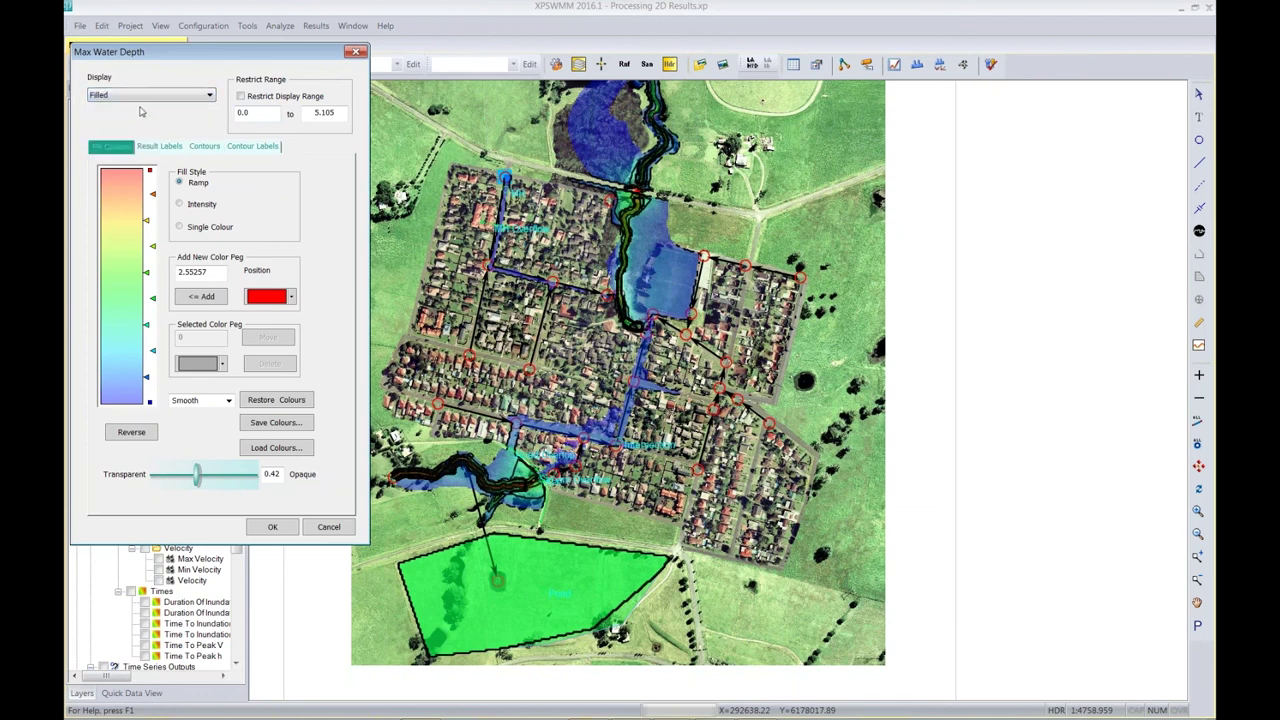
{"action": "left_click_drag", "start_coordinate": [197, 479], "coordinate": [203, 477]}
{"action": "left_click", "coordinate": [136, 440]}
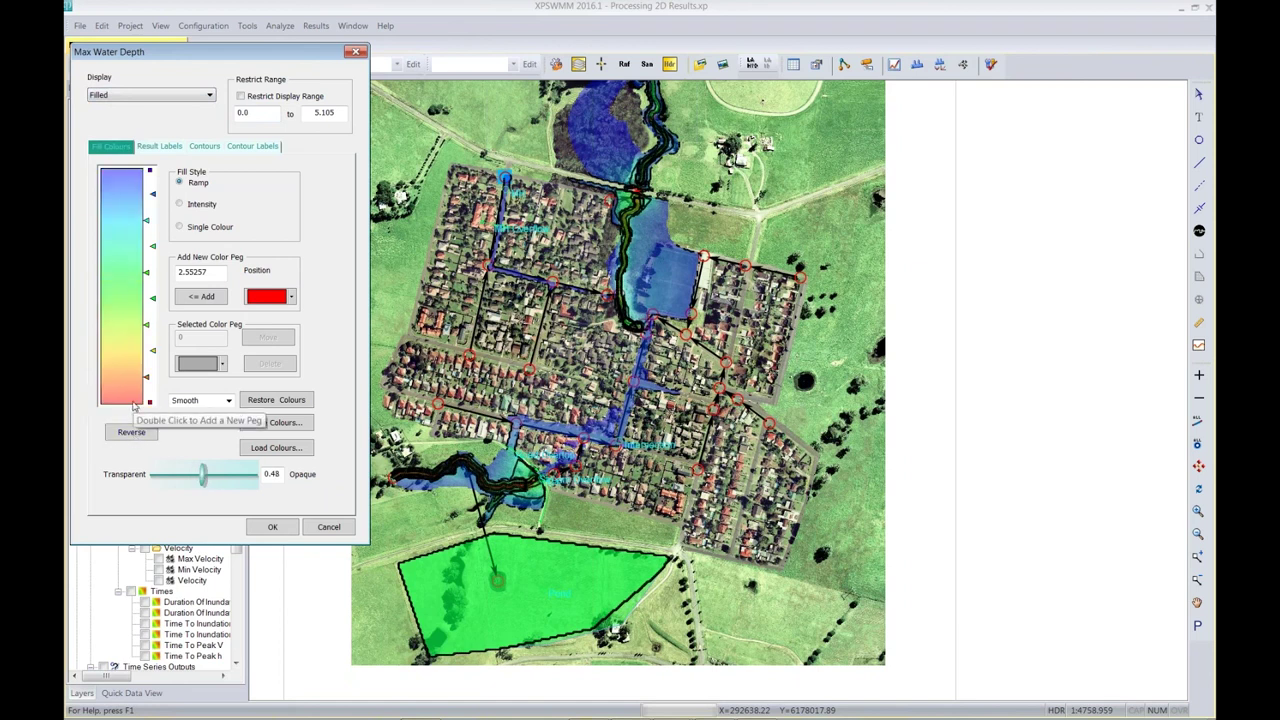
{"action": "left_click", "coordinate": [137, 441]}
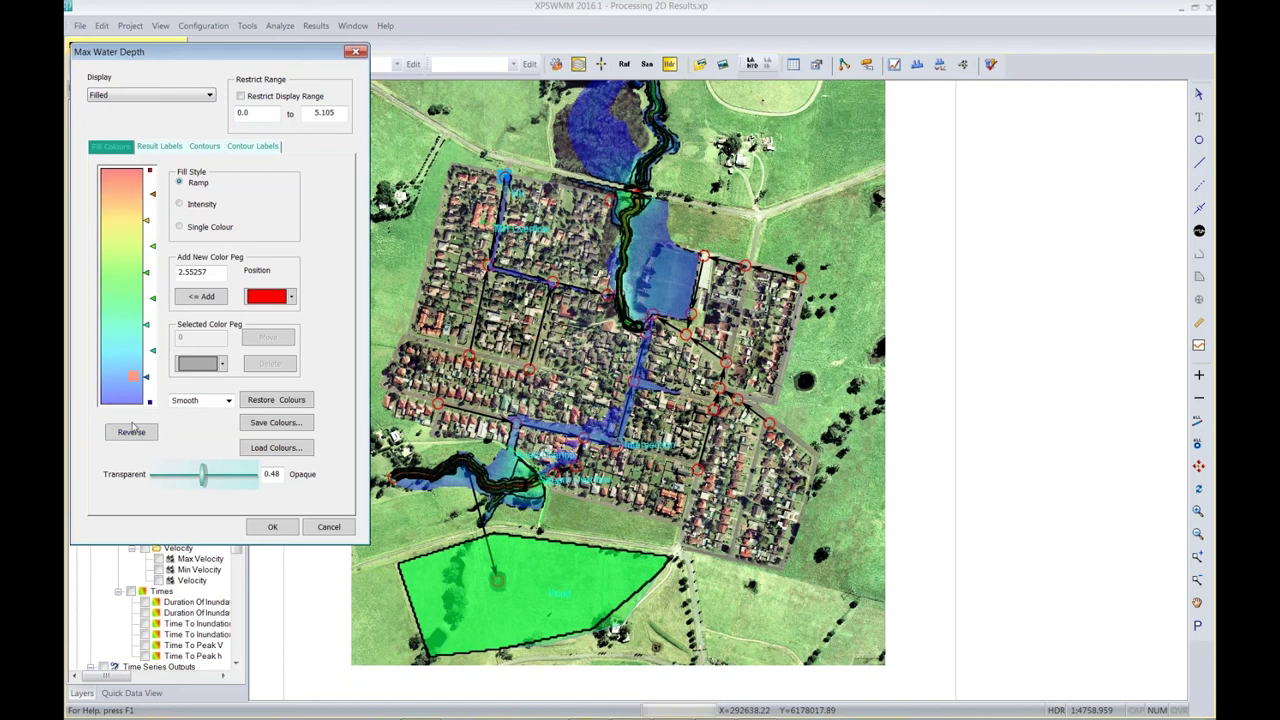
{"action": "left_click", "coordinate": [272, 527]}
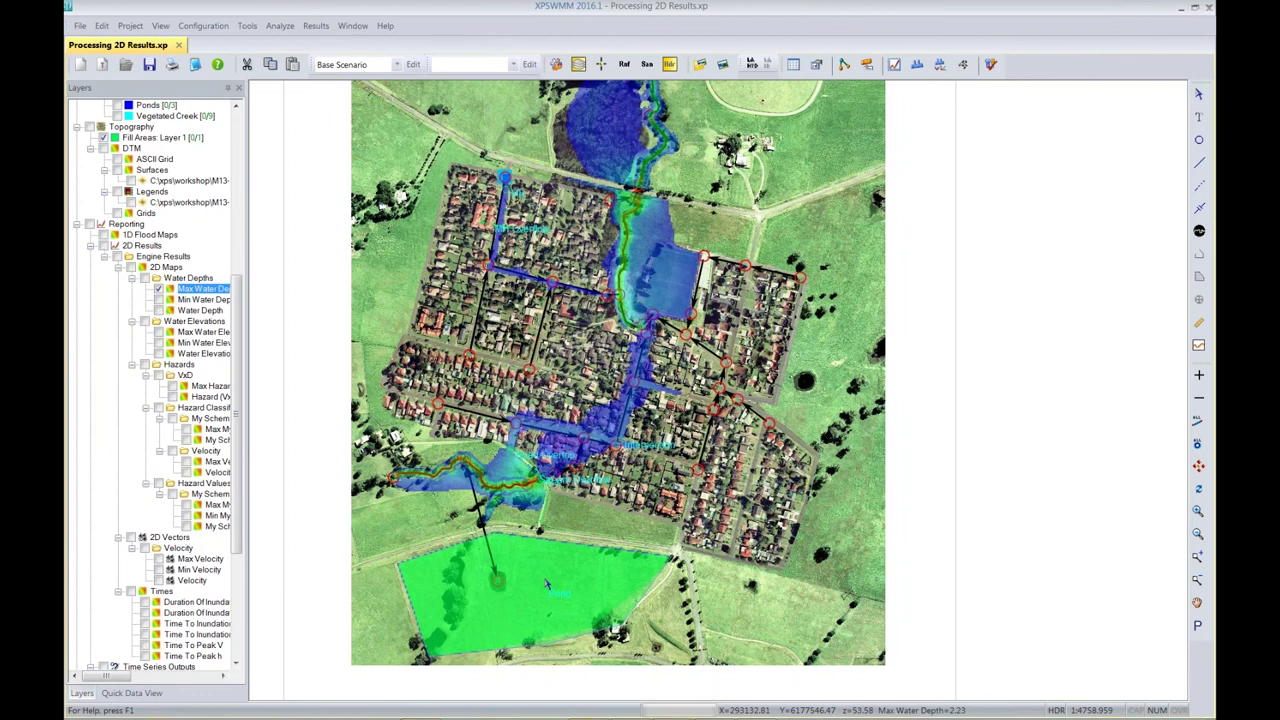
Review the fill colours in the Max Water Depth display properties and close them without changes
{"action": "mouse_move", "coordinate": [512, 490]}
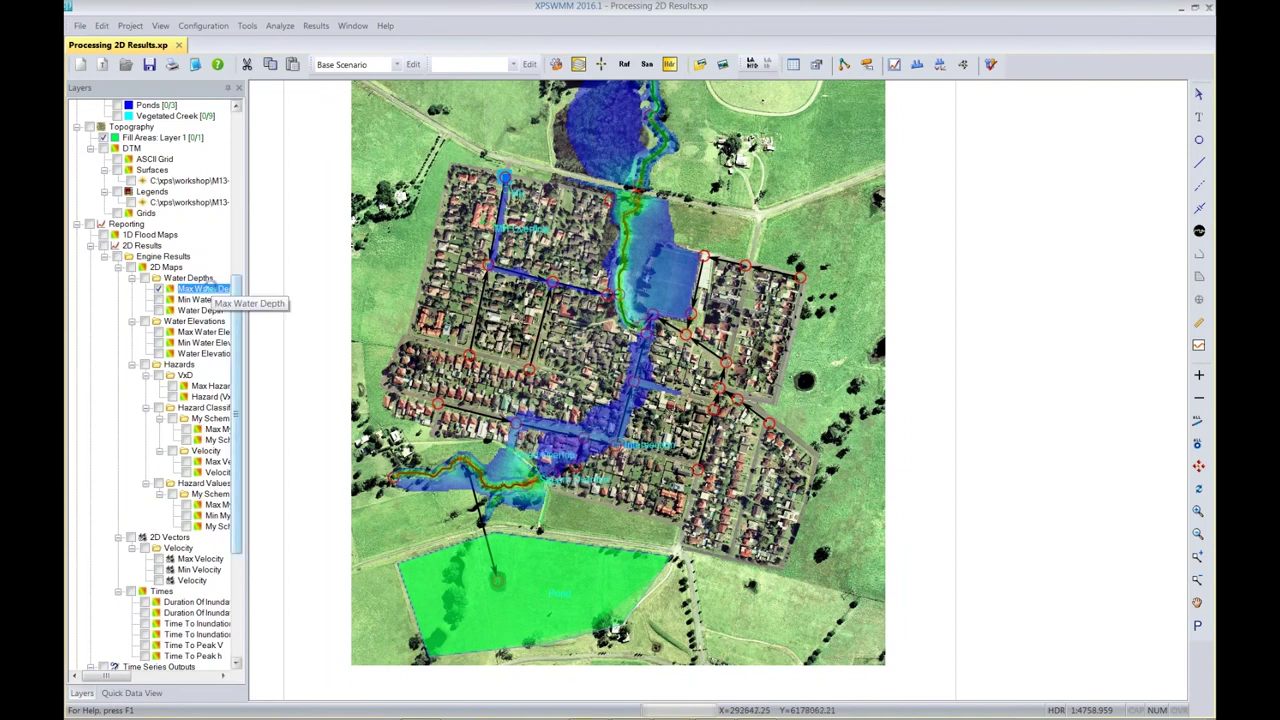
{"action": "right_click", "coordinate": [224, 289]}
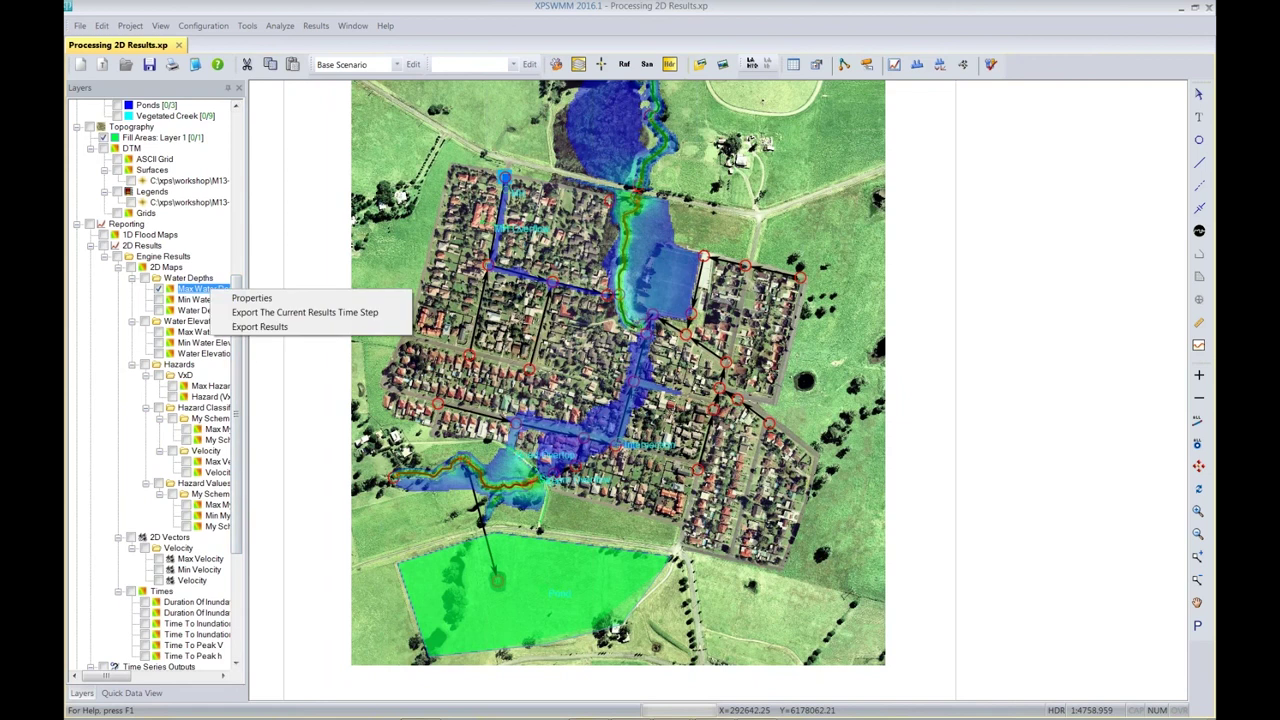
{"action": "left_click", "coordinate": [248, 299]}
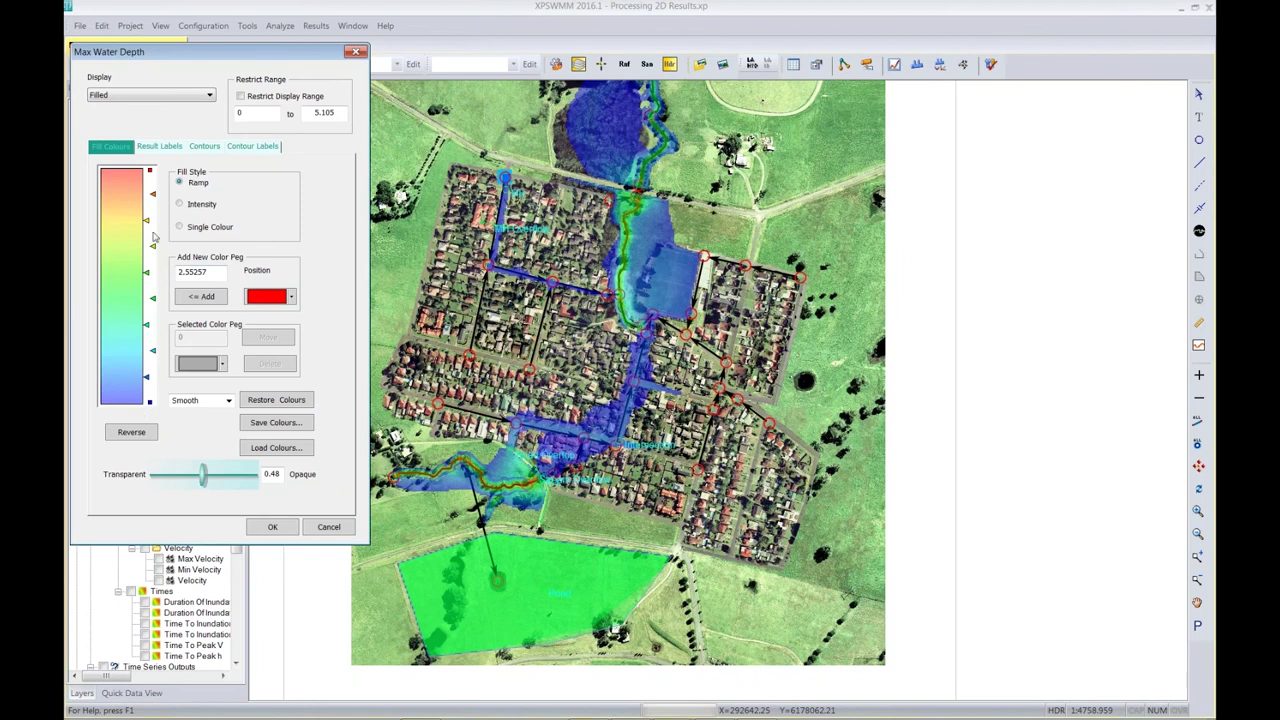
{"action": "left_click", "coordinate": [310, 526]}
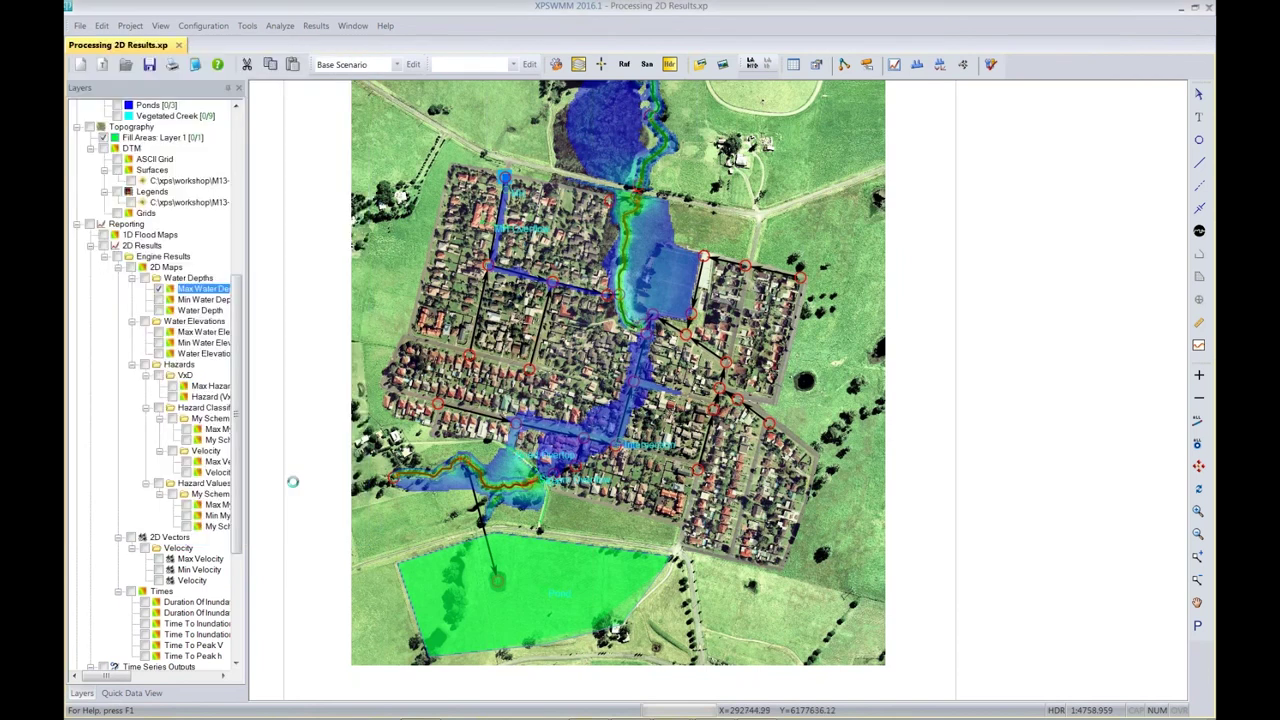
Replace the Max Water Depth map with Water Depth and turn on the Velocity hazard classification layer, leaving the Quick Data View closed
{"action": "left_click", "coordinate": [158, 289]}
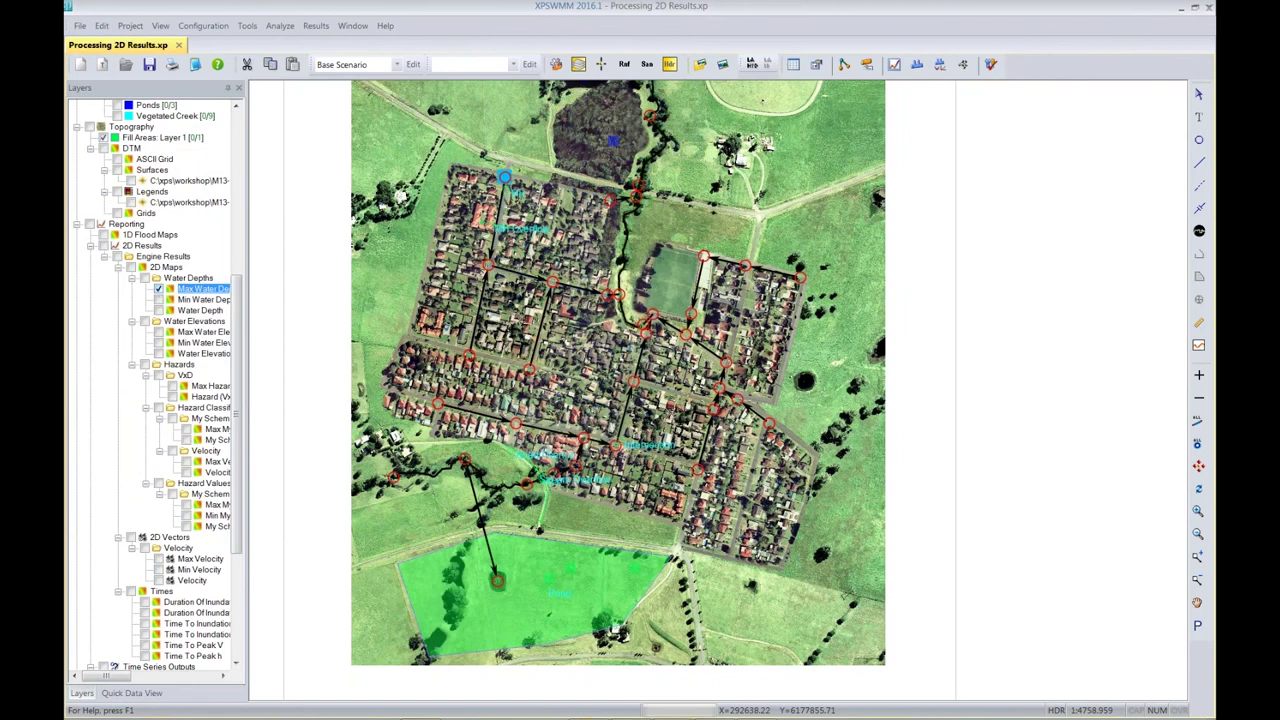
{"action": "left_click", "coordinate": [158, 311]}
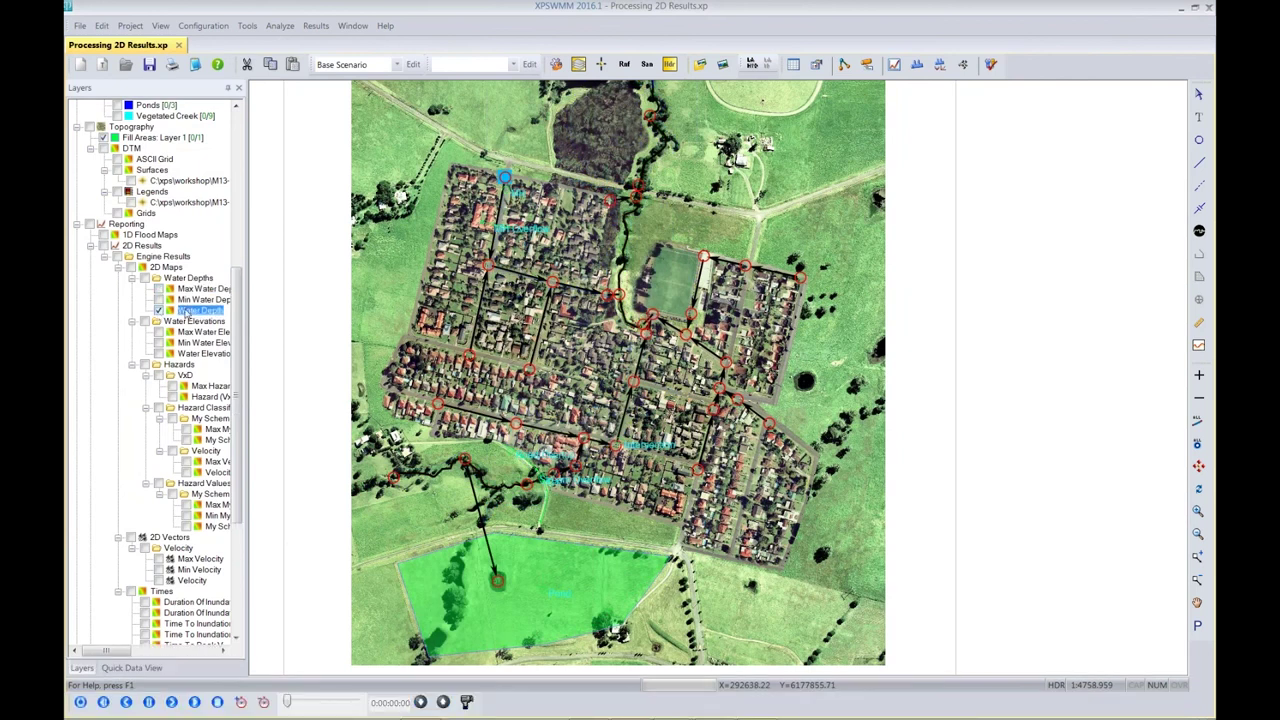
{"action": "left_click", "coordinate": [186, 472]}
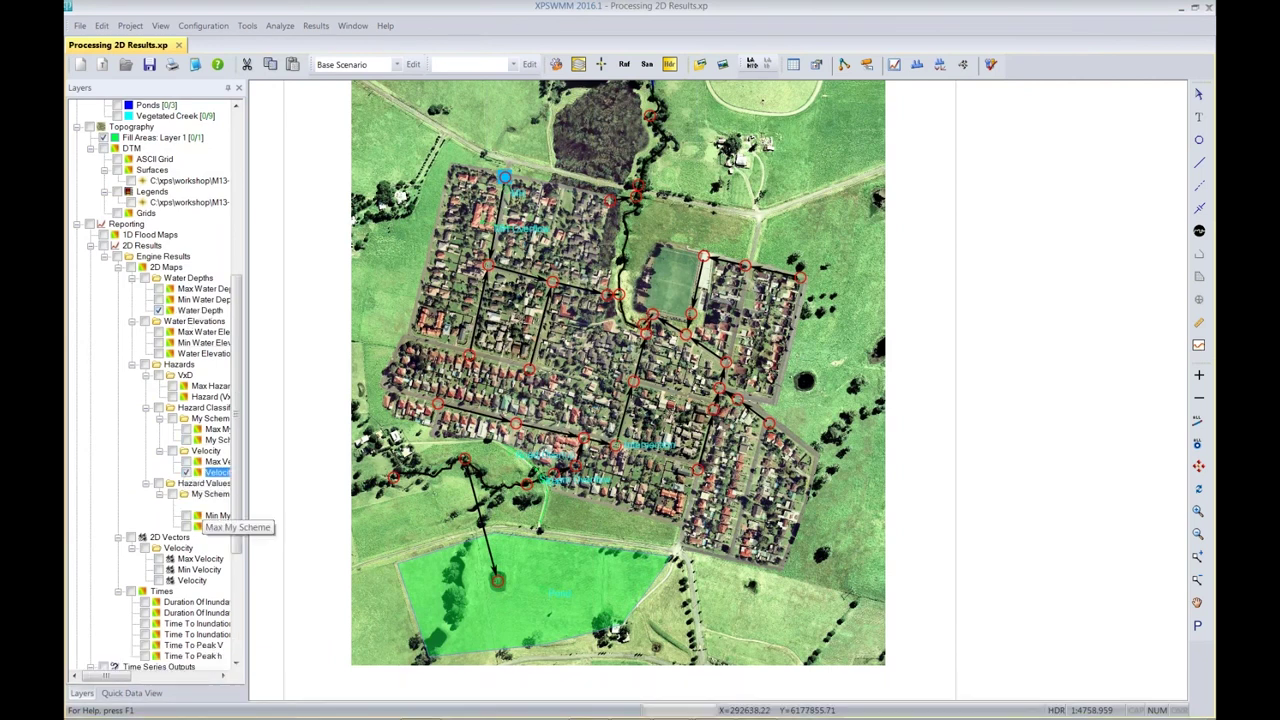
{"action": "left_click", "coordinate": [199, 314]}
{"action": "left_click", "coordinate": [131, 693]}
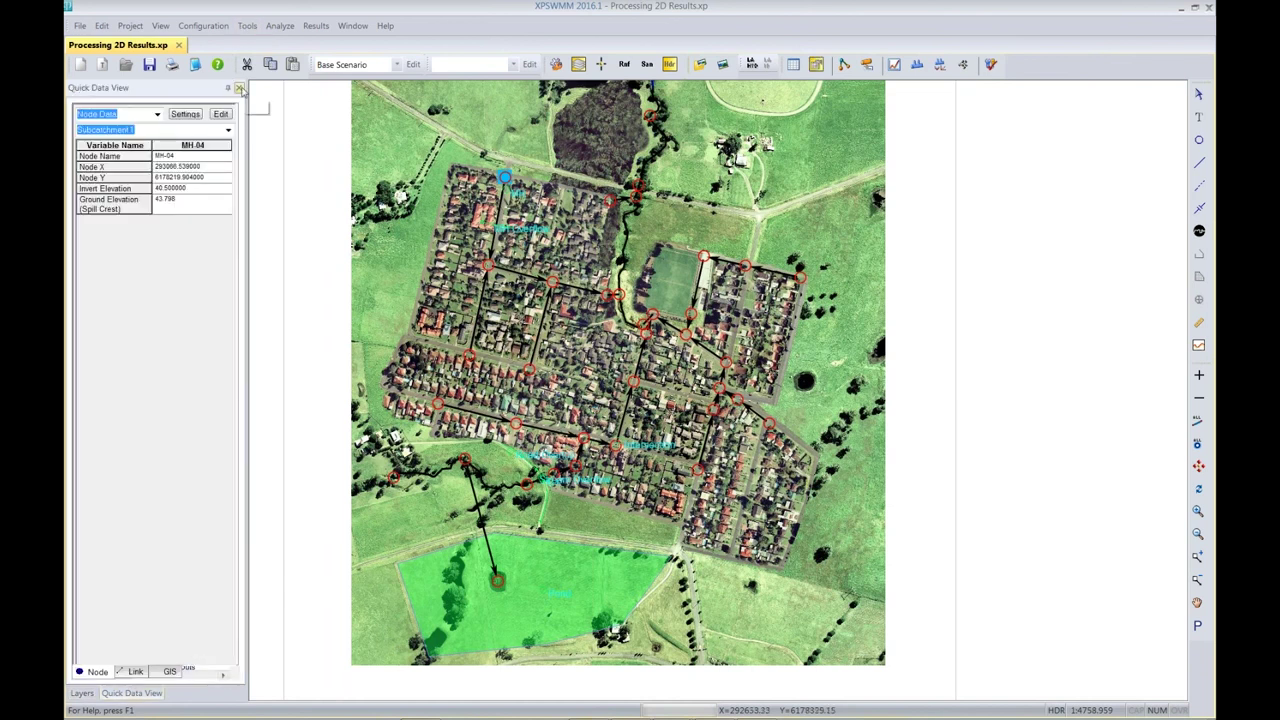
{"action": "left_click", "coordinate": [816, 66]}
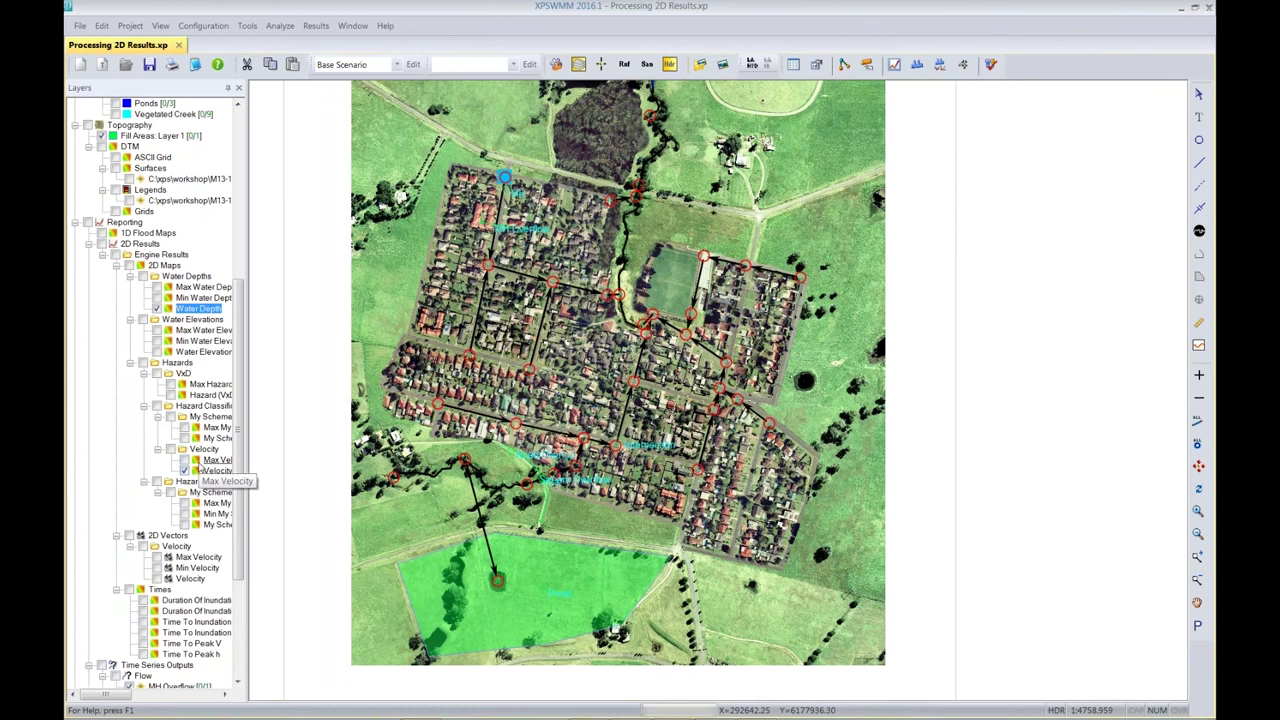
Reactivate the time-varying Water Depth layer with the Velocity hazard classification on and play its animation to 0:00:14:00
{"action": "left_click", "coordinate": [157, 309]}
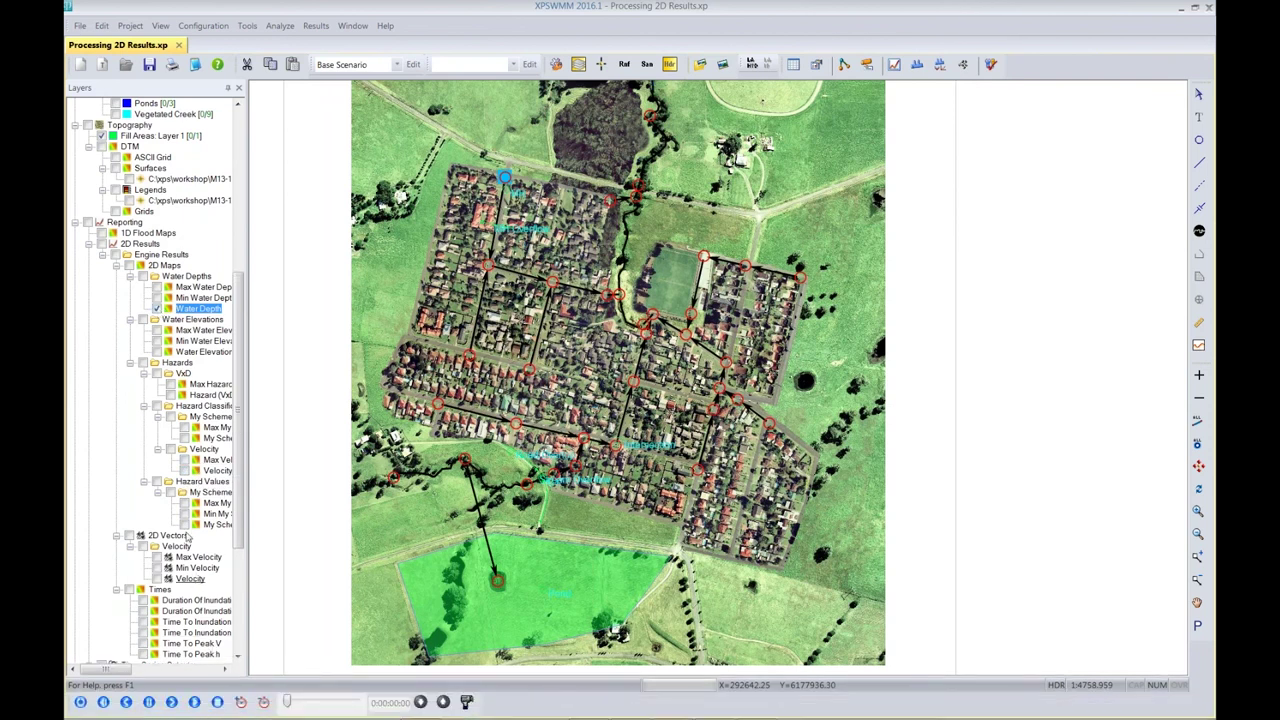
{"action": "left_click", "coordinate": [184, 470]}
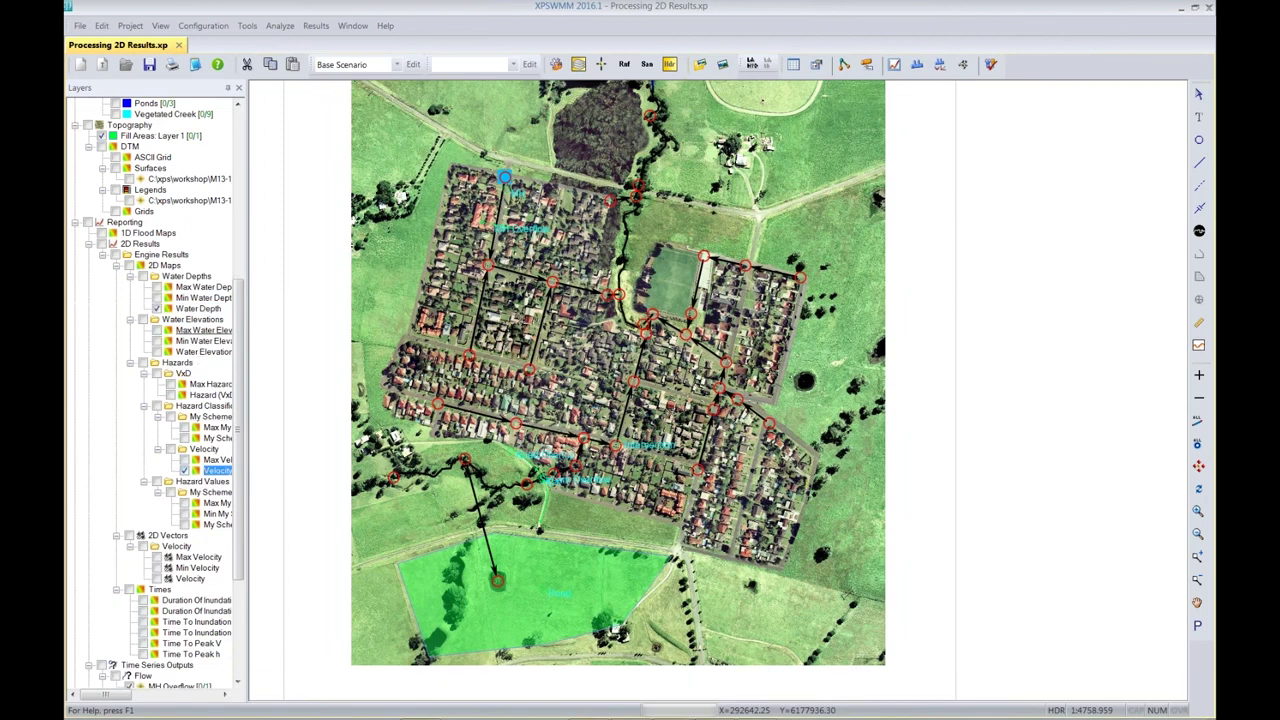
{"action": "left_click", "coordinate": [157, 310]}
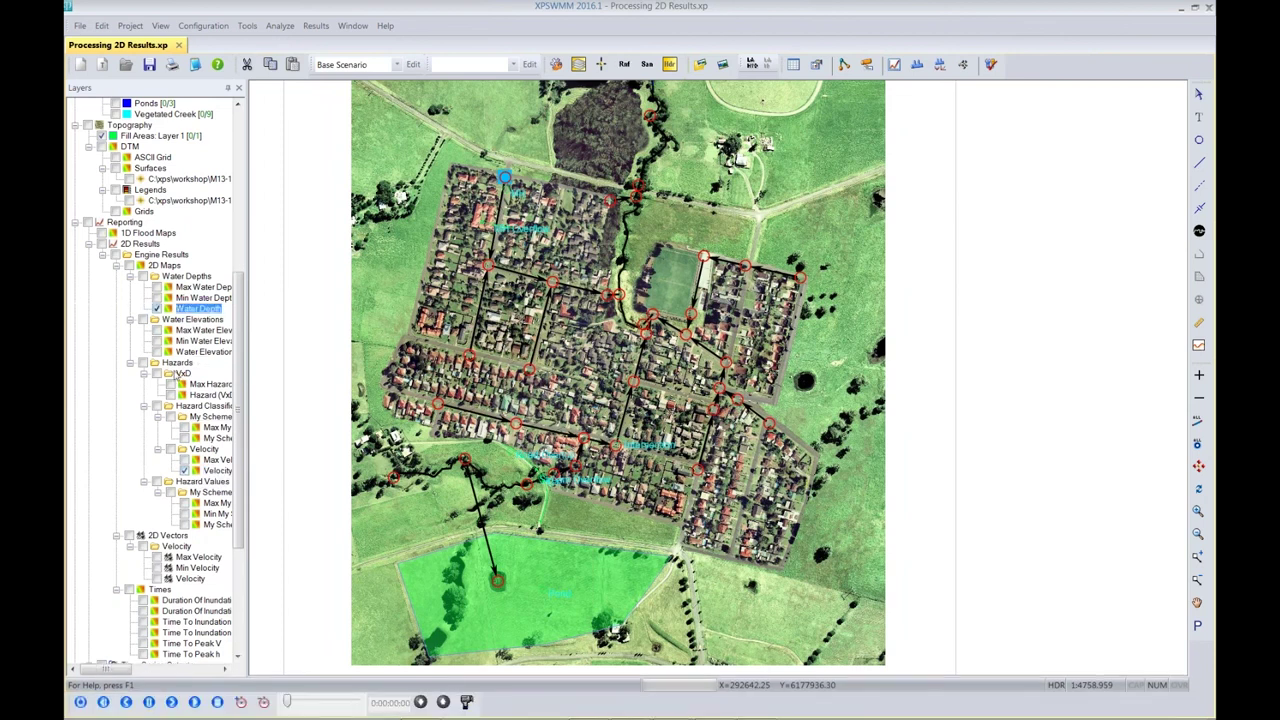
{"action": "left_click", "coordinate": [195, 703]}
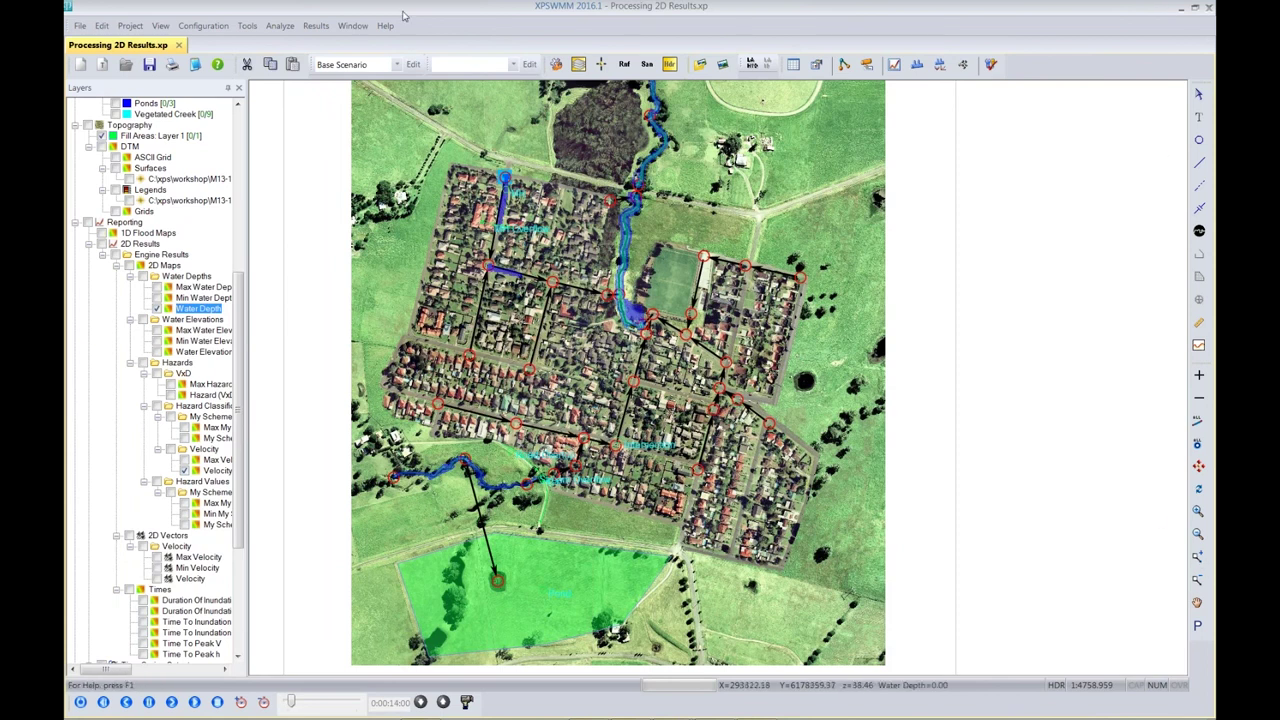
Display the result values on the Water Depth layer and advance the animation to 0:00:17:00 along the flooded street
{"action": "left_click_drag", "start_coordinate": [428, 128], "coordinate": [575, 313]}
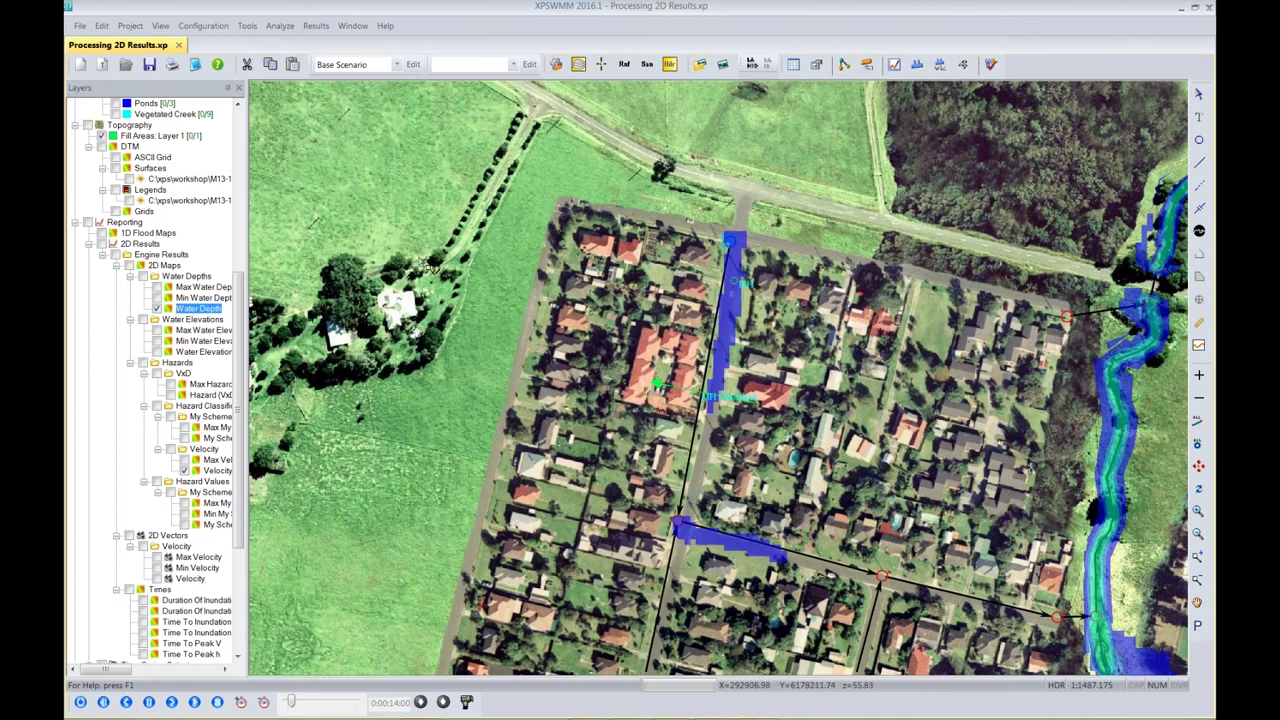
{"action": "right_click", "coordinate": [208, 318]}
{"action": "left_click", "coordinate": [240, 321]}
{"action": "left_click", "coordinate": [160, 147]}
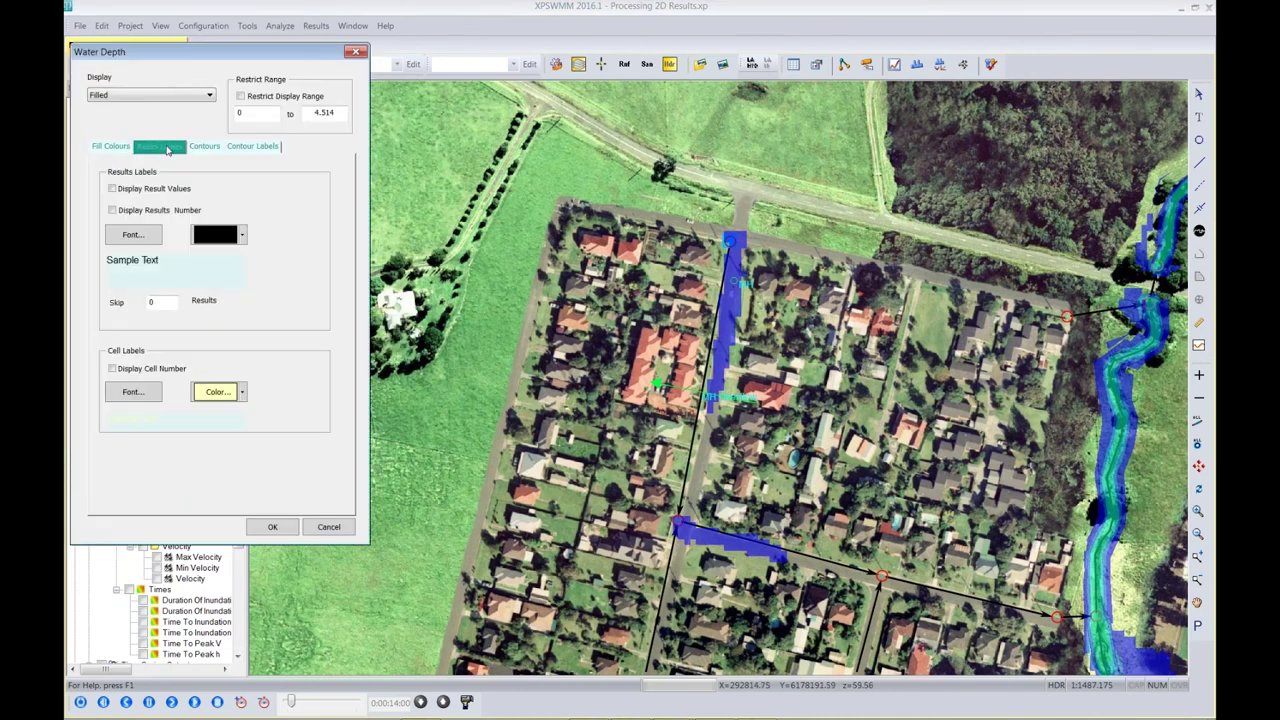
{"action": "left_click", "coordinate": [128, 191]}
{"action": "left_click", "coordinate": [268, 530]}
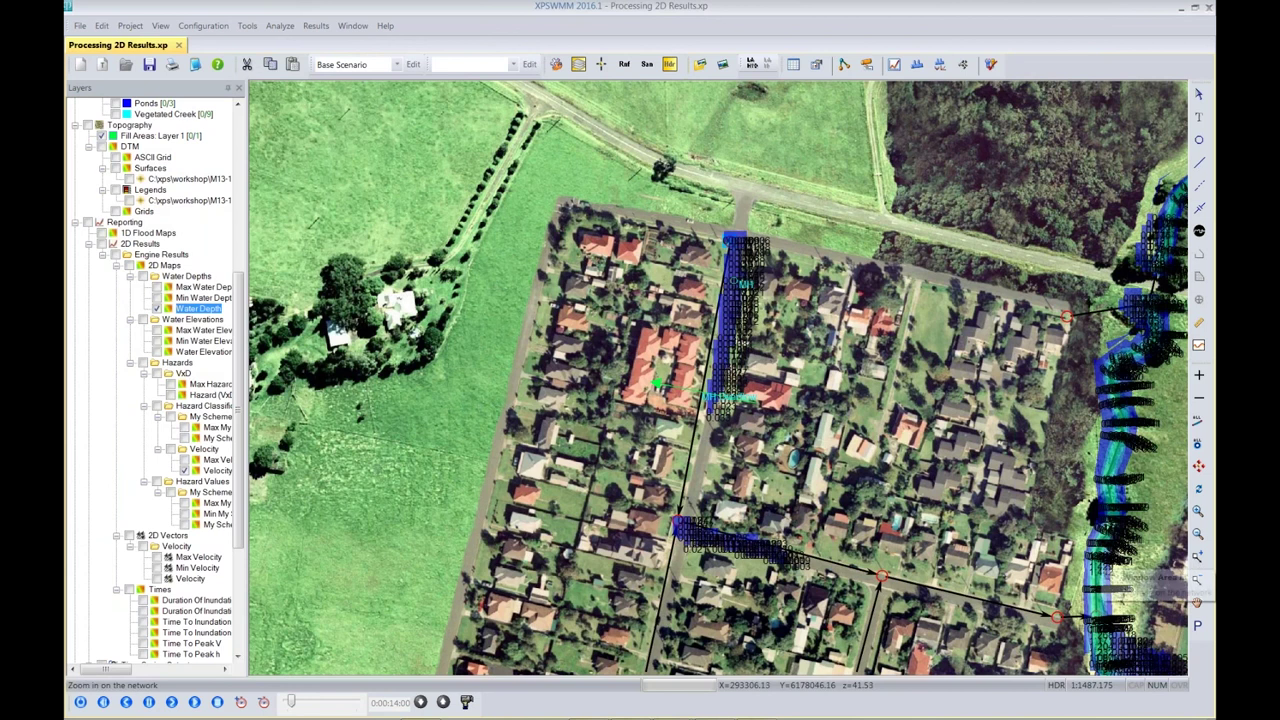
{"action": "left_click_drag", "start_coordinate": [672, 262], "coordinate": [762, 358]}
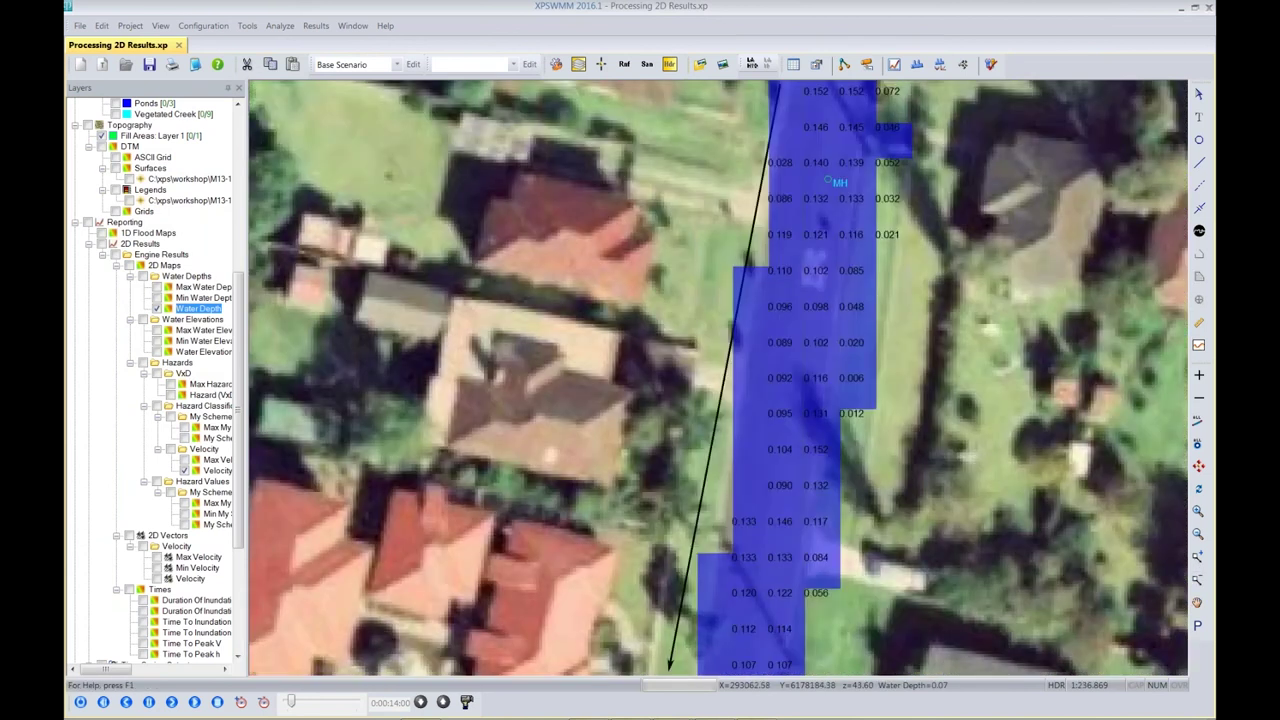
{"action": "left_click", "coordinate": [172, 703]}
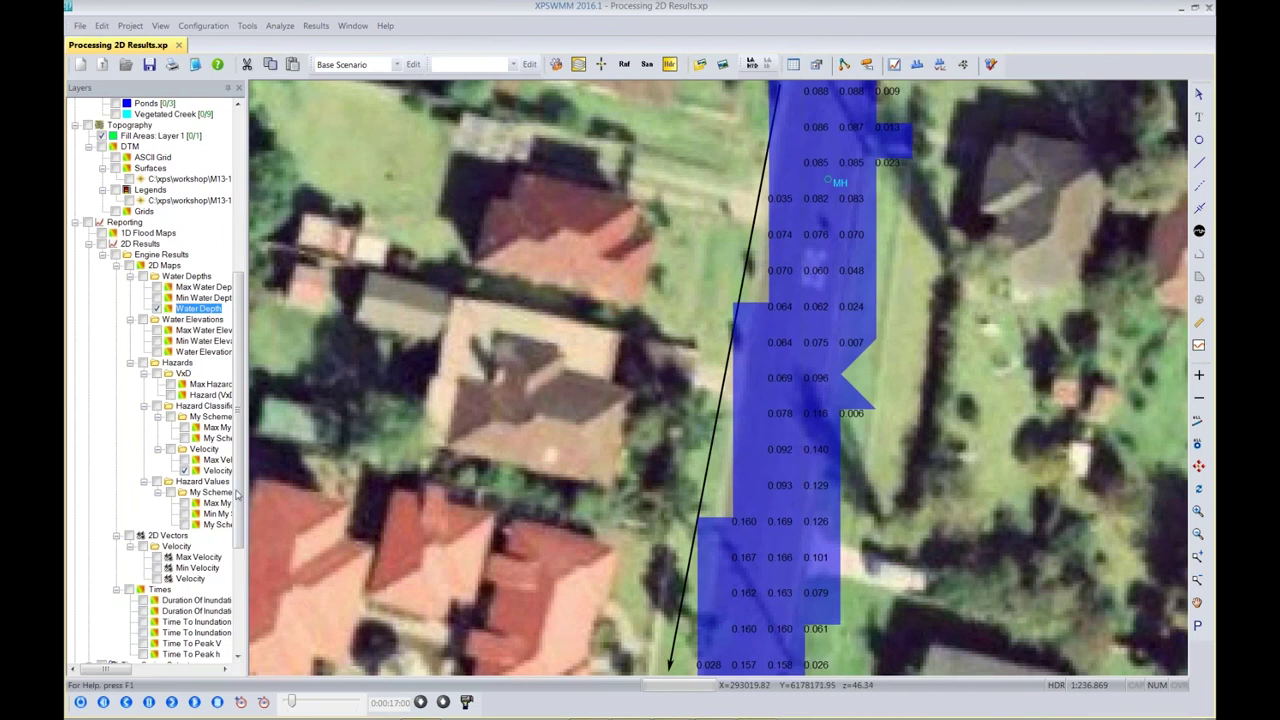
Turn off the display of result values in the Water Depth properties
{"action": "right_click", "coordinate": [208, 312]}
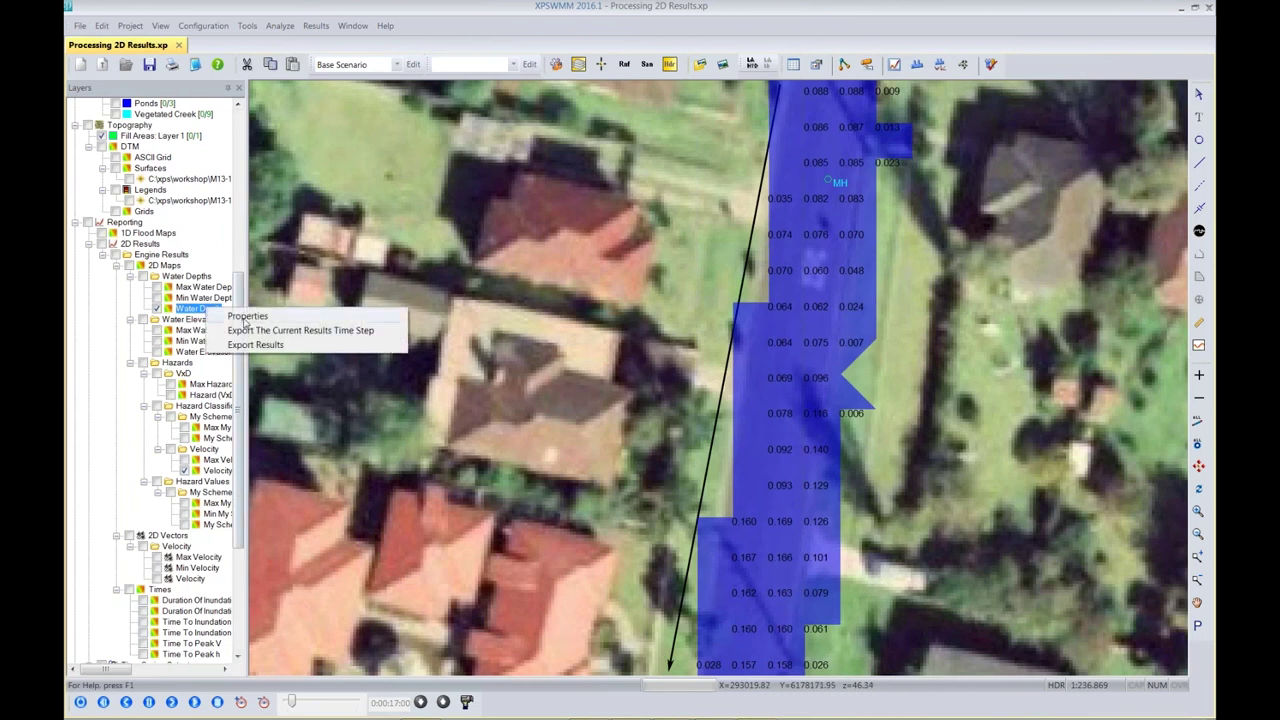
{"action": "left_click", "coordinate": [246, 317]}
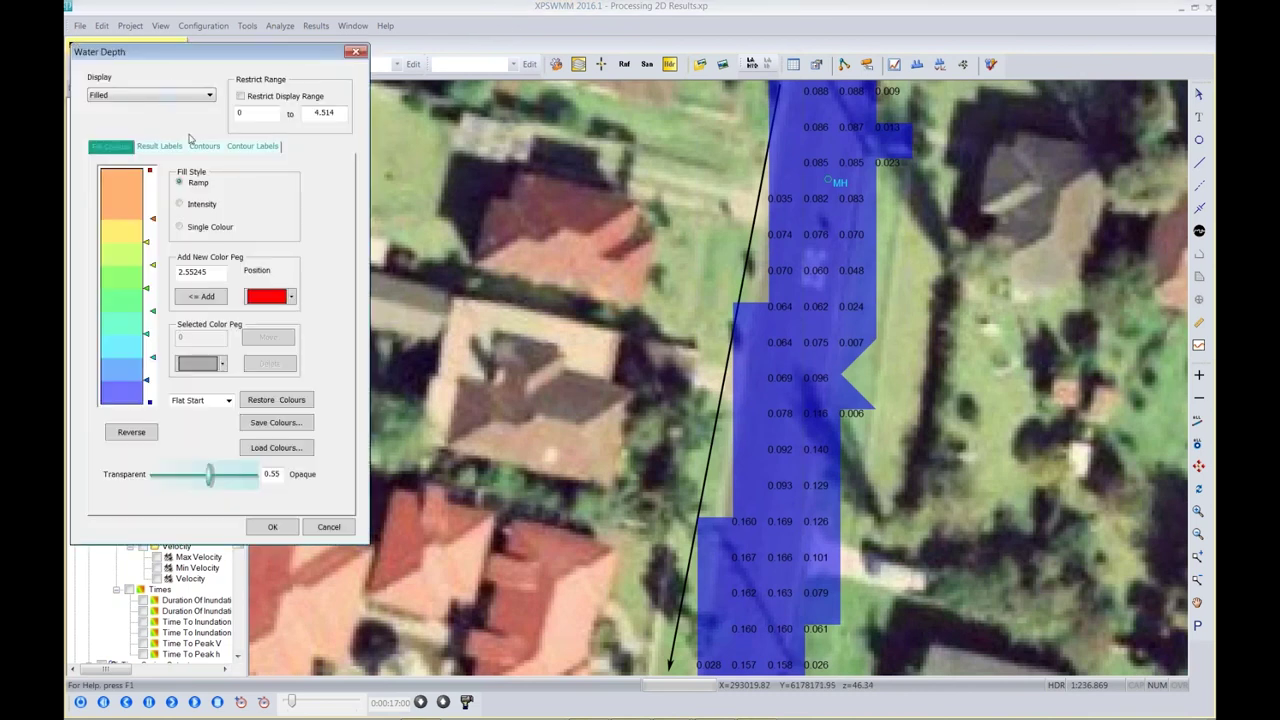
{"action": "left_click", "coordinate": [159, 147]}
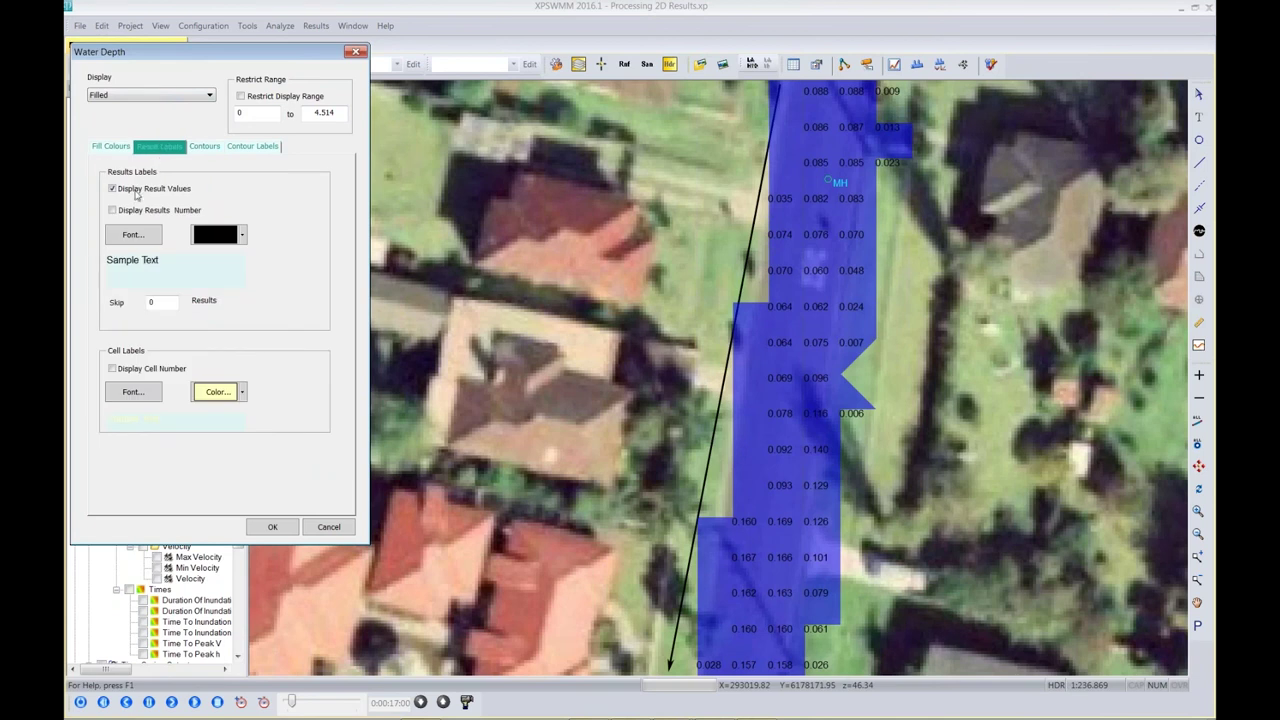
{"action": "left_click", "coordinate": [132, 190]}
{"action": "left_click", "coordinate": [258, 528]}
Move the lowest intermediate colour peg of the Water Depth fill to 0.5 and apply the settings
{"action": "left_click", "coordinate": [121, 150]}
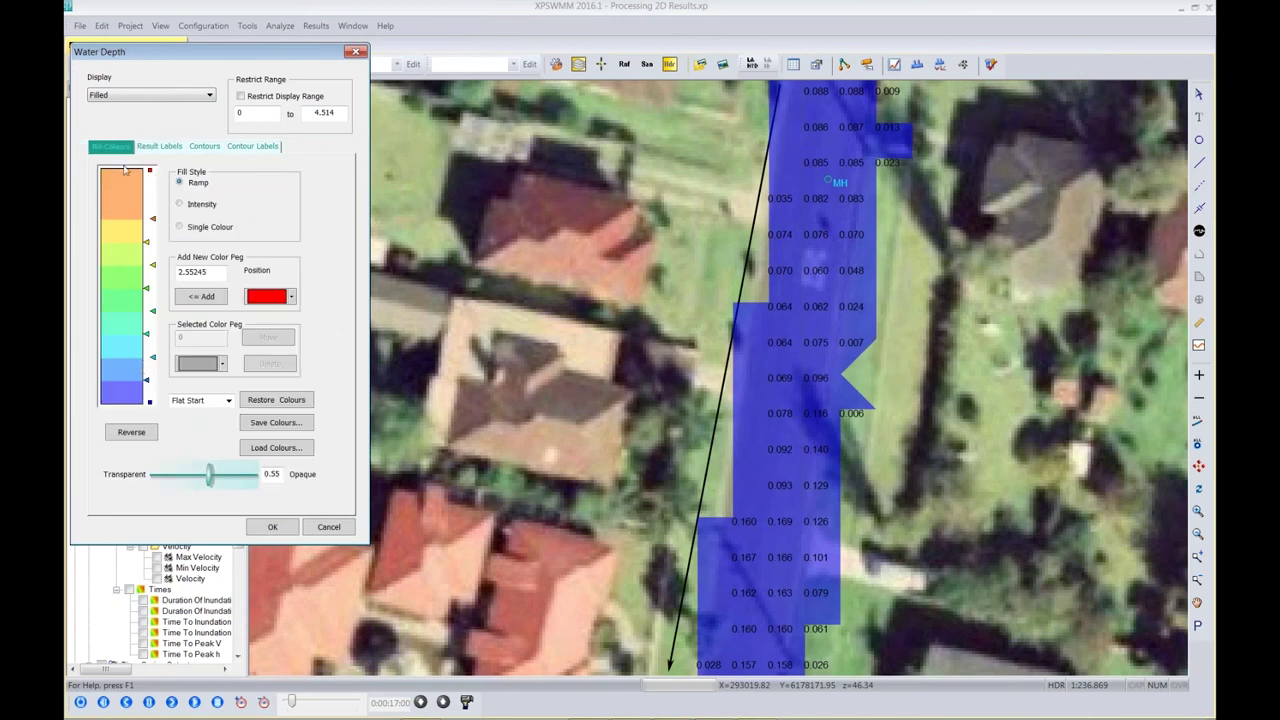
{"action": "left_click", "coordinate": [147, 381]}
{"action": "left_click_drag", "start_coordinate": [211, 337], "coordinate": [192, 337]}
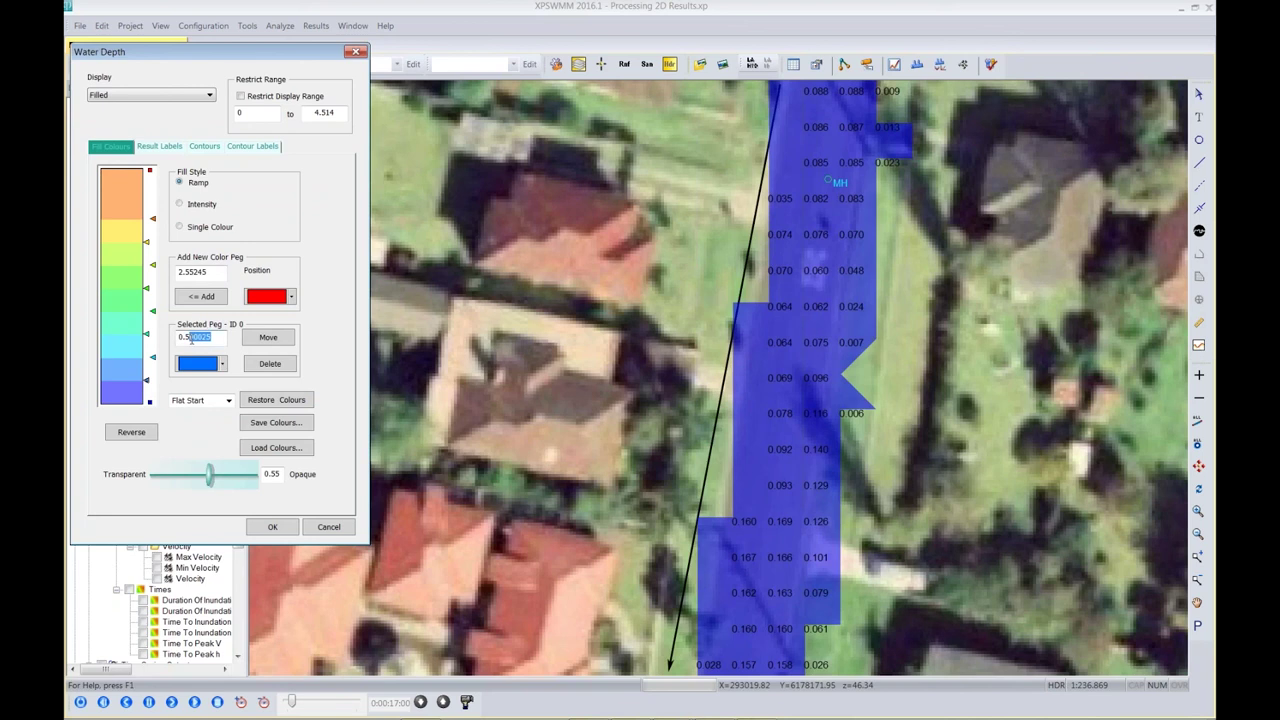
{"action": "key", "text": "BackSpace"}
{"action": "left_click", "coordinate": [266, 337]}
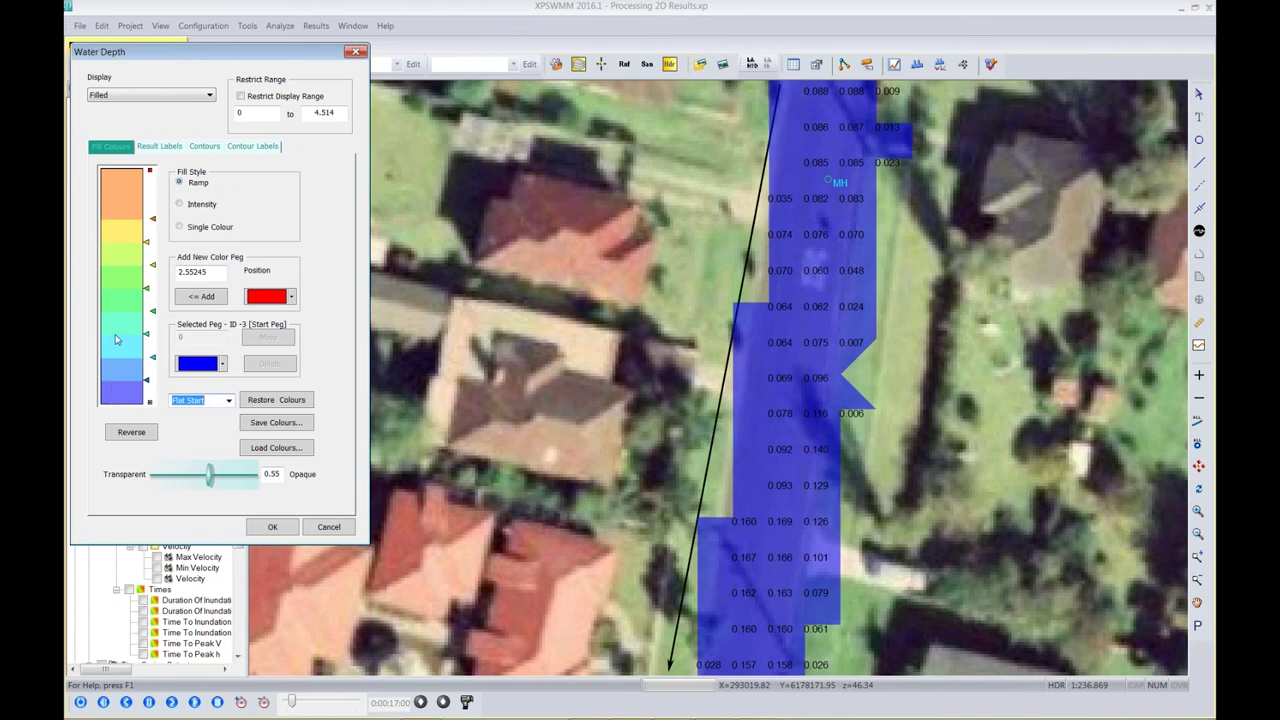
{"action": "left_click", "coordinate": [274, 529]}
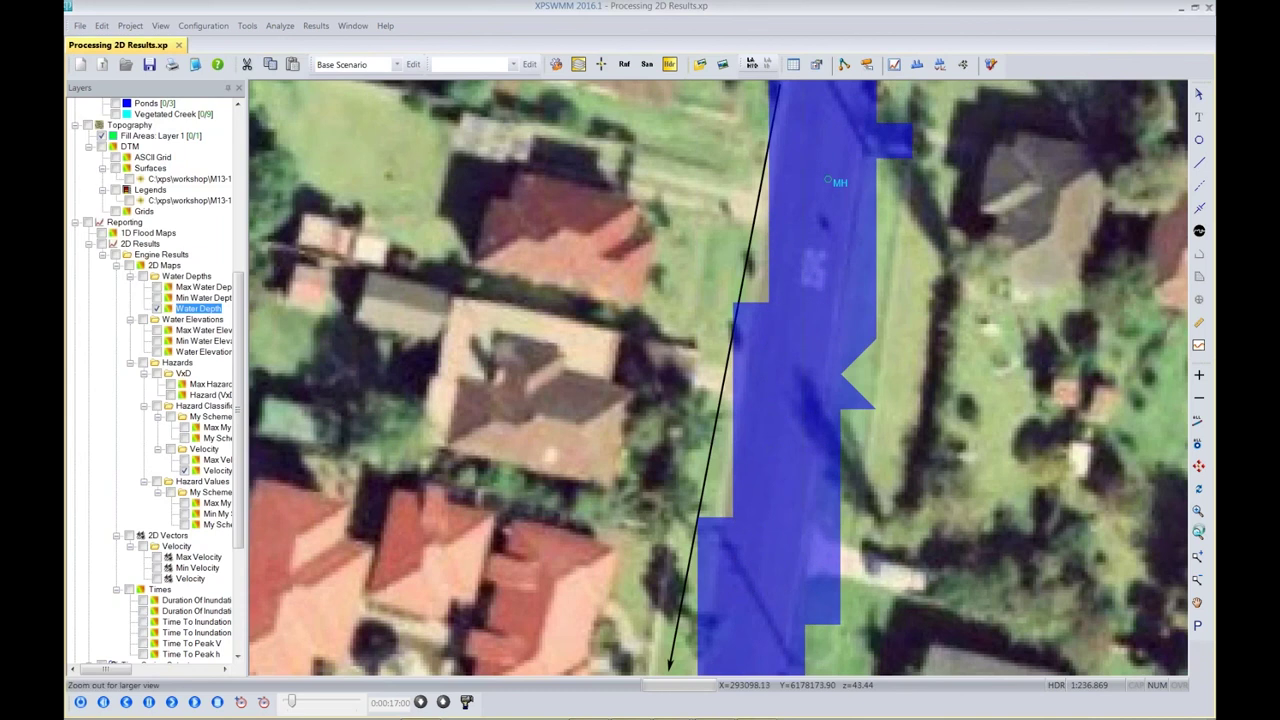
Play the Water Depth animation to 0:01:04:00 across the wider neighbourhood and the southern creek
{"action": "left_click", "coordinate": [1198, 534]}
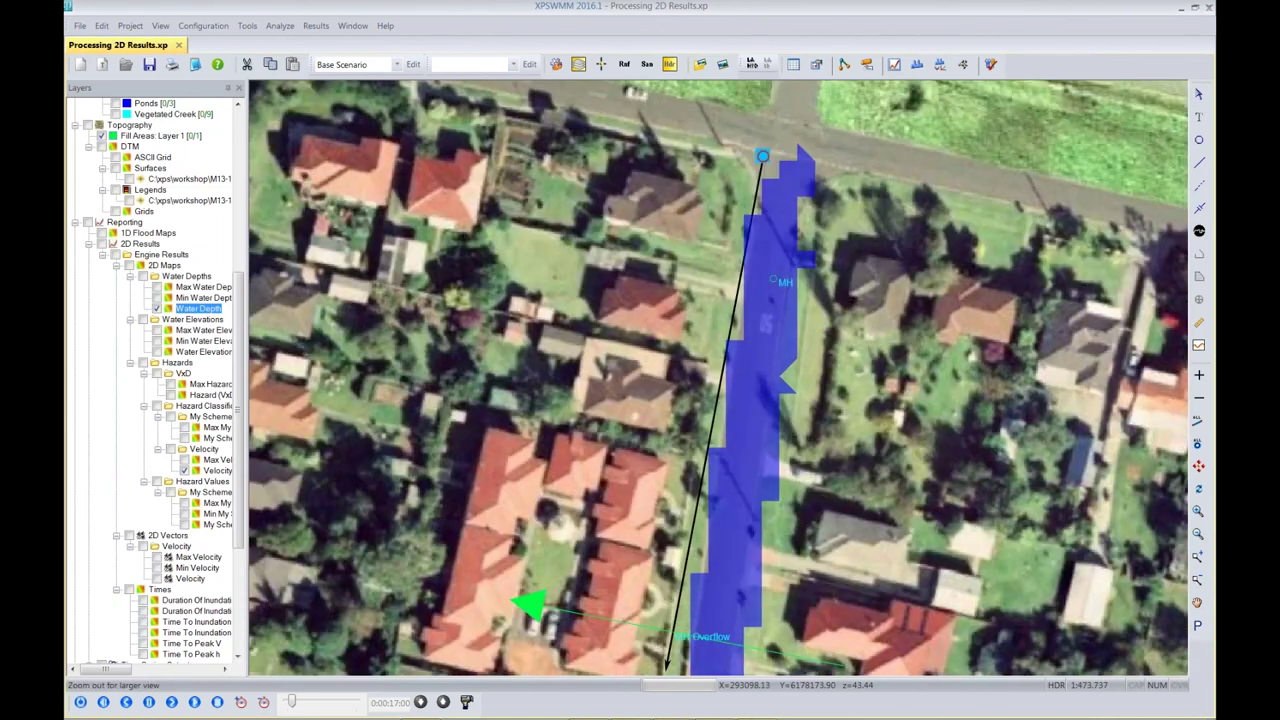
{"action": "left_click", "coordinate": [1198, 534]}
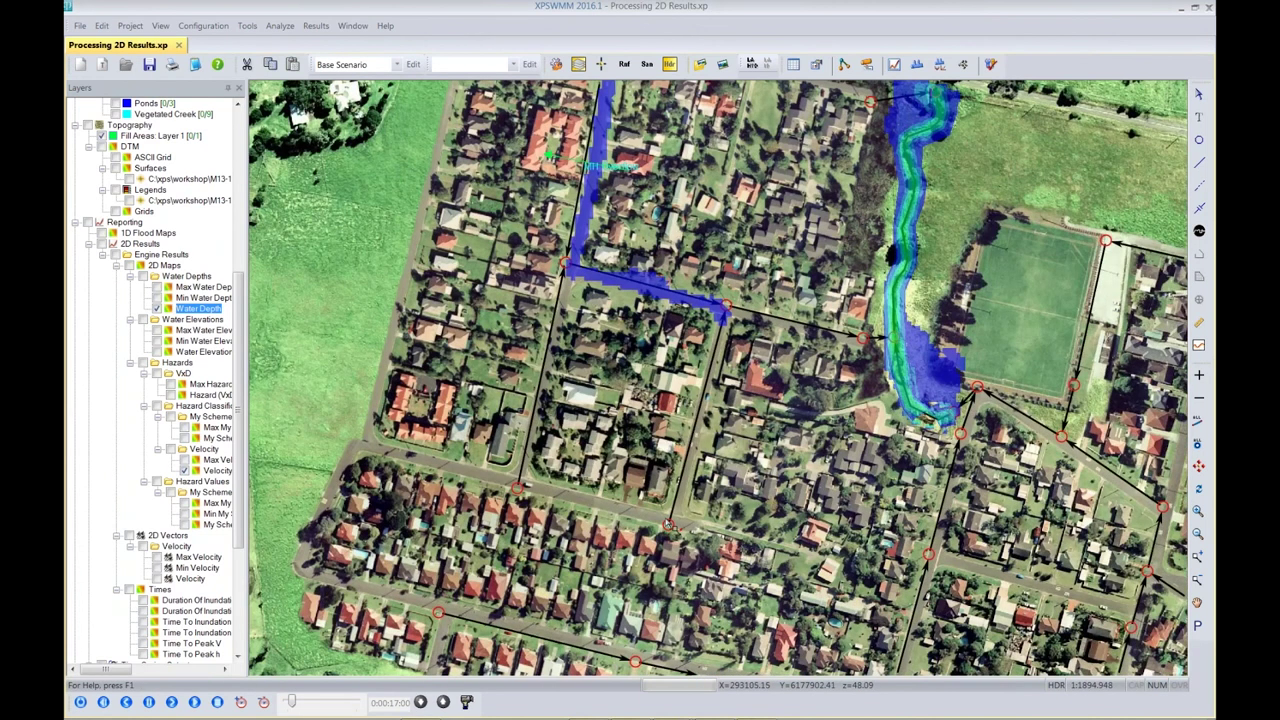
{"action": "scroll", "coordinate": [718, 378], "scroll_direction": "down", "scroll_amount": 3}
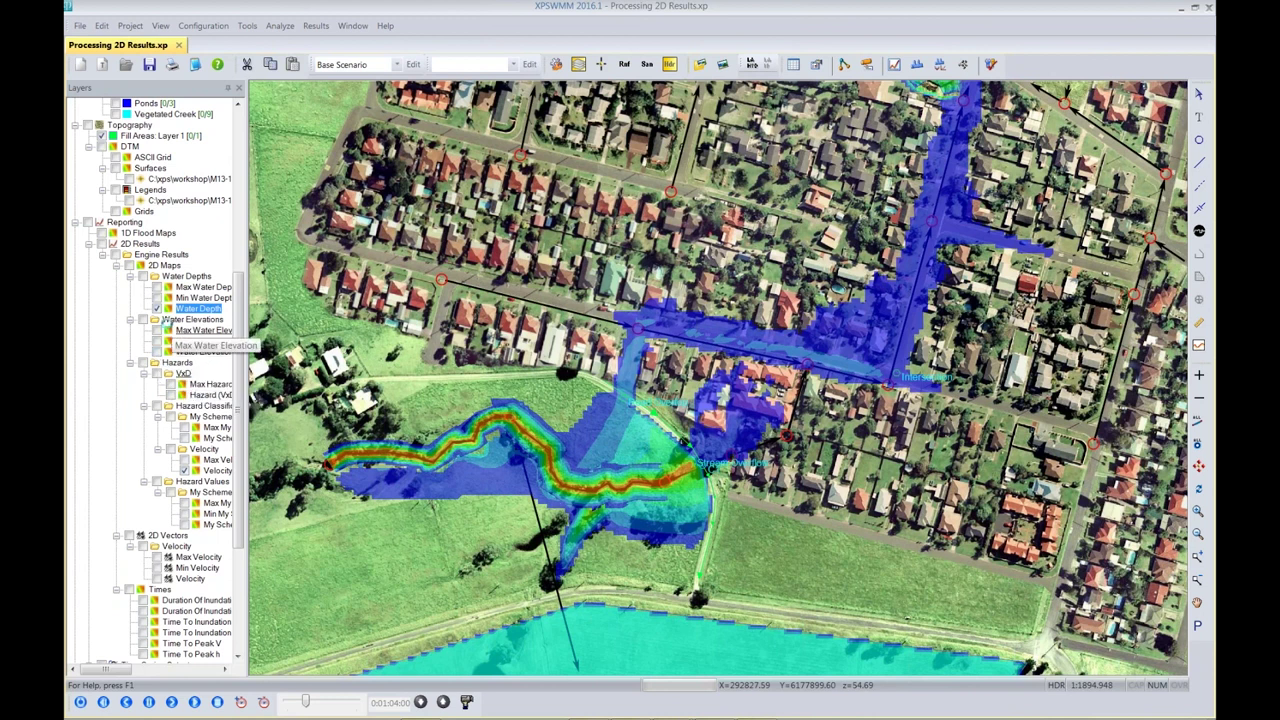
Replace the Water Depth map with Max Hazard (VxD) and open its display properties beside the layer list
{"action": "left_click", "coordinate": [157, 310]}
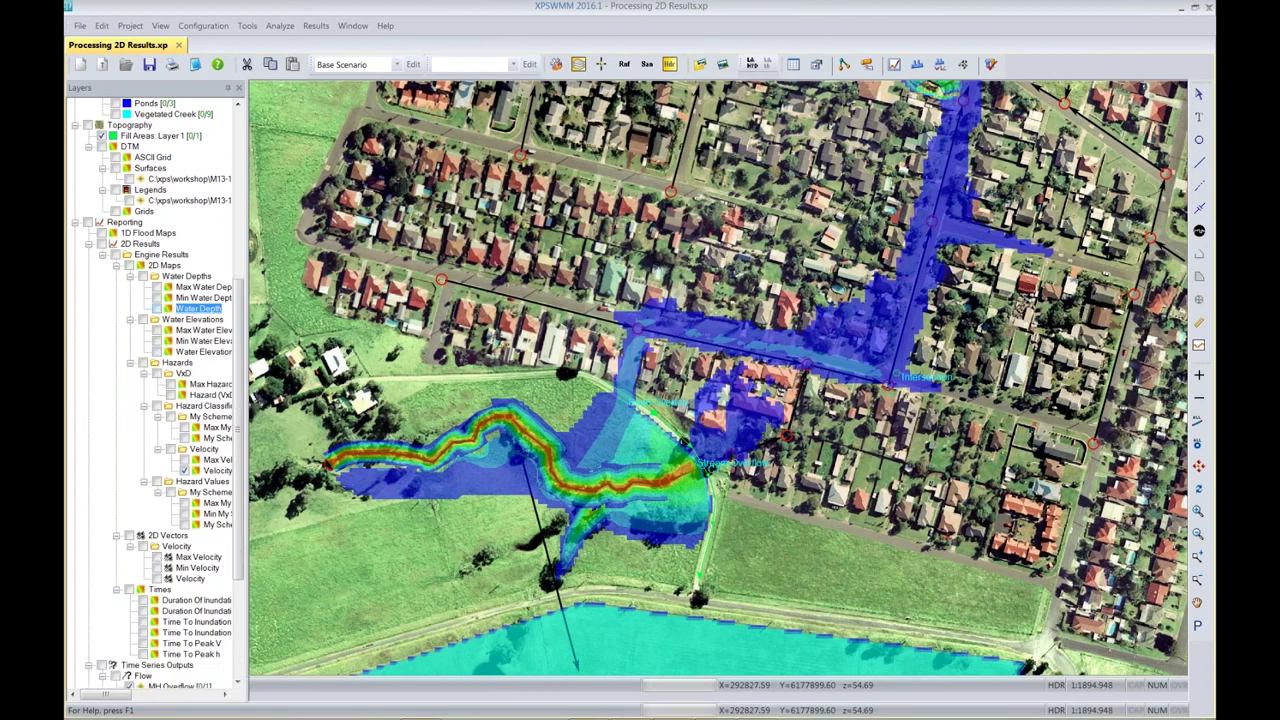
{"action": "left_click", "coordinate": [170, 384]}
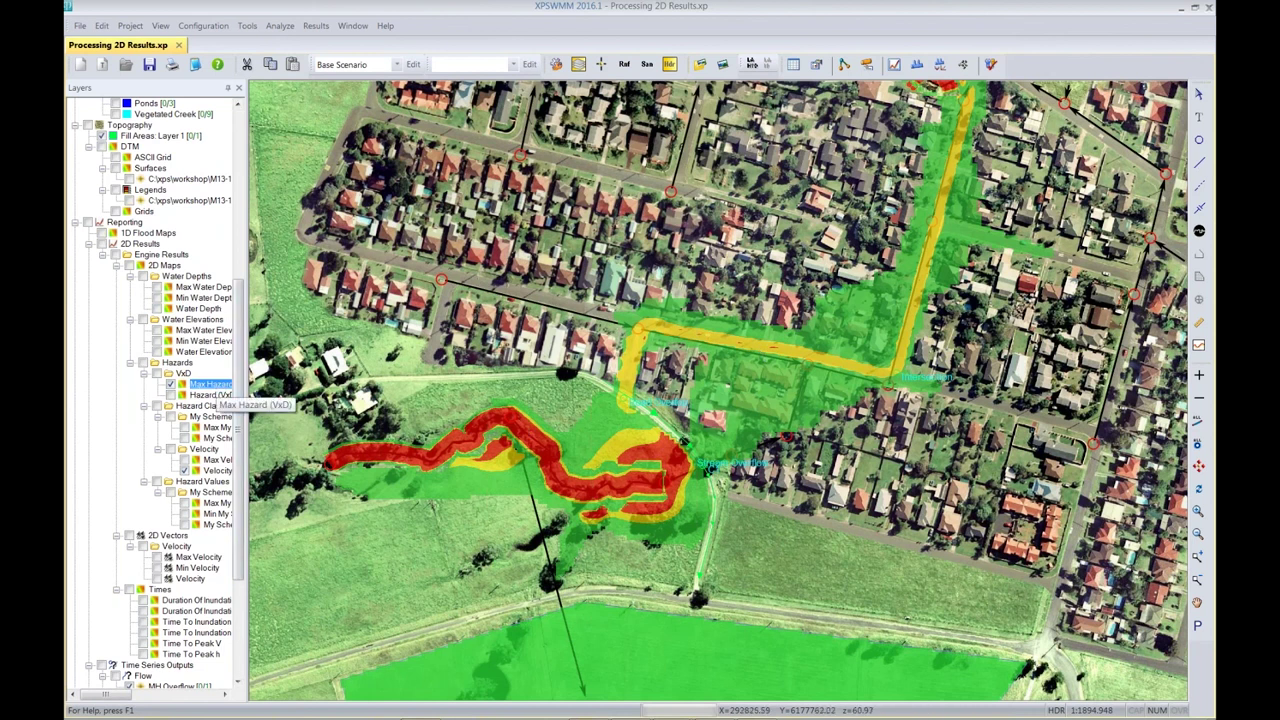
{"action": "right_click", "coordinate": [220, 388]}
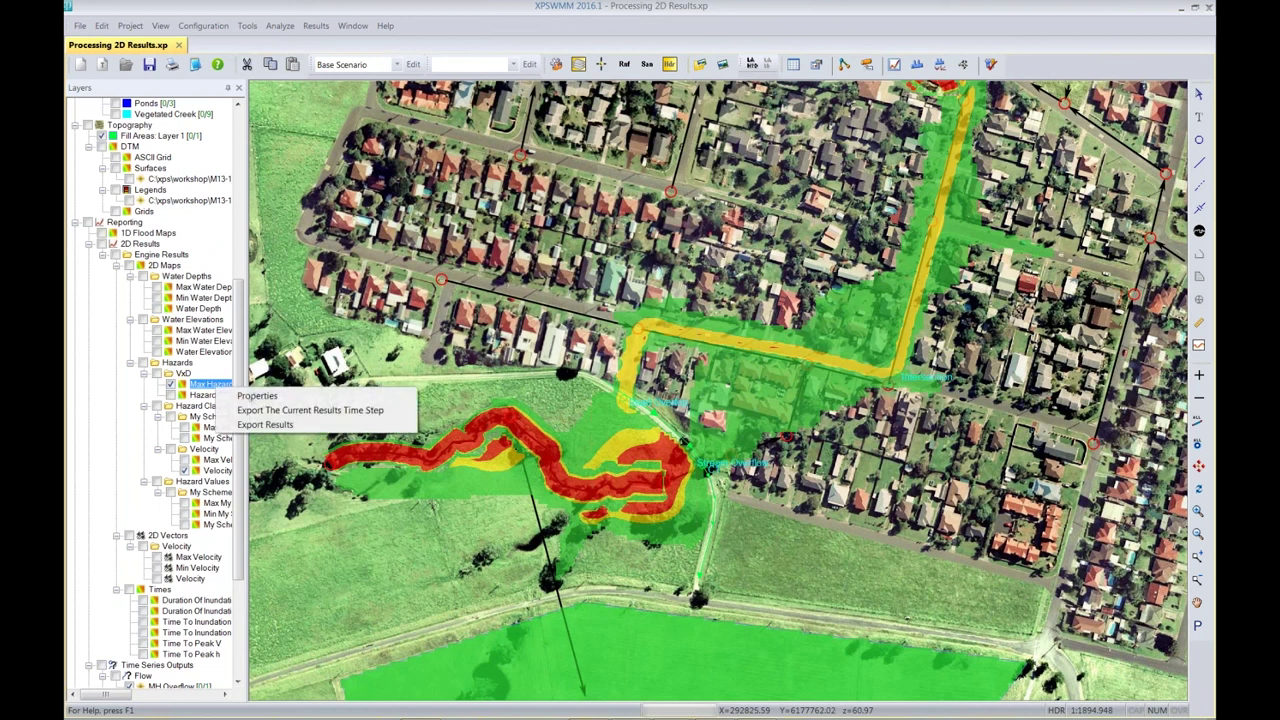
{"action": "left_click", "coordinate": [280, 397]}
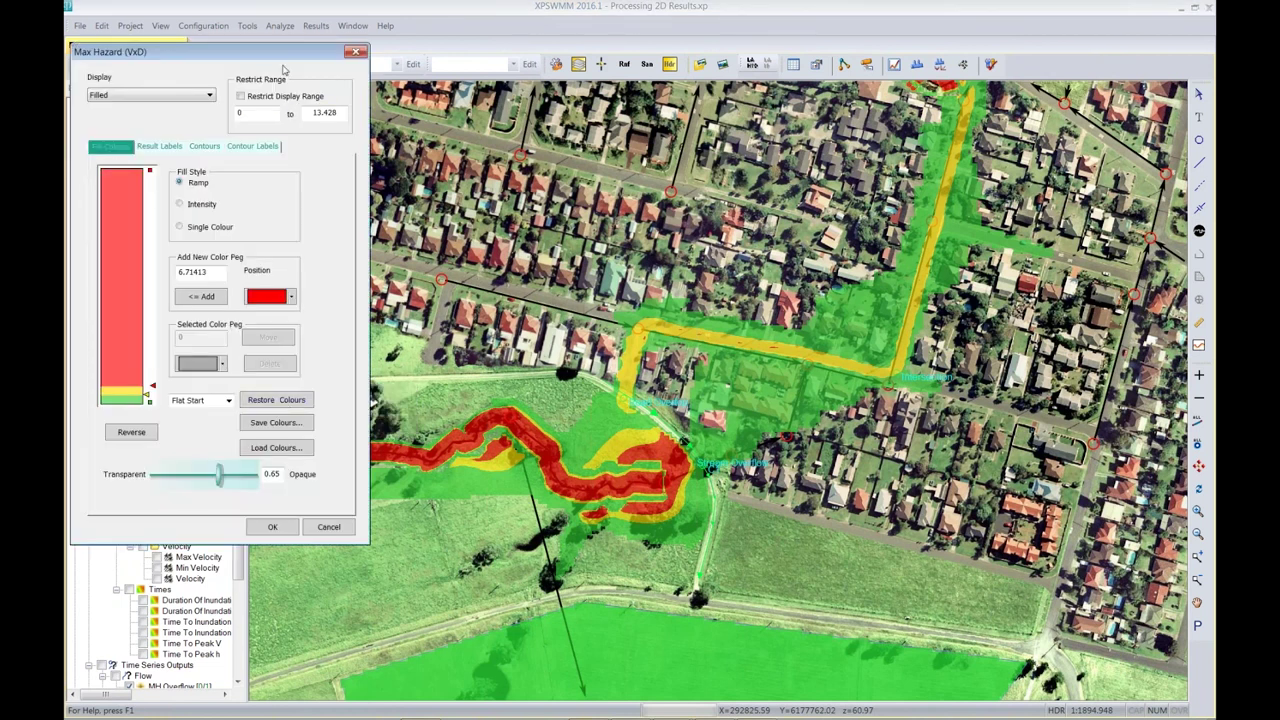
{"action": "left_click_drag", "start_coordinate": [283, 55], "coordinate": [498, 48]}
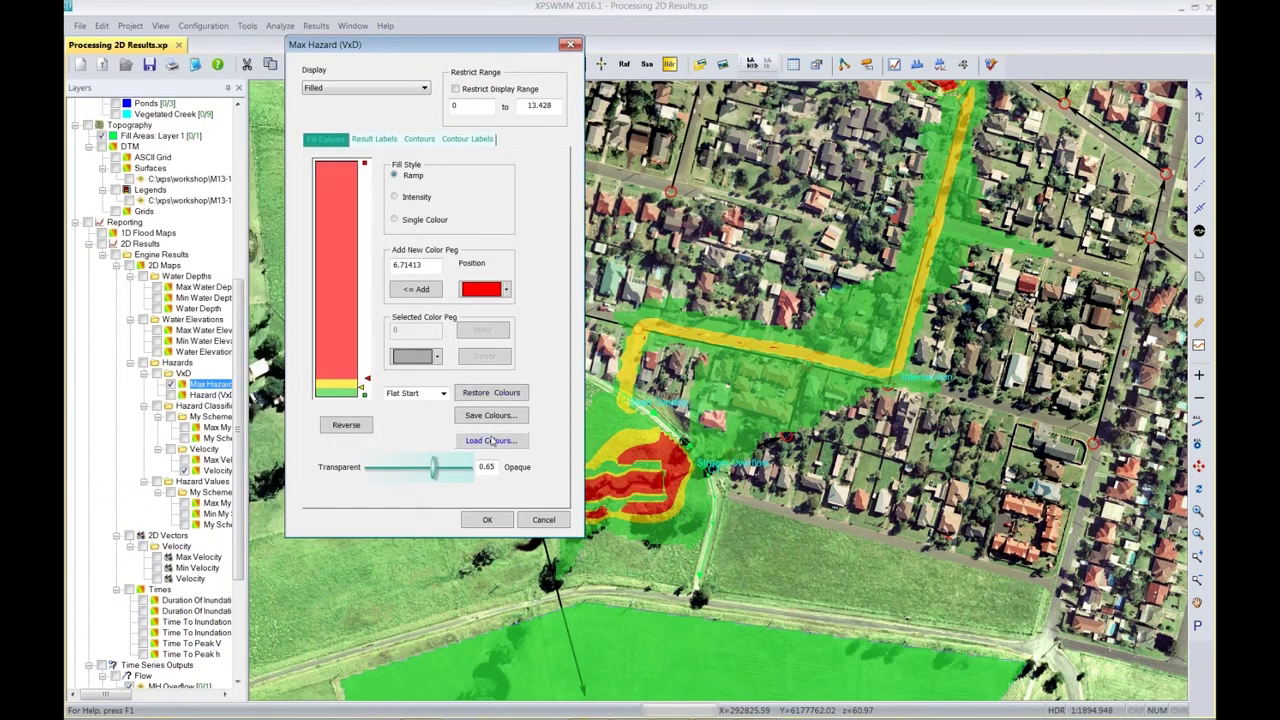
Load the Default.cip colour scheme from the C:\Projects\Webinar folder for the Max Hazard (VxD) fill and apply it
{"action": "left_click", "coordinate": [491, 441]}
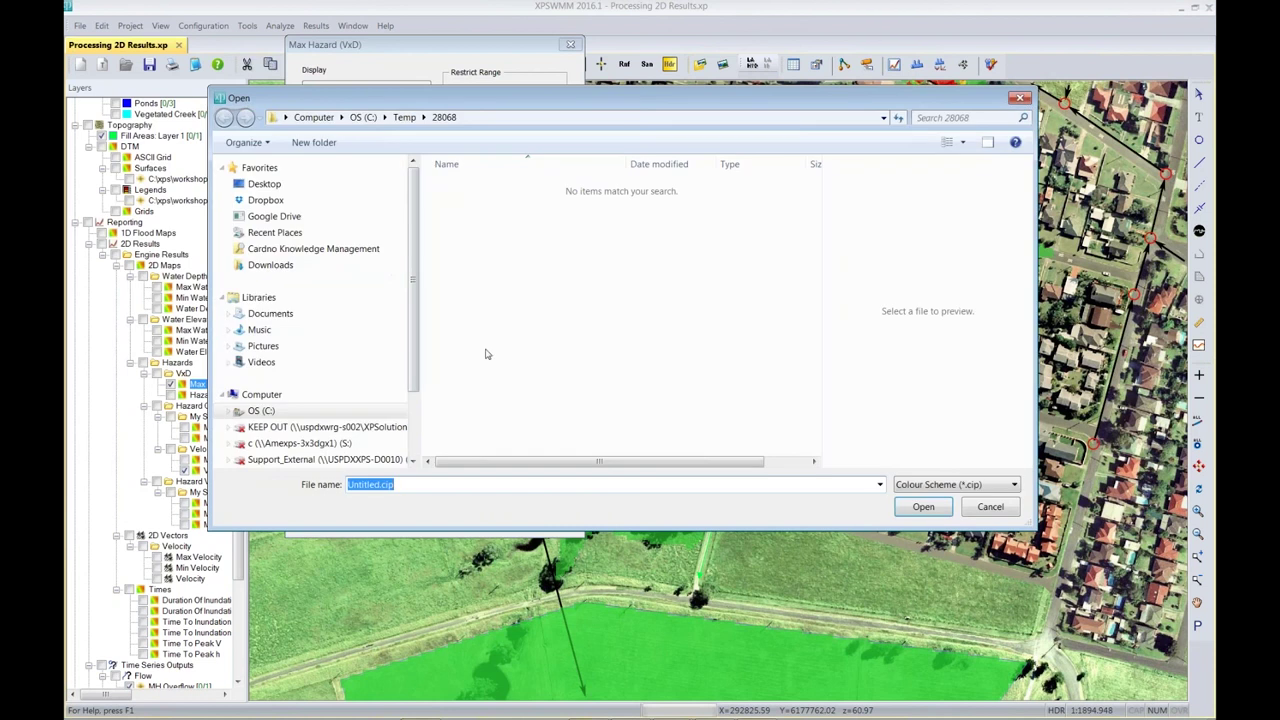
{"action": "left_click", "coordinate": [363, 117]}
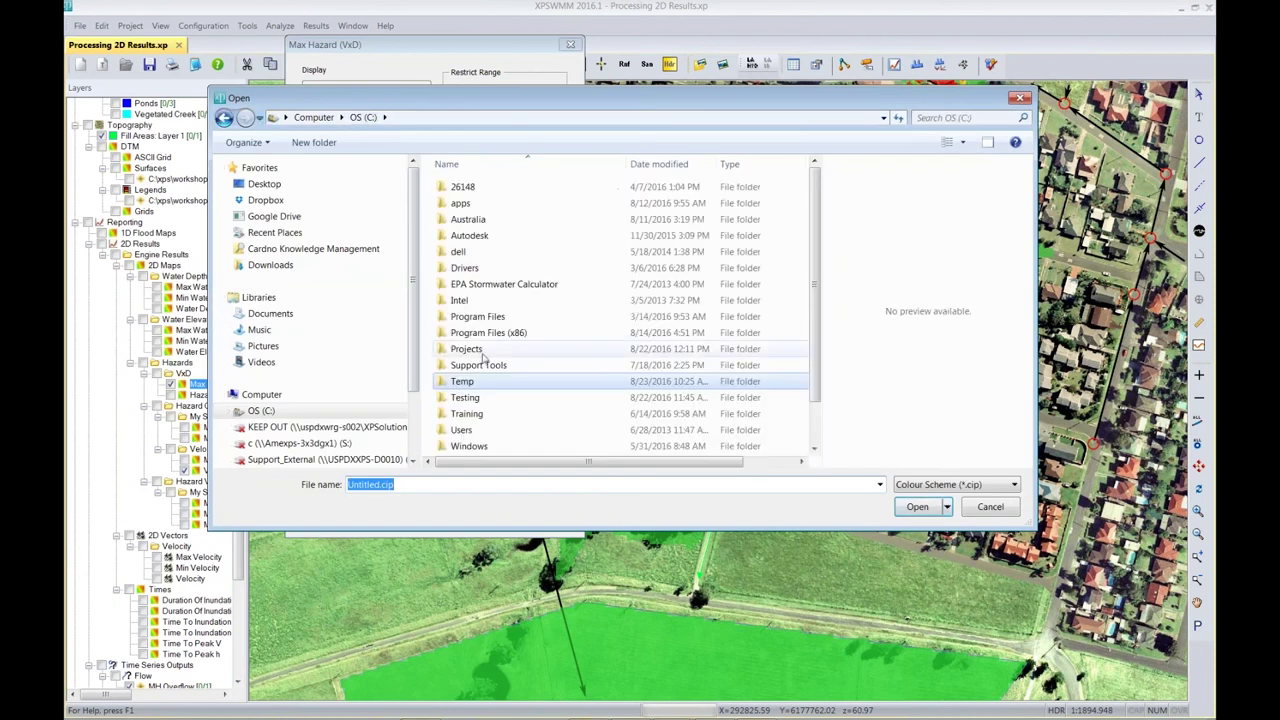
{"action": "double_click", "coordinate": [485, 349]}
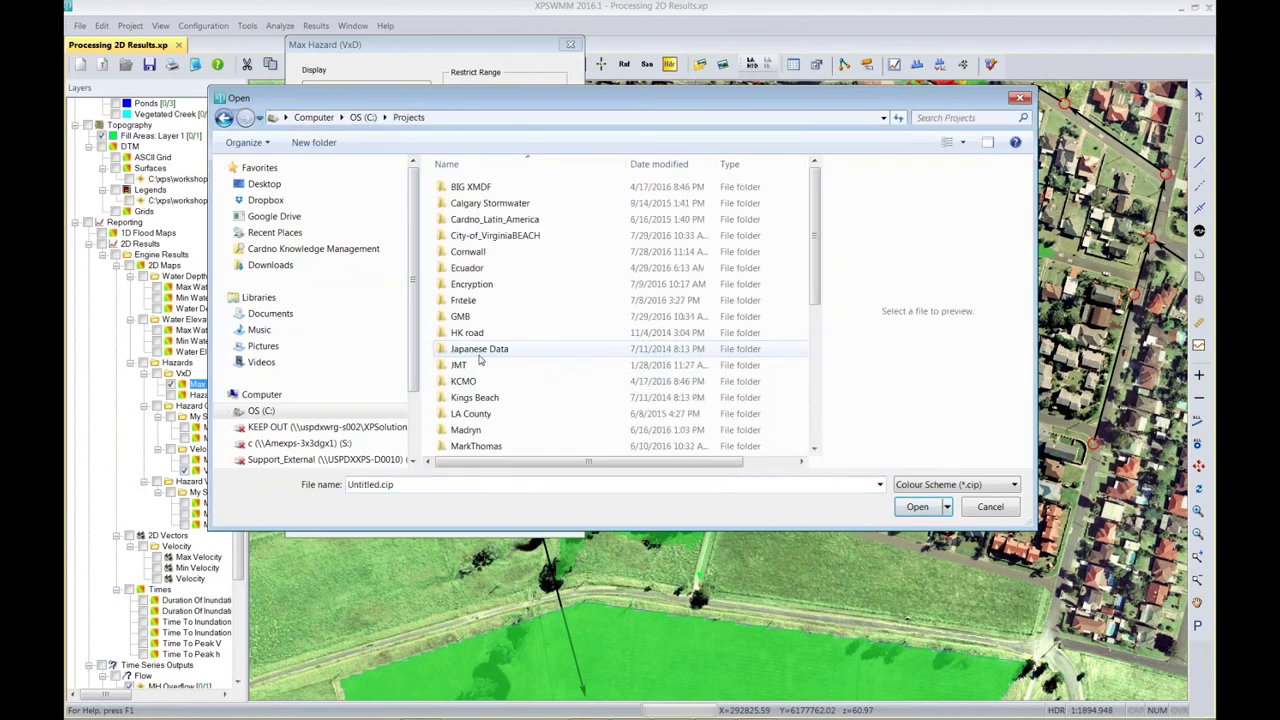
{"action": "scroll", "coordinate": [486, 415], "scroll_direction": "down", "scroll_amount": 4}
{"action": "scroll", "coordinate": [475, 428], "scroll_direction": "down", "scroll_amount": 2}
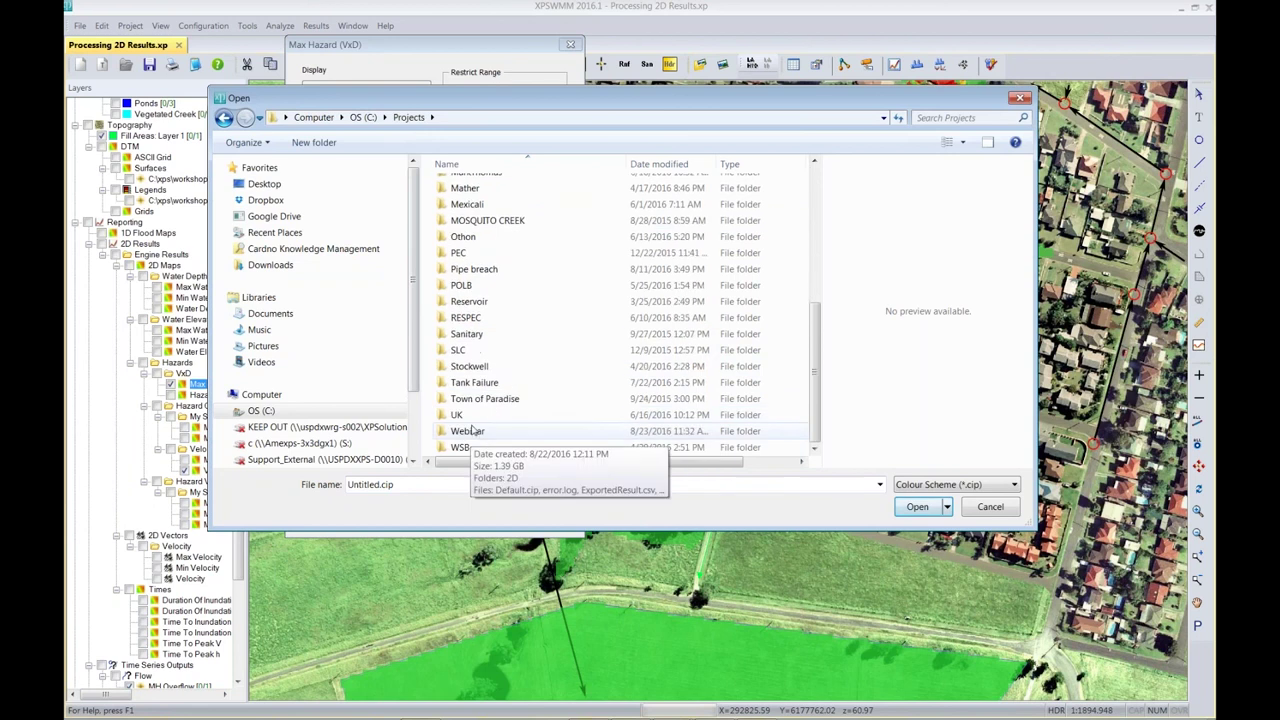
{"action": "double_click", "coordinate": [472, 430]}
{"action": "left_click", "coordinate": [467, 204]}
{"action": "double_click", "coordinate": [467, 204]}
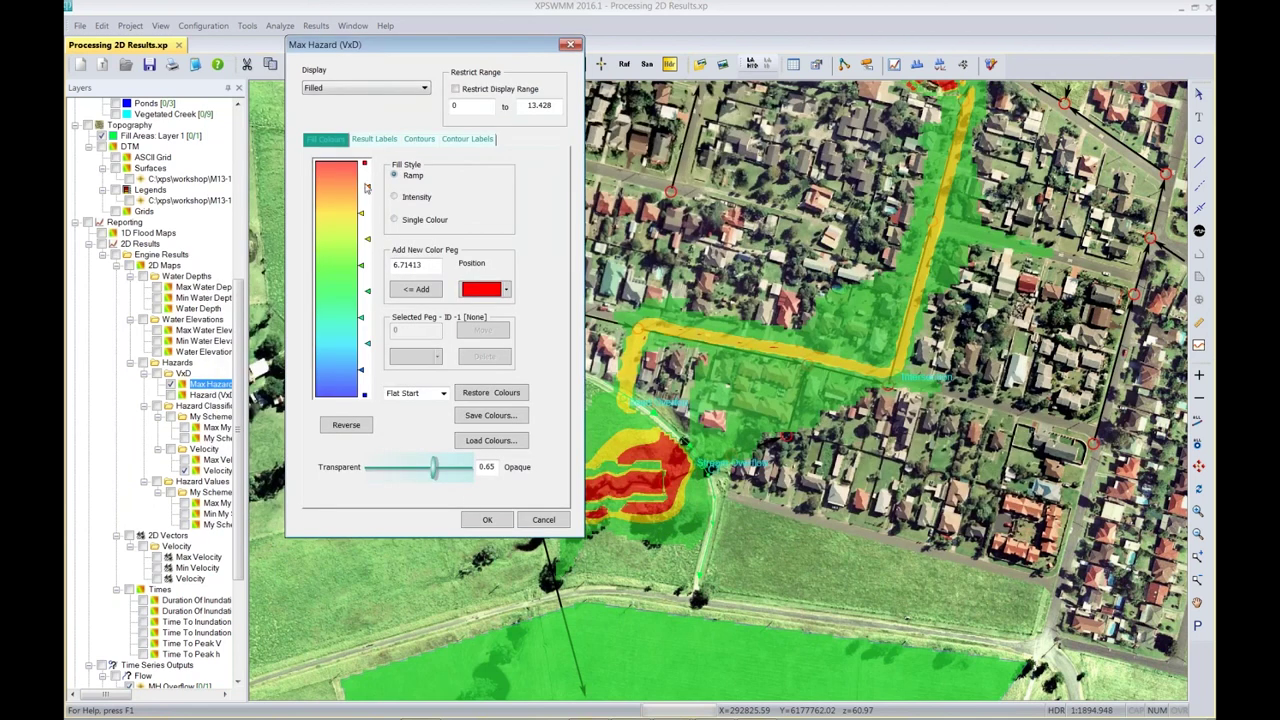
{"action": "left_click", "coordinate": [487, 520]}
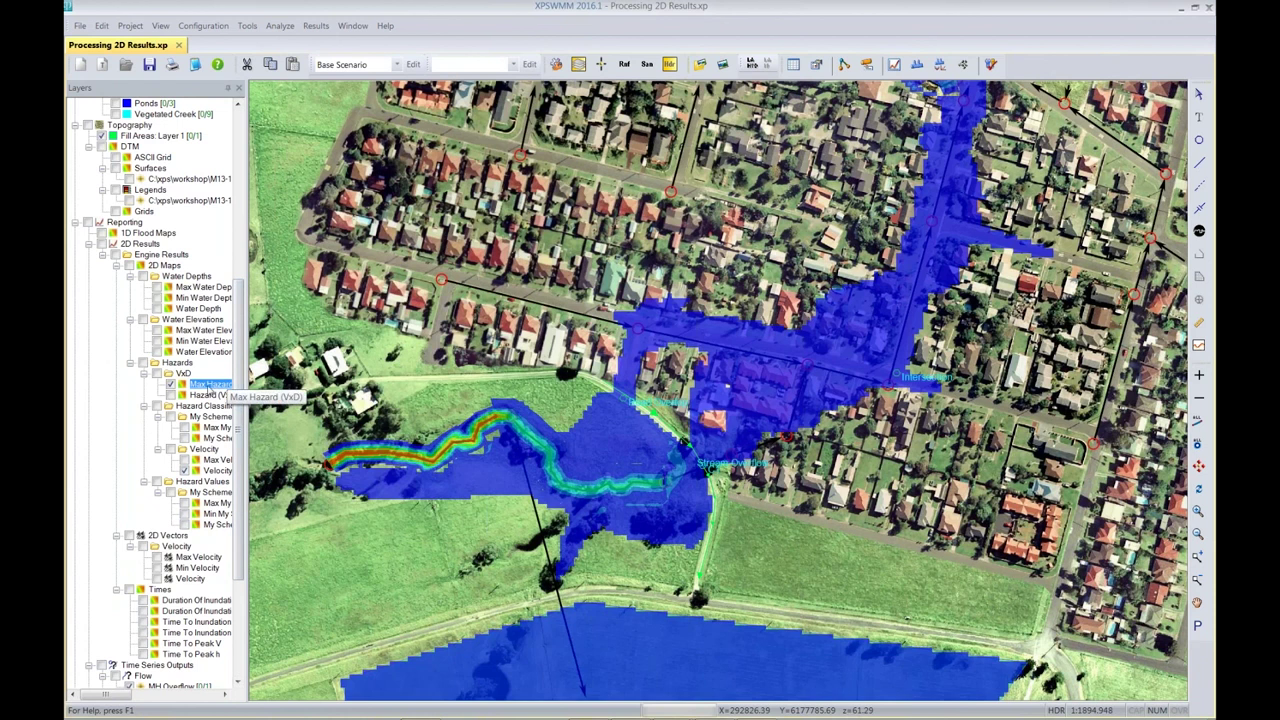
Load the Hazard GYR.cip colour scheme into the Max Hazard (VxD) fill colours
{"action": "right_click", "coordinate": [210, 386]}
{"action": "left_click", "coordinate": [250, 393]}
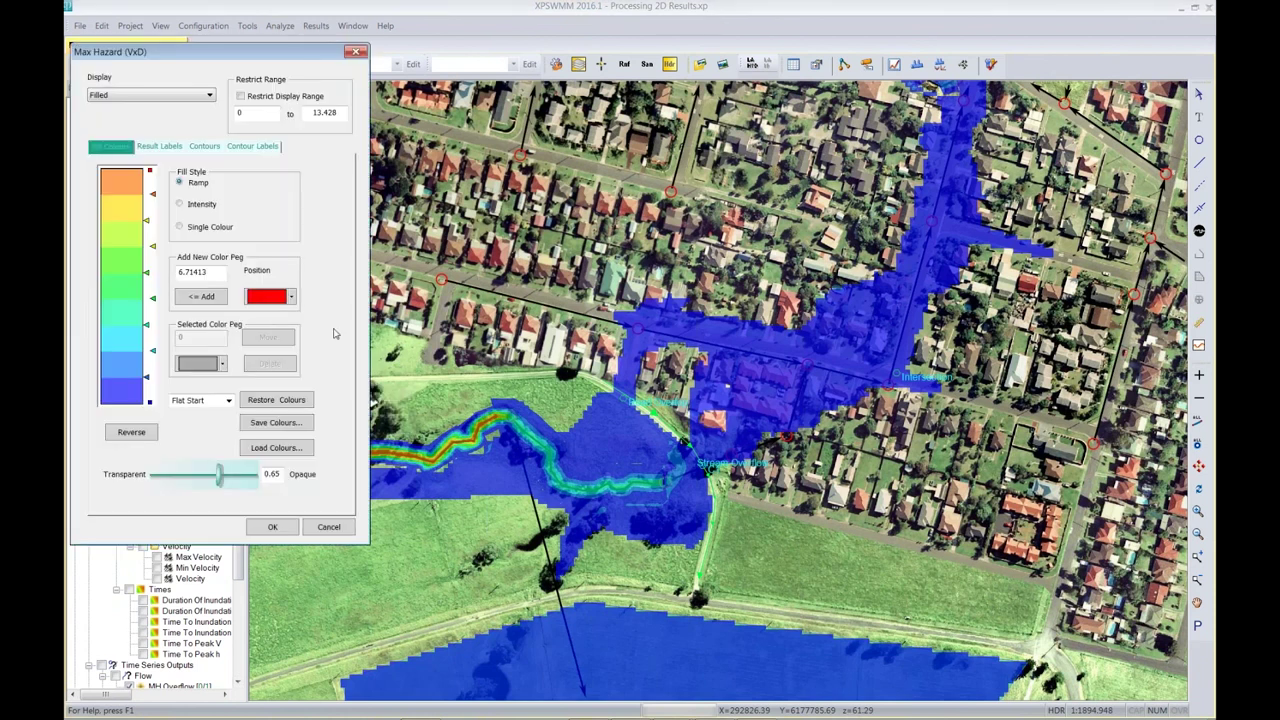
{"action": "left_click", "coordinate": [278, 447]}
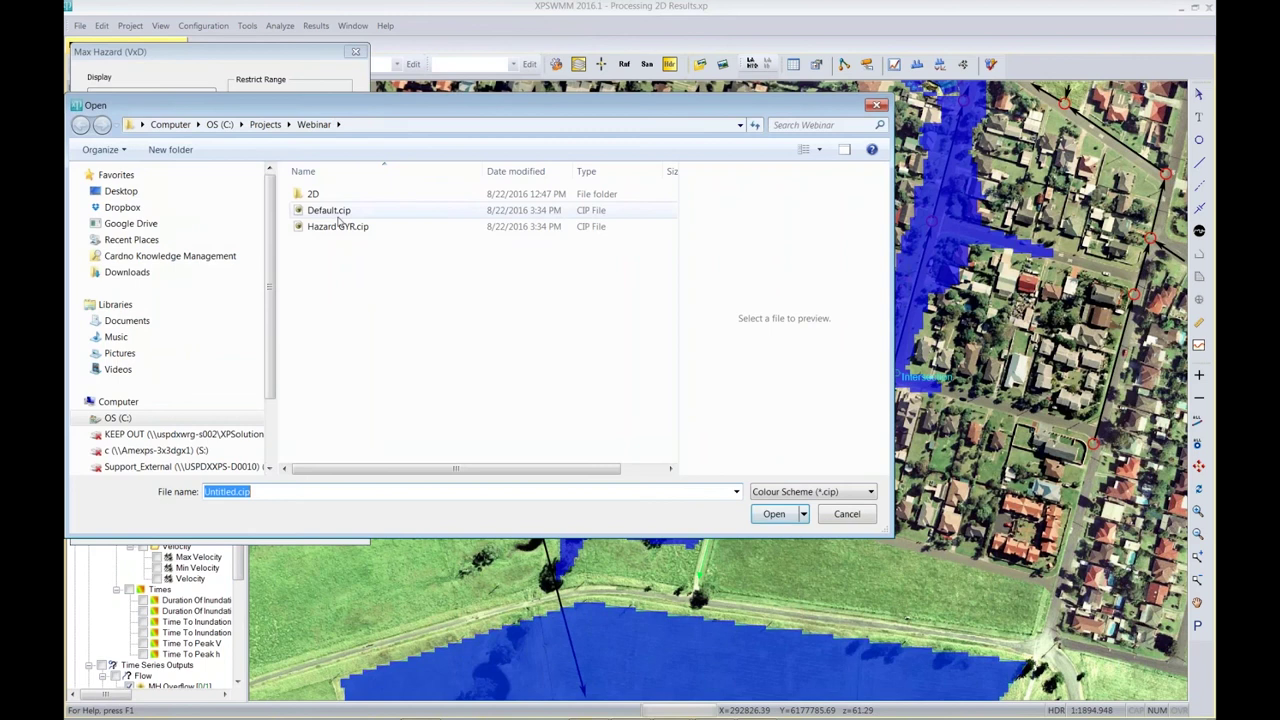
{"action": "double_click", "coordinate": [330, 226]}
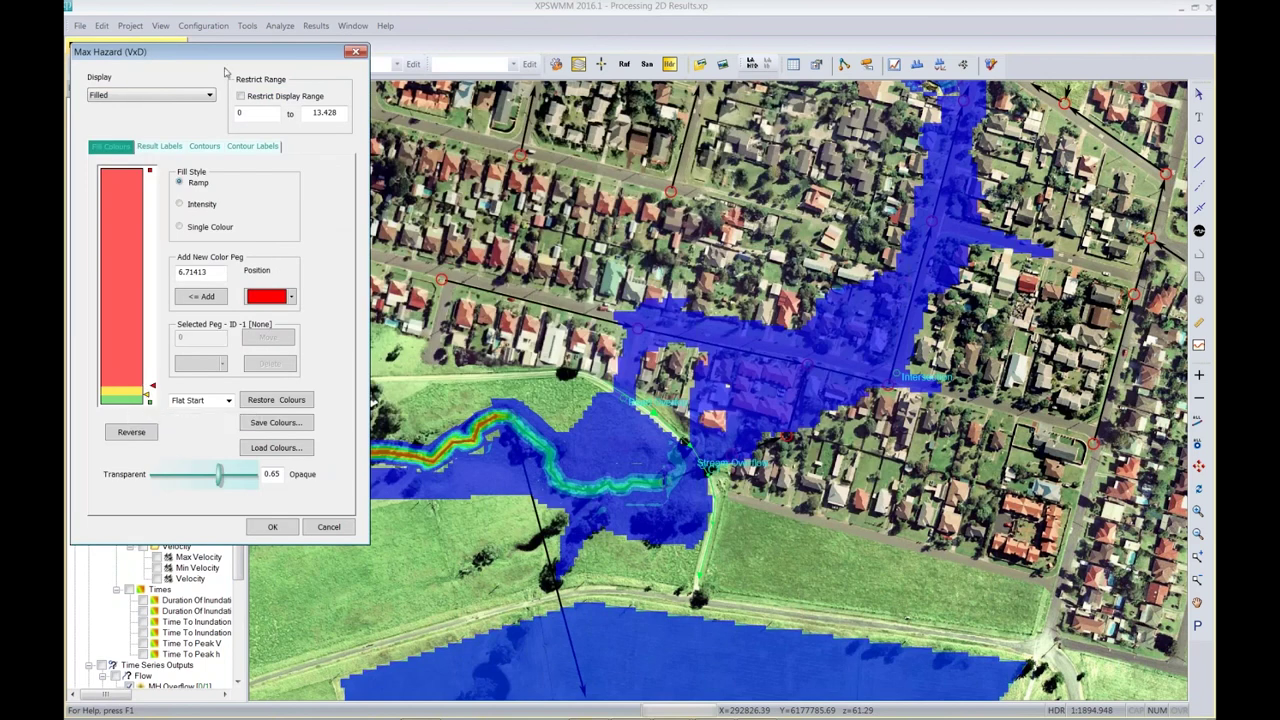
{"action": "left_click_drag", "start_coordinate": [229, 55], "coordinate": [424, 48]}
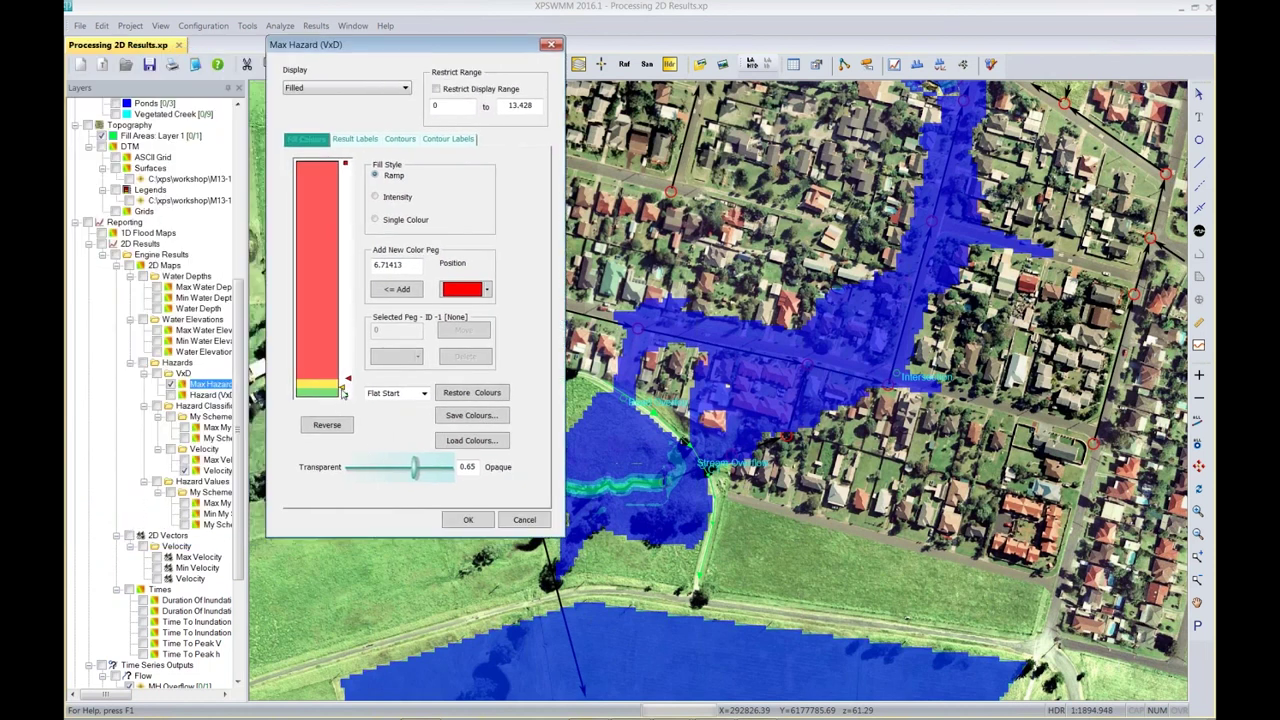
Move the yellow colour peg of the Max Hazard (VxD) fill to 0.5 and apply the settings
{"action": "mouse_move", "coordinate": [343, 392]}
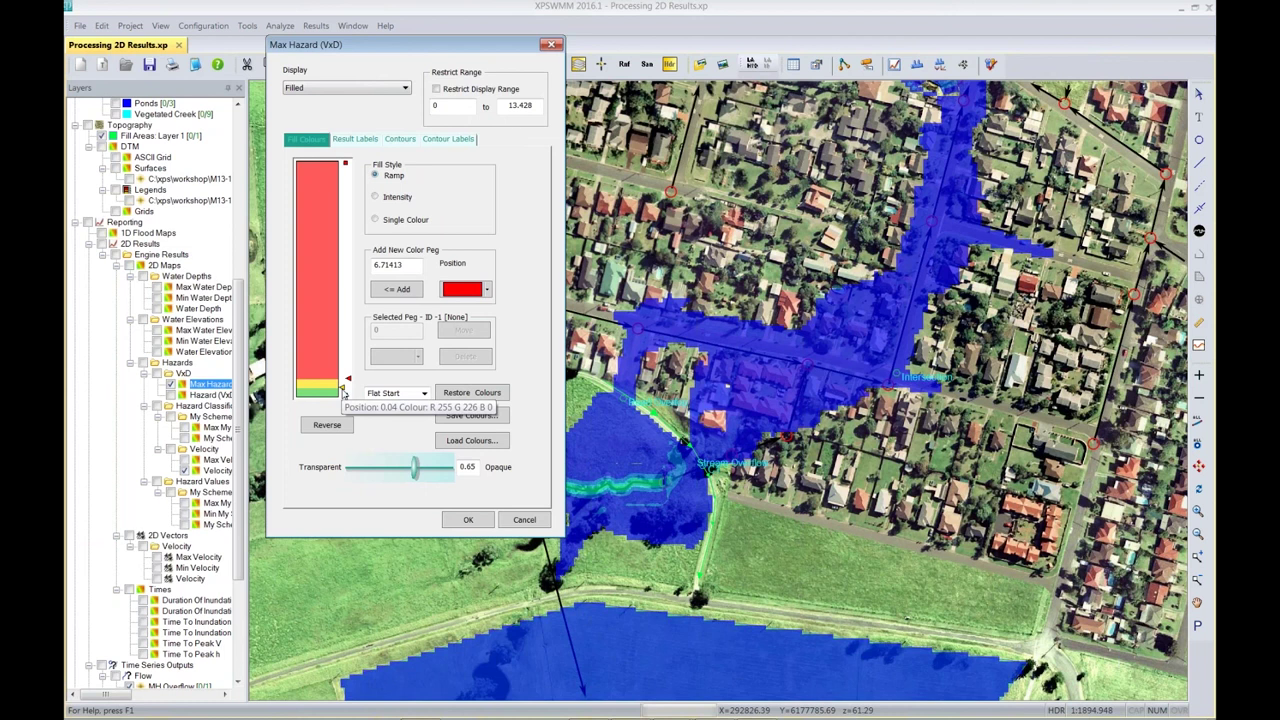
{"action": "left_click", "coordinate": [343, 392]}
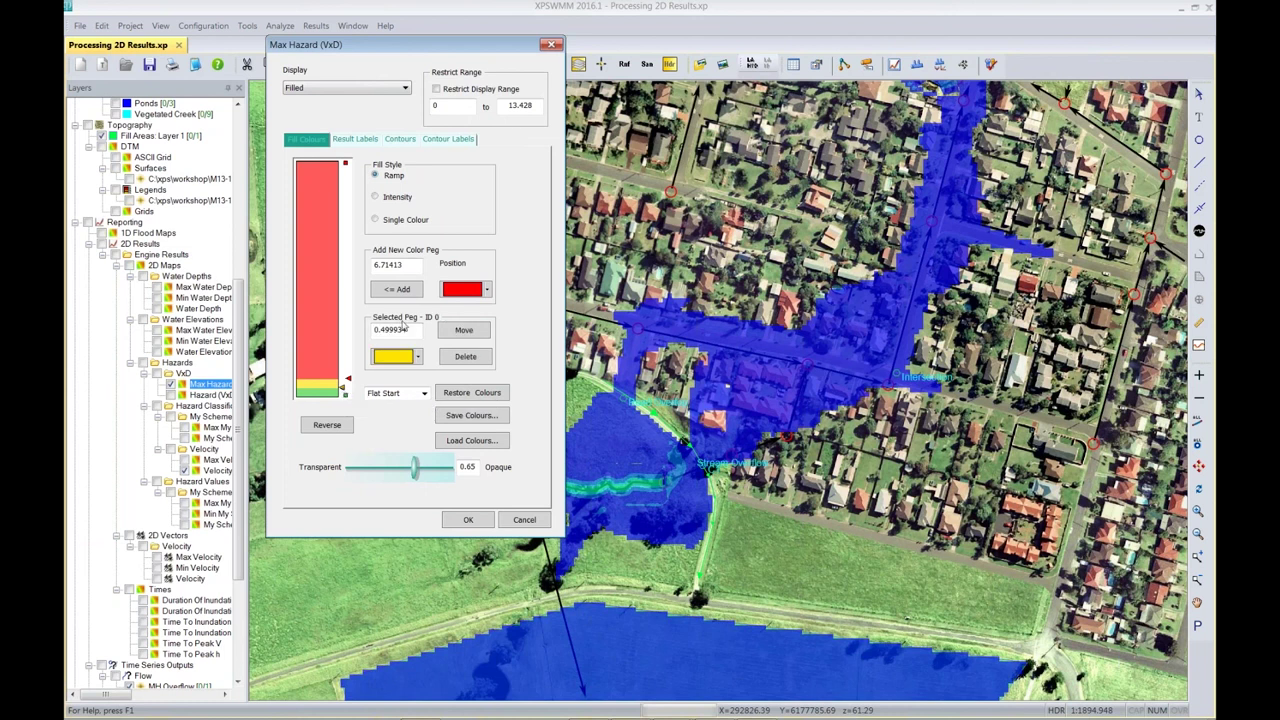
{"action": "left_click_drag", "start_coordinate": [410, 329], "coordinate": [393, 330]}
{"action": "type", "text": "5"}
{"action": "left_click", "coordinate": [464, 330]}
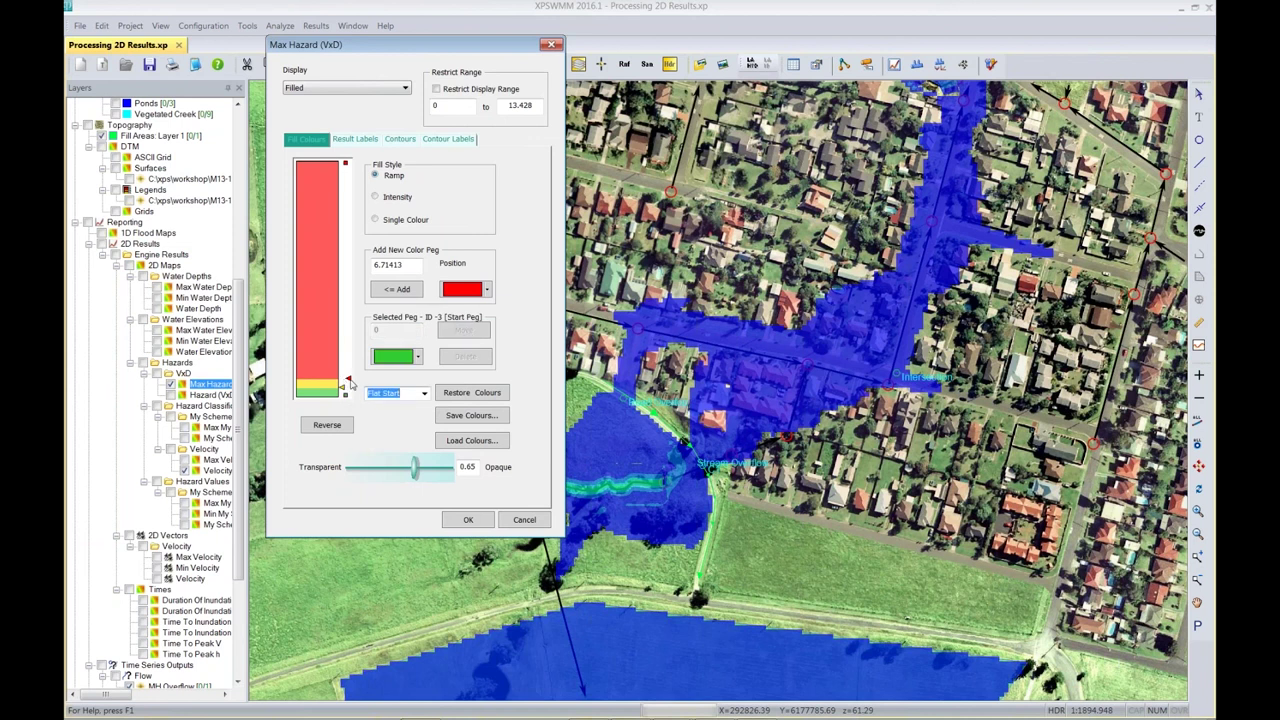
{"action": "left_click", "coordinate": [468, 519]}
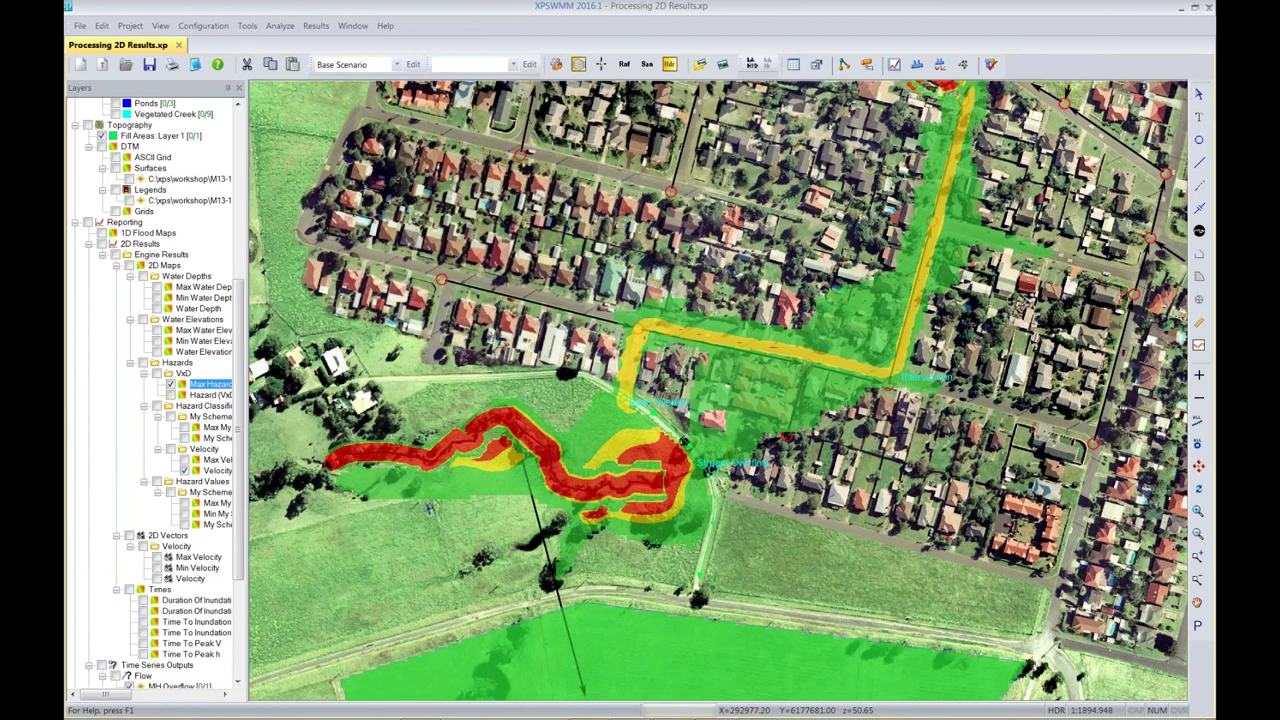
Check the fill colour settings of the Max Hazard (VxD) map and switch to the PowerPoint slide show
{"action": "mouse_move", "coordinate": [638, 494]}
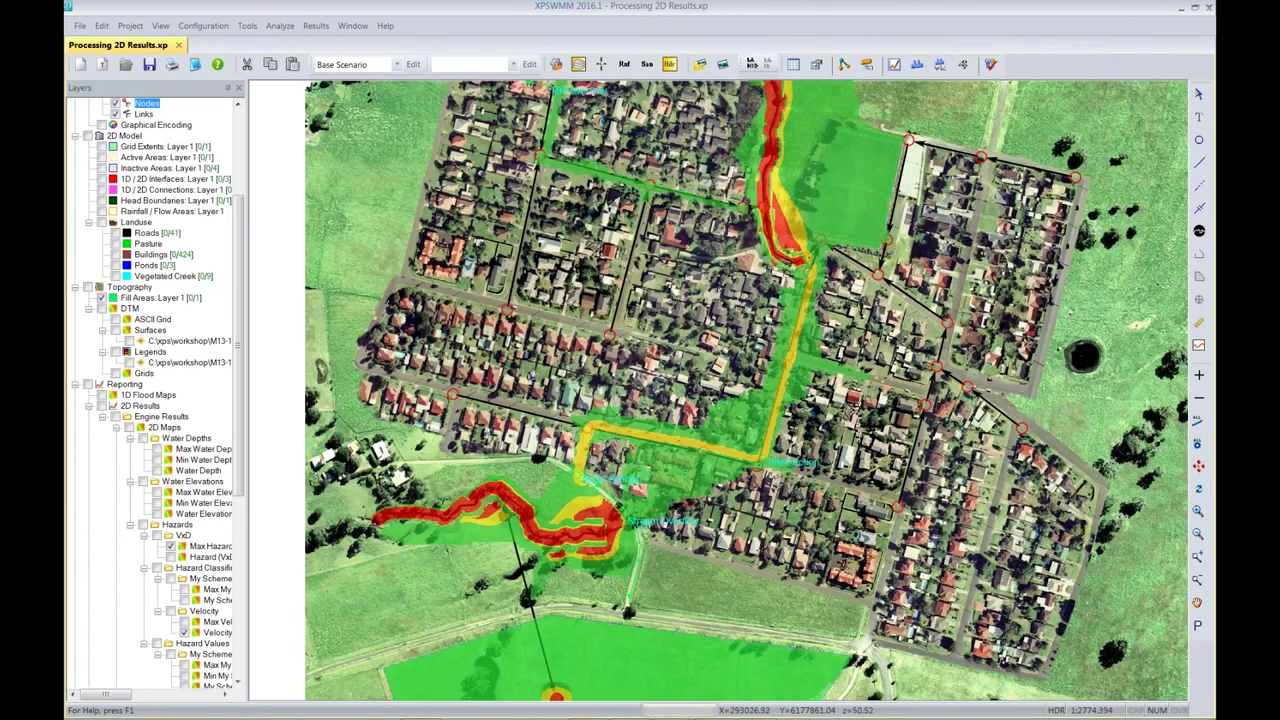
{"action": "scroll", "coordinate": [200, 440], "scroll_direction": "down", "scroll_amount": 3}
{"action": "left_click", "coordinate": [207, 438]}
{"action": "right_click", "coordinate": [230, 440]}
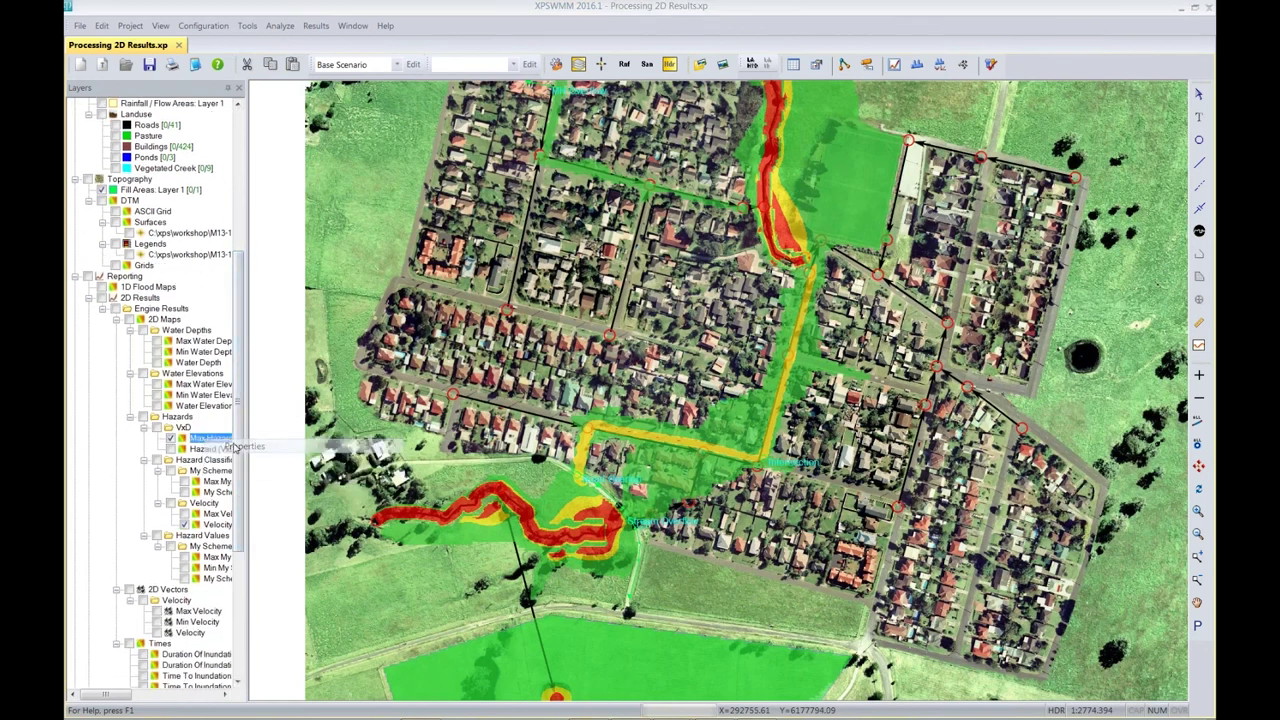
{"action": "left_click", "coordinate": [248, 445]}
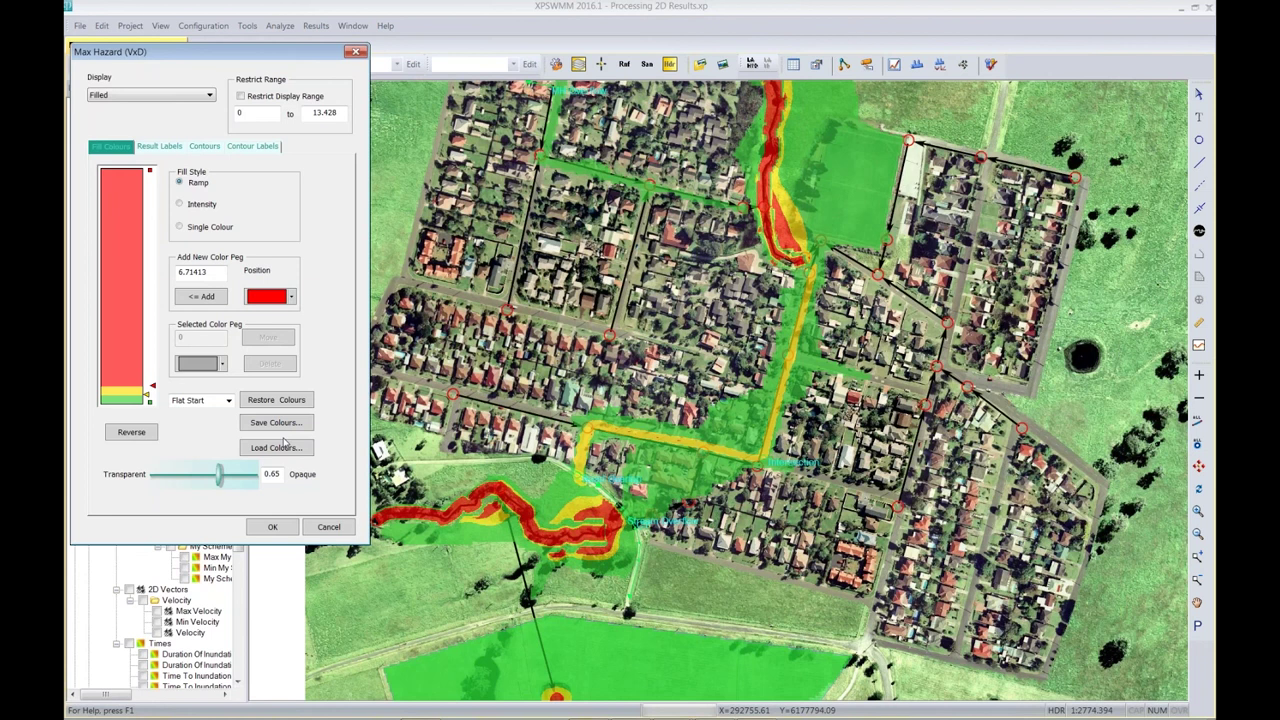
{"action": "left_click", "coordinate": [326, 528]}
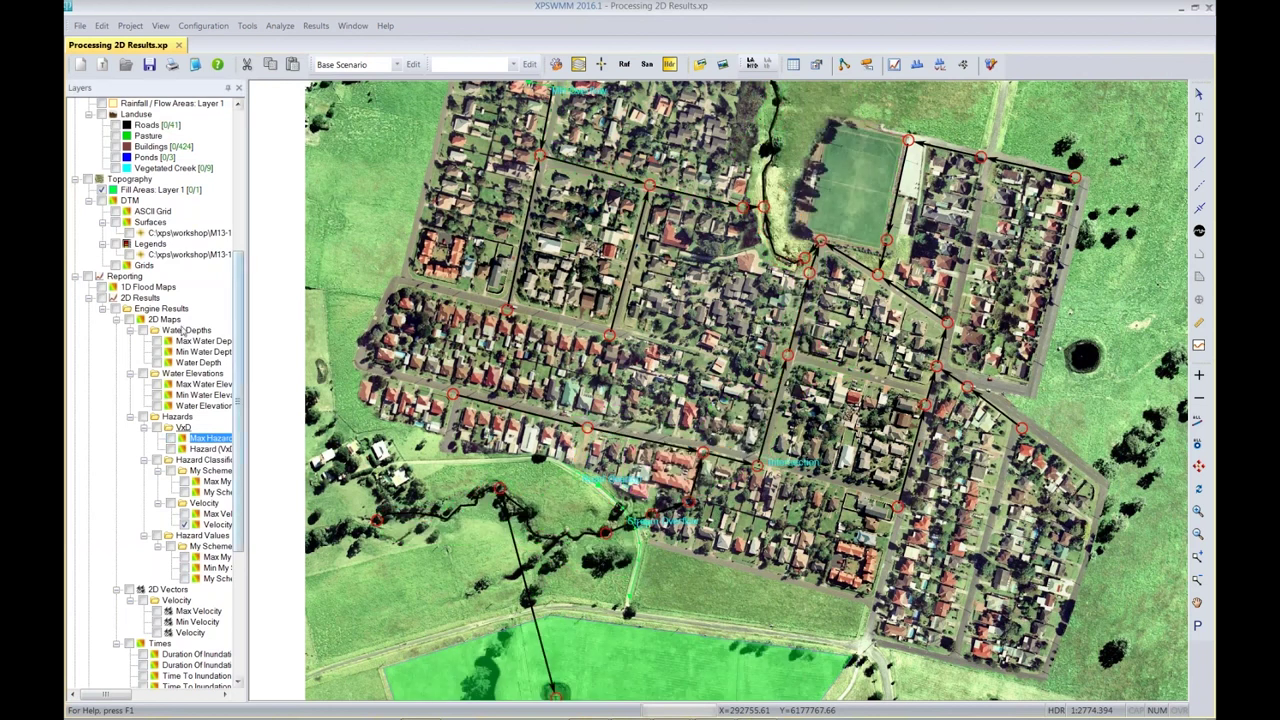
{"action": "key", "text": "alt+Tab"}
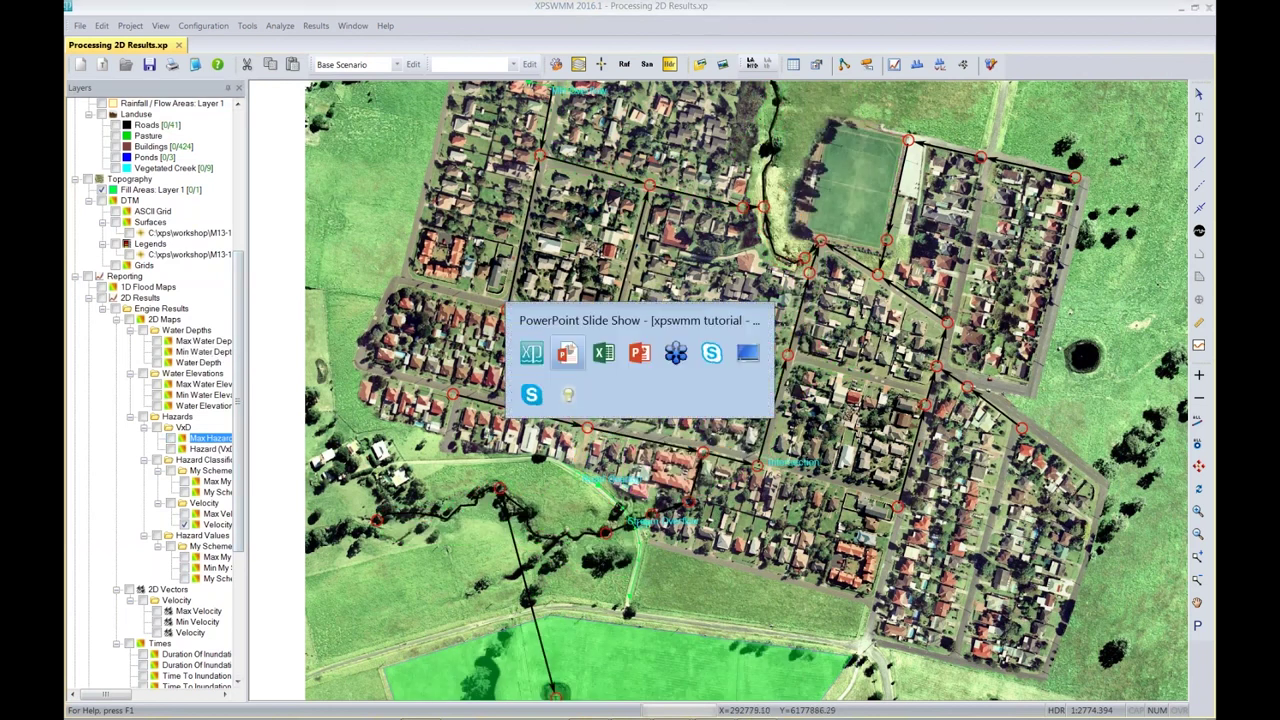
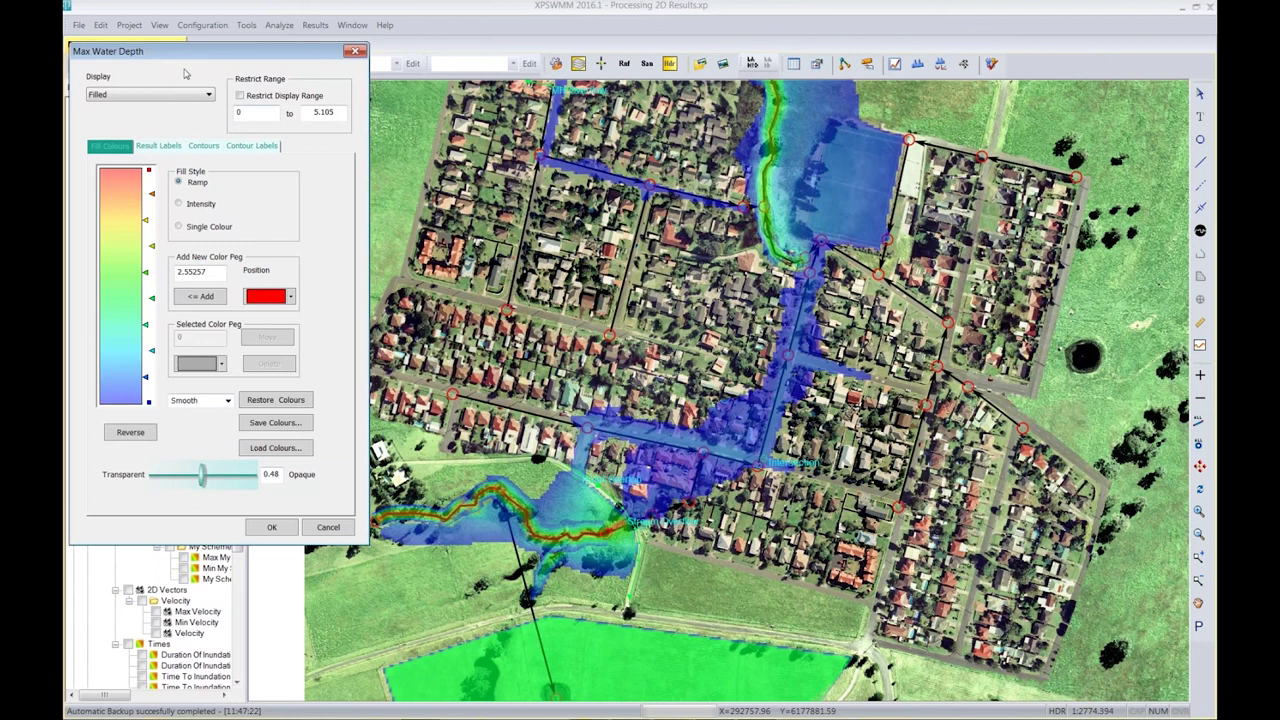
Set the Max Water Depth display to Fill and Smooth Contours and apply it
{"action": "left_click", "coordinate": [189, 94]}
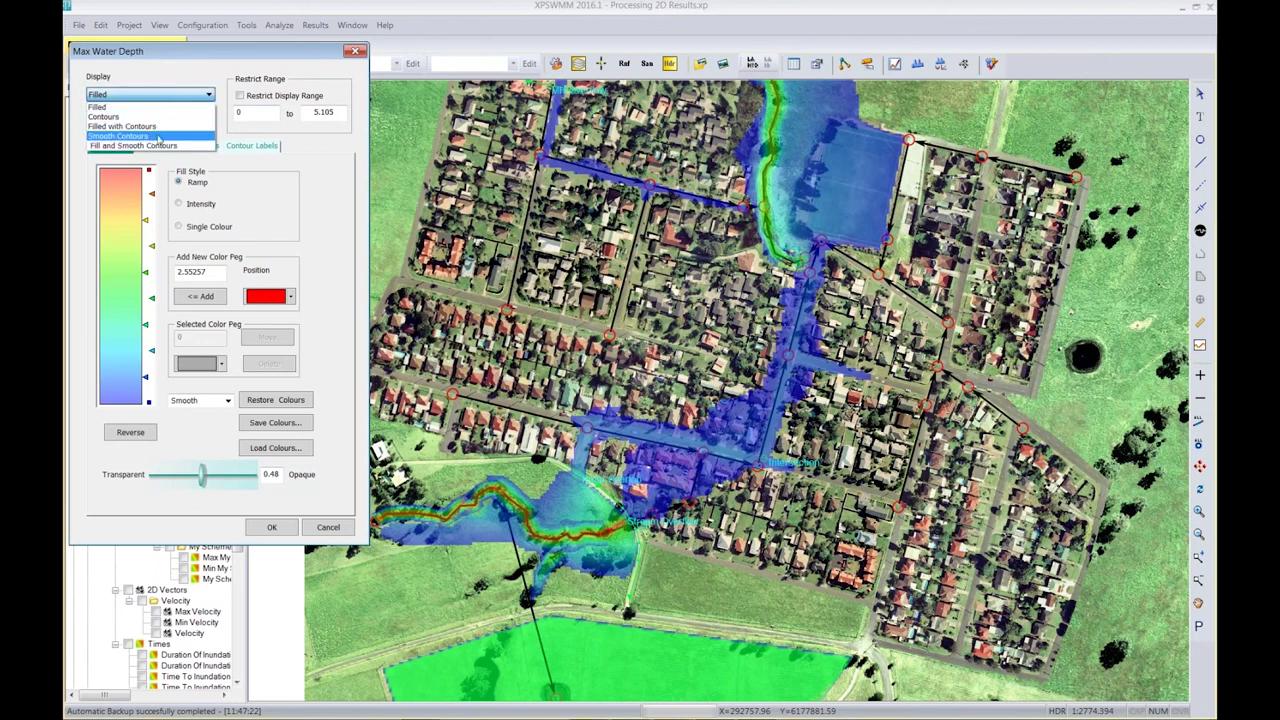
{"action": "left_click", "coordinate": [156, 146]}
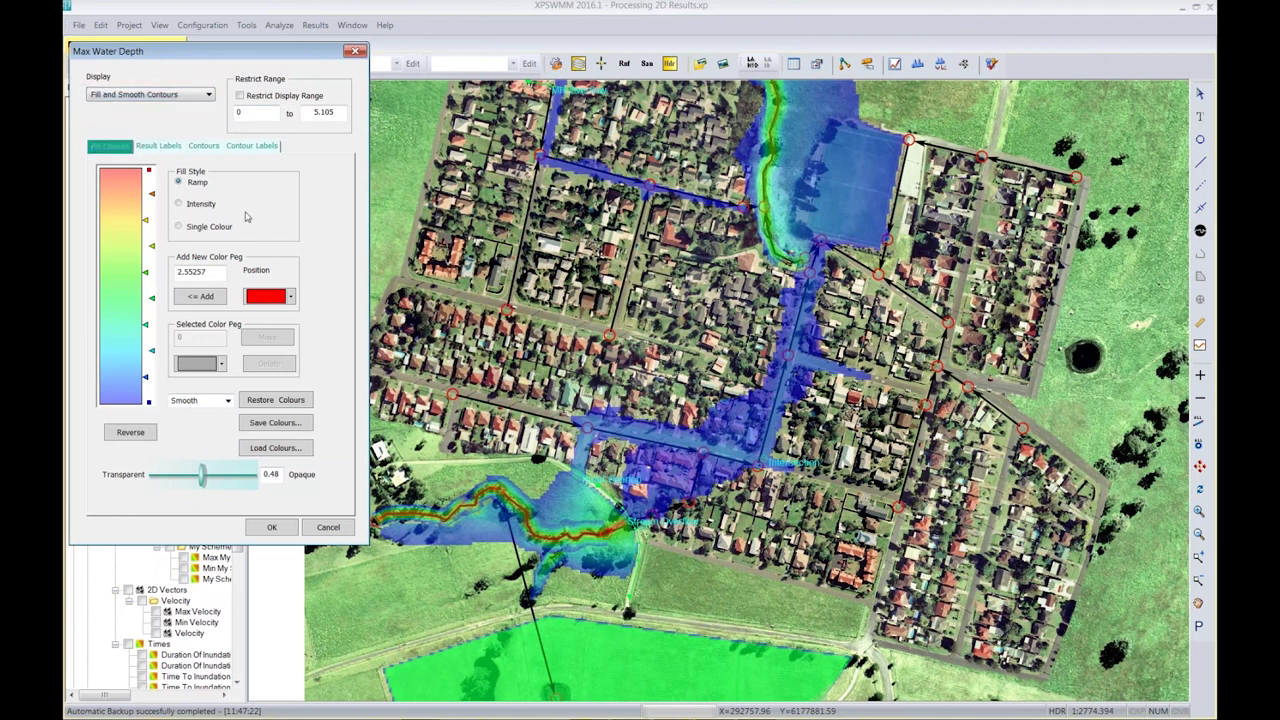
{"action": "left_click", "coordinate": [268, 527]}
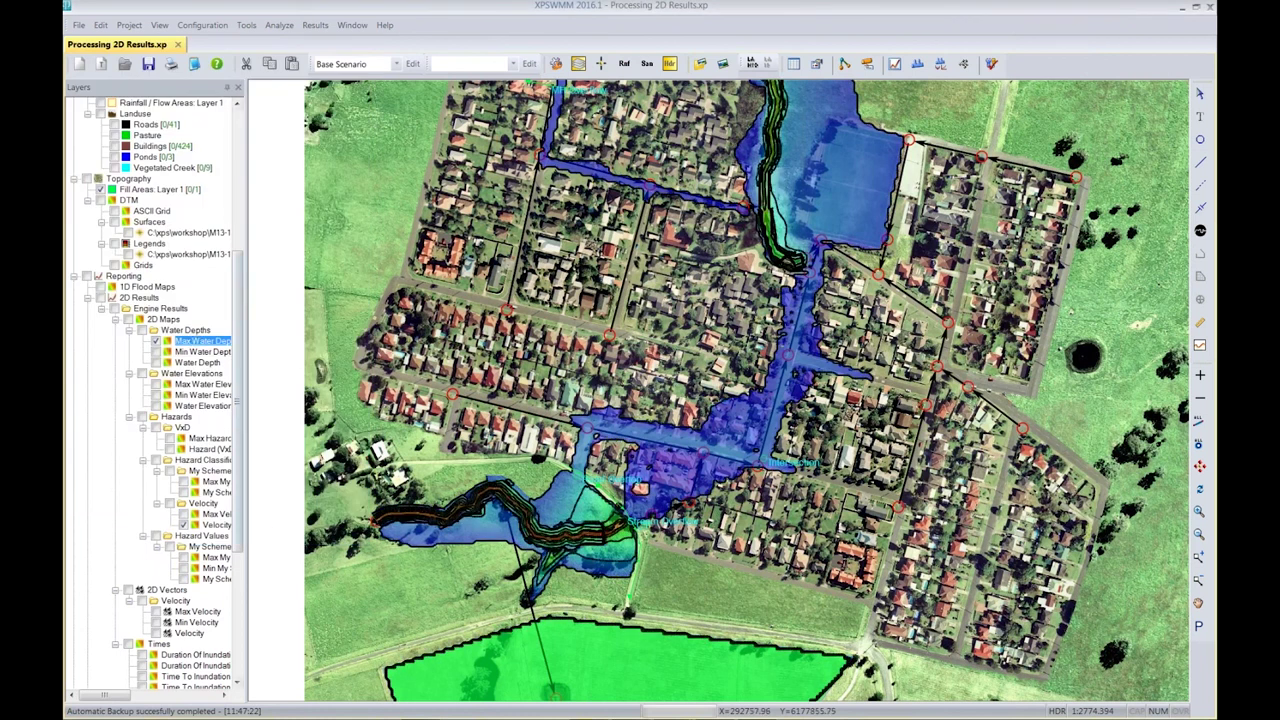
Start a results export for Max Water Depth, choose the ESRI Shape File output format and cancel the export
{"action": "right_click", "coordinate": [200, 342]}
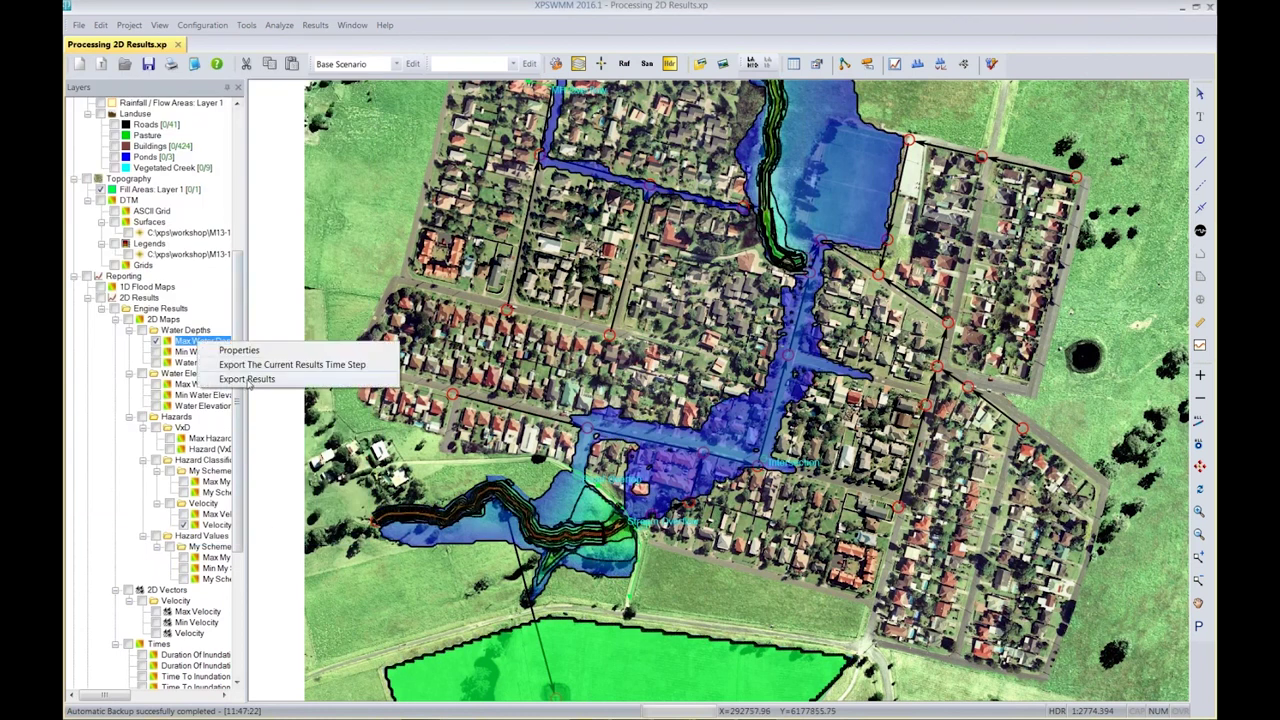
{"action": "left_click", "coordinate": [247, 379]}
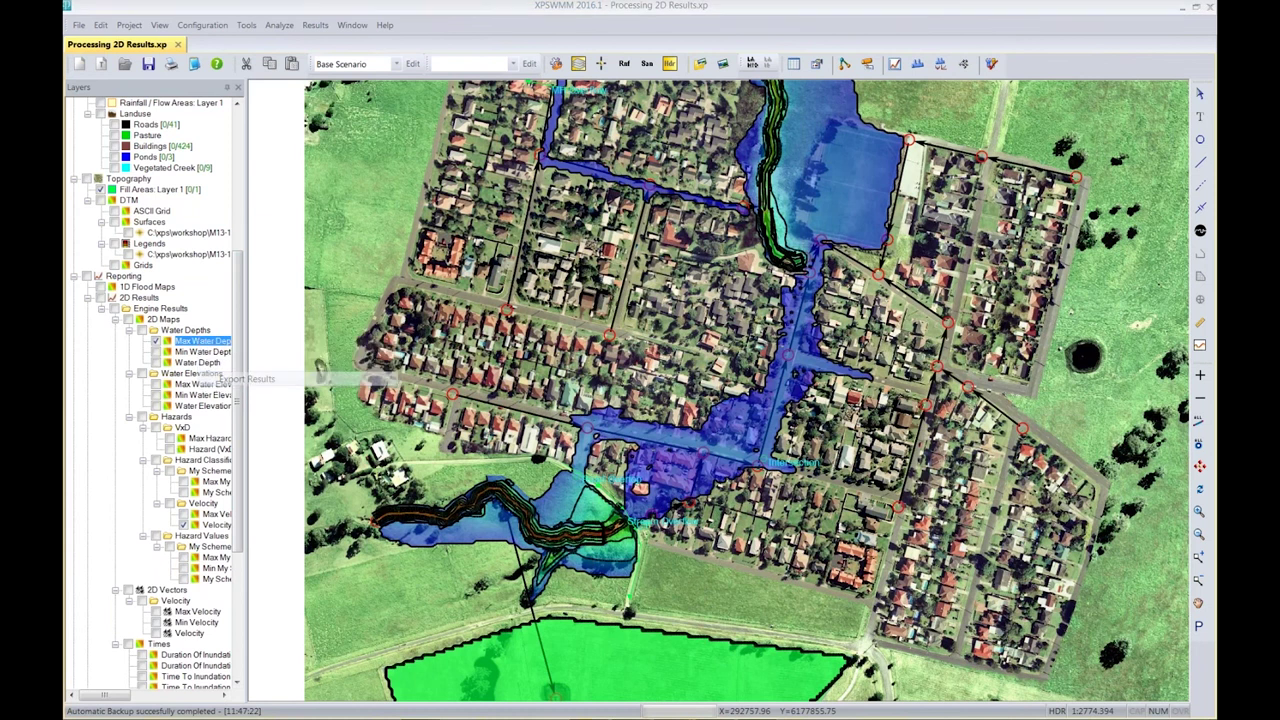
{"action": "left_click", "coordinate": [276, 92]}
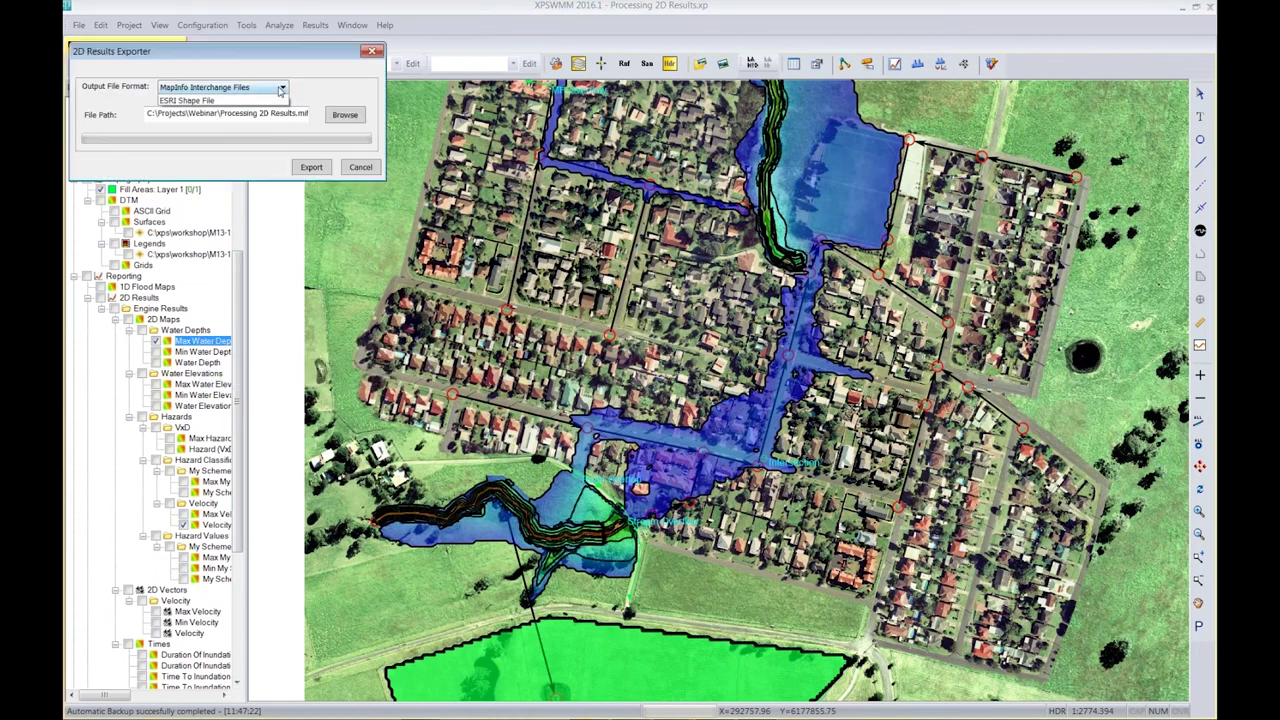
{"action": "left_click", "coordinate": [260, 121]}
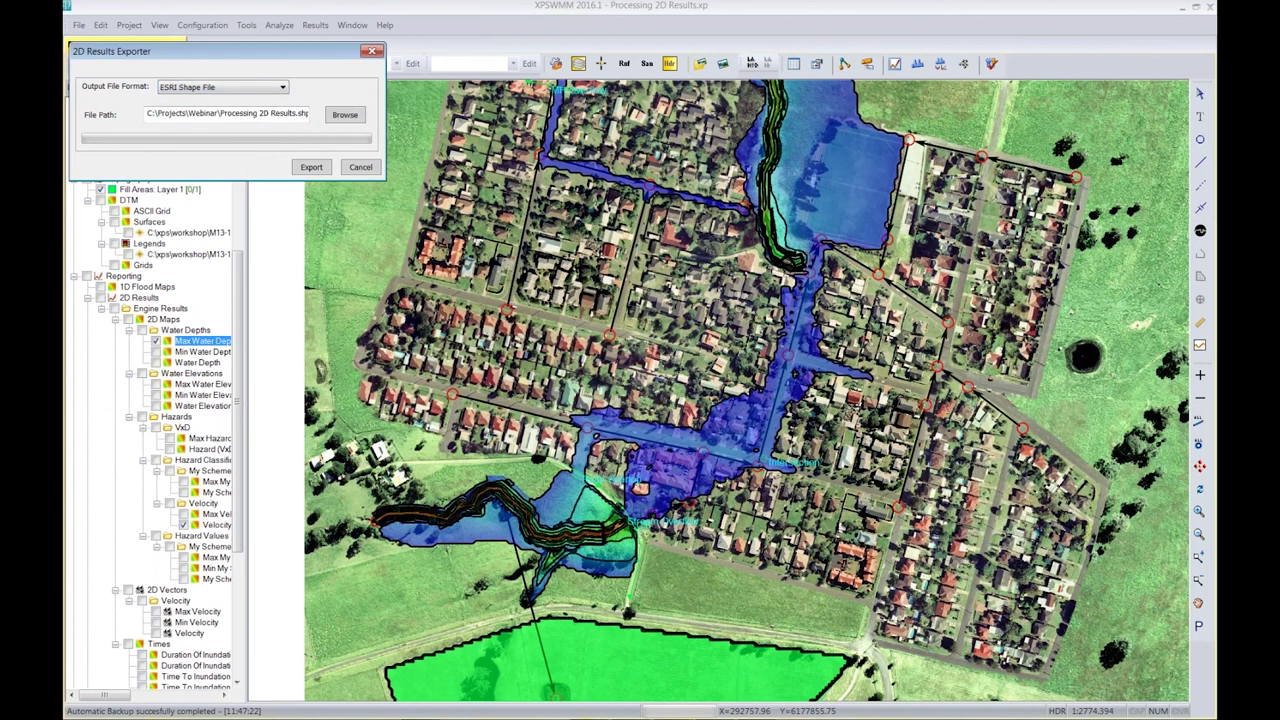
{"action": "left_click", "coordinate": [360, 167]}
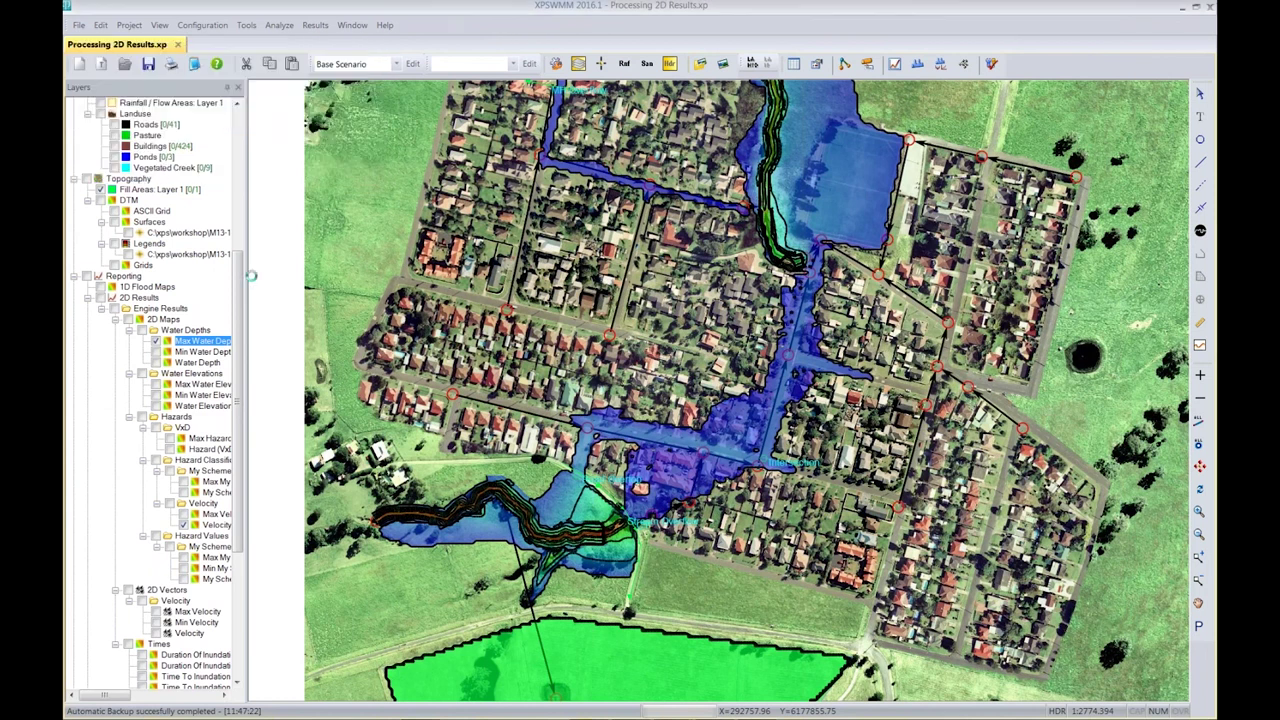
Turn off the Max Water Depth map and load Processing 2D Results.shp from the Webinar folder as a GIS file
{"action": "left_click", "coordinate": [155, 342]}
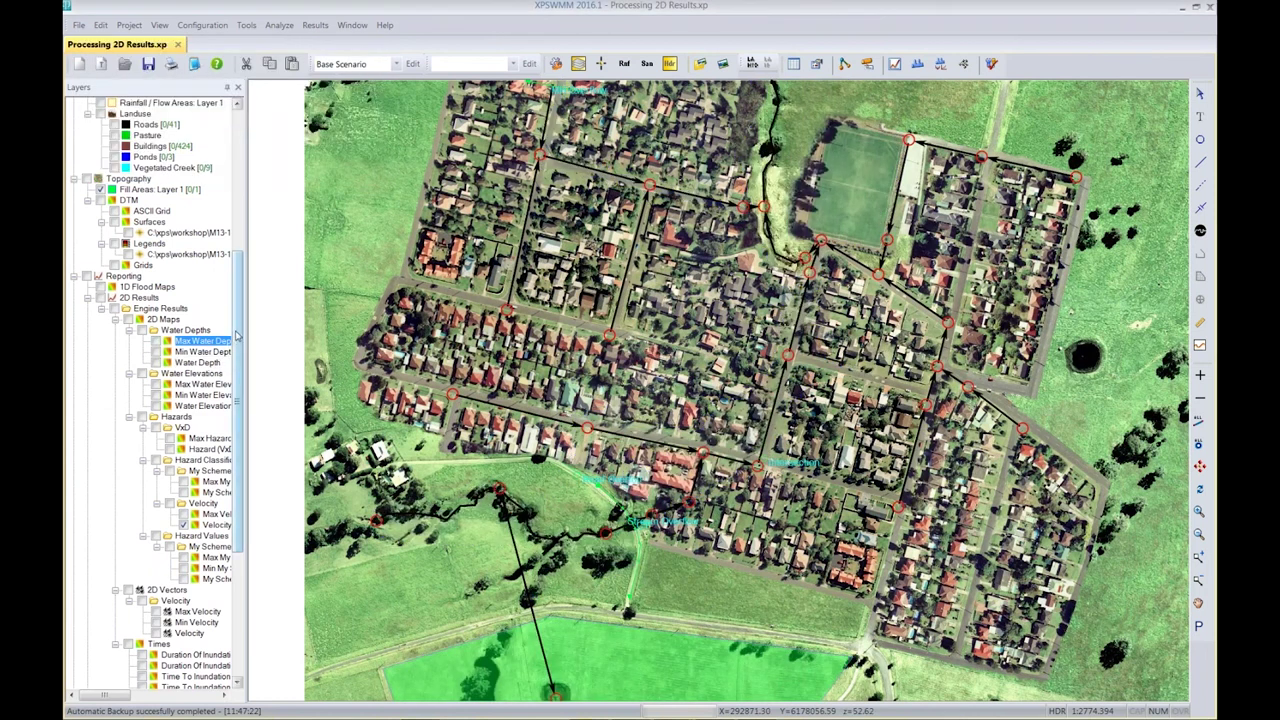
{"action": "left_click_drag", "start_coordinate": [235, 341], "coordinate": [237, 458]}
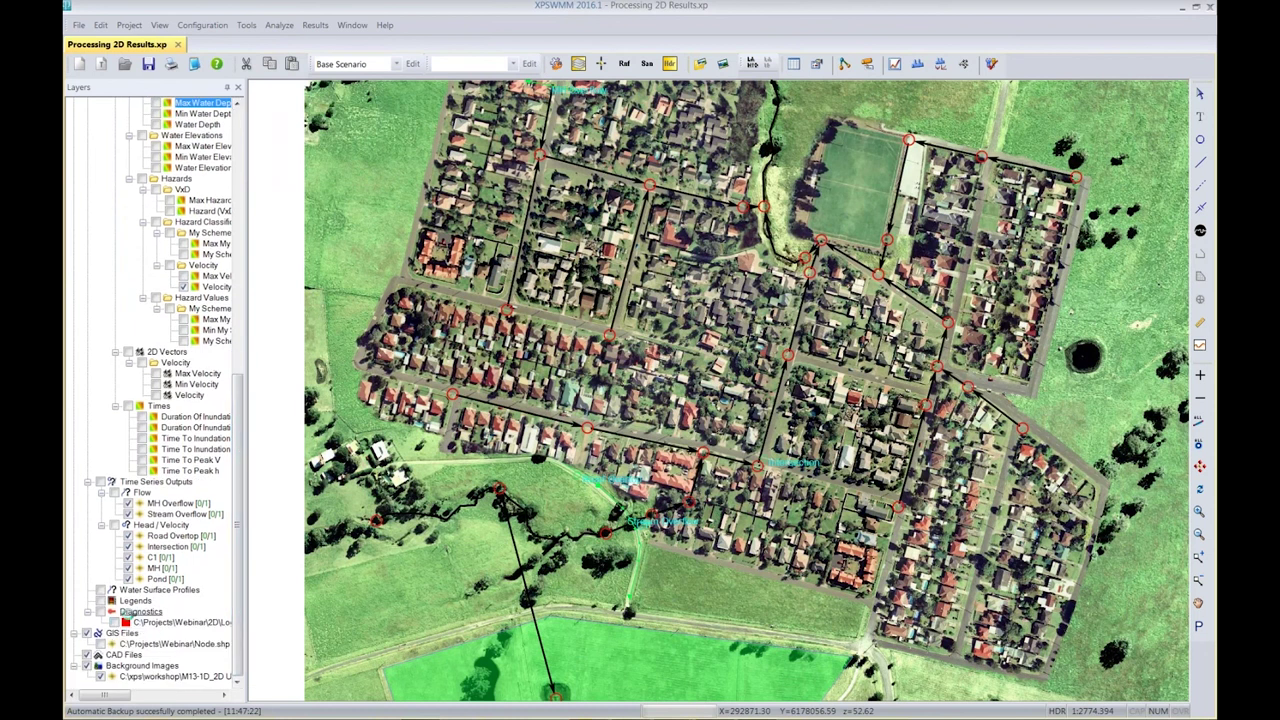
{"action": "right_click", "coordinate": [128, 634]}
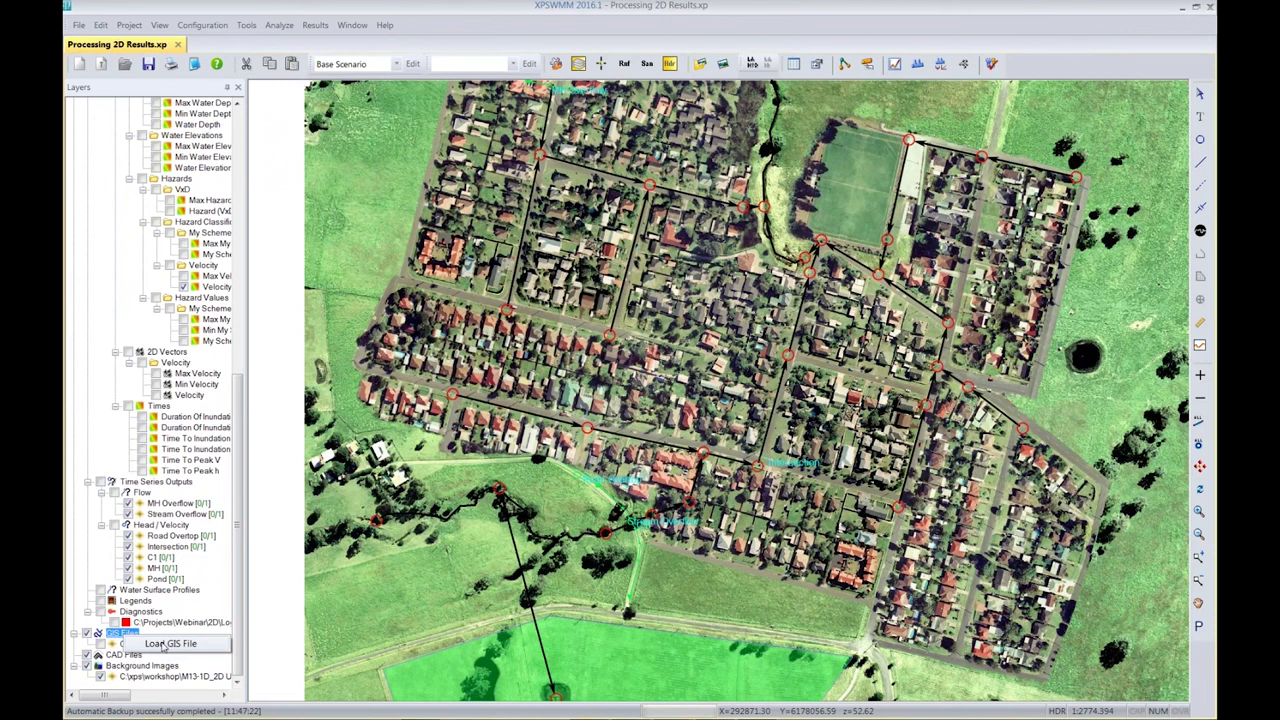
{"action": "left_click", "coordinate": [165, 644]}
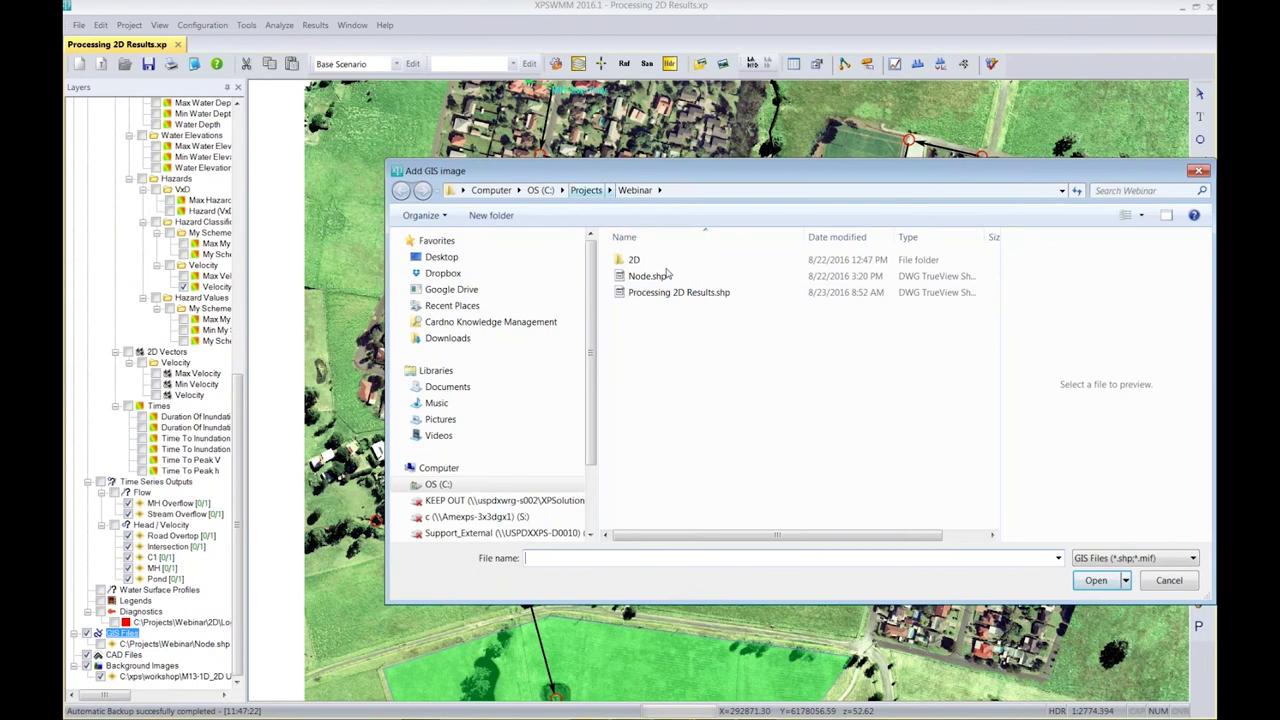
{"action": "double_click", "coordinate": [666, 293]}
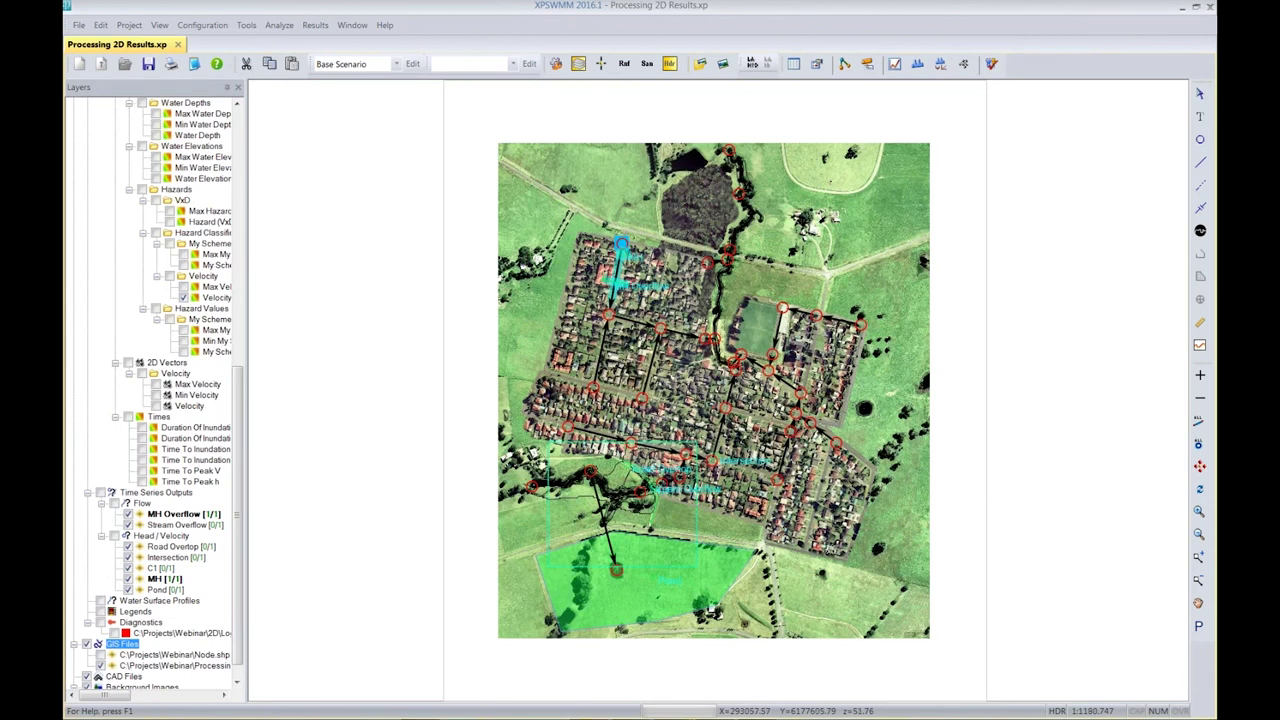
{"action": "scroll", "coordinate": [711, 608], "scroll_direction": "up", "scroll_amount": 3}
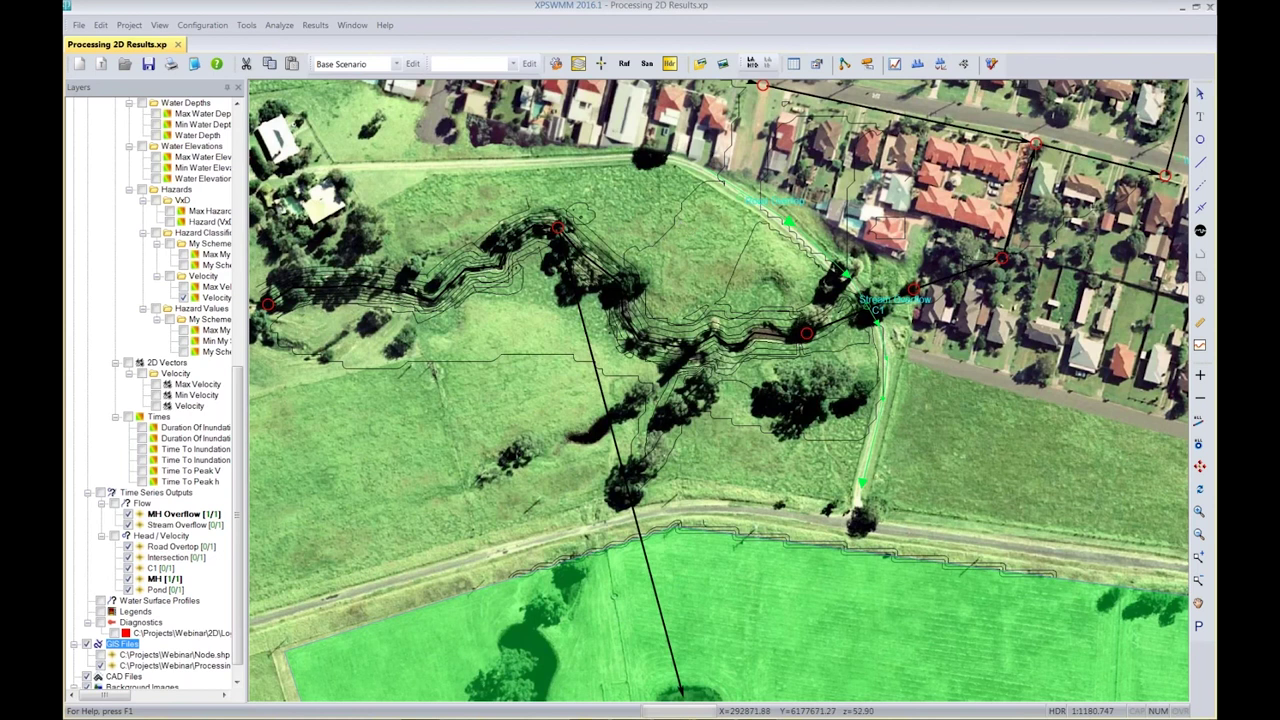
{"action": "left_click_drag", "start_coordinate": [242, 503], "coordinate": [243, 550]}
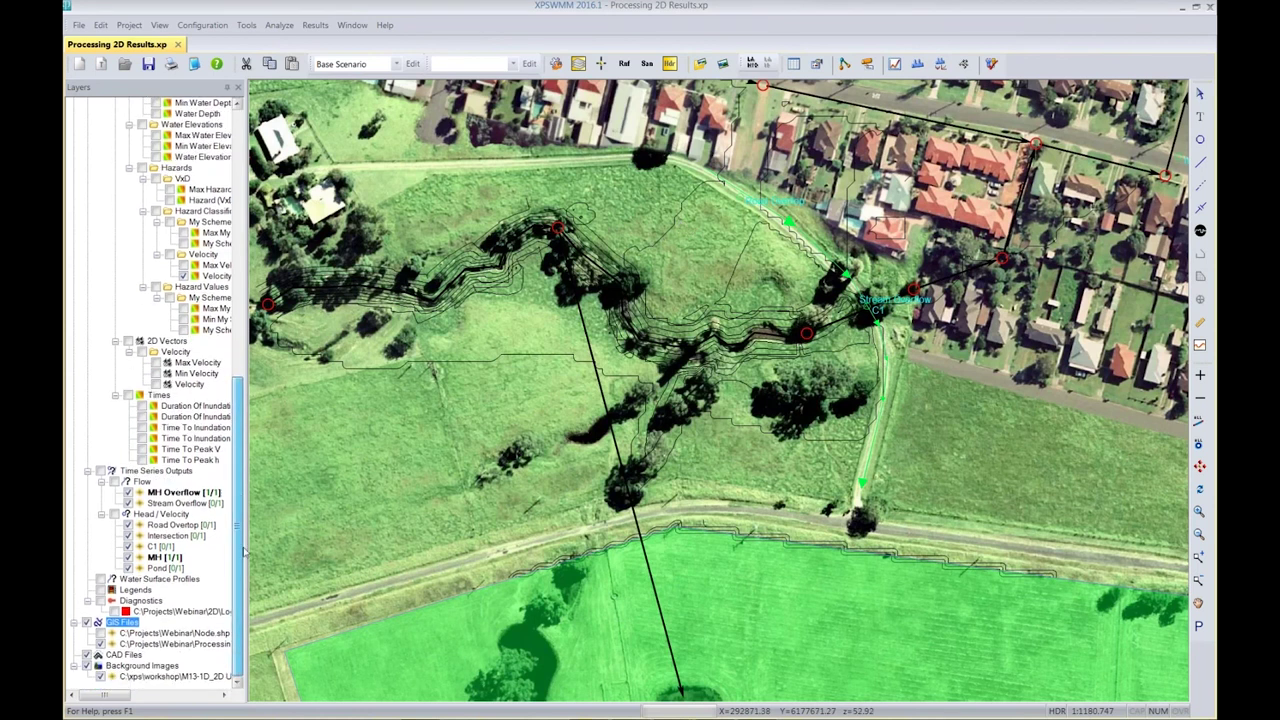
Hide the Processing 2D Results contour layer and open the 2D Results to GIS converter of the XP2D Utility Interface
{"action": "left_click", "coordinate": [100, 645]}
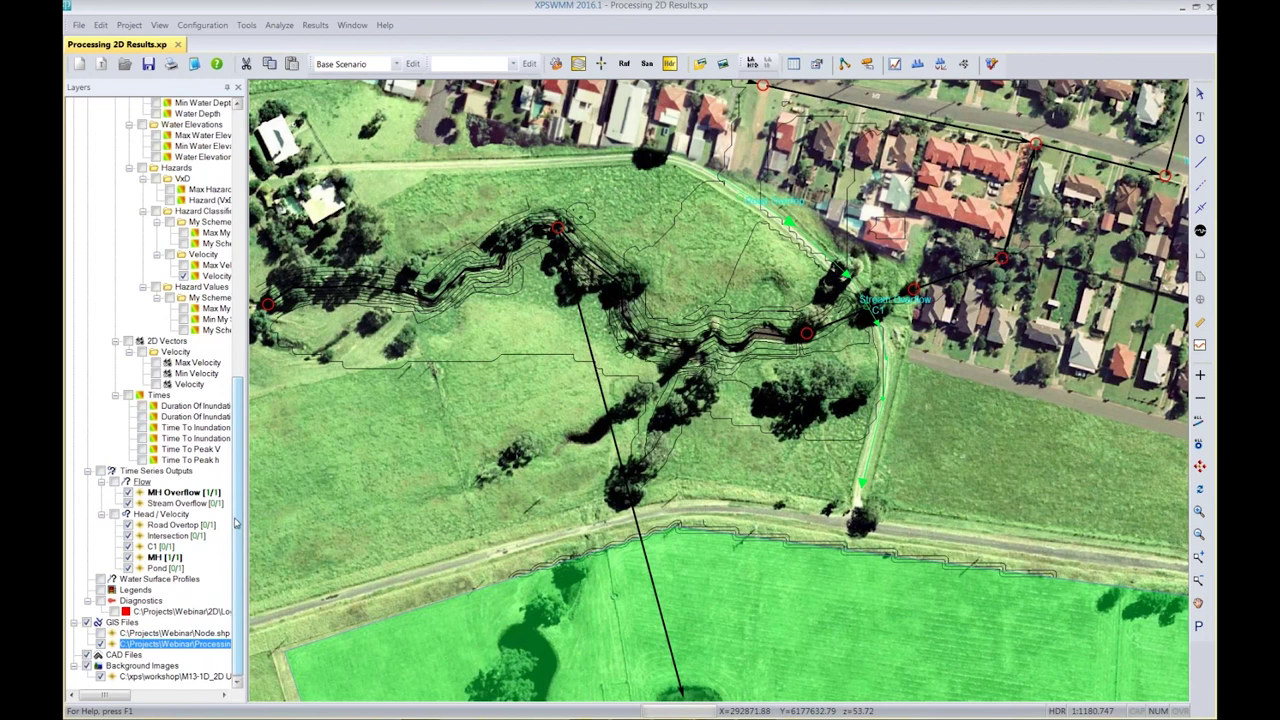
{"action": "left_click_drag", "start_coordinate": [240, 520], "coordinate": [244, 430]}
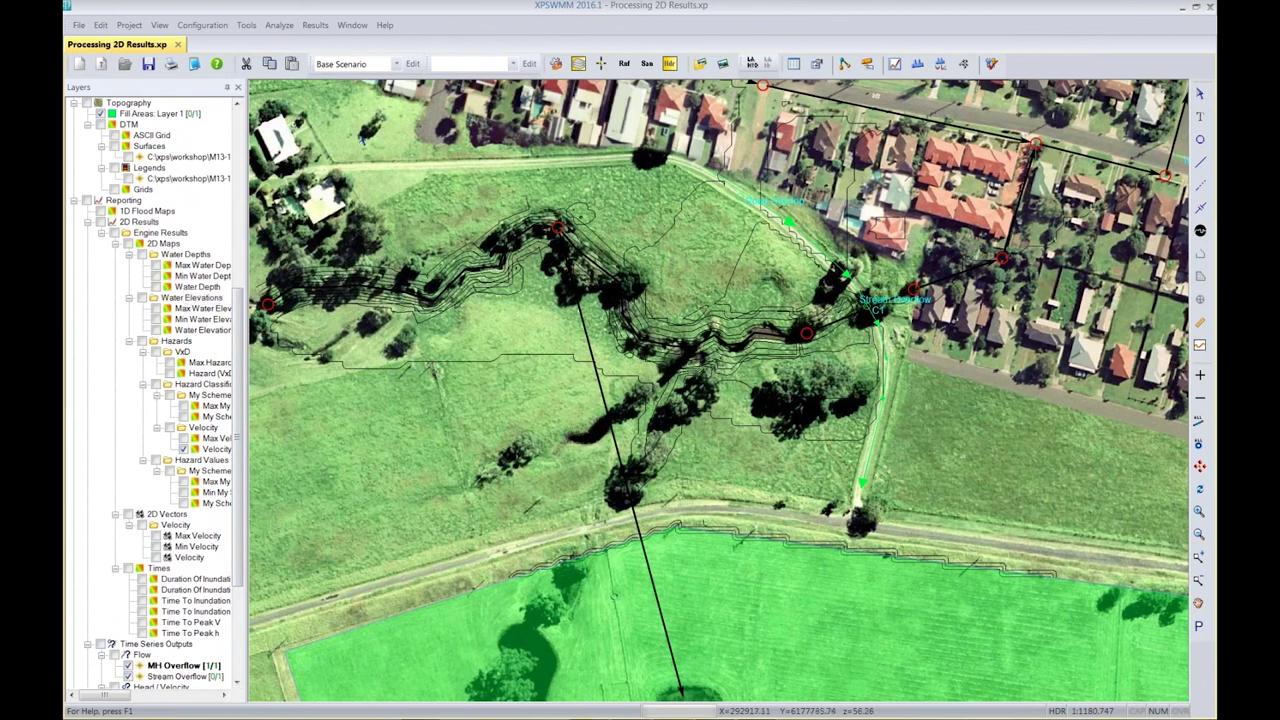
{"action": "left_click", "coordinate": [246, 26]}
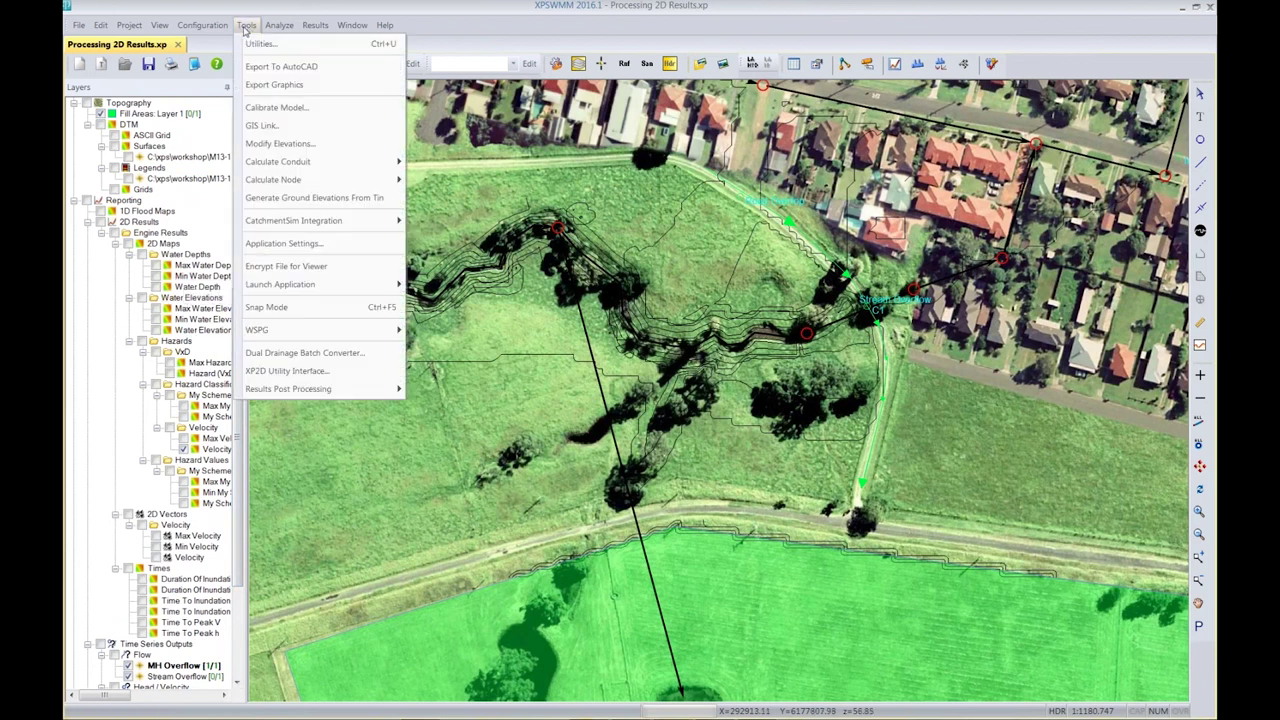
{"action": "left_click", "coordinate": [336, 372]}
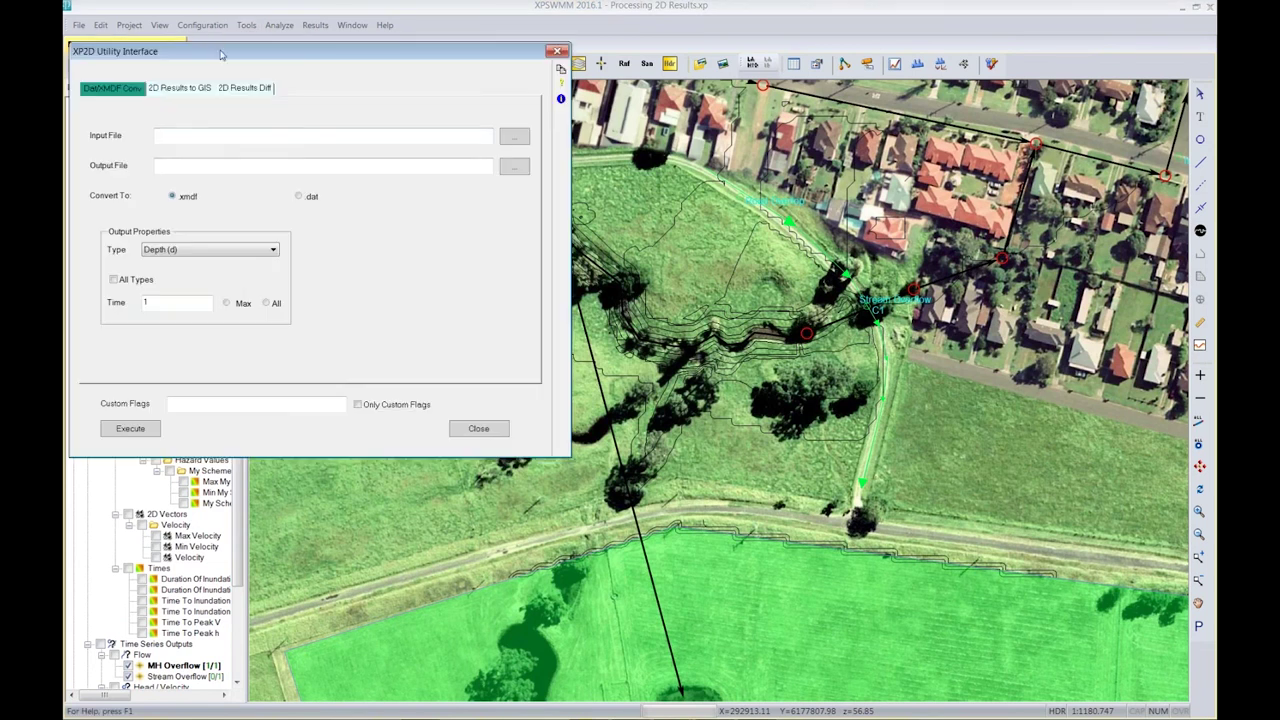
{"action": "left_click_drag", "start_coordinate": [222, 54], "coordinate": [471, 45]}
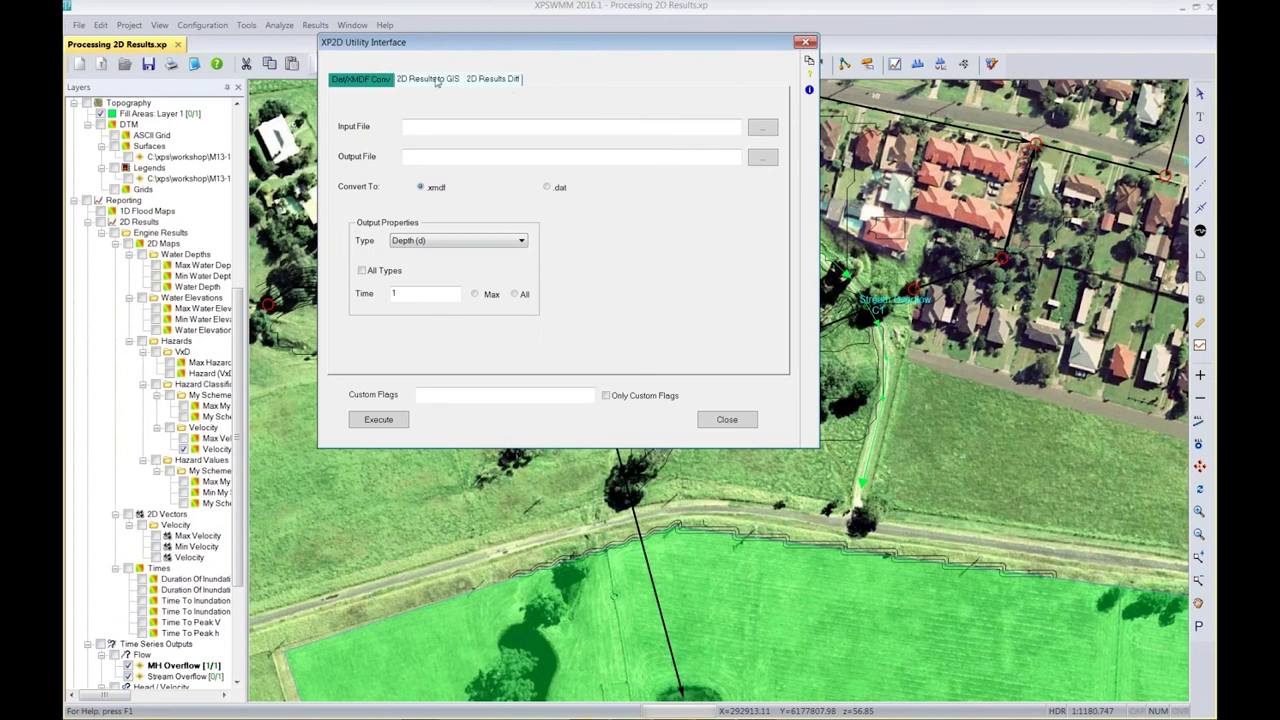
{"action": "left_click", "coordinate": [428, 80]}
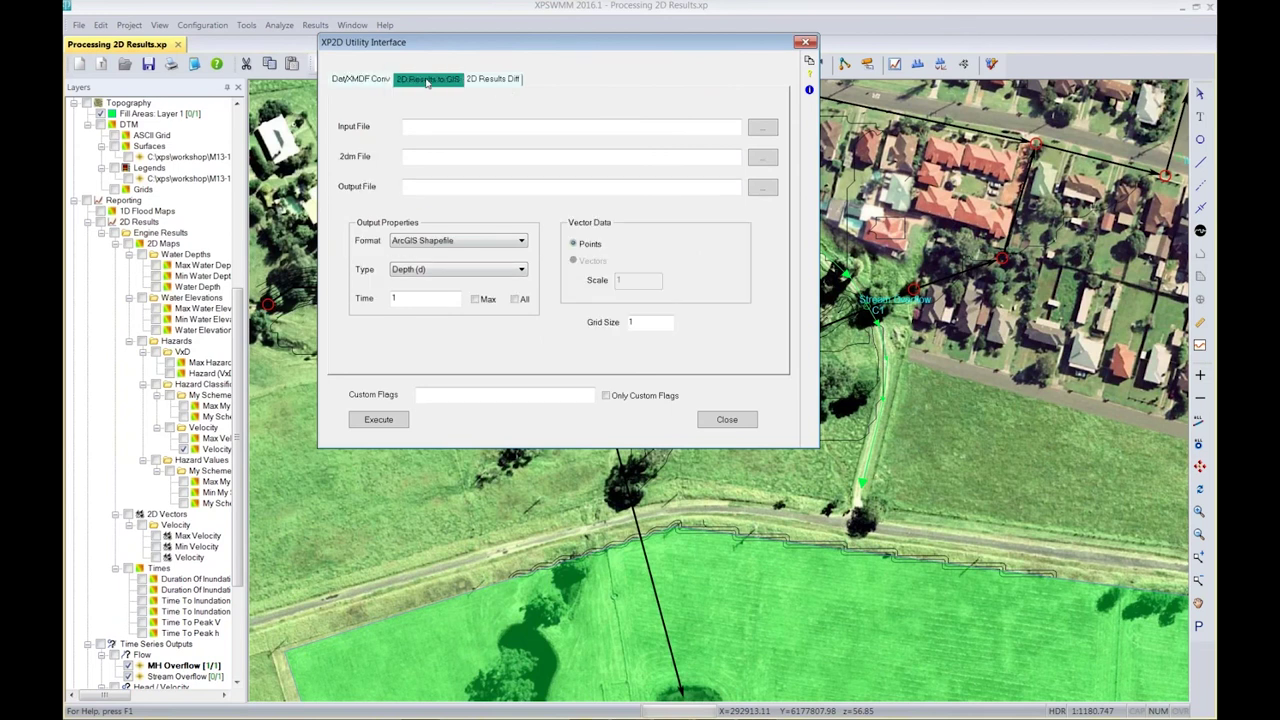
Choose Processing 2D Results.xmdf from the Webinar project's 2D Output folder as the converter's input file
{"action": "left_click", "coordinate": [762, 127]}
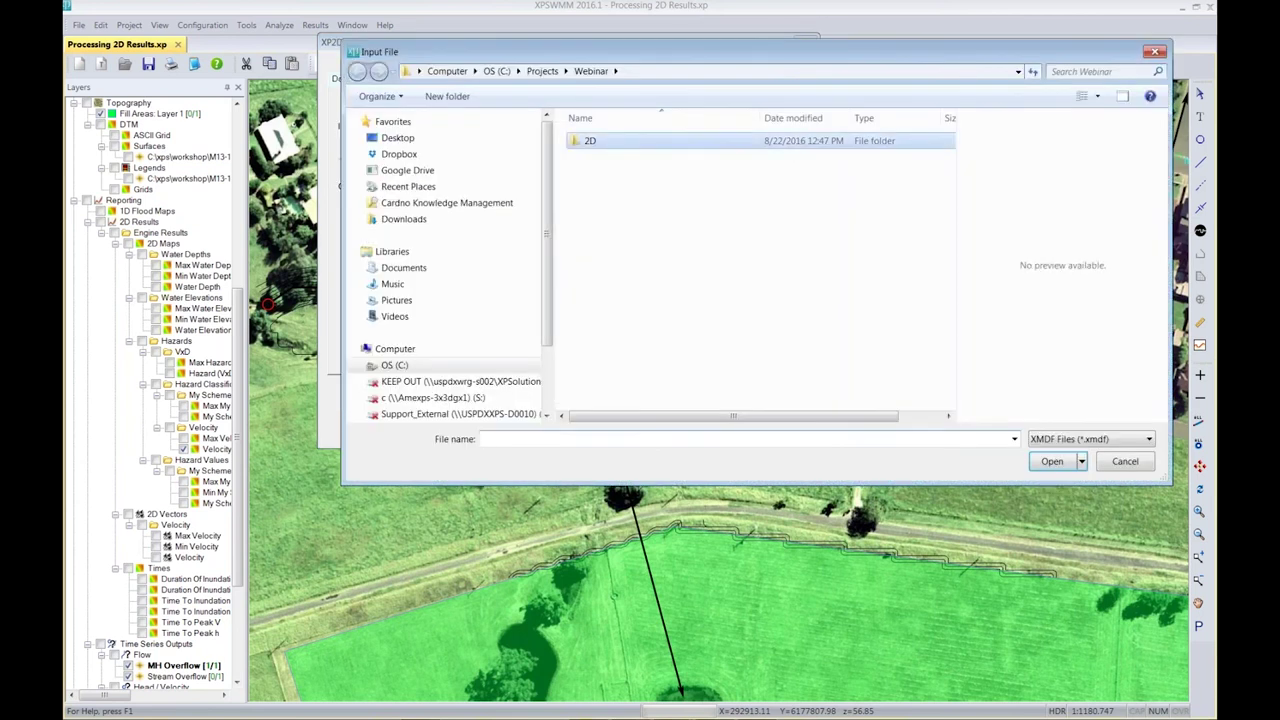
{"action": "double_click", "coordinate": [595, 140]}
{"action": "double_click", "coordinate": [597, 190]}
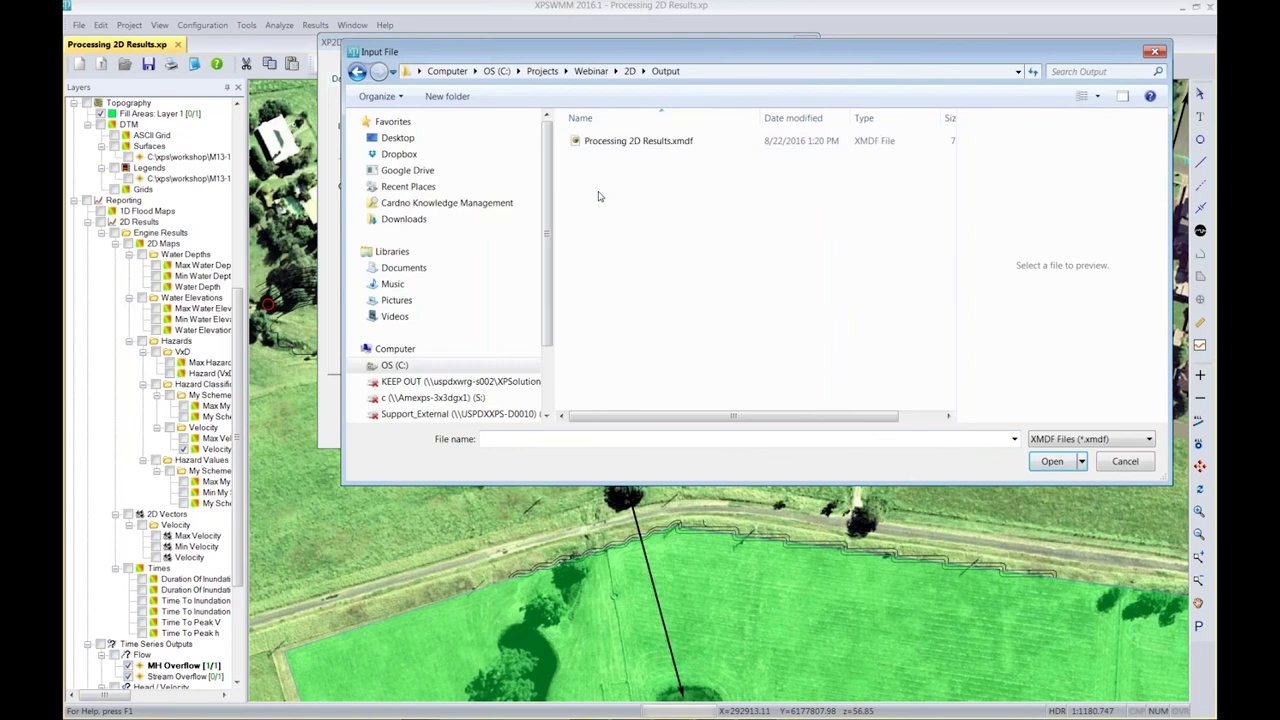
{"action": "double_click", "coordinate": [636, 141]}
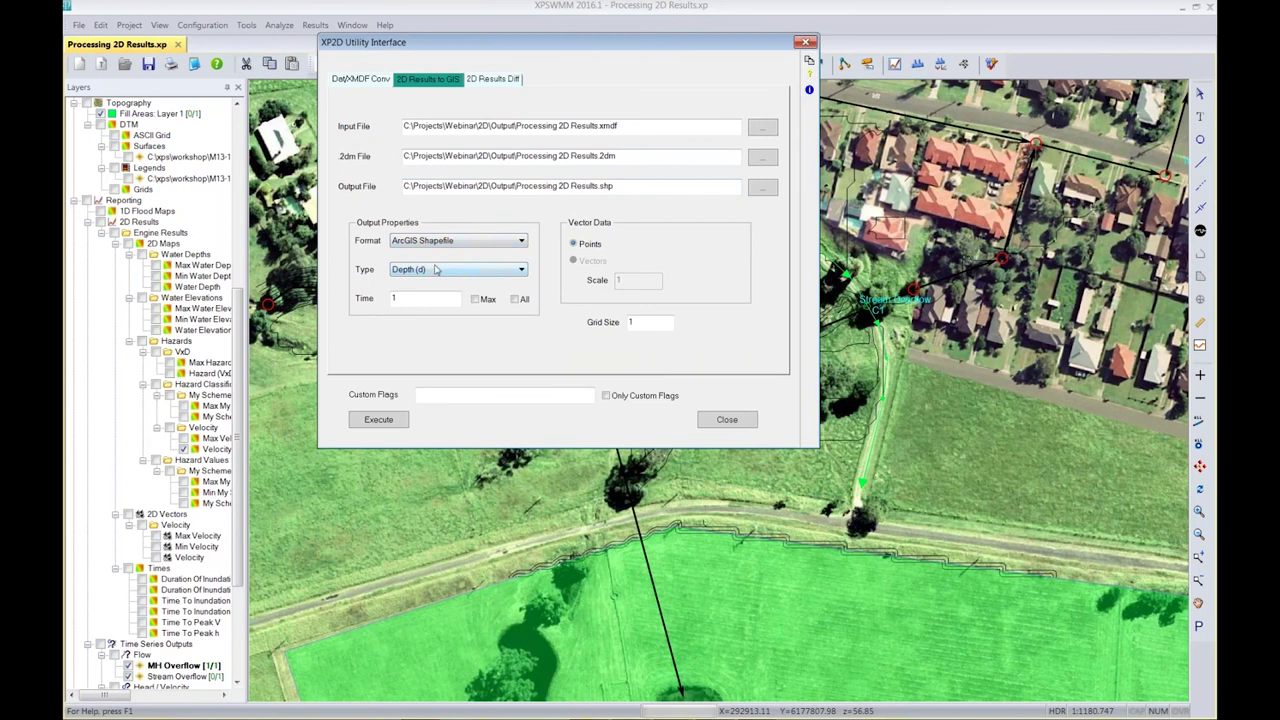
Try the All times option for the depth output, and replace it with a single output time of 45
{"action": "left_click", "coordinate": [515, 300]}
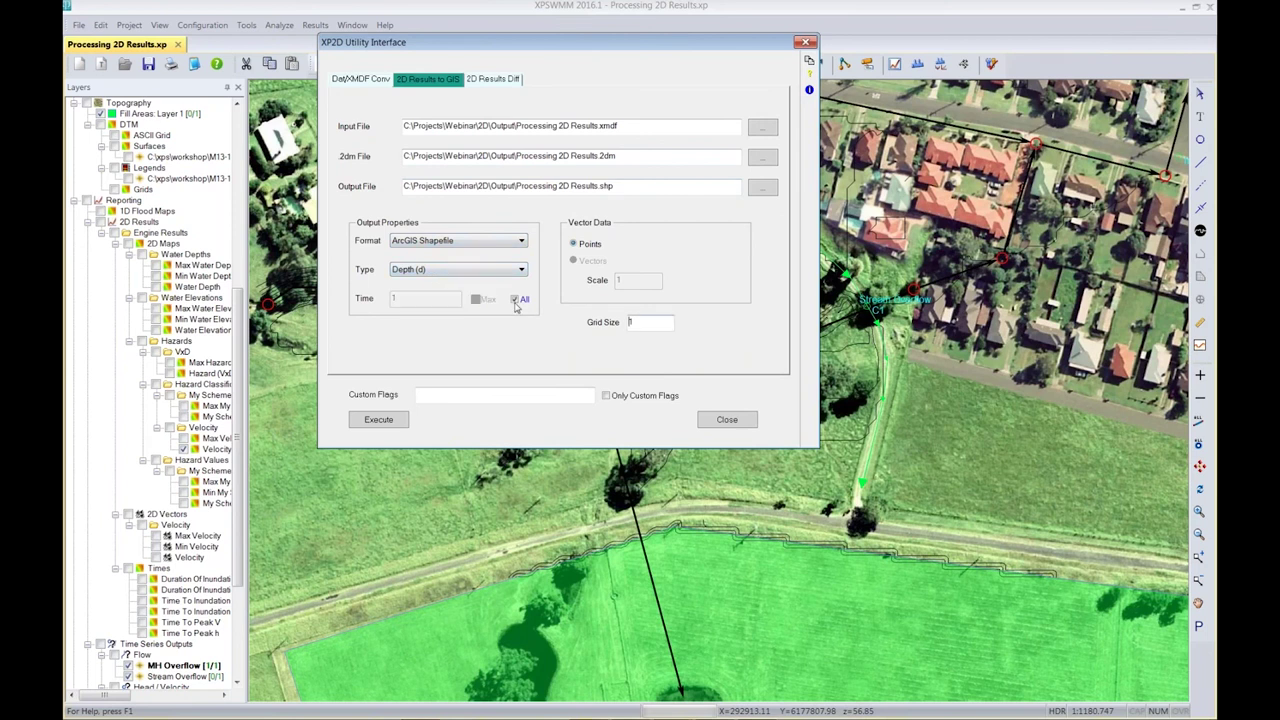
{"action": "left_click", "coordinate": [515, 300]}
{"action": "left_click_drag", "start_coordinate": [420, 297], "coordinate": [365, 299]}
{"action": "type", "text": "45"}
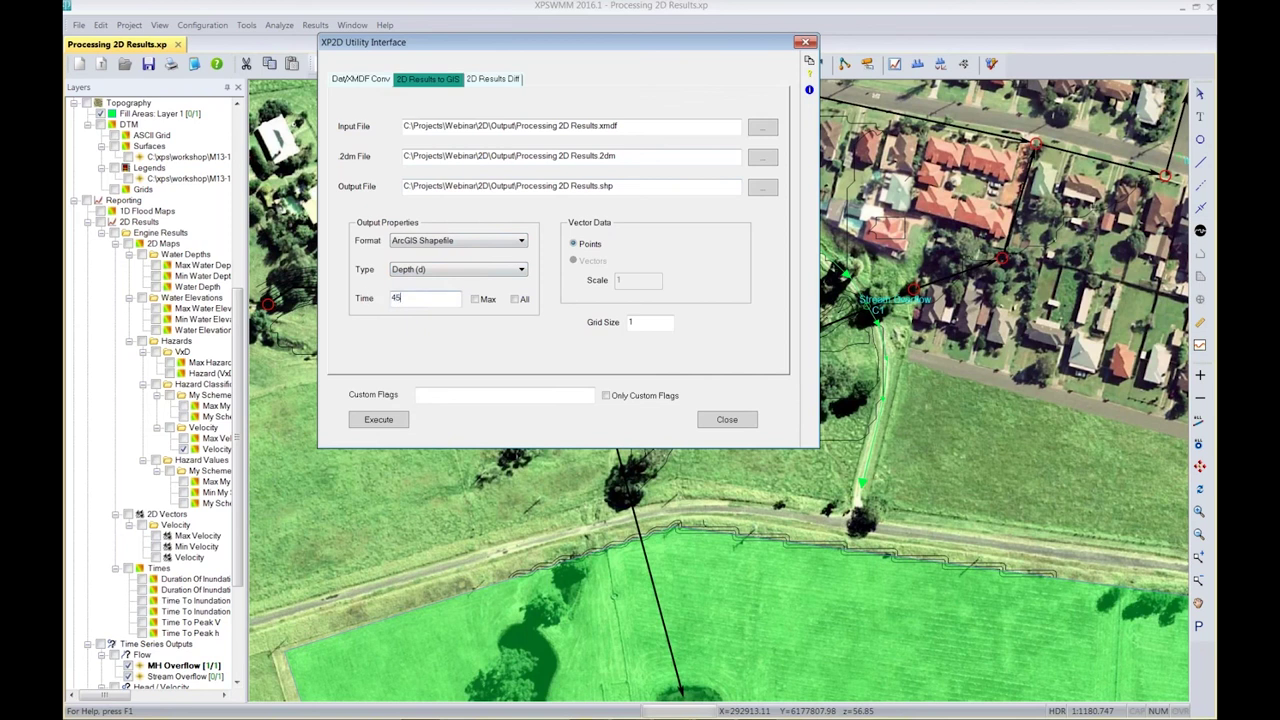
{"action": "key", "text": "shift+Home"}
Export the maximum depth as an ArcGIS Shapefile with a grid size of 2 and close the utility
{"action": "left_click", "coordinate": [474, 302]}
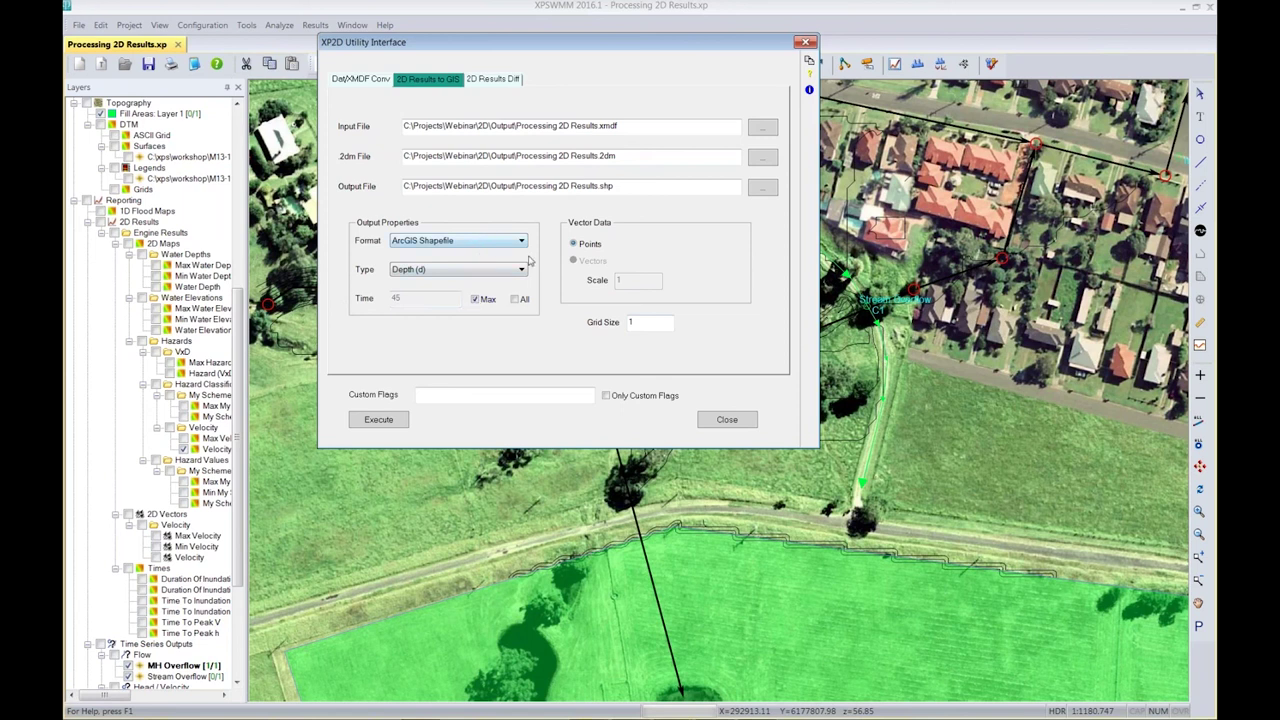
{"action": "left_click_drag", "start_coordinate": [653, 322], "coordinate": [630, 325]}
{"action": "left_click", "coordinate": [408, 424]}
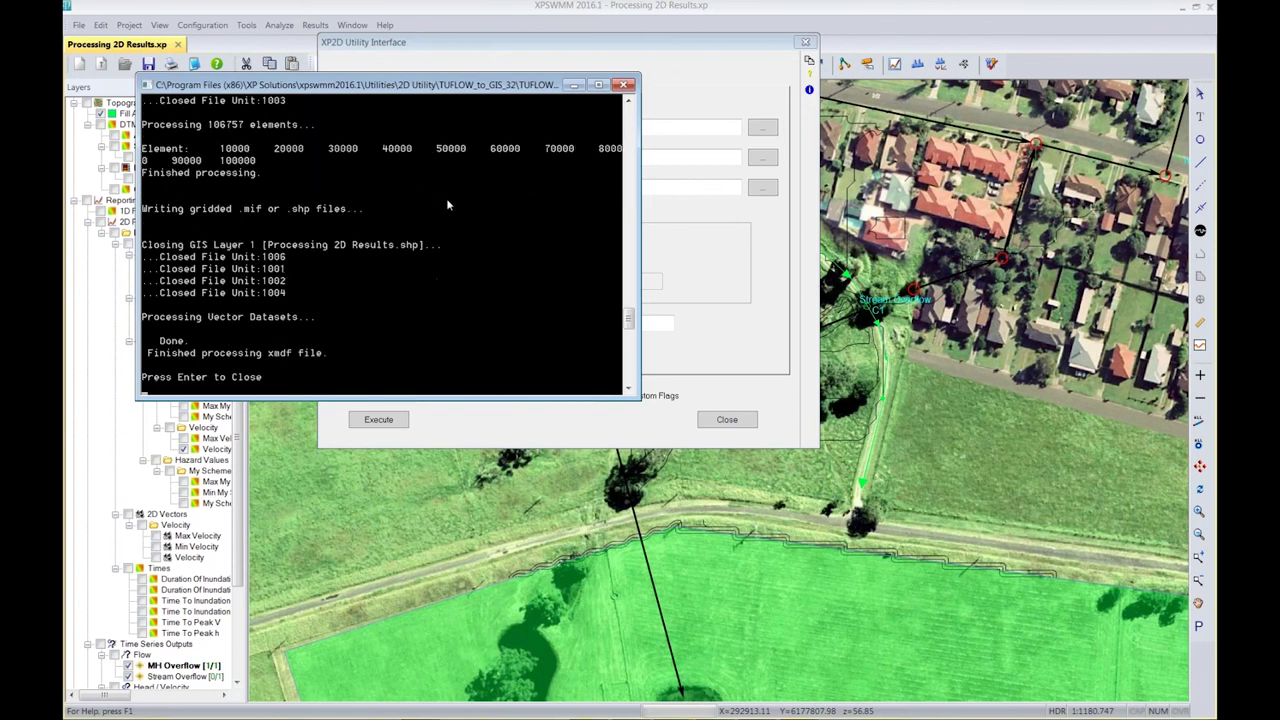
{"action": "key", "text": "Return"}
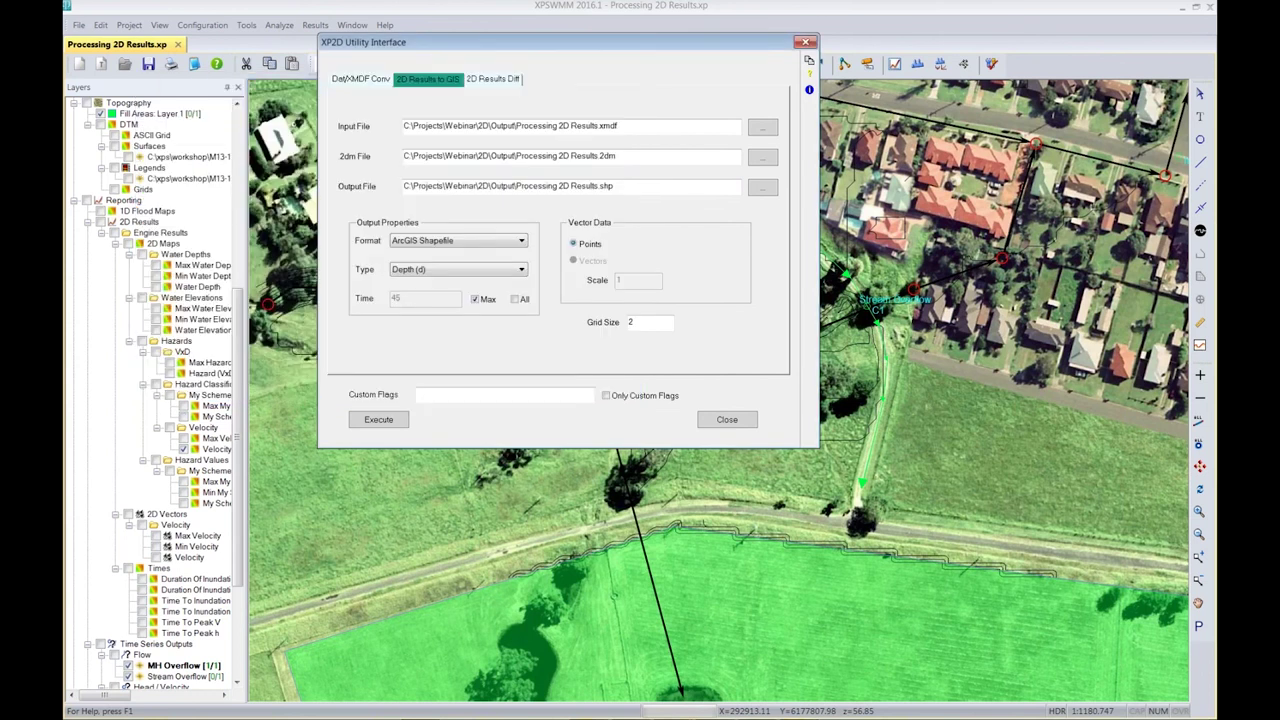
{"action": "left_click", "coordinate": [727, 419]}
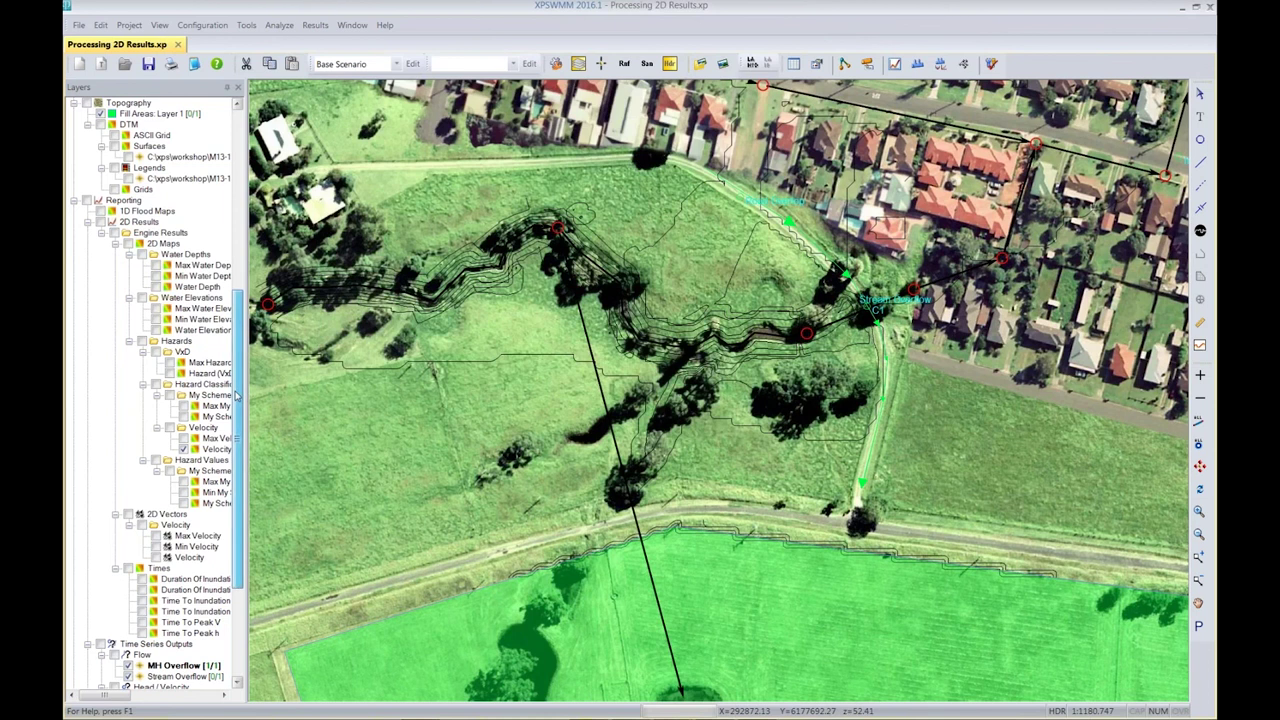
Load Processing 2D Results_P.shp from the 2D Output folder as a GIS file
{"action": "left_click_drag", "start_coordinate": [239, 430], "coordinate": [242, 516]}
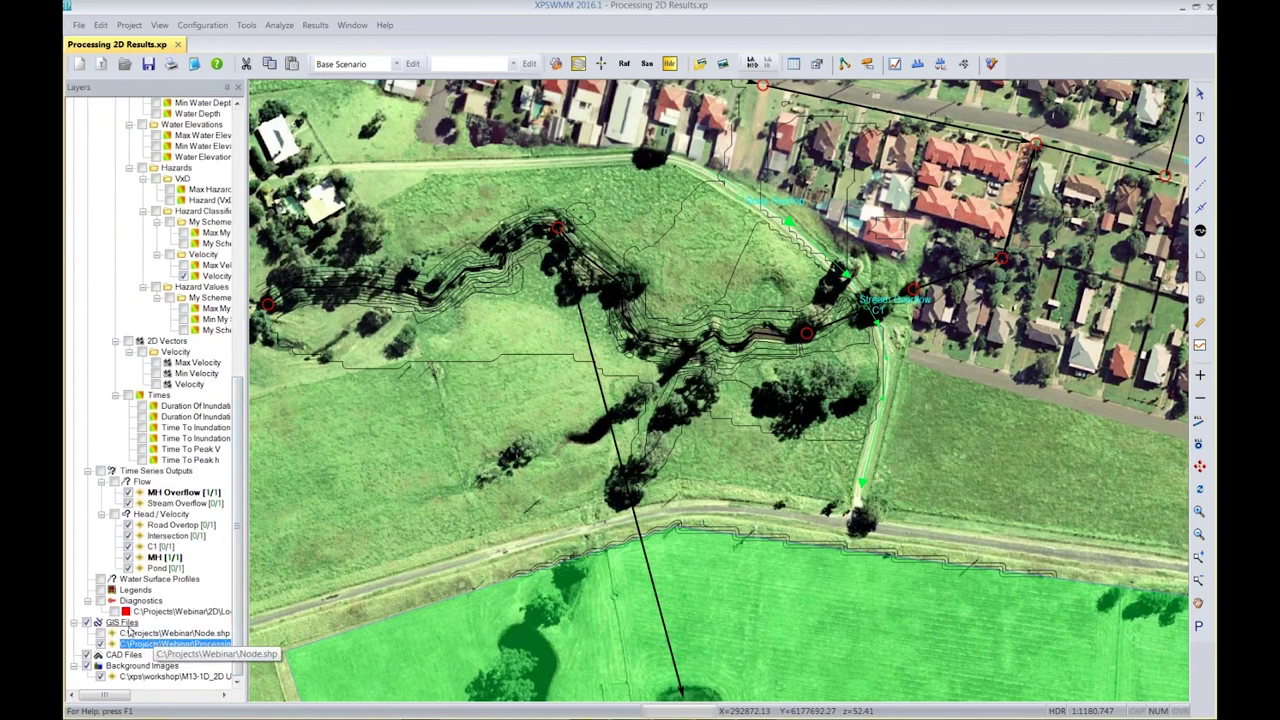
{"action": "right_click", "coordinate": [121, 622]}
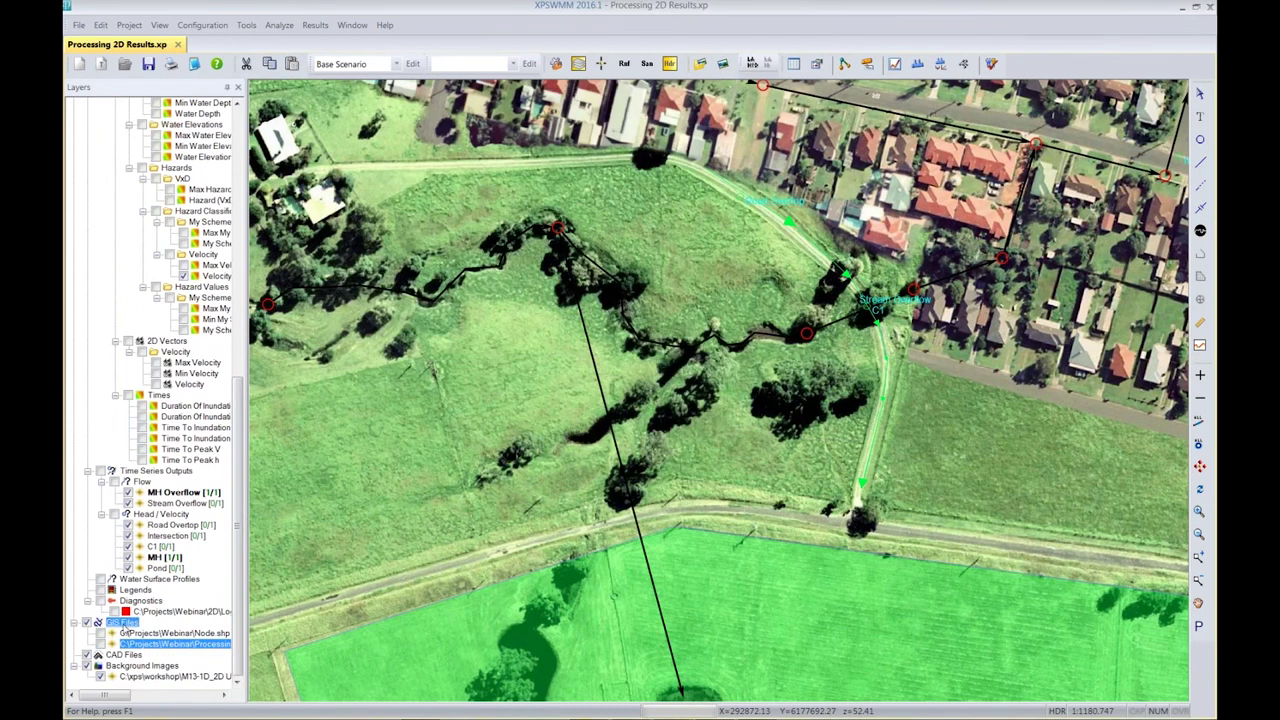
{"action": "left_click", "coordinate": [150, 634]}
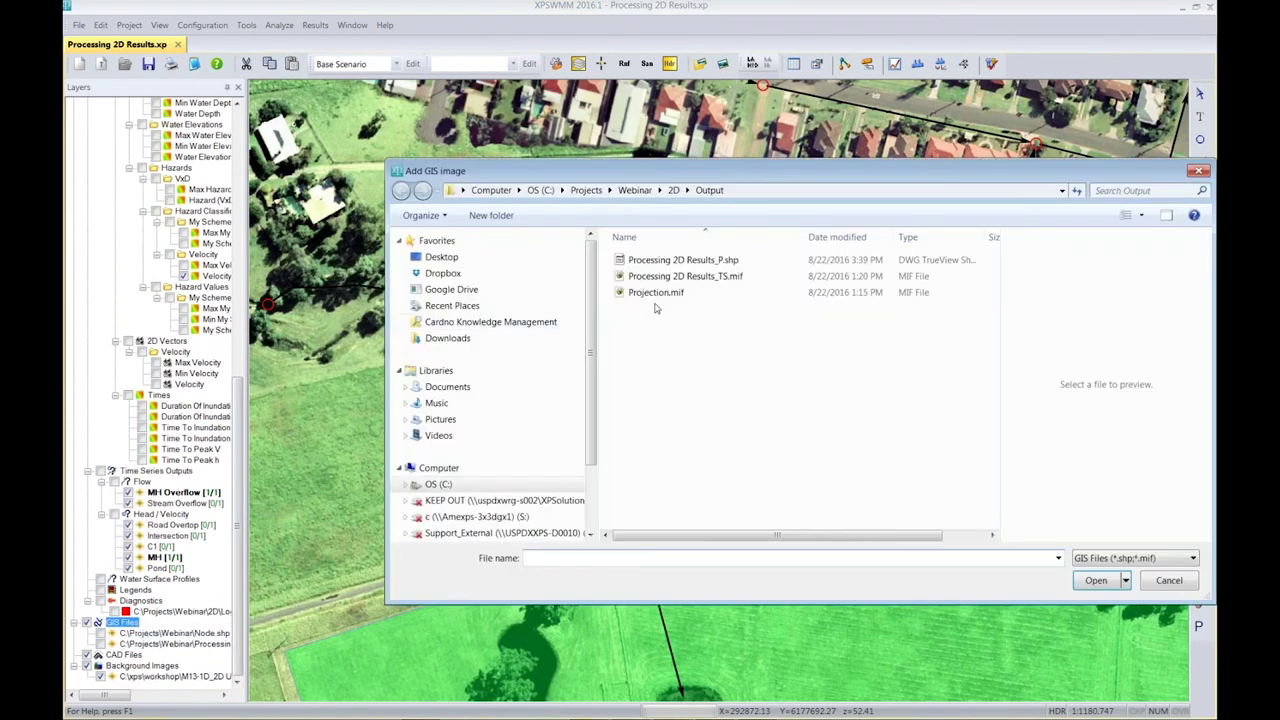
{"action": "left_click", "coordinate": [688, 263]}
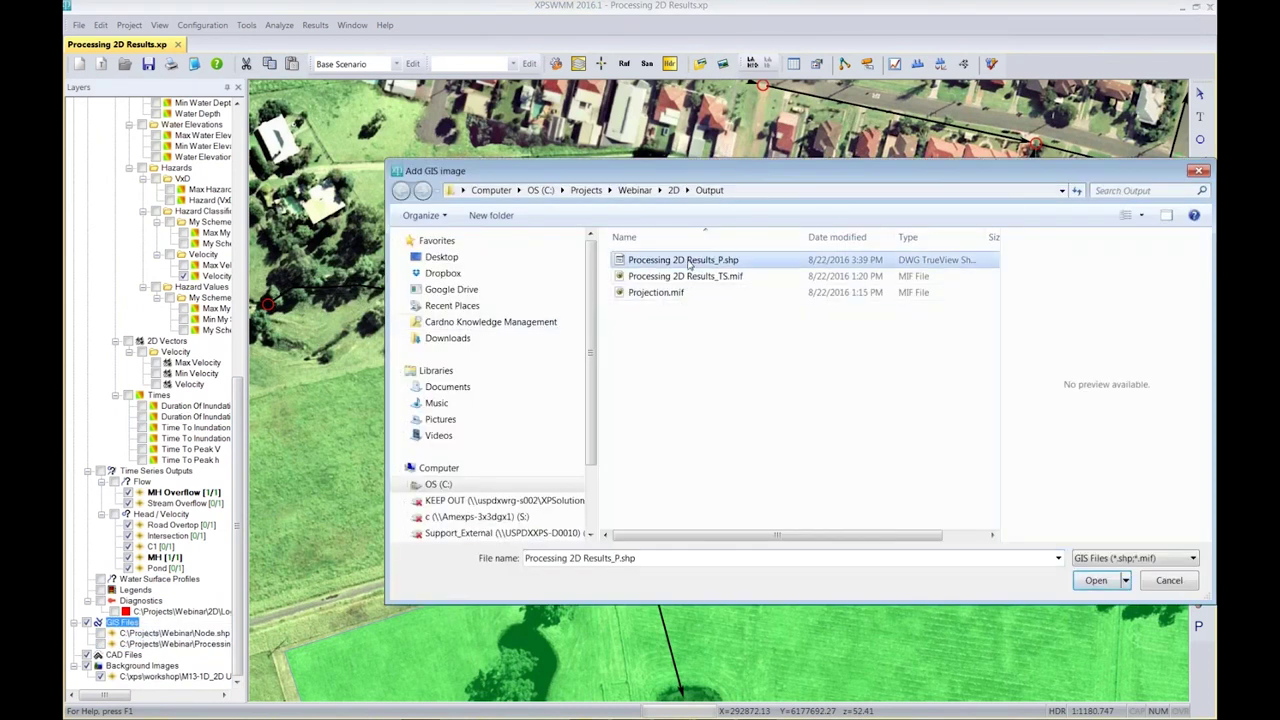
{"action": "double_click", "coordinate": [707, 262]}
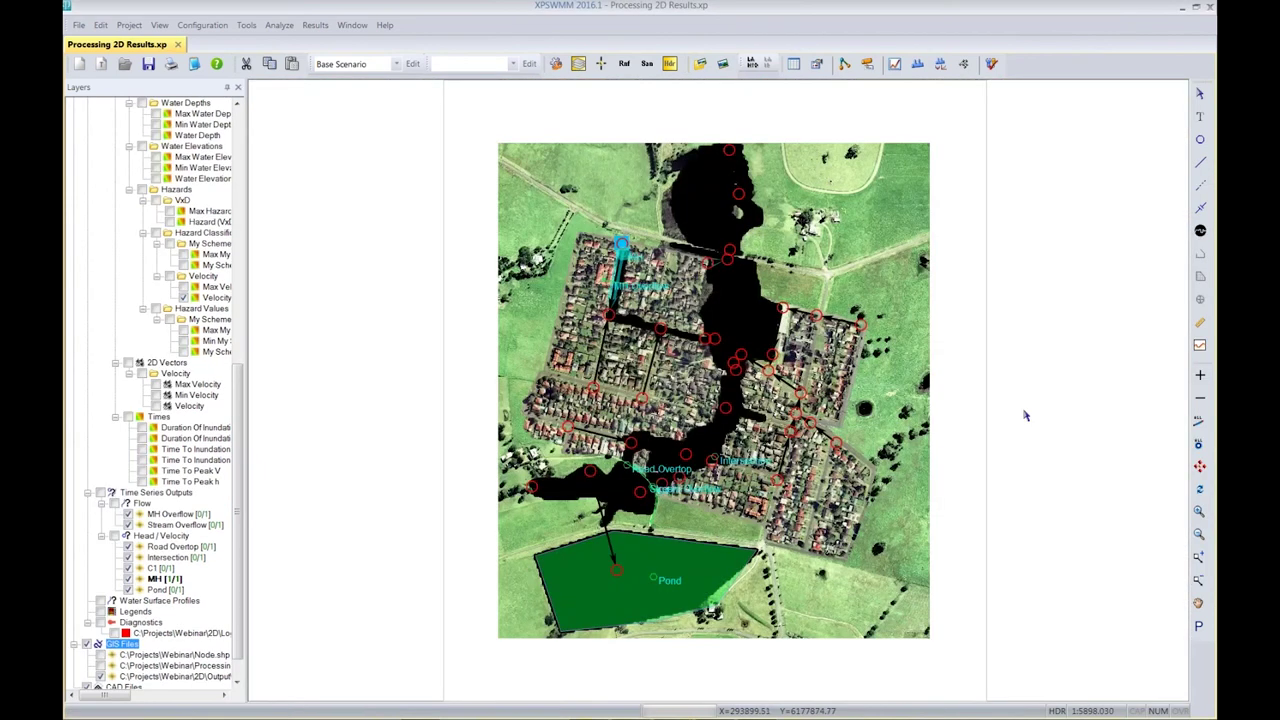
Make the exported point layer active and inspect the depth attribute of a point near the stream in the Quick Data View's GIS data
{"action": "left_click", "coordinate": [1200, 558]}
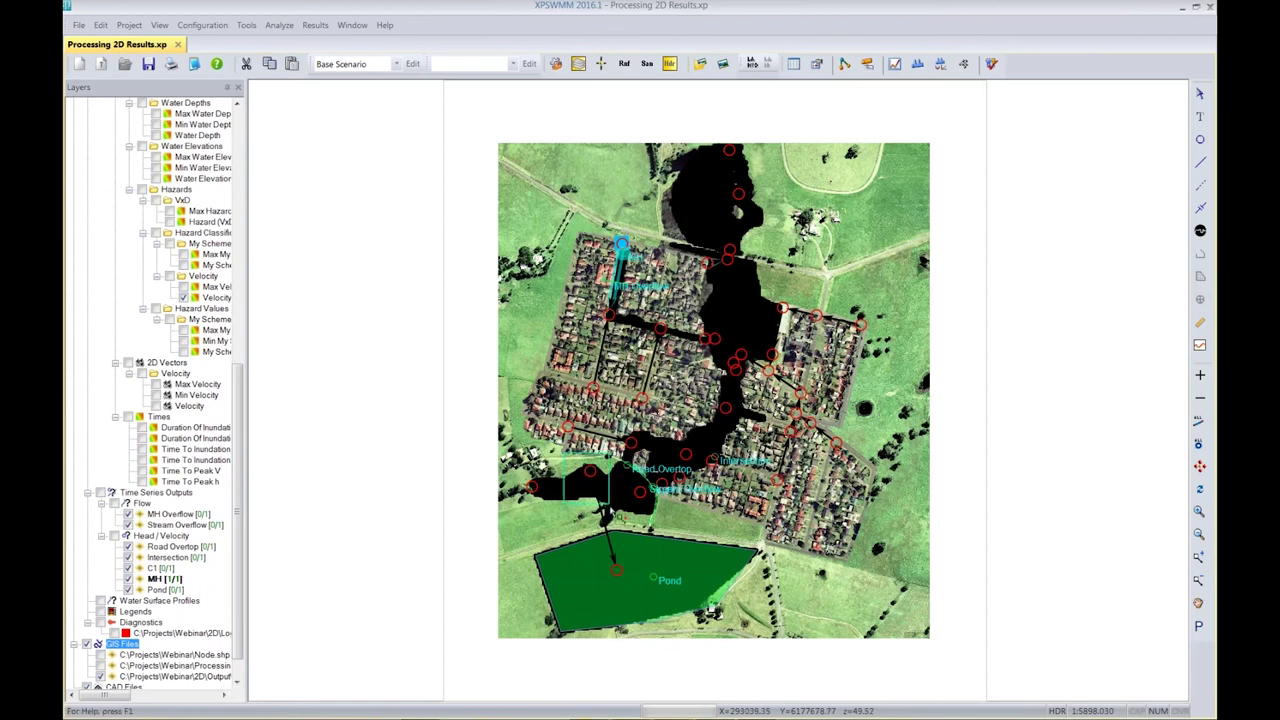
{"action": "left_click_drag", "start_coordinate": [615, 456], "coordinate": [564, 519]}
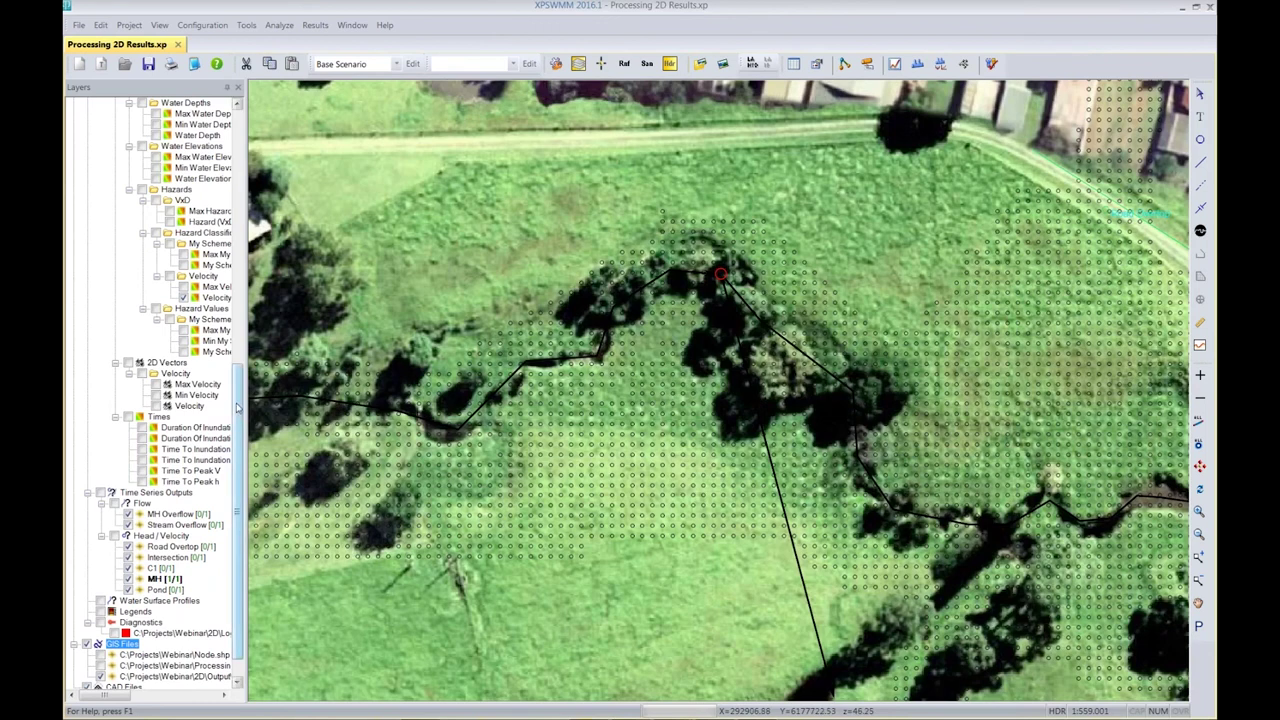
{"action": "left_click_drag", "start_coordinate": [237, 407], "coordinate": [232, 140]}
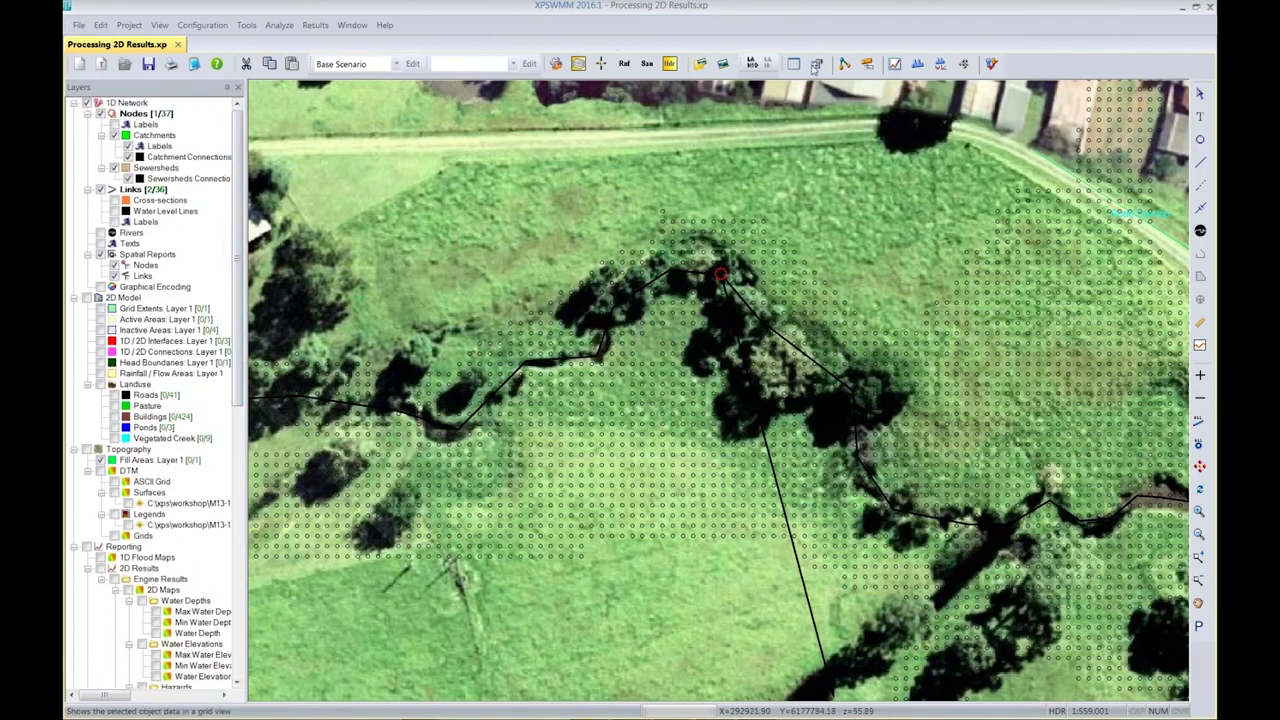
{"action": "left_click", "coordinate": [815, 65]}
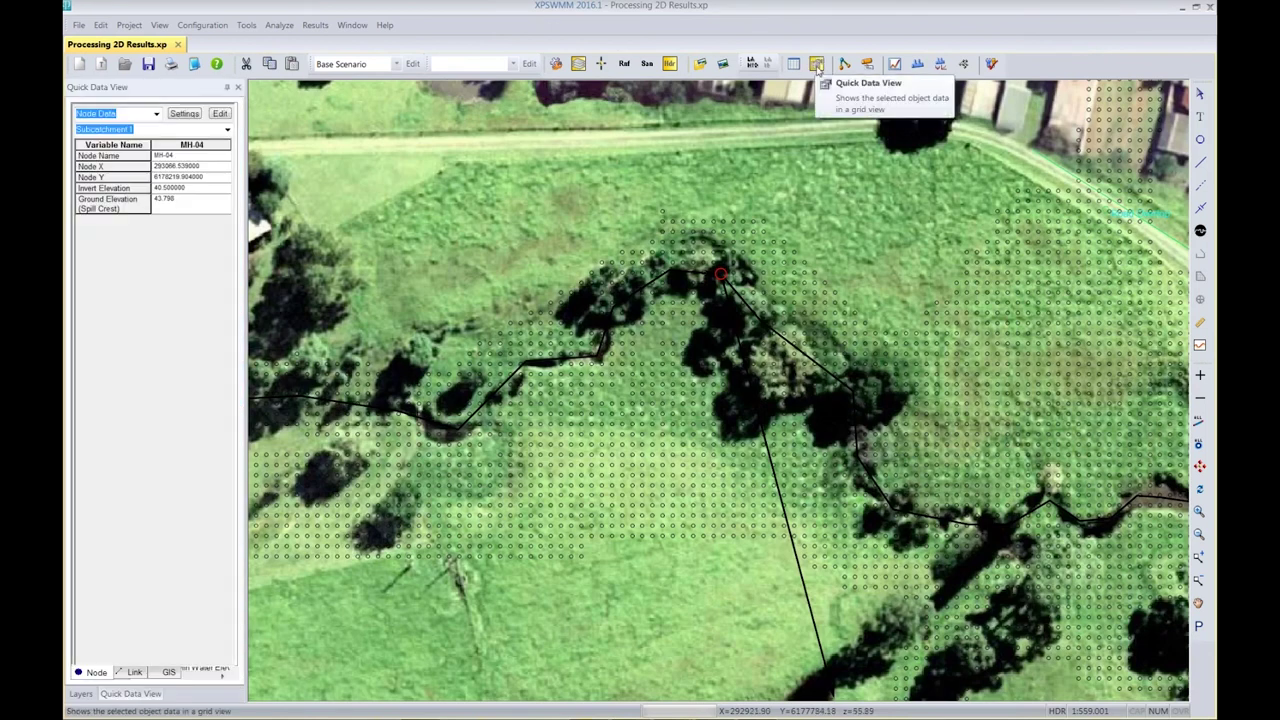
{"action": "left_click", "coordinate": [166, 672]}
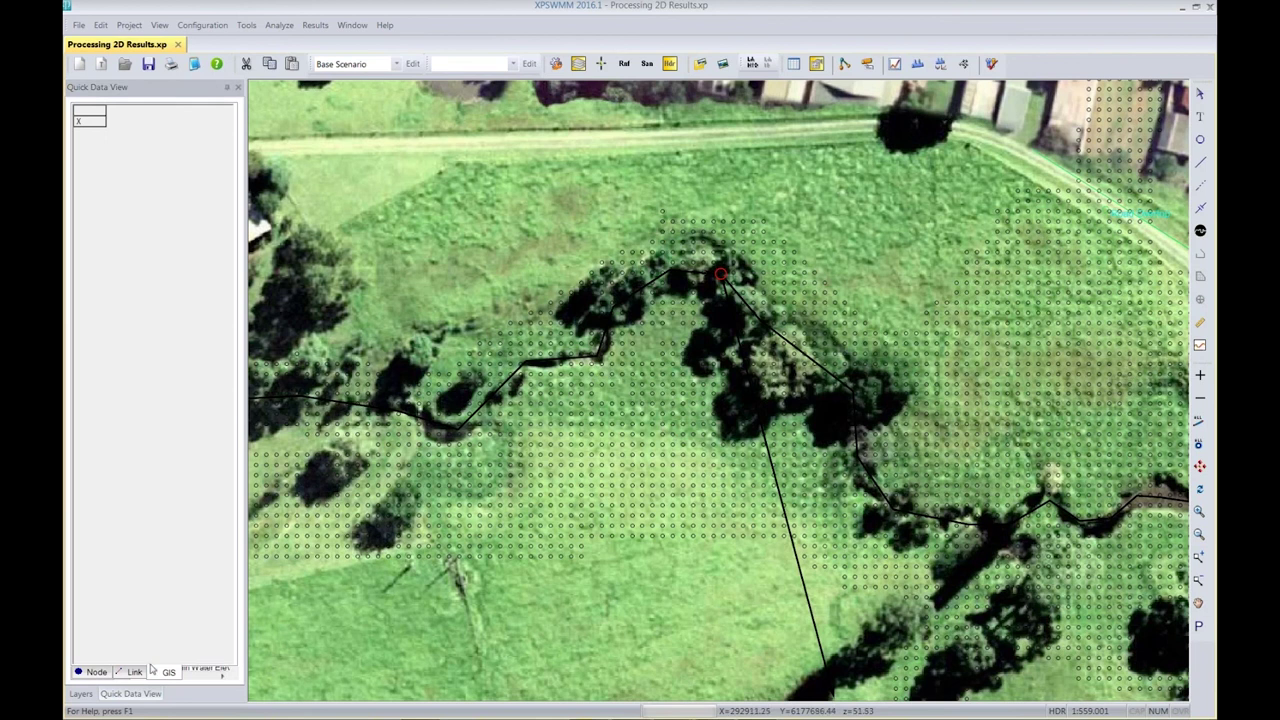
{"action": "left_click", "coordinate": [80, 694]}
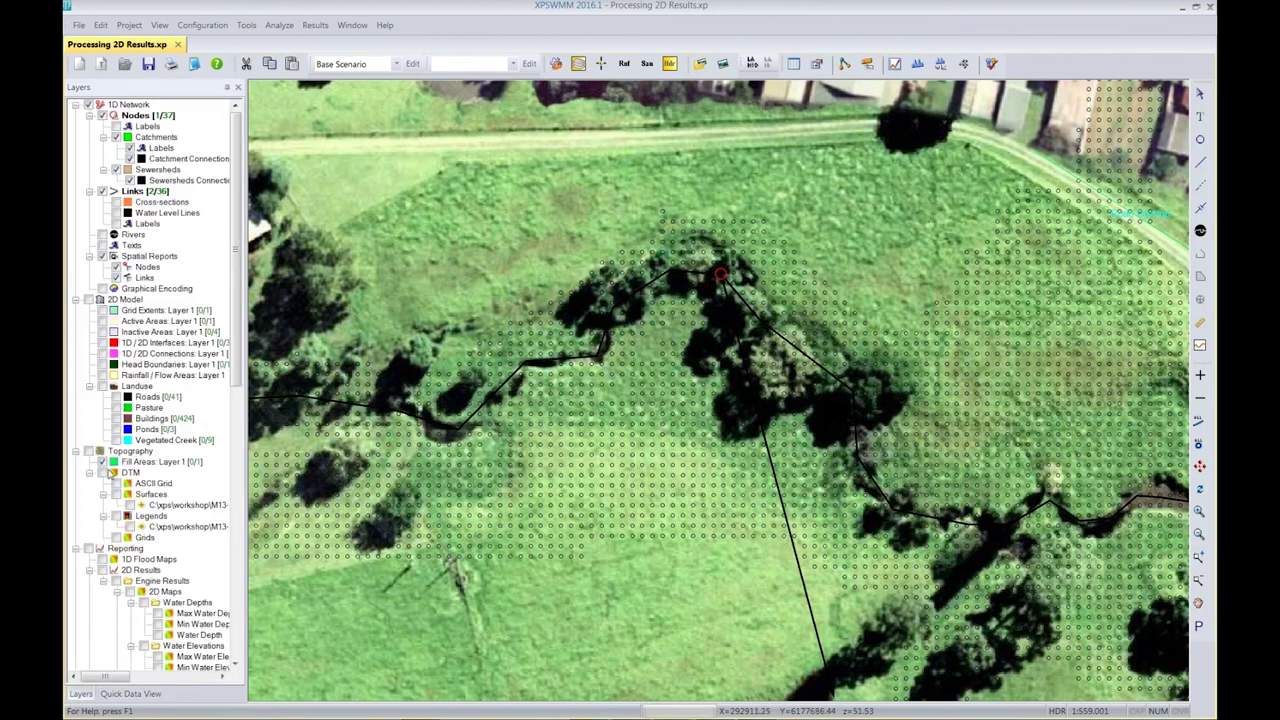
{"action": "scroll", "coordinate": [237, 368], "scroll_direction": "down", "scroll_amount": 15}
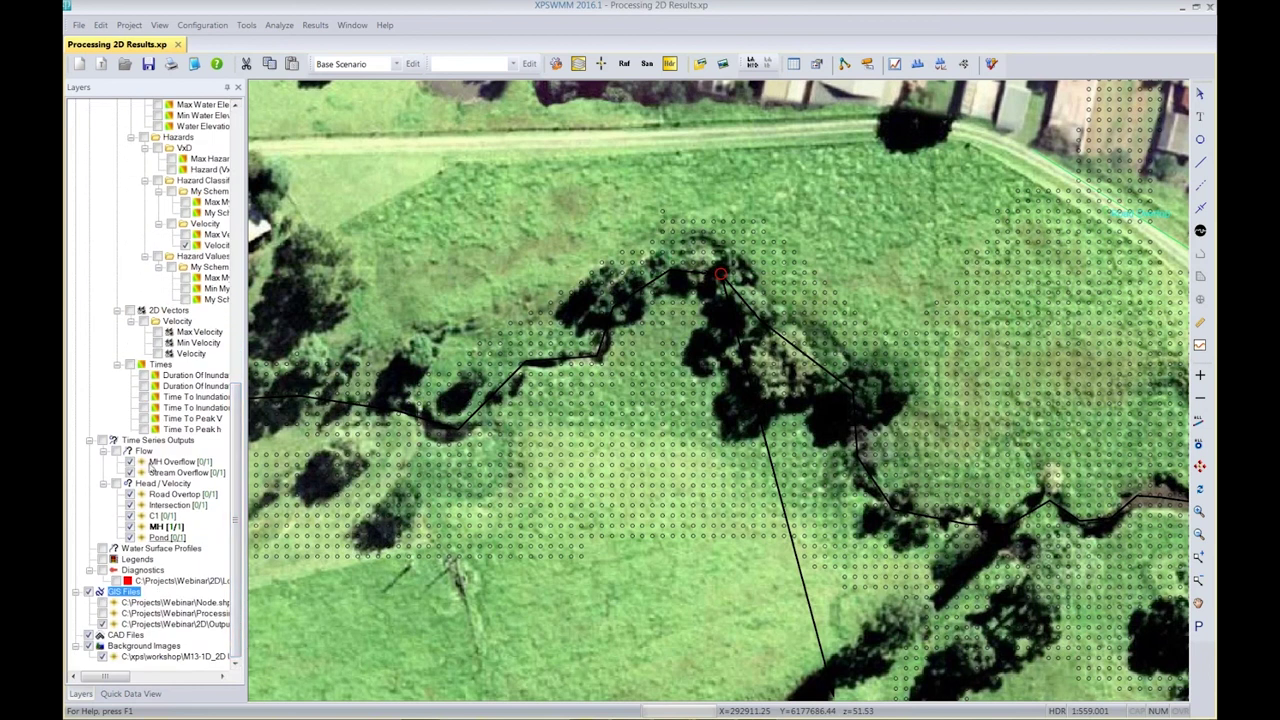
{"action": "left_click", "coordinate": [150, 624]}
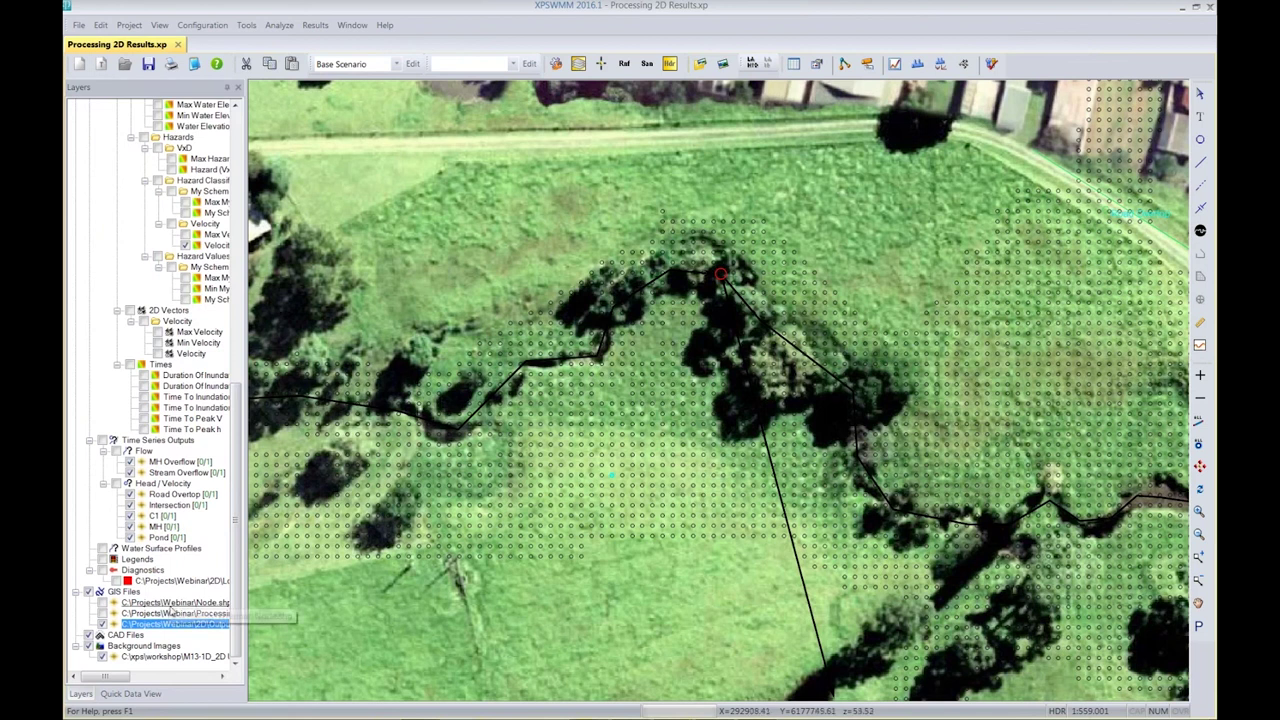
{"action": "left_click", "coordinate": [130, 693]}
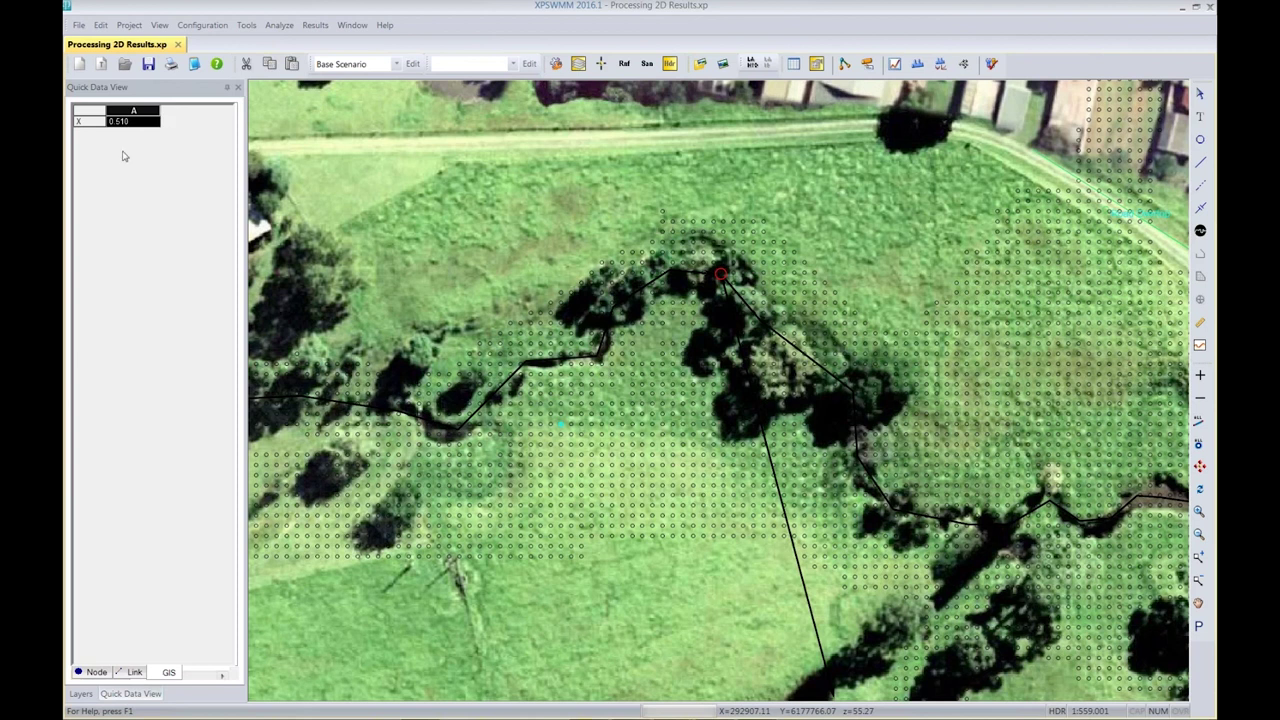
Switch to the PowerPoint slide show and advance to the Time Series Outputs slide
{"action": "key", "text": "alt+Tab"}
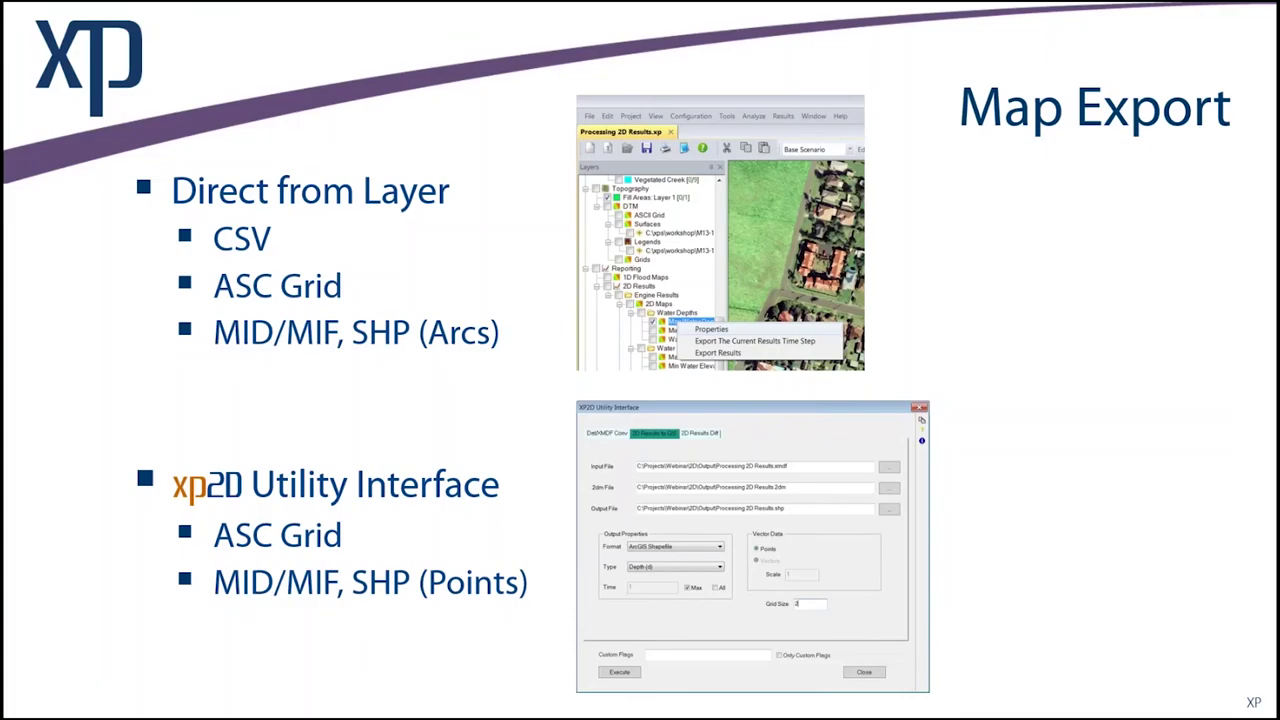
{"action": "key", "text": "Right"}
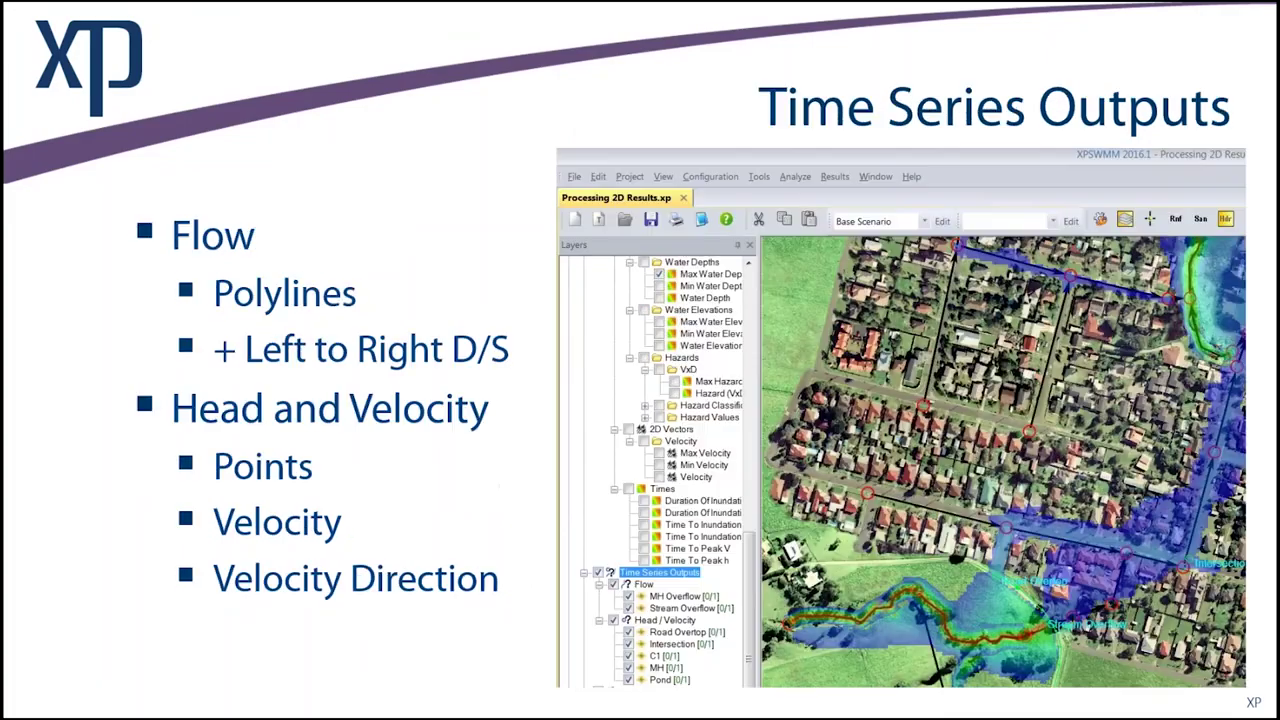
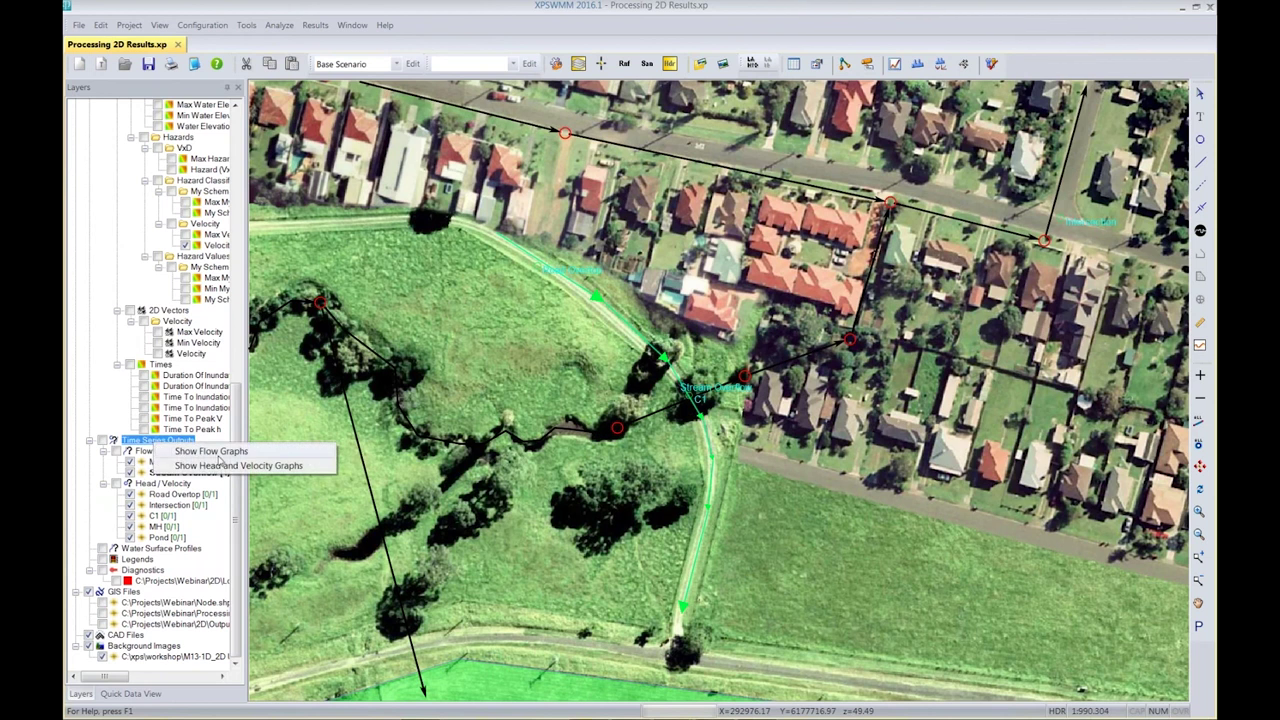
Show the flow graphs of the time series outputs and plot only the Stream Overflow line
{"action": "left_click", "coordinate": [217, 452]}
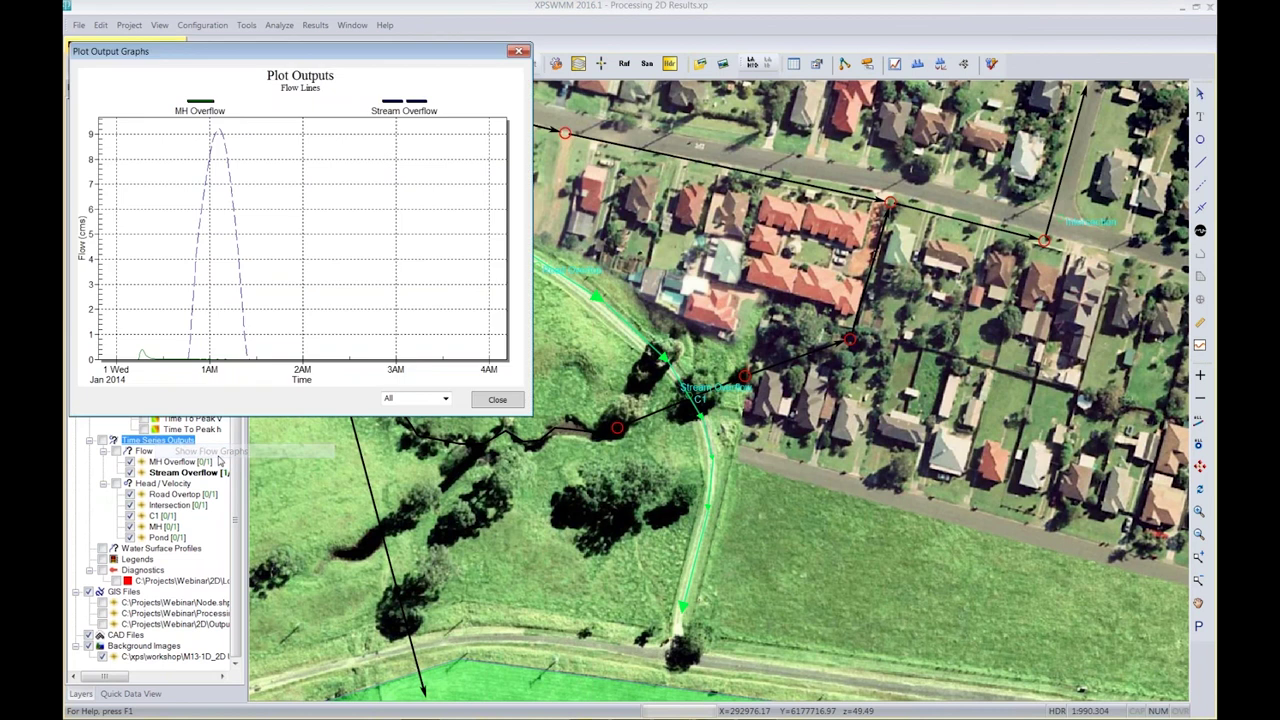
{"action": "left_click", "coordinate": [446, 399]}
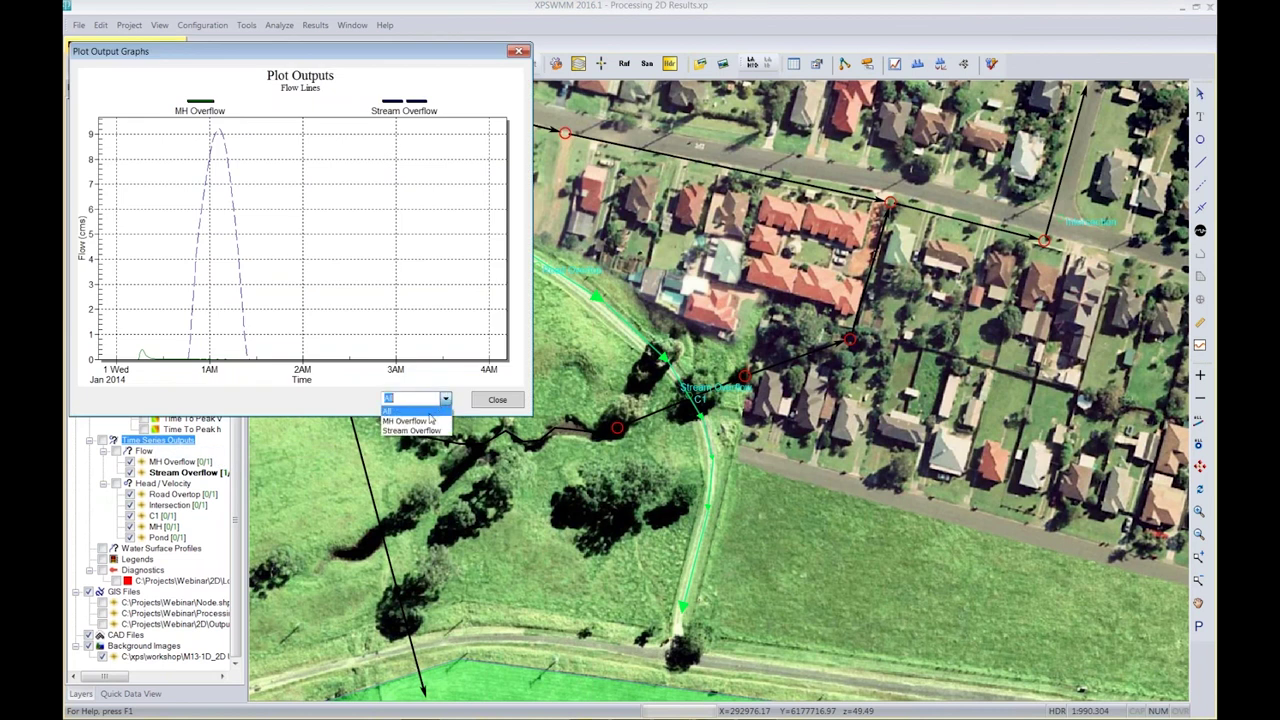
{"action": "left_click", "coordinate": [431, 431]}
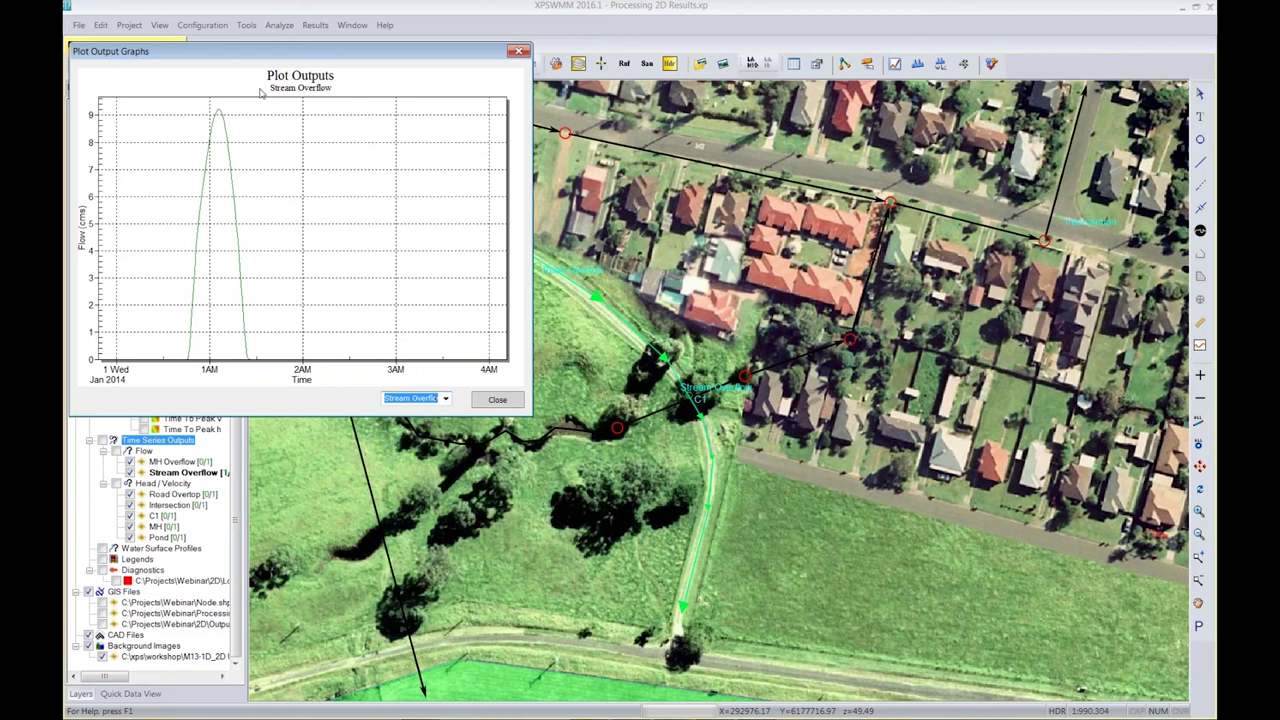
Plot only the MH Overflow line in the flow graphs and enlarge the time range around its peak
{"action": "left_click", "coordinate": [445, 399]}
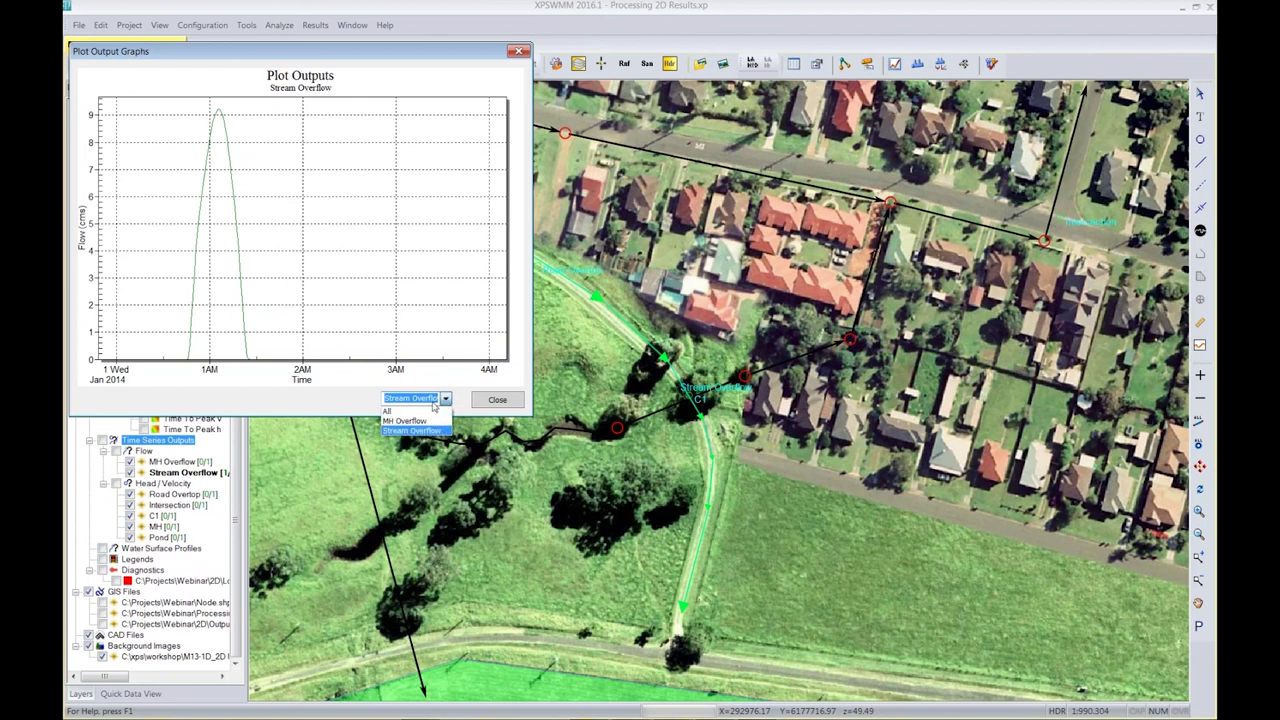
{"action": "left_click", "coordinate": [445, 399]}
{"action": "left_click", "coordinate": [445, 399]}
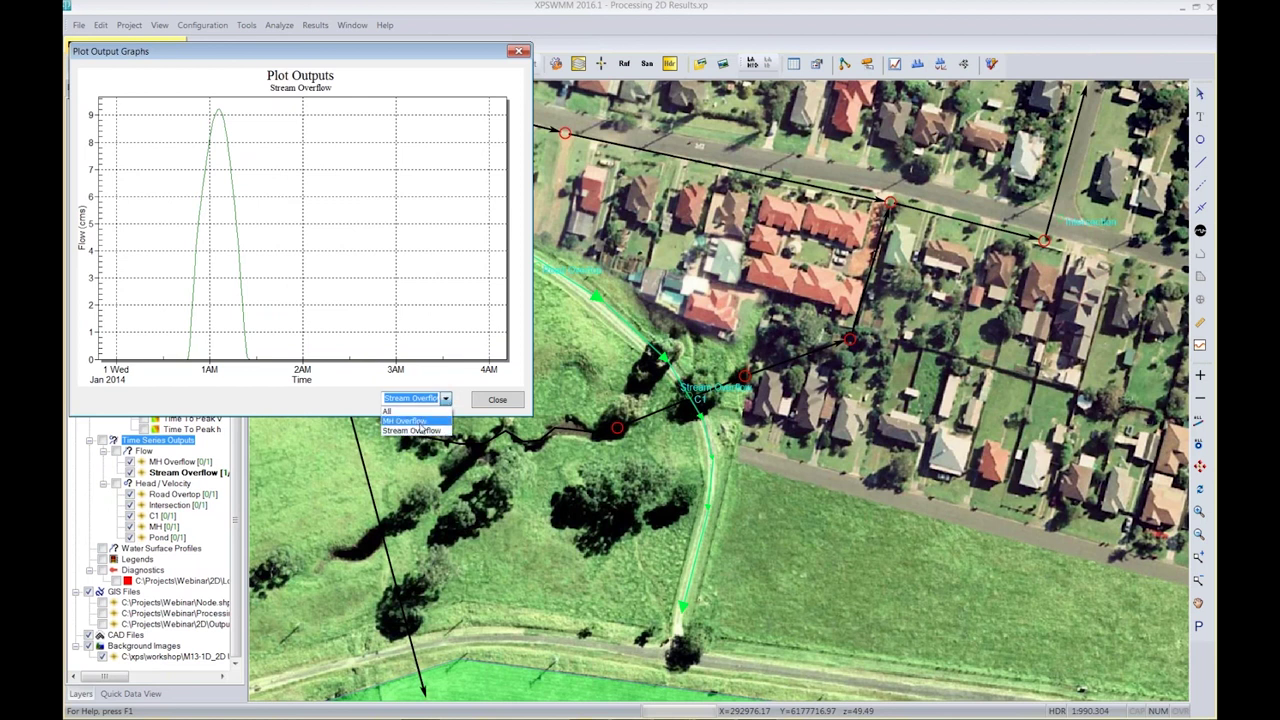
{"action": "left_click", "coordinate": [420, 421]}
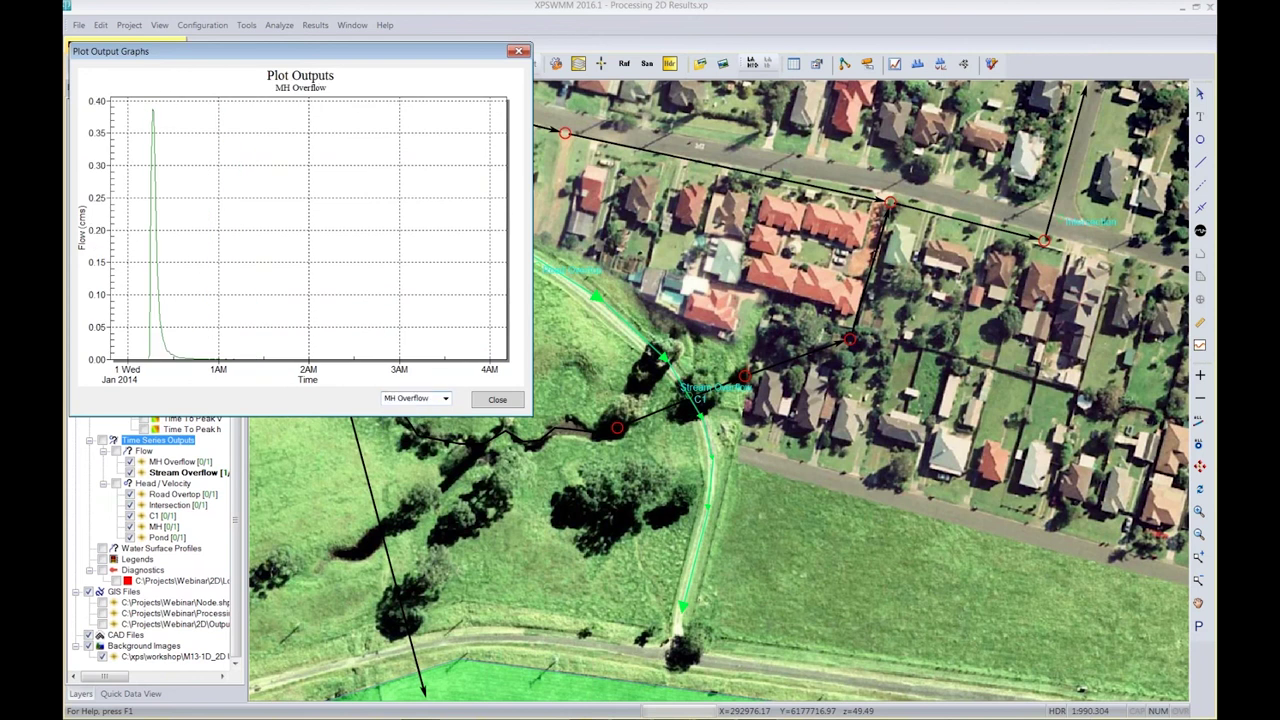
{"action": "left_click_drag", "start_coordinate": [136, 100], "coordinate": [205, 360]}
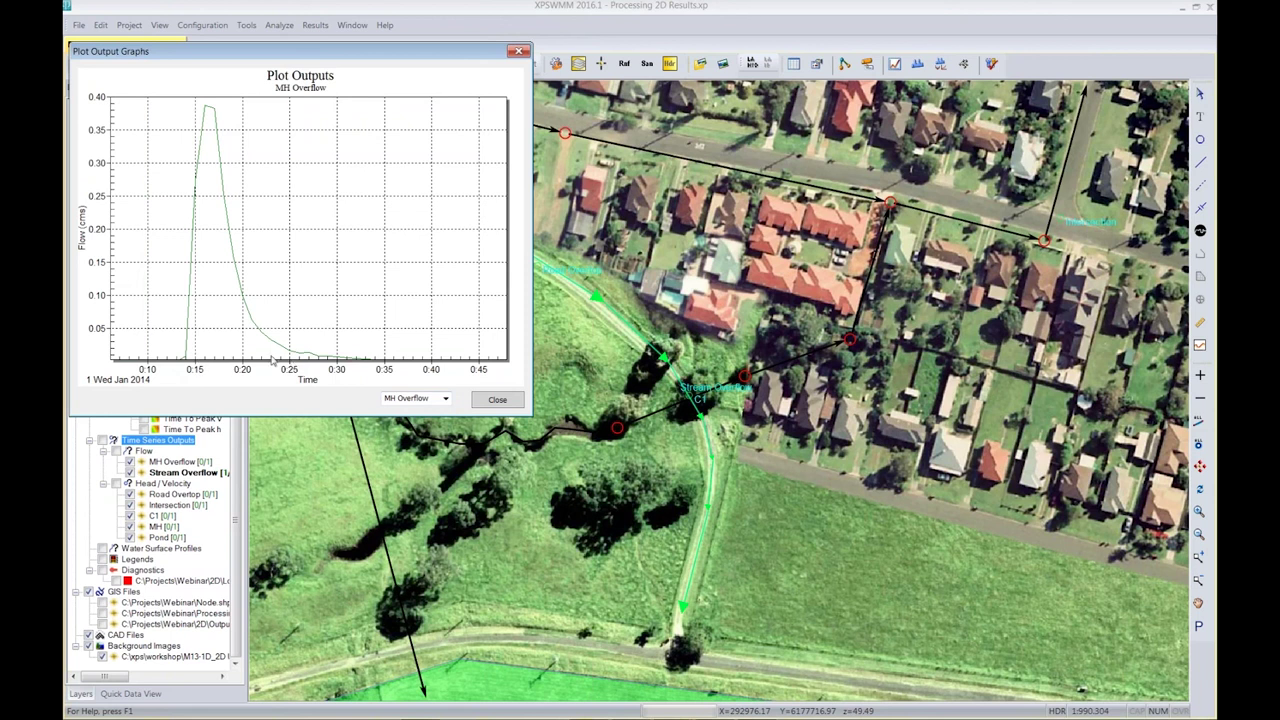
{"action": "left_click", "coordinate": [497, 399]}
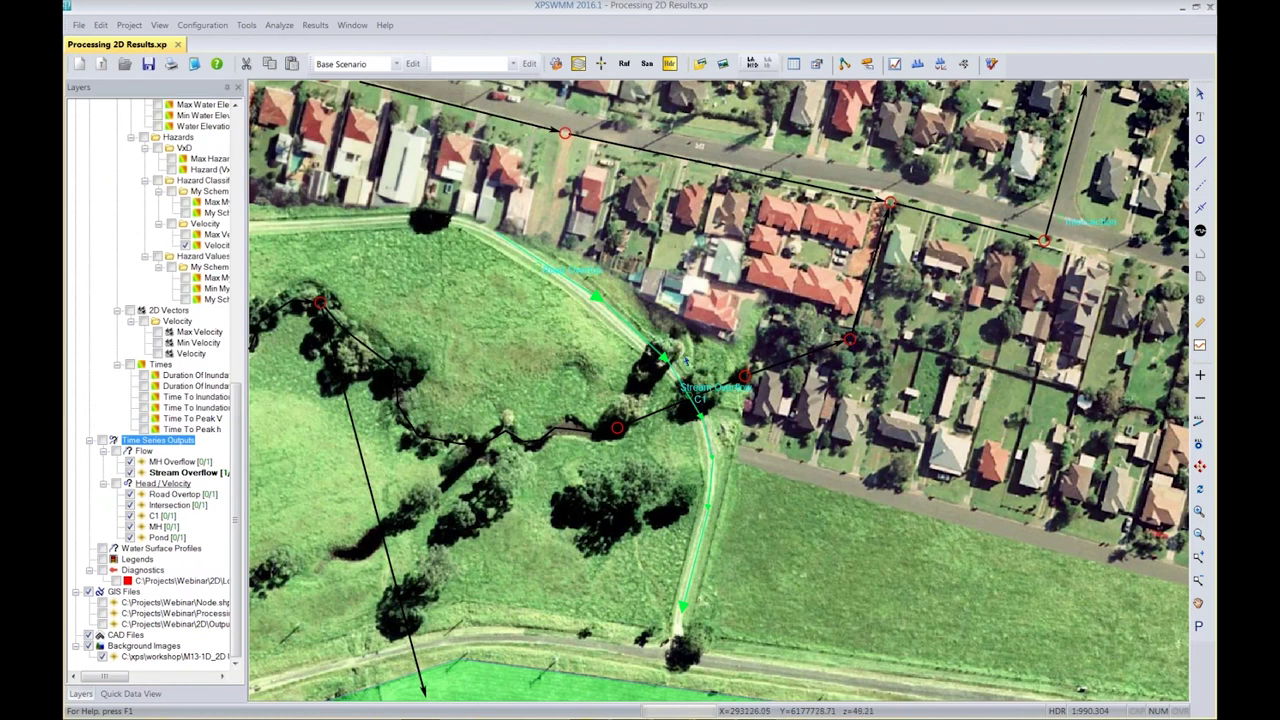
Show the head and velocity graphs of the time series outputs and plot only the Intersection point
{"action": "left_click", "coordinate": [173, 506]}
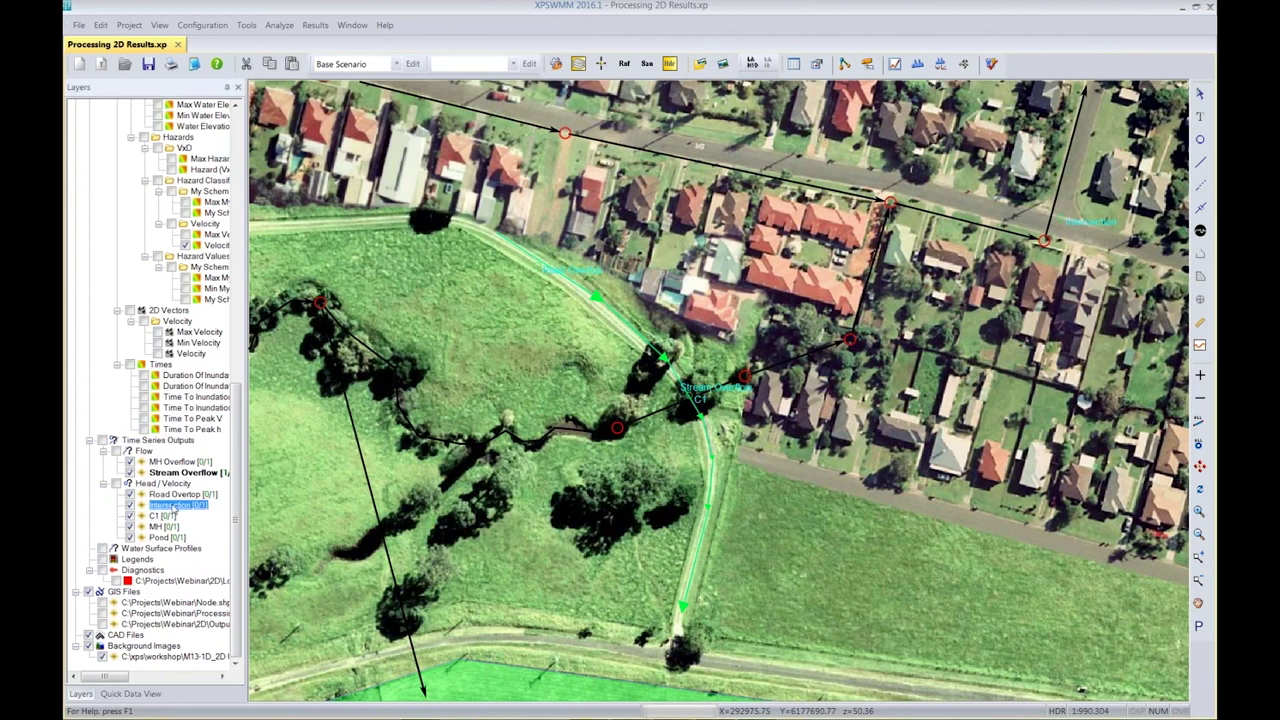
{"action": "left_click", "coordinate": [1063, 225]}
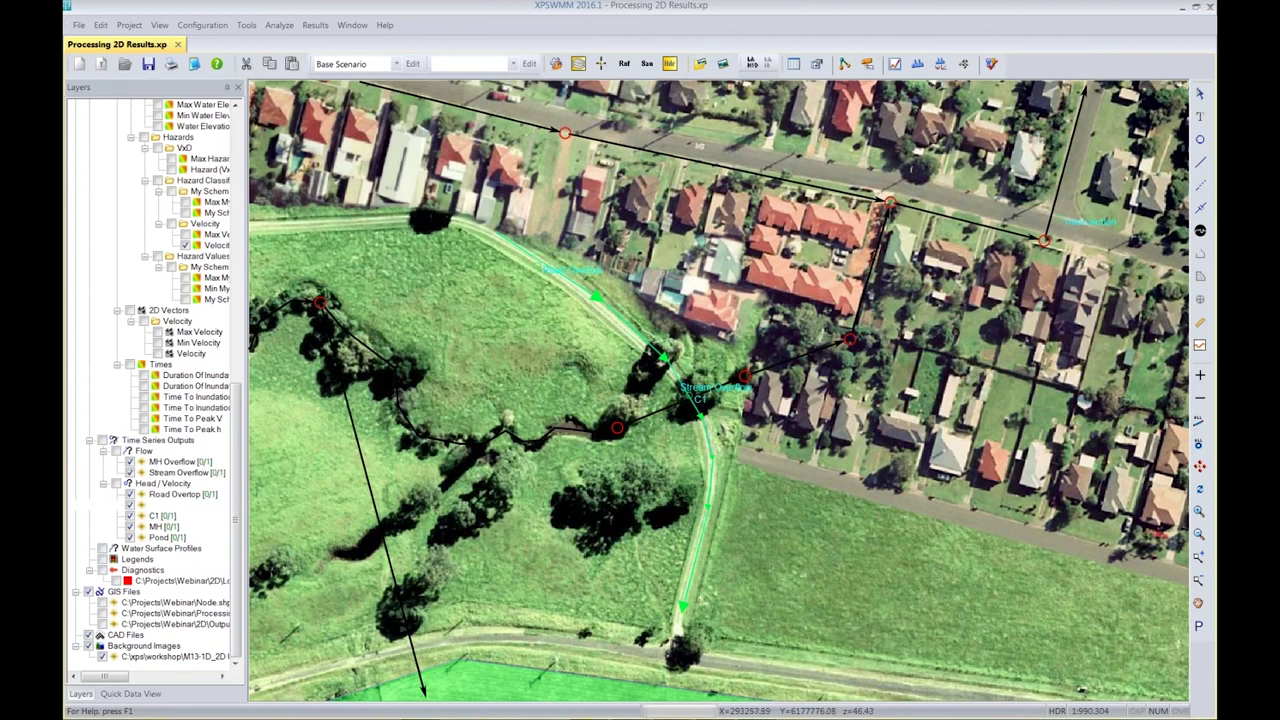
{"action": "right_click", "coordinate": [170, 442]}
{"action": "left_click", "coordinate": [218, 462]}
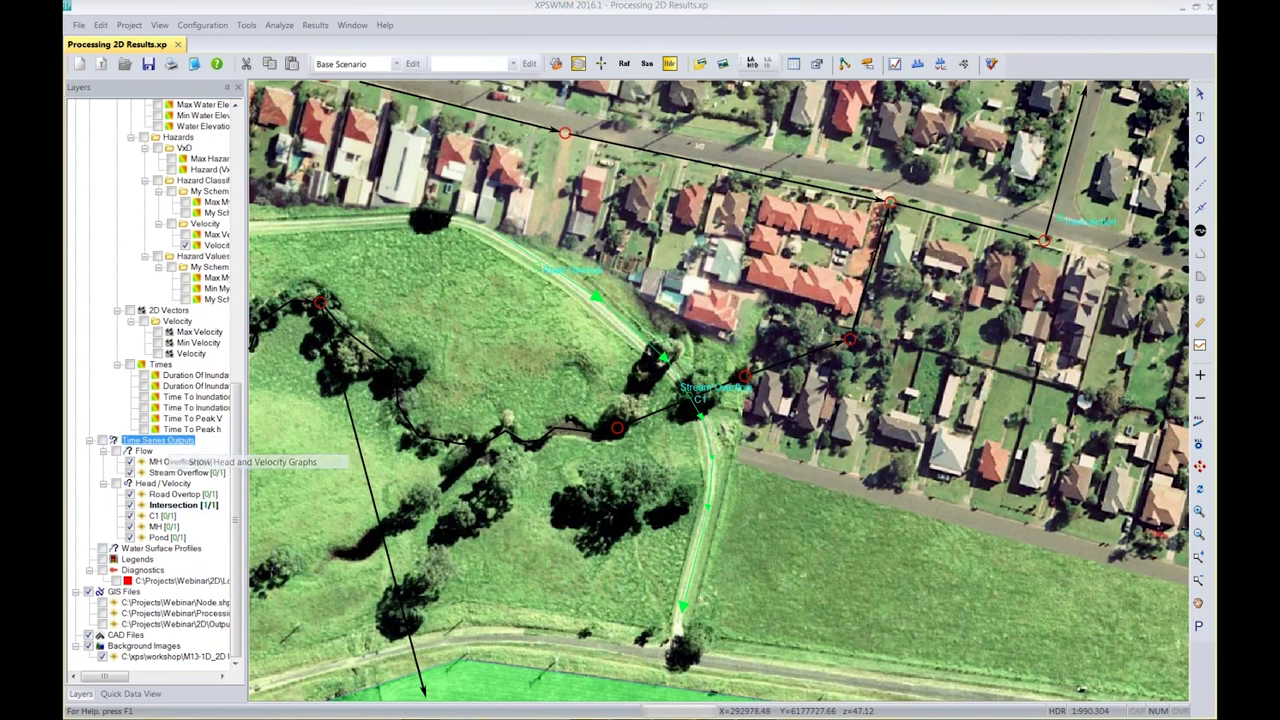
{"action": "left_click", "coordinate": [445, 399]}
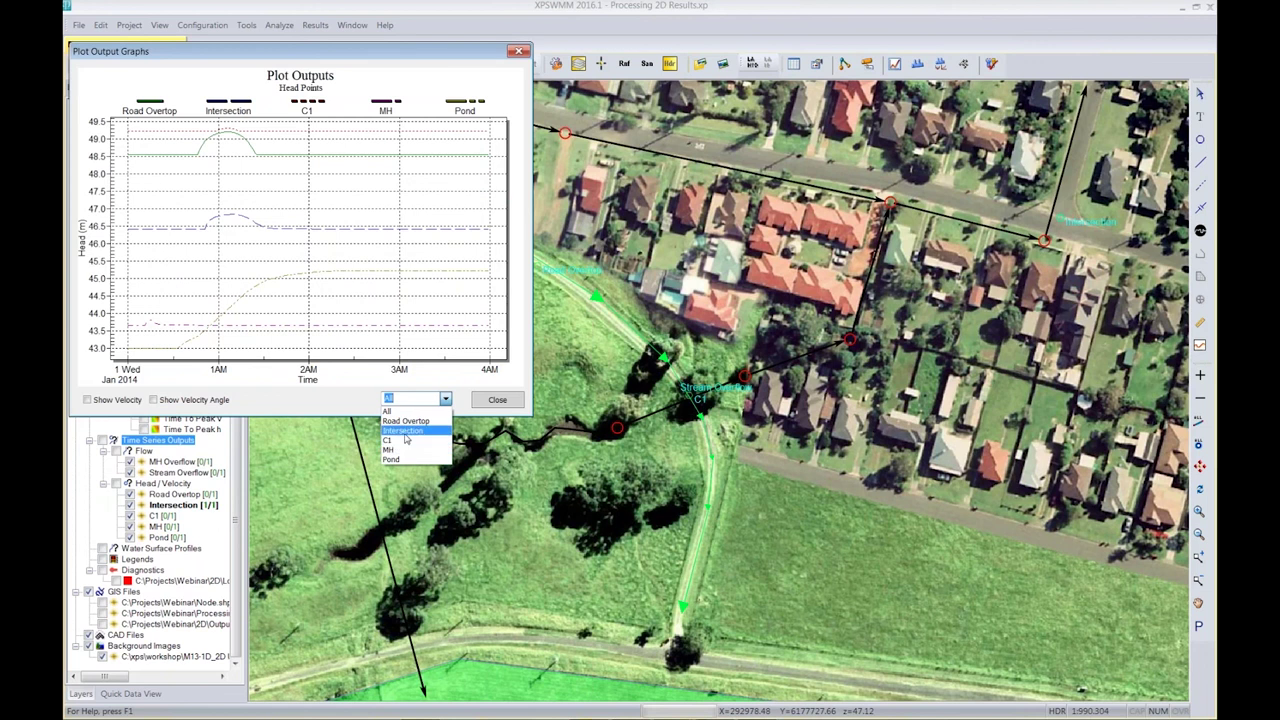
{"action": "left_click", "coordinate": [403, 430]}
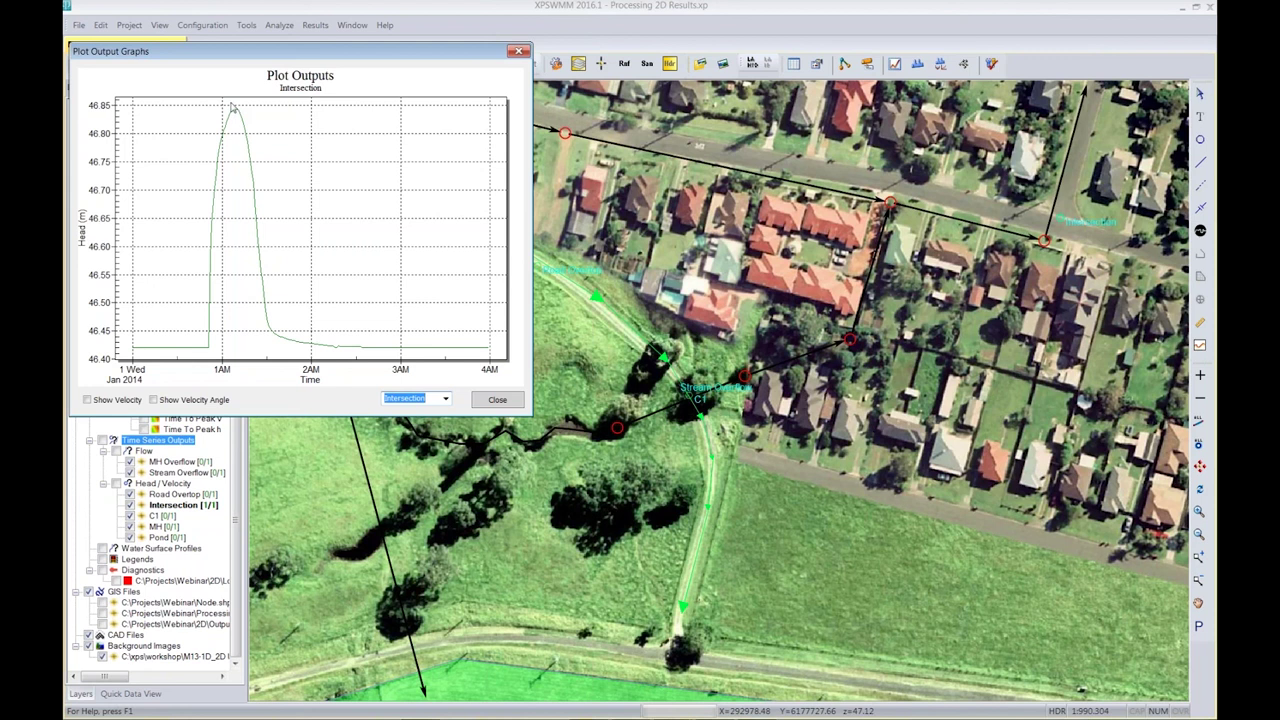
Add the velocity and velocity angle curves to the Intersection head graph and examine them
{"action": "left_click", "coordinate": [87, 400]}
{"action": "left_click", "coordinate": [87, 400]}
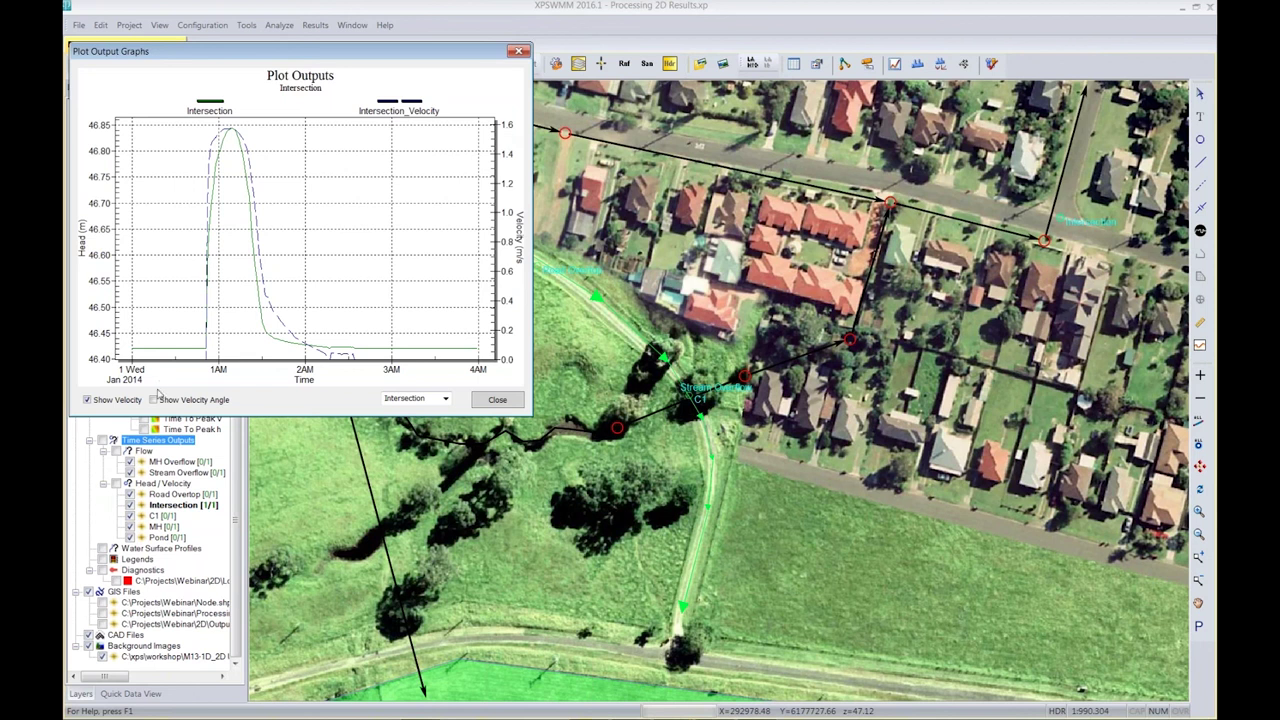
{"action": "left_click", "coordinate": [154, 400]}
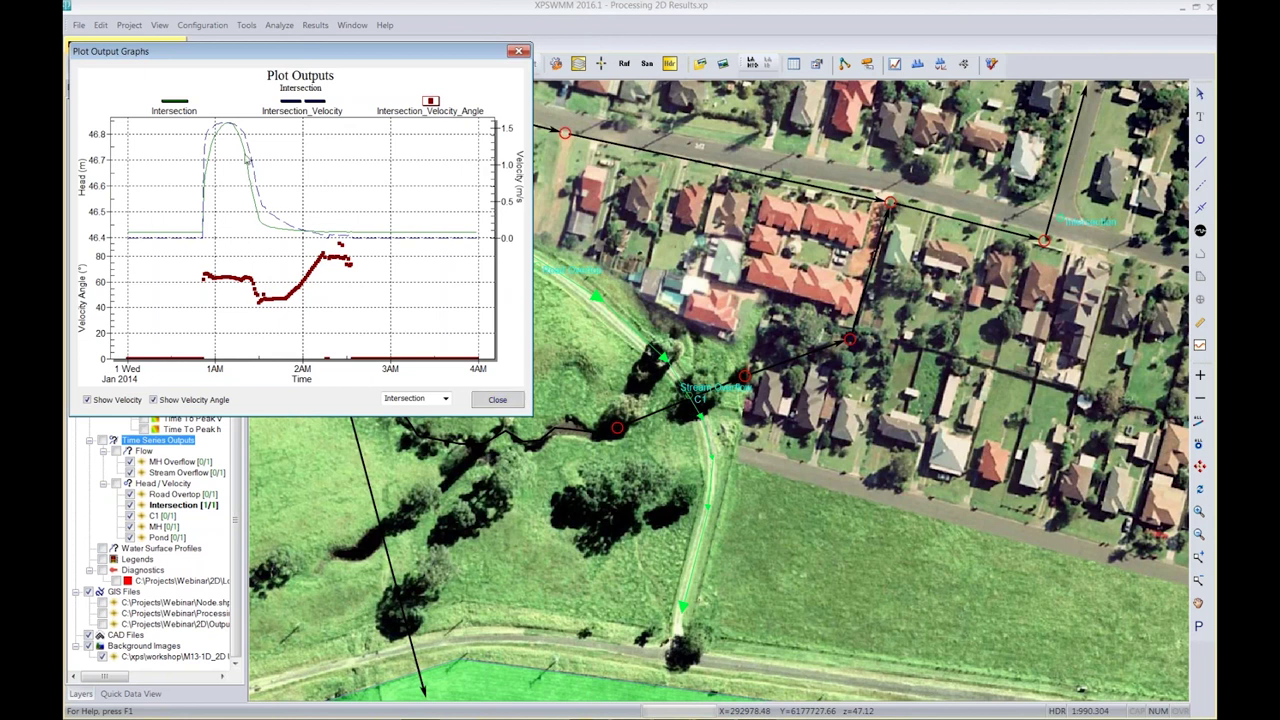
{"action": "left_click", "coordinate": [497, 400]}
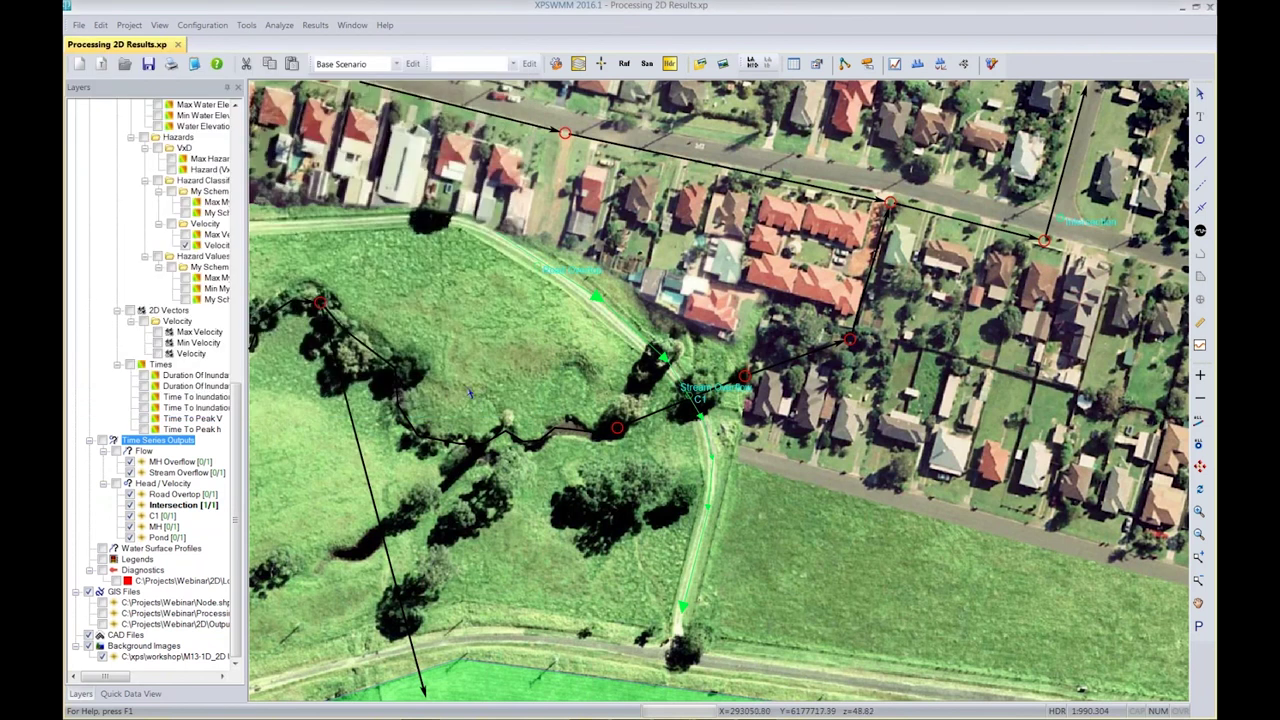
Switch to the PowerPoint slide show, advance to the 2D Post Processing slide, and return to XPSWMM
{"action": "key", "text": "alt+Tab"}
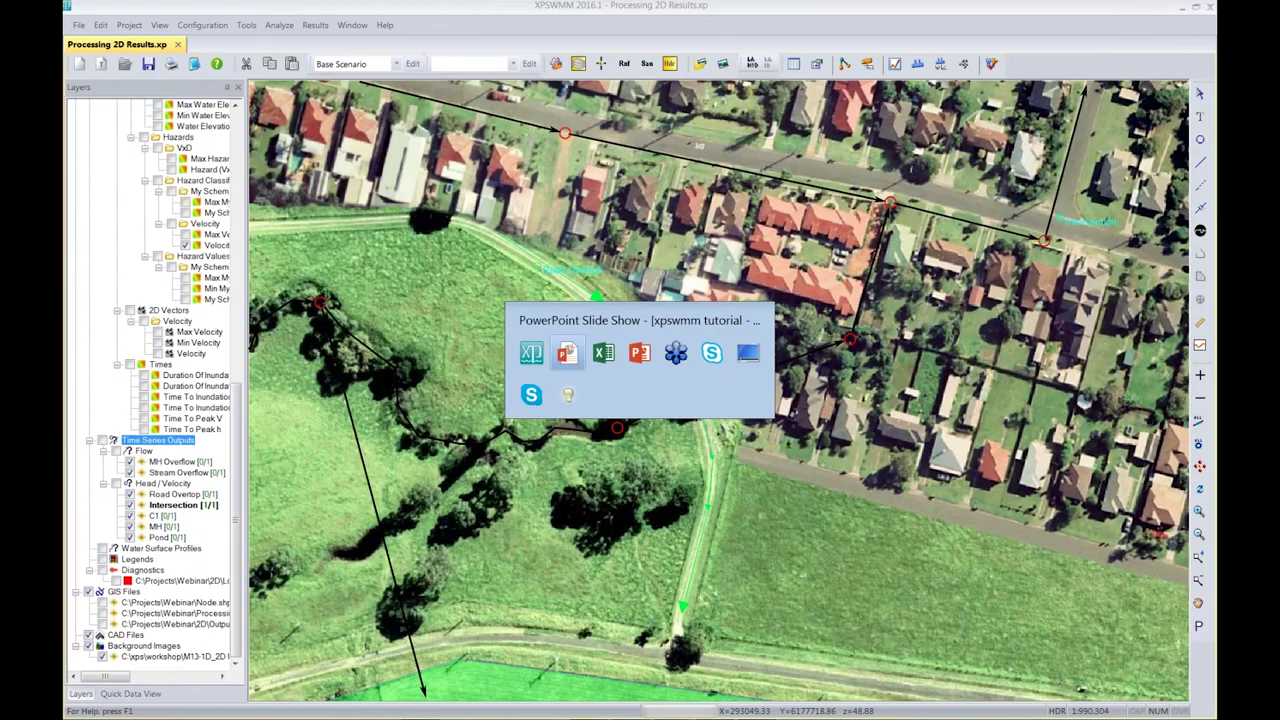
{"action": "key", "text": "Right"}
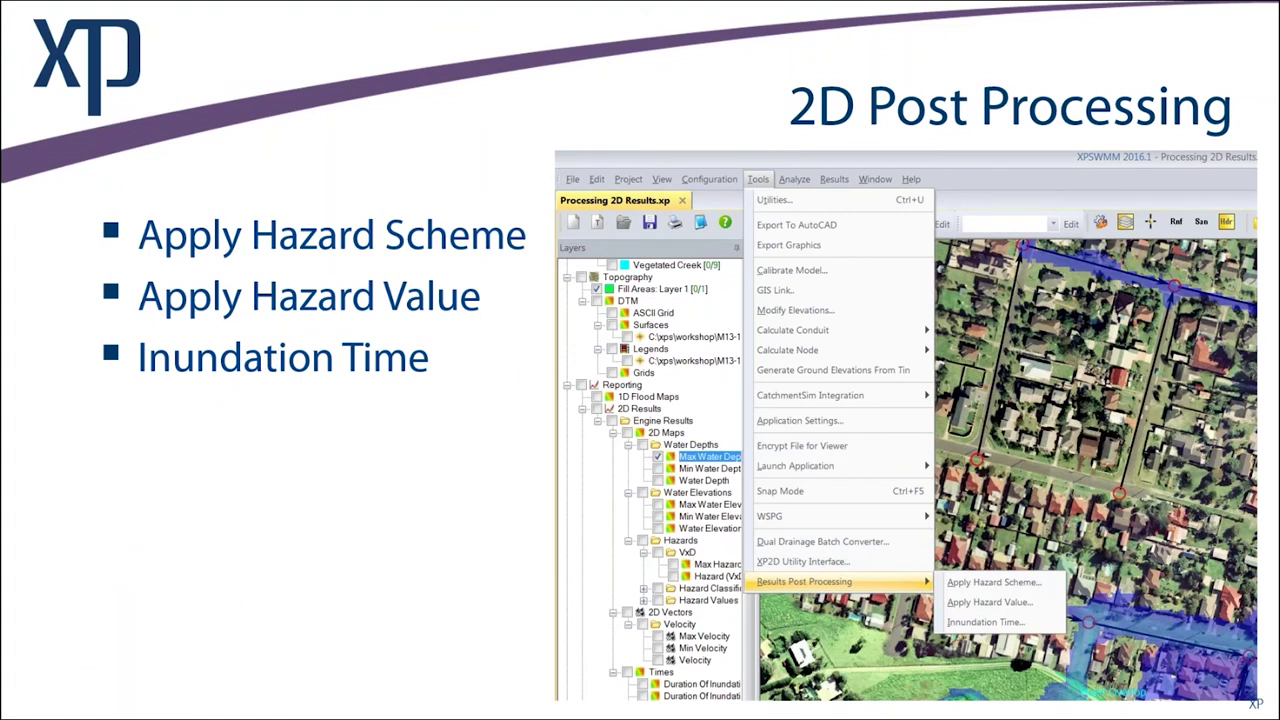
{"action": "key", "text": "alt+Tab"}
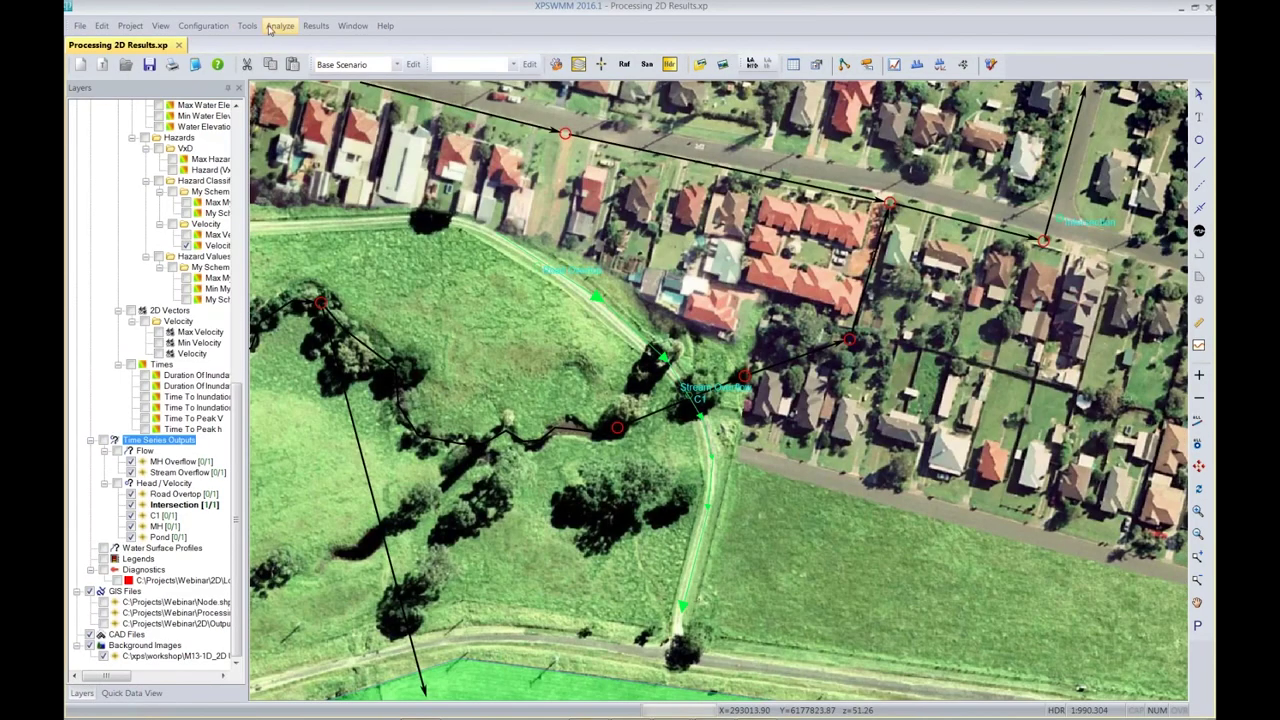
Start the Apply Hazard Value results post-processing and pick my hazard from the user-defined hazard values
{"action": "left_click", "coordinate": [247, 26]}
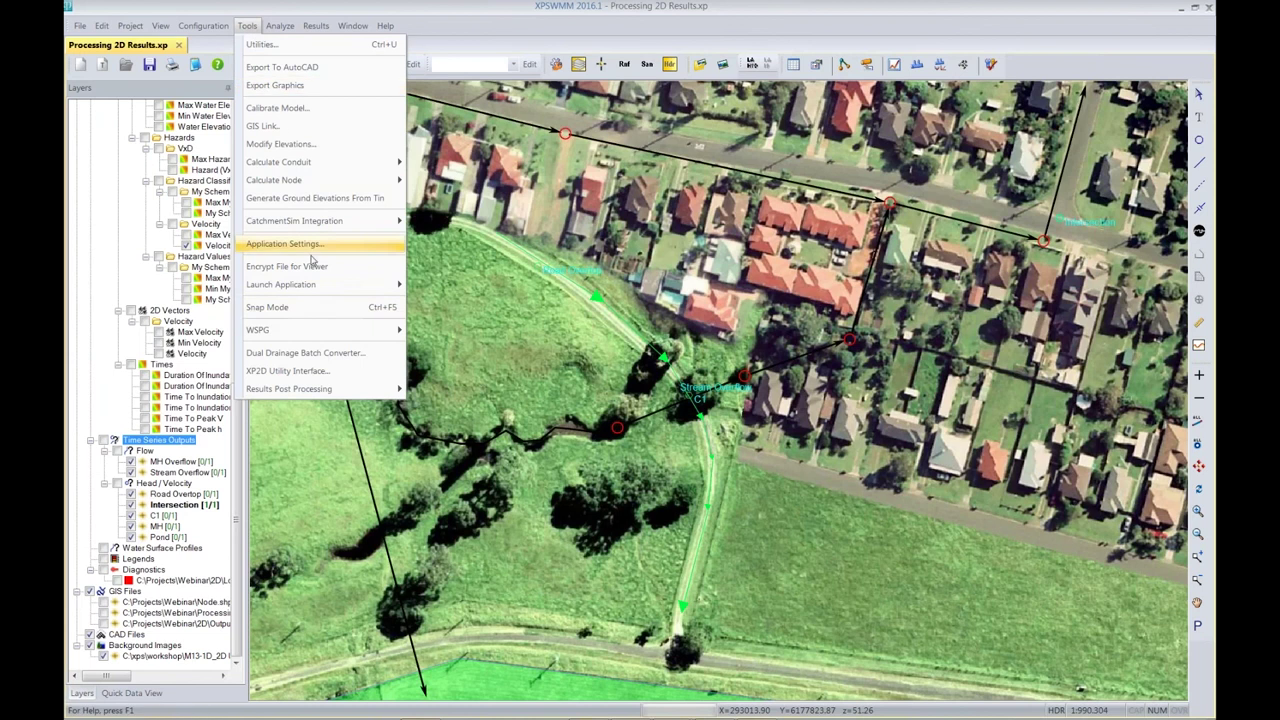
{"action": "mouse_move", "coordinate": [351, 392]}
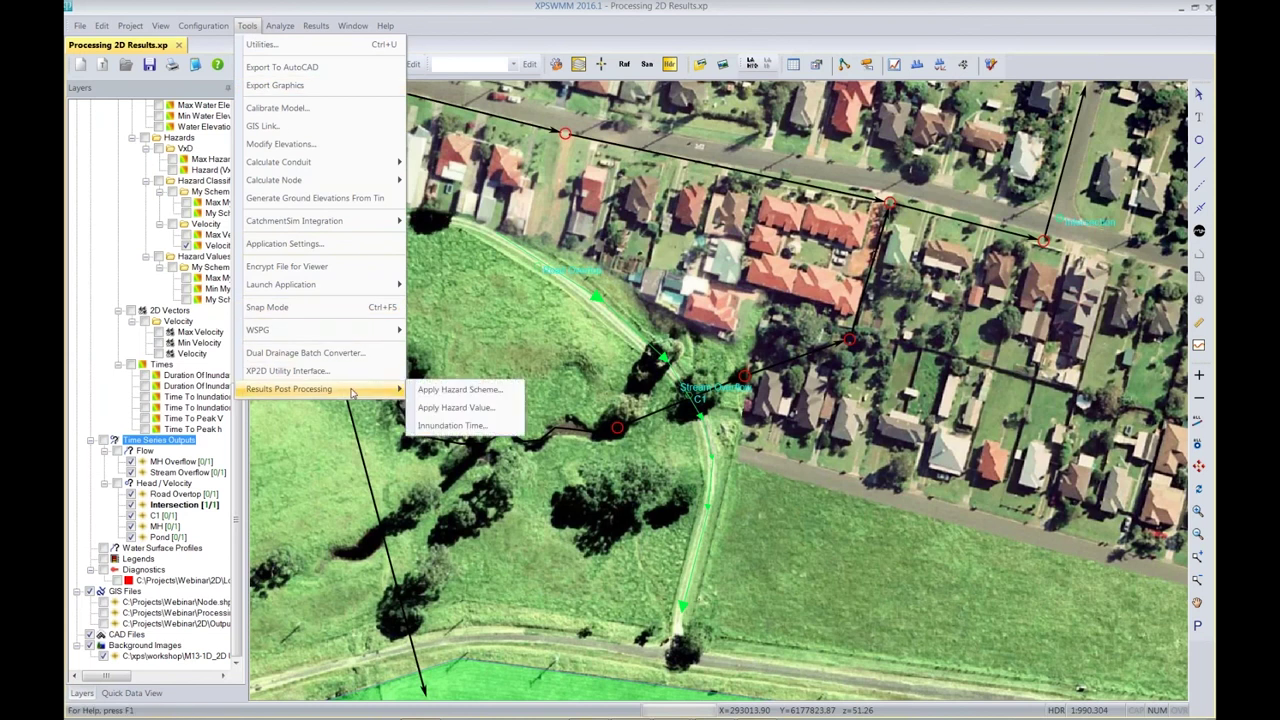
{"action": "left_click", "coordinate": [458, 408]}
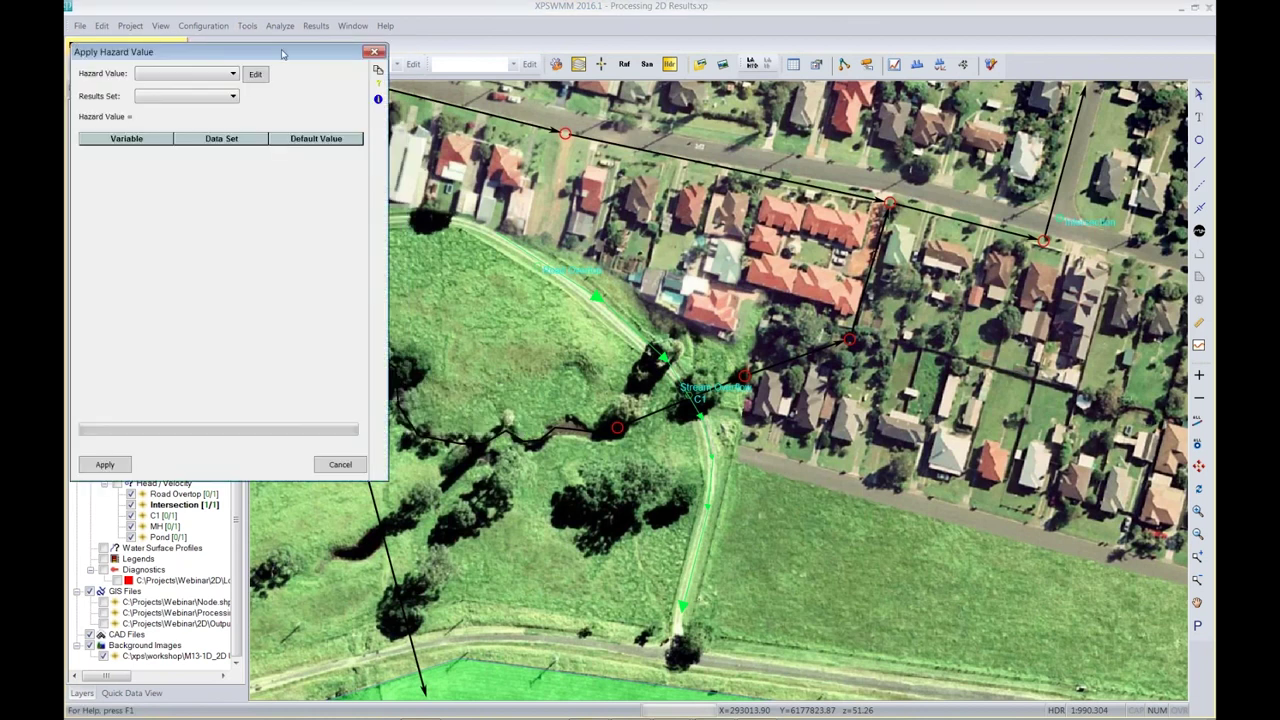
{"action": "left_click_drag", "start_coordinate": [288, 56], "coordinate": [611, 77]}
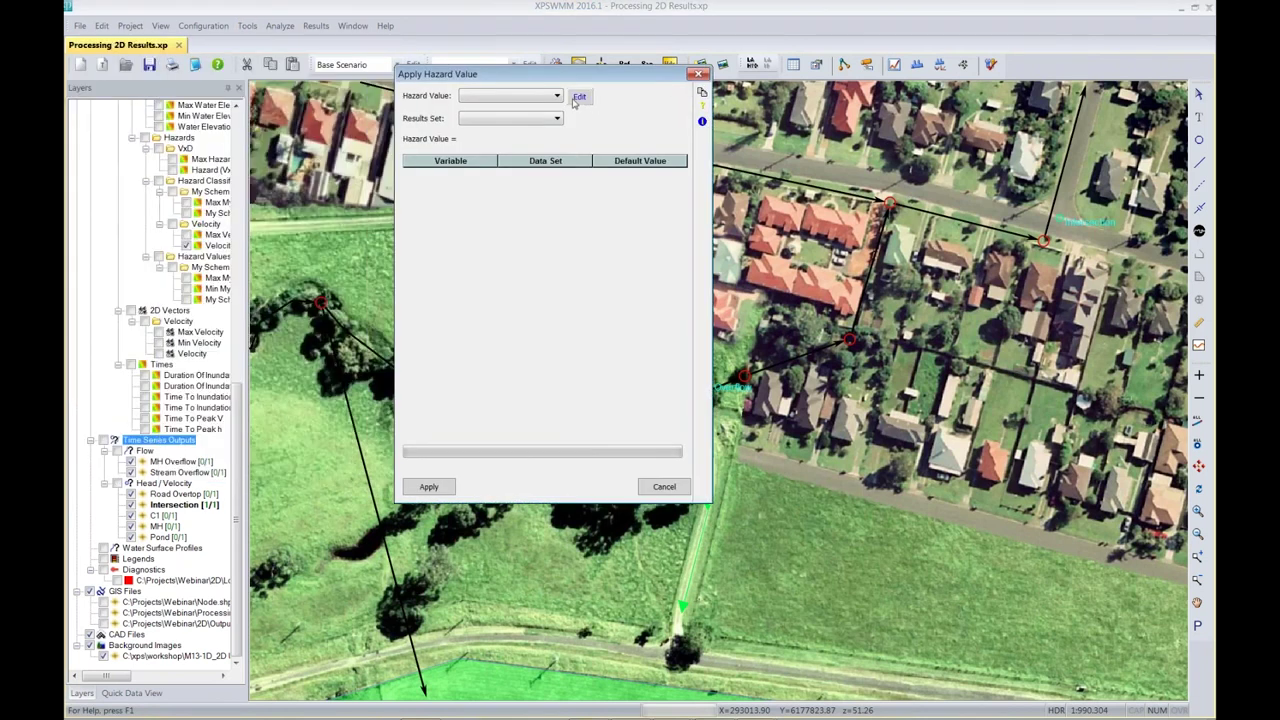
{"action": "left_click", "coordinate": [579, 97]}
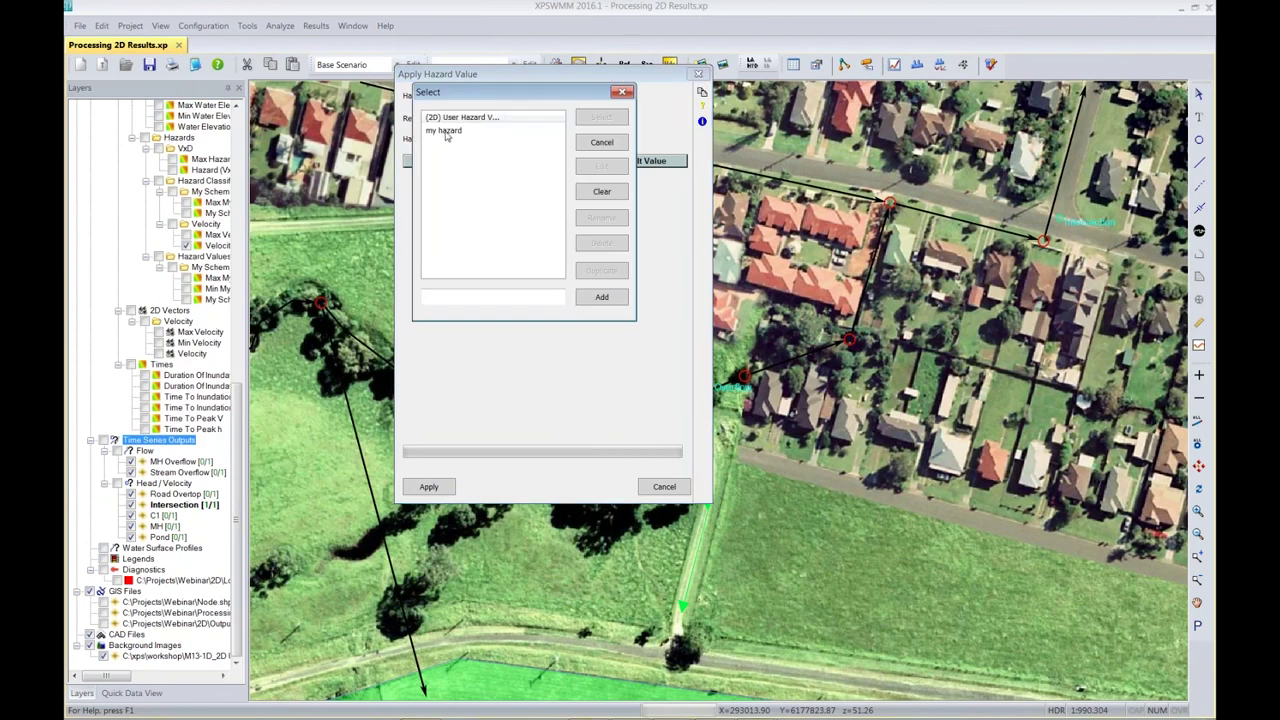
{"action": "left_click", "coordinate": [459, 132]}
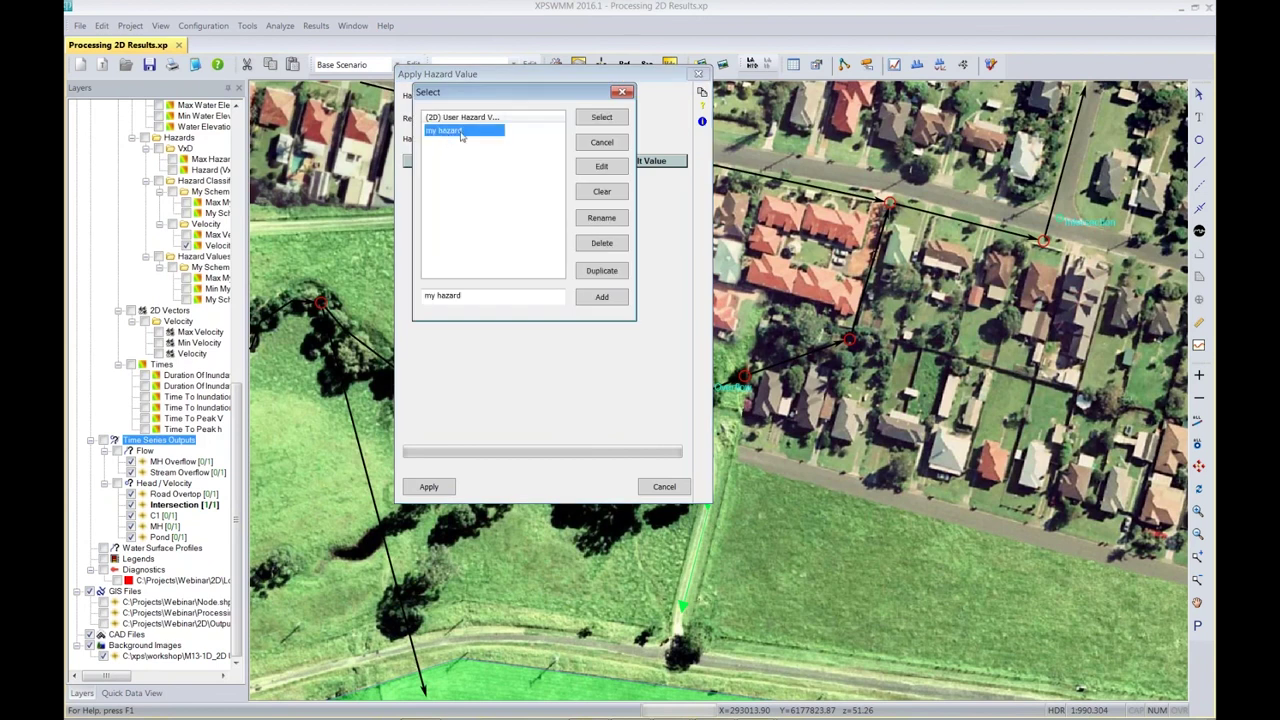
Try the formula depth *3 * velocity/2 for the my hazard value and discard the edit
{"action": "left_click", "coordinate": [602, 168]}
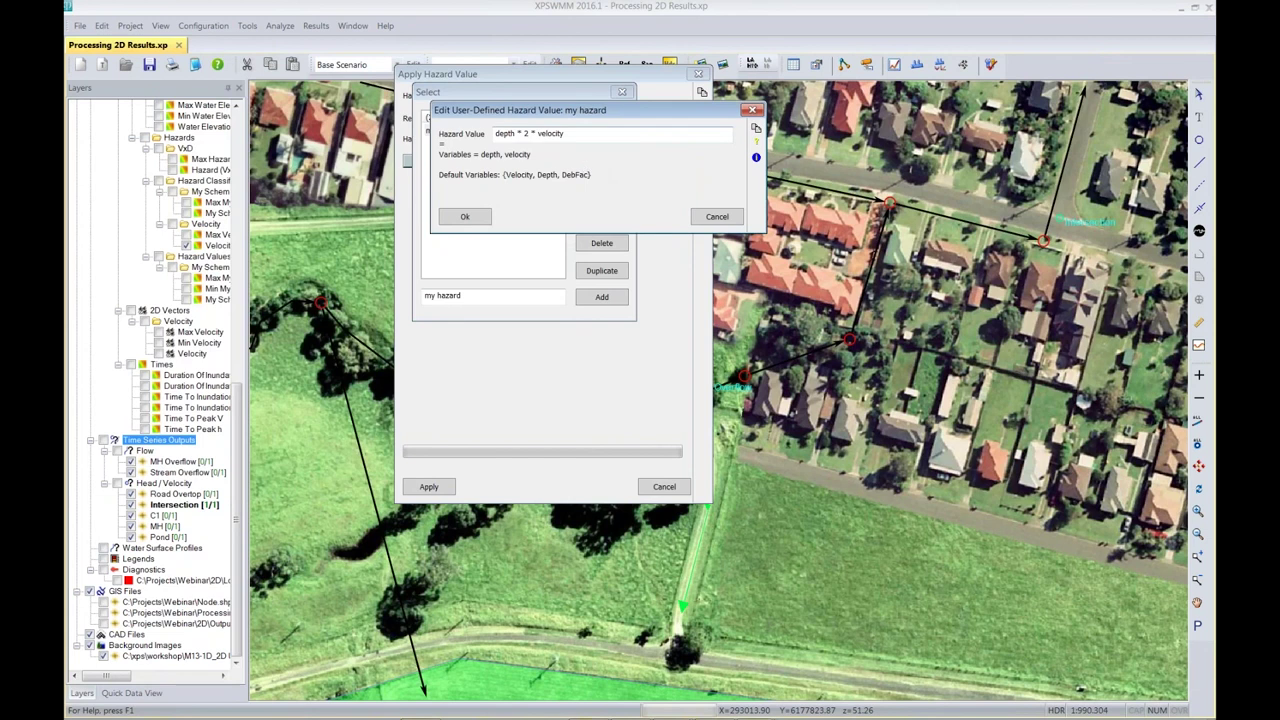
{"action": "left_click", "coordinate": [528, 133]}
{"action": "key", "text": "BackSpace"}
{"action": "key", "text": "BackSpace"}
{"action": "key", "text": "BackSpace"}
{"action": "type", "text": "*3"}
{"action": "type", "text": "/2"}
{"action": "left_click", "coordinate": [710, 220]}
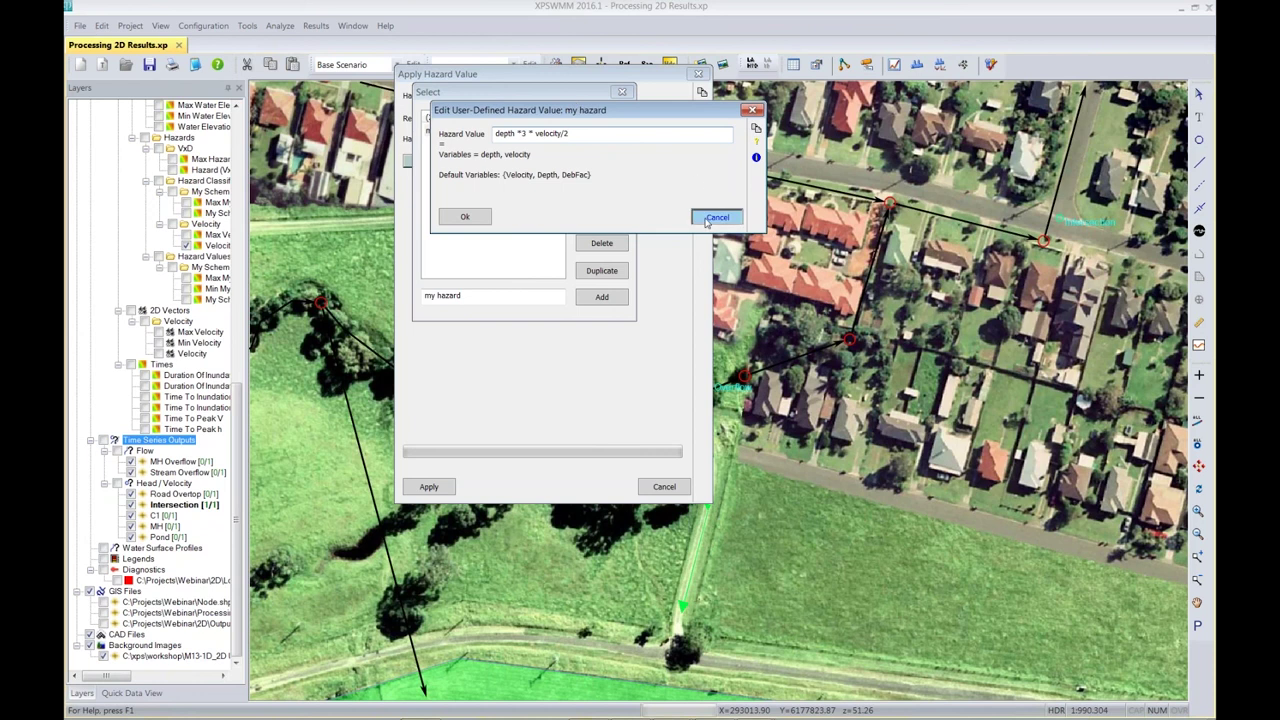
Set up the my hazard value with Engine Results as the results set, and cancel without applying it
{"action": "left_click", "coordinate": [601, 117]}
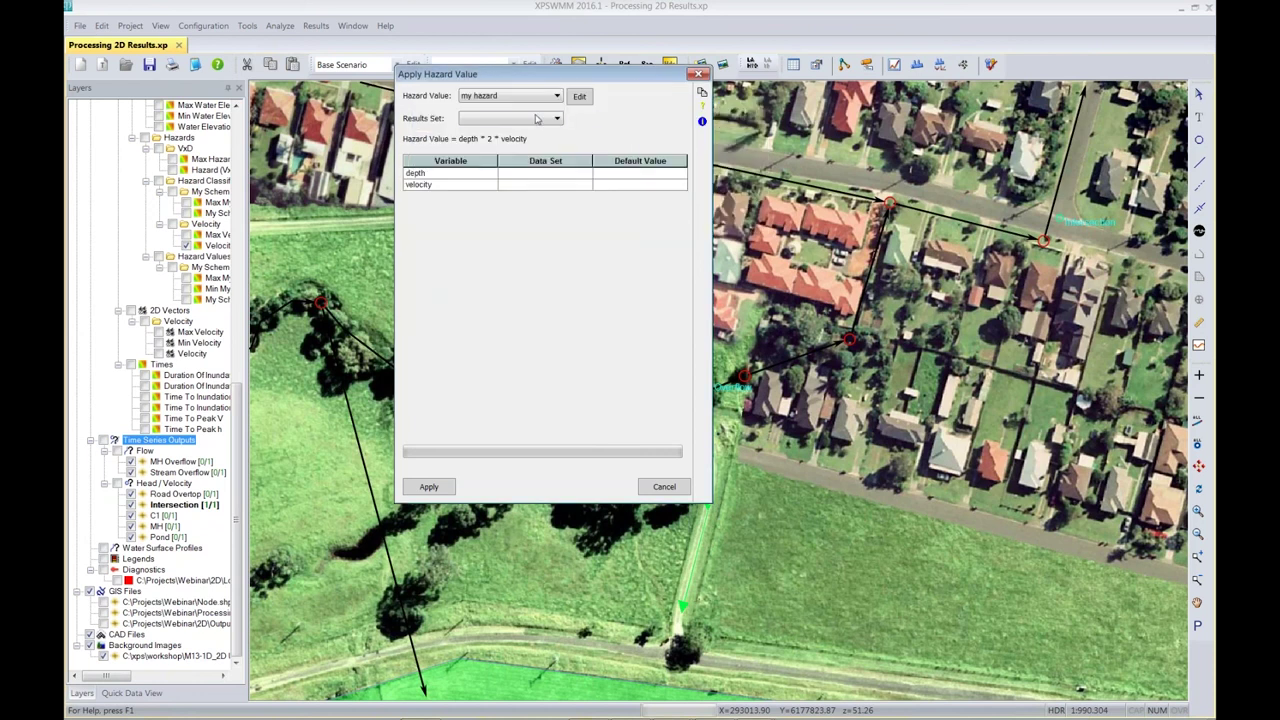
{"action": "left_click", "coordinate": [558, 119]}
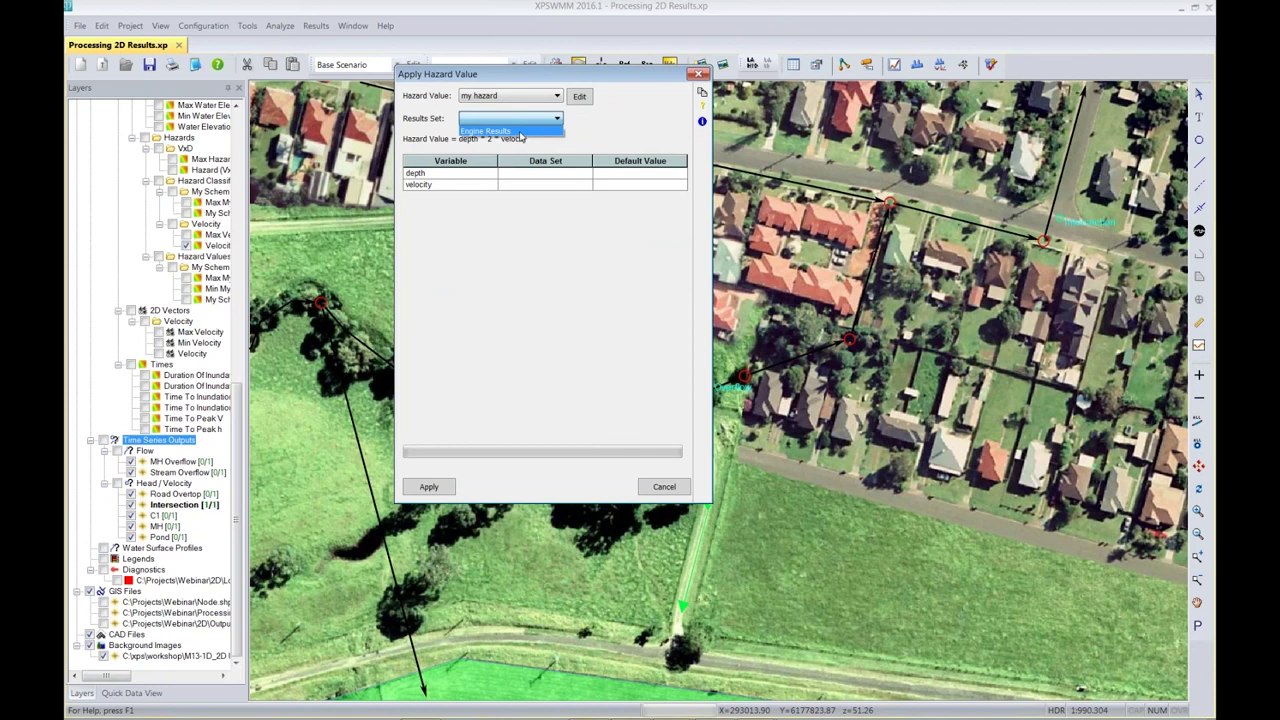
{"action": "left_click", "coordinate": [520, 133]}
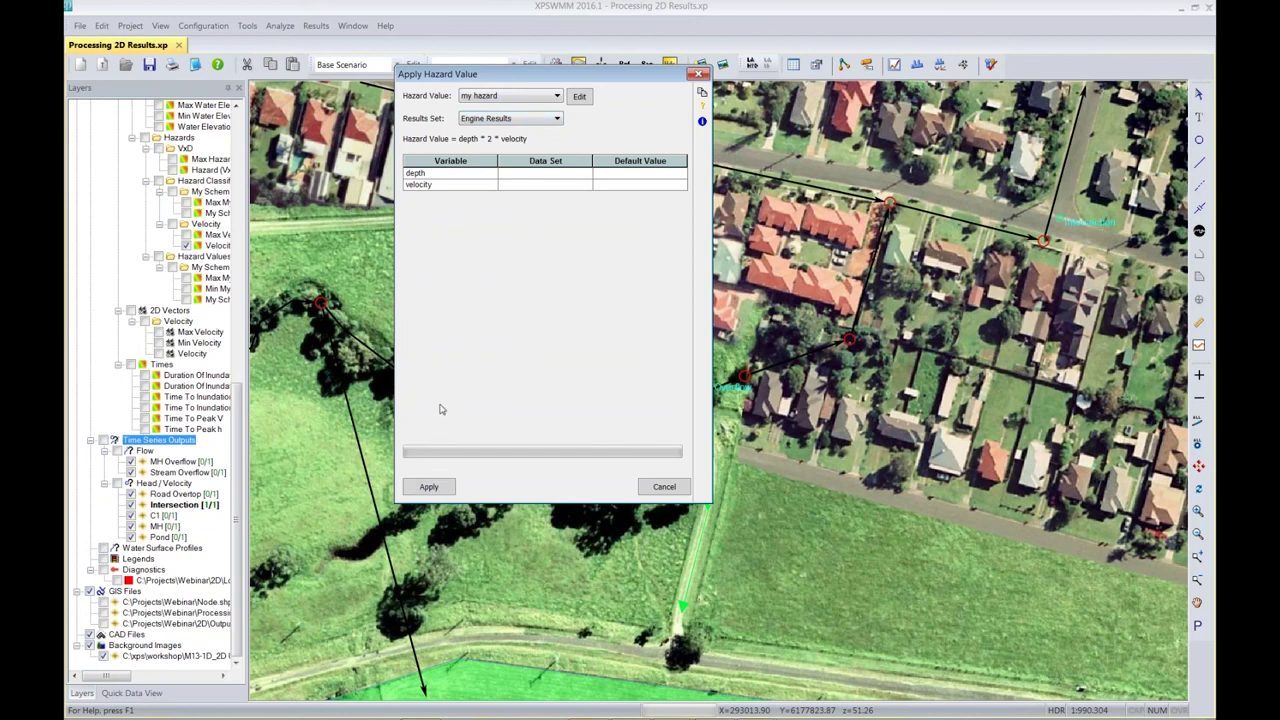
{"action": "left_click", "coordinate": [652, 489]}
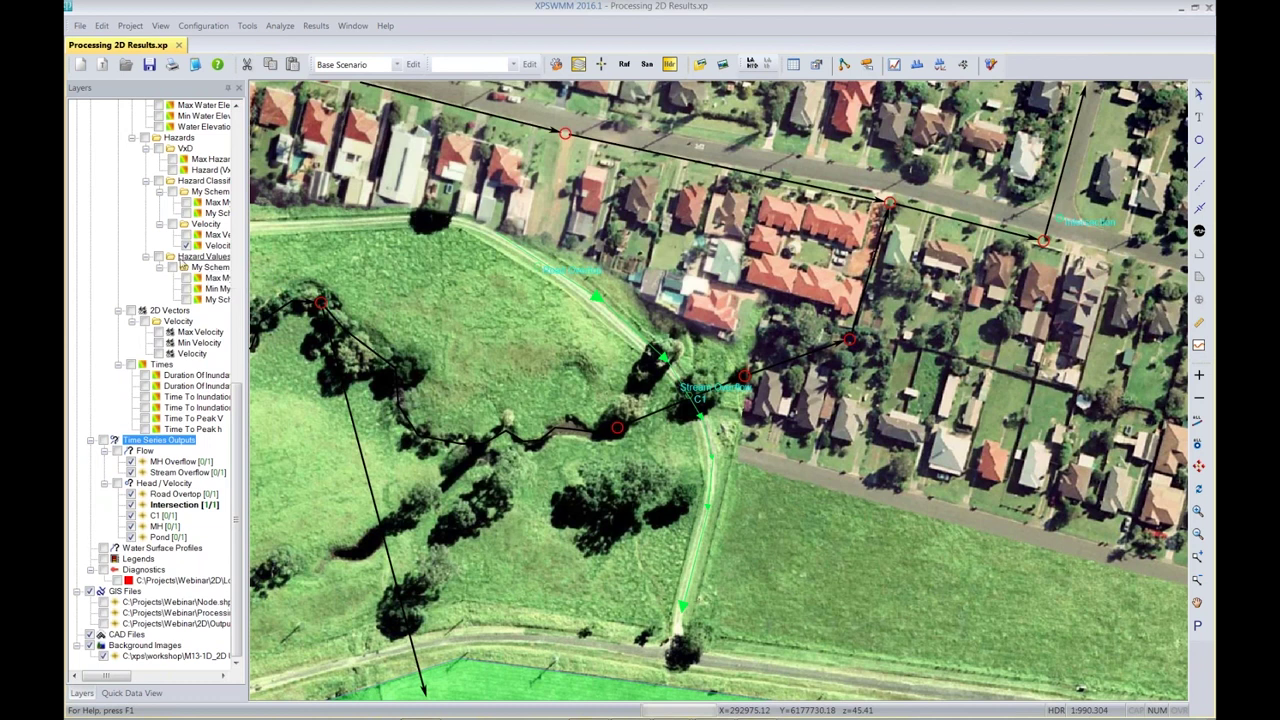
Display the Max My Scheme map under Hazard Values and set its fill opacity to 0.63
{"action": "left_click", "coordinate": [186, 279]}
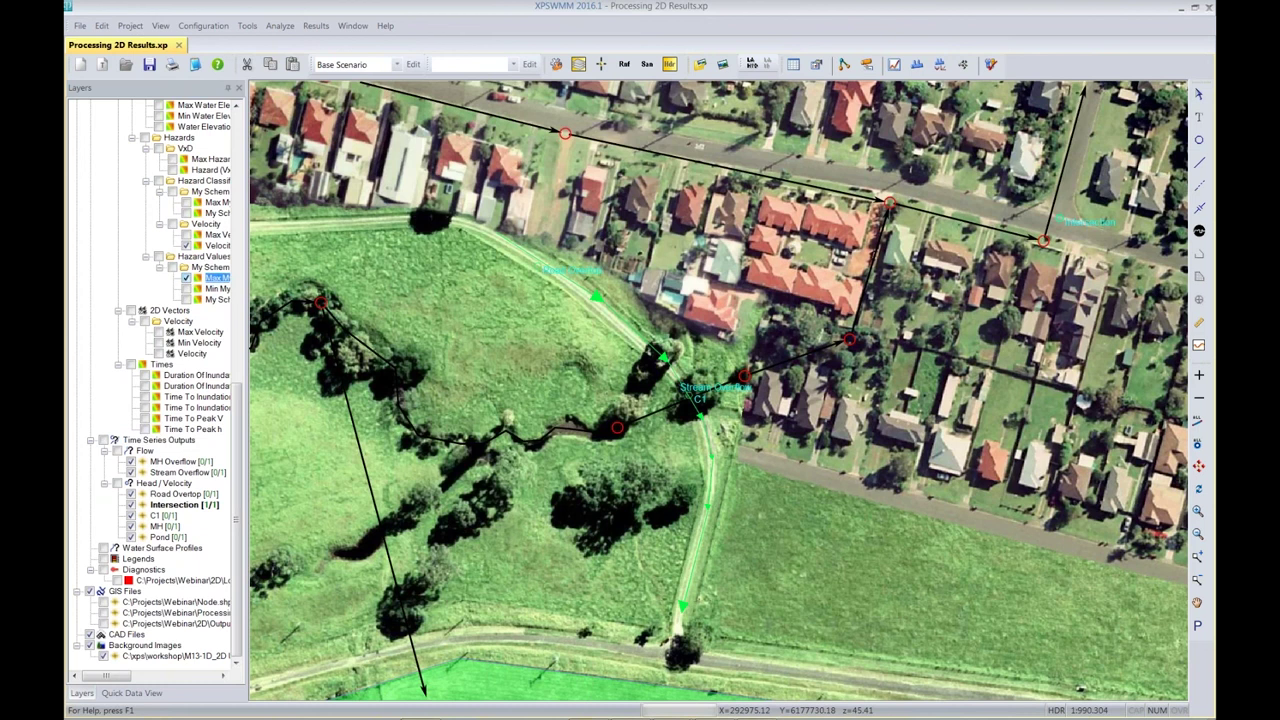
{"action": "right_click", "coordinate": [219, 281]}
{"action": "left_click", "coordinate": [252, 297]}
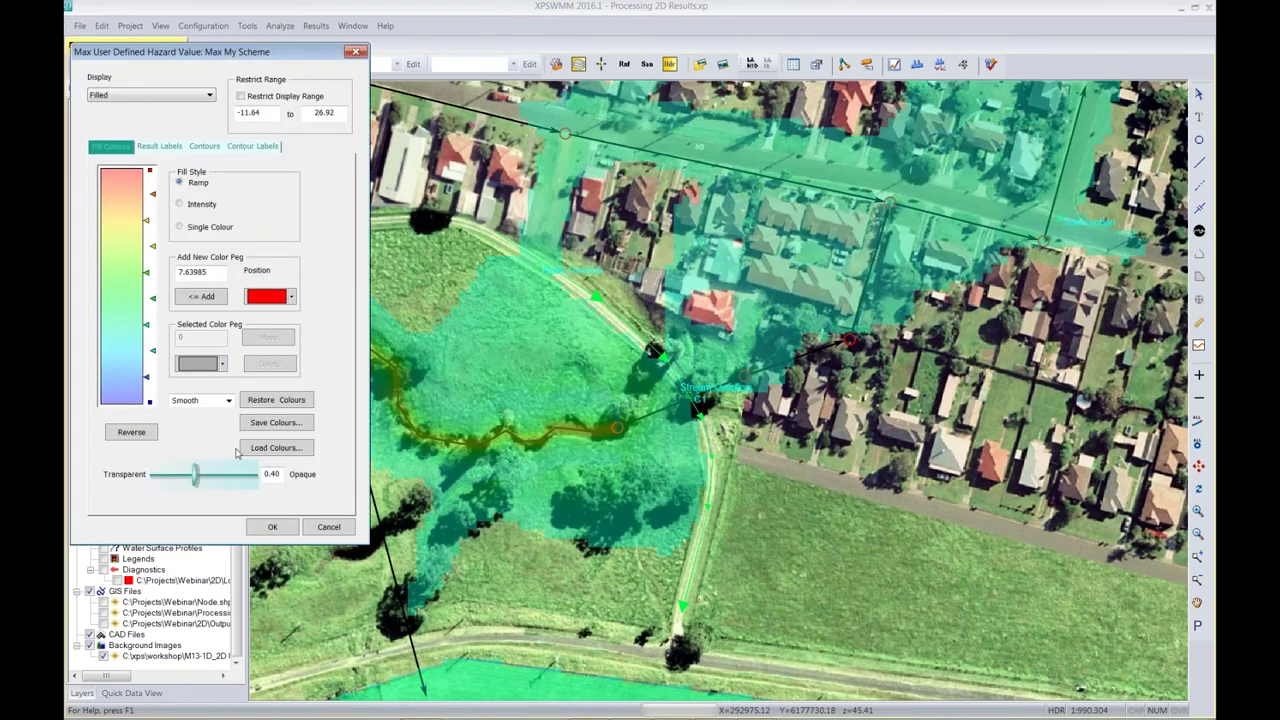
{"action": "left_click_drag", "start_coordinate": [195, 476], "coordinate": [217, 476]}
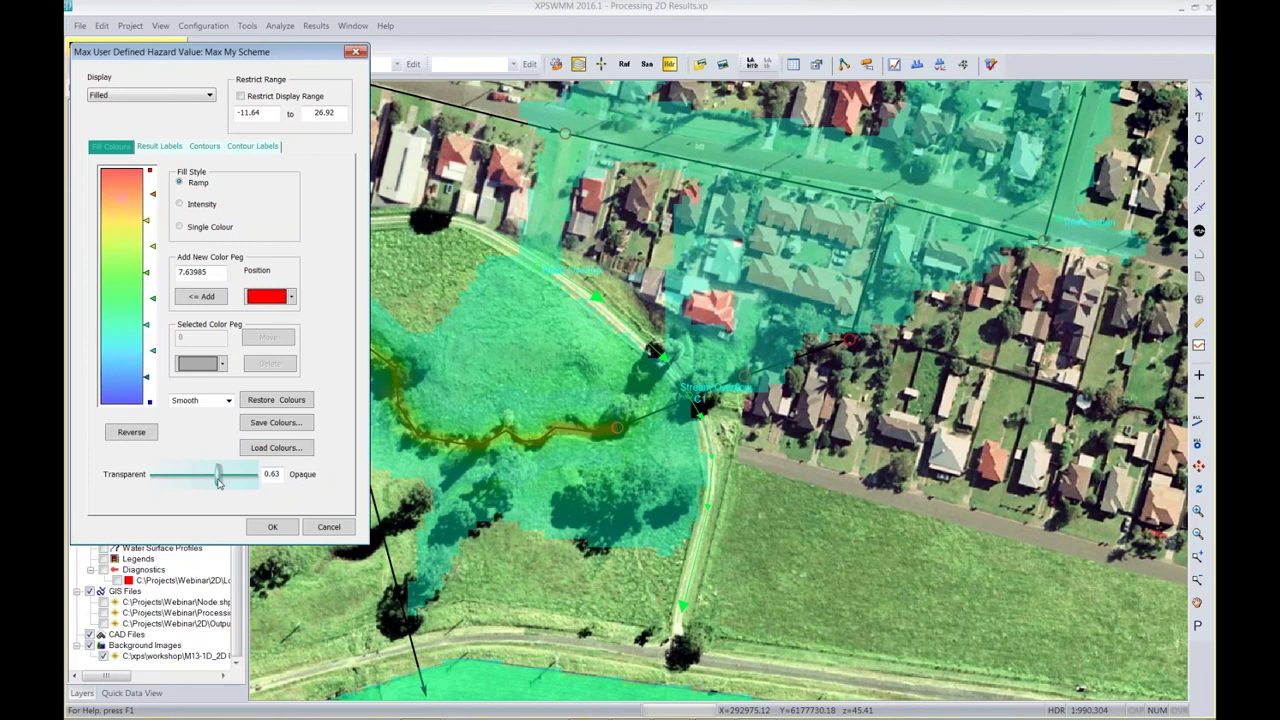
{"action": "left_click", "coordinate": [271, 526]}
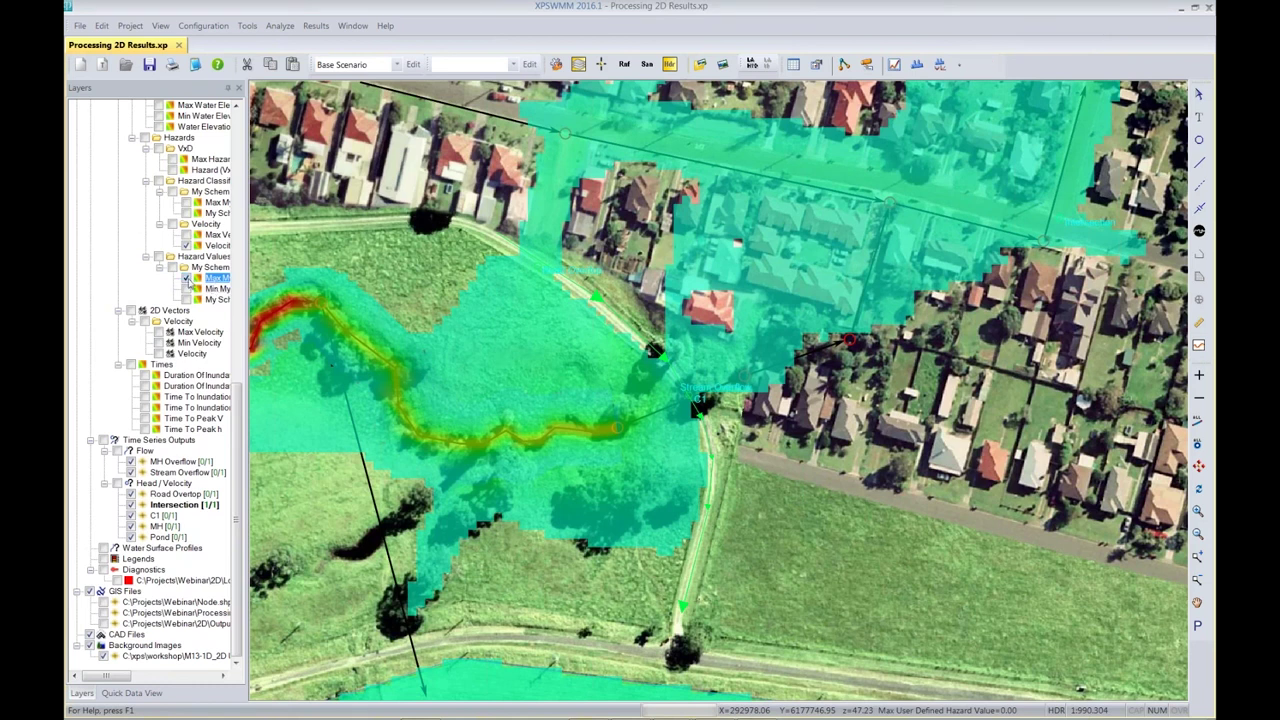
Hide the Max My Scheme map under Hazard Values and open the data properties of the Pasture landuse category
{"action": "left_click", "coordinate": [185, 278]}
{"action": "scroll", "coordinate": [240, 303], "scroll_direction": "up", "scroll_amount": 7}
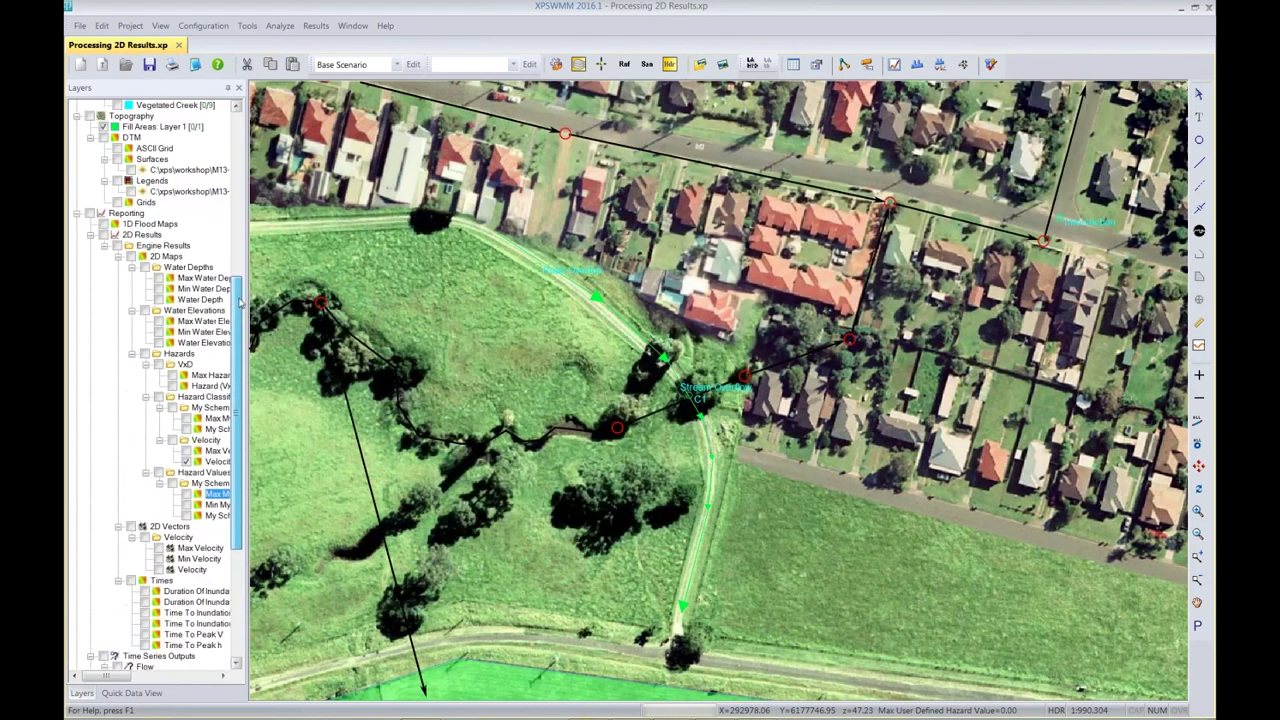
{"action": "scroll", "coordinate": [240, 303], "scroll_direction": "up", "scroll_amount": 5}
{"action": "right_click", "coordinate": [148, 214]}
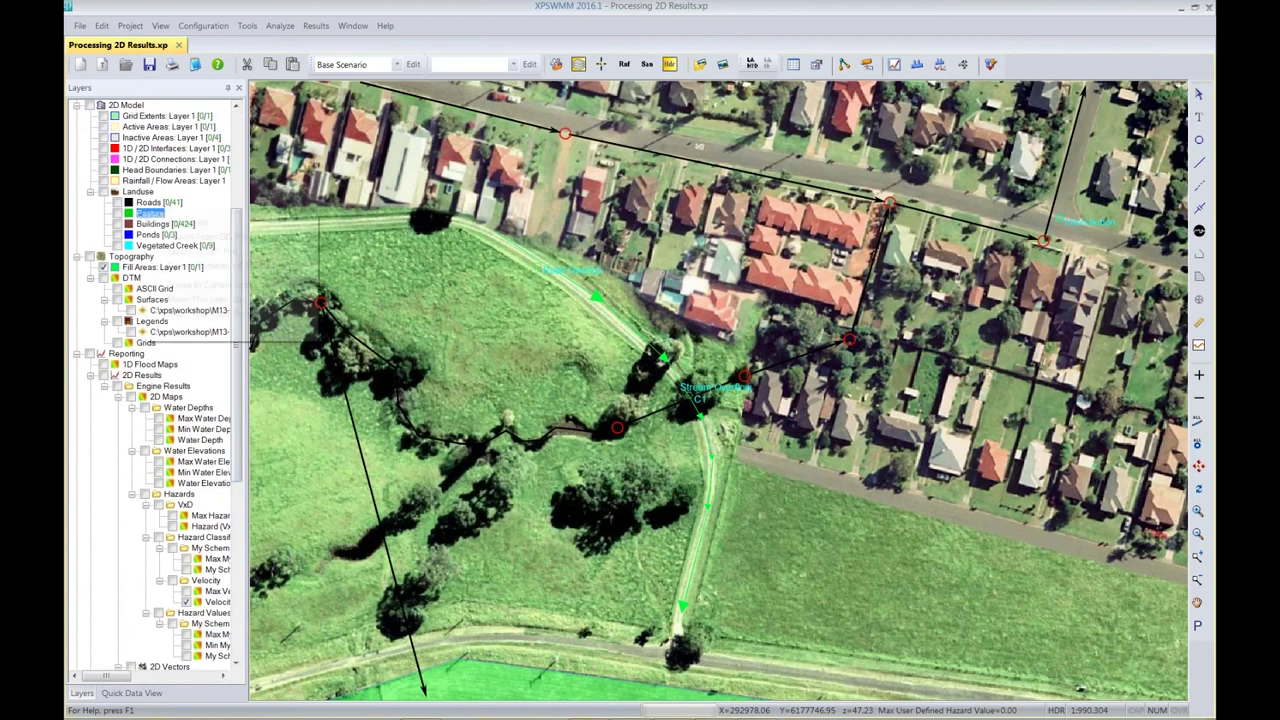
{"action": "left_click", "coordinate": [175, 224]}
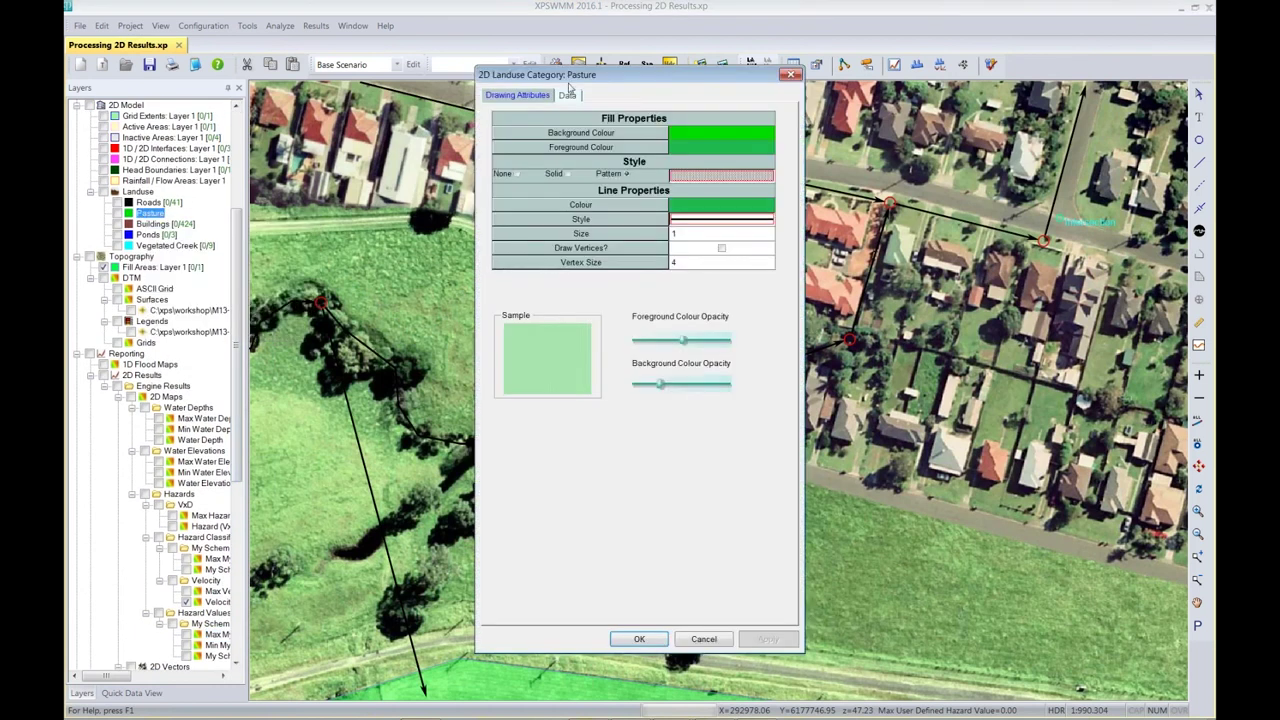
{"action": "left_click", "coordinate": [568, 94]}
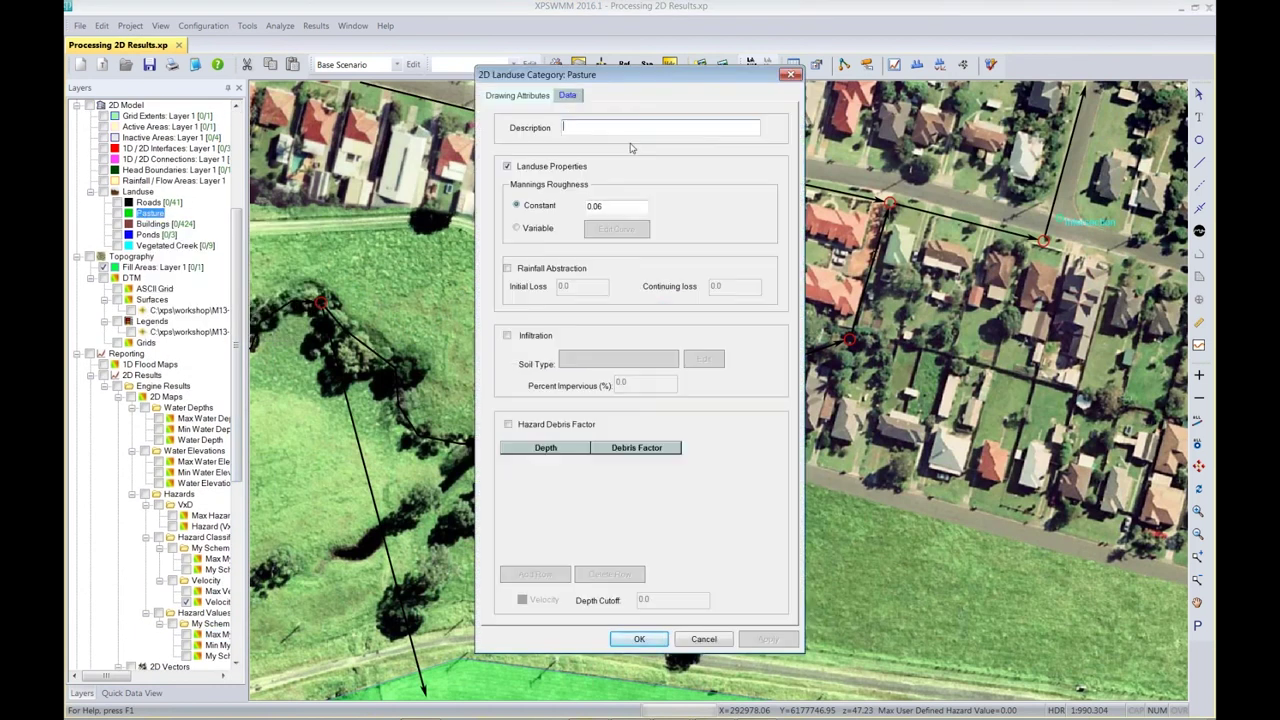
Try Pasture hazard debris factors of 1 at depth 0.5 and 3 at depth 1, and discard the edit
{"action": "left_click", "coordinate": [548, 426]}
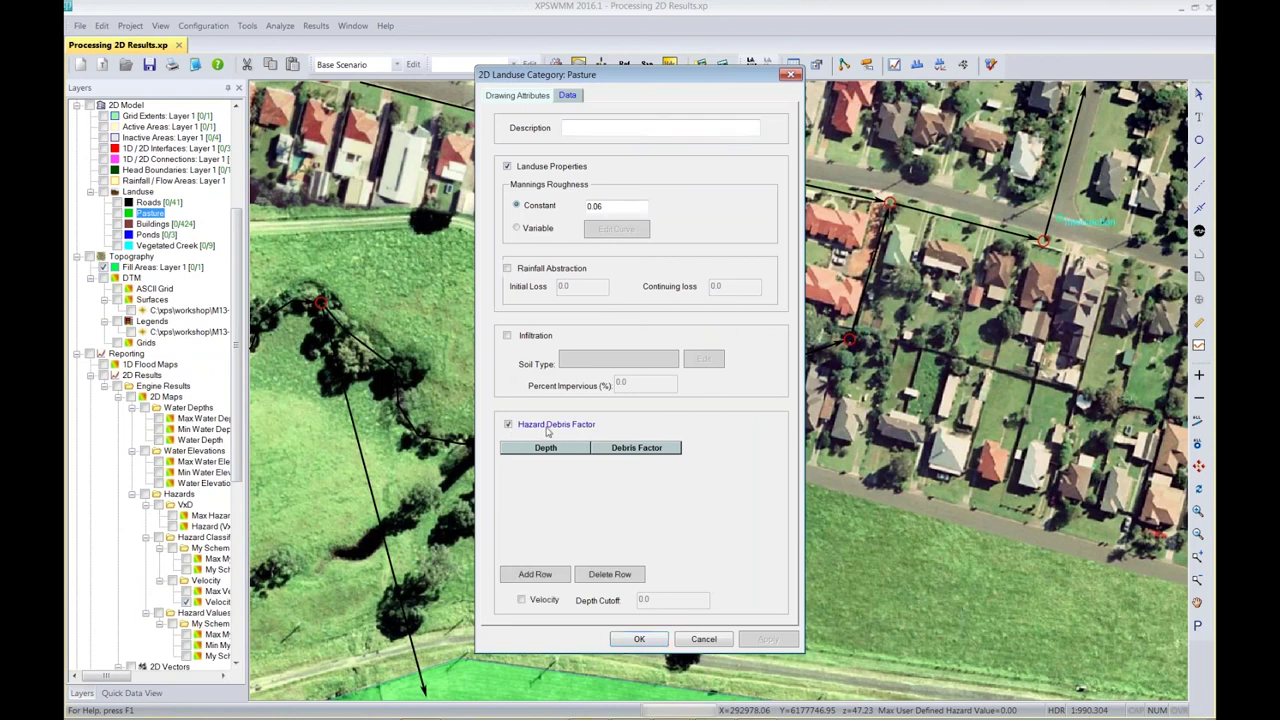
{"action": "left_click", "coordinate": [535, 574]}
{"action": "left_click", "coordinate": [565, 462]}
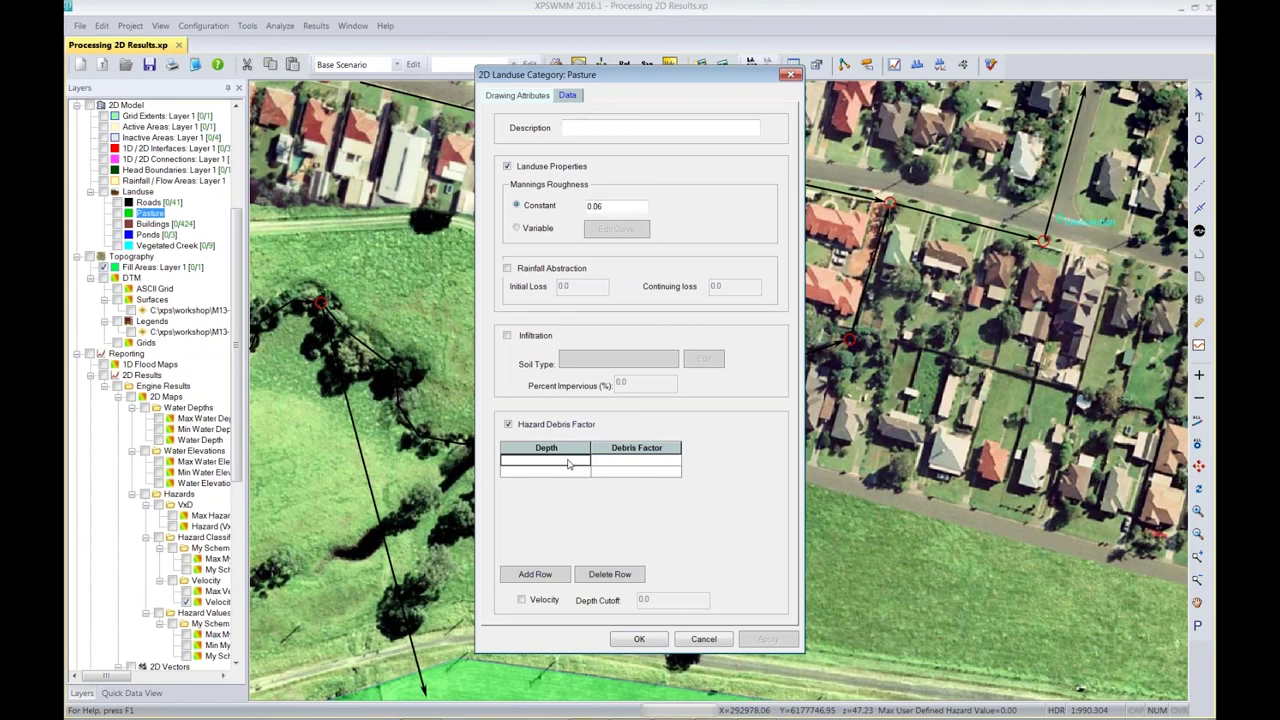
{"action": "type", "text": "0.5"}
{"action": "left_click", "coordinate": [630, 463]}
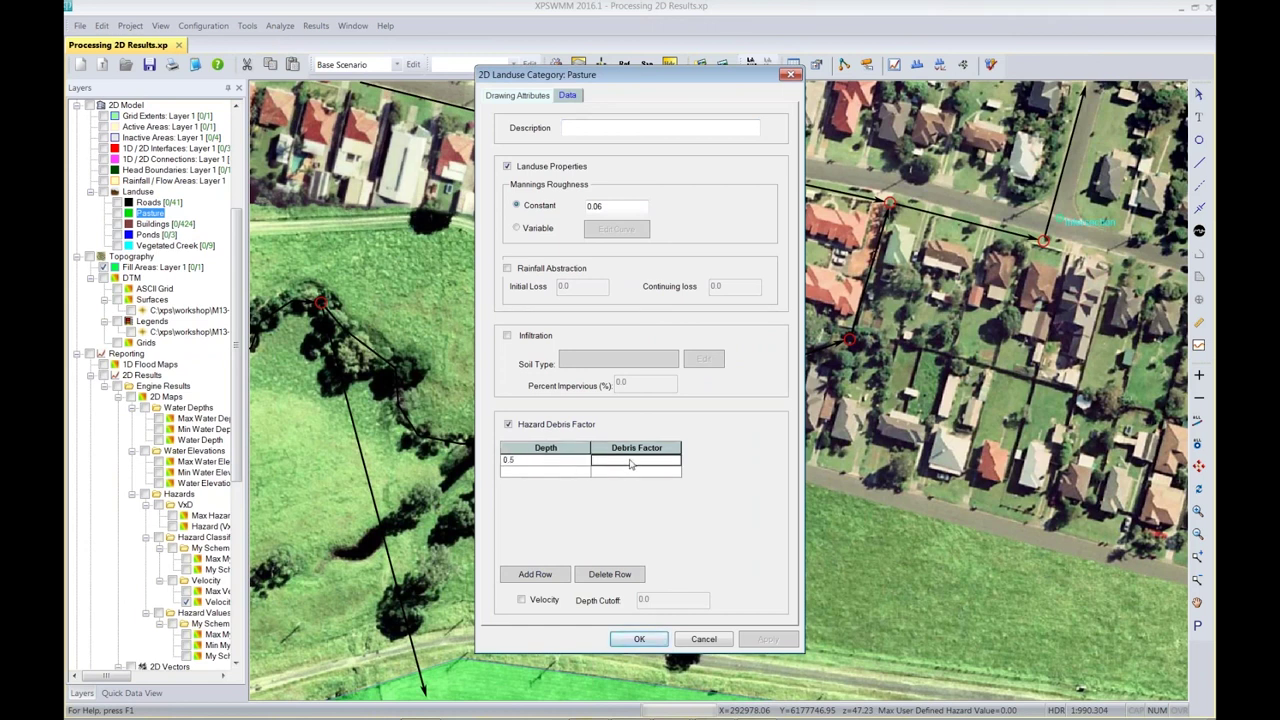
{"action": "type", "text": "1"}
{"action": "left_click", "coordinate": [575, 475]}
{"action": "type", "text": "1"}
{"action": "left_click", "coordinate": [615, 473]}
{"action": "type", "text": "3"}
{"action": "left_click", "coordinate": [639, 463]}
{"action": "left_click", "coordinate": [721, 646]}
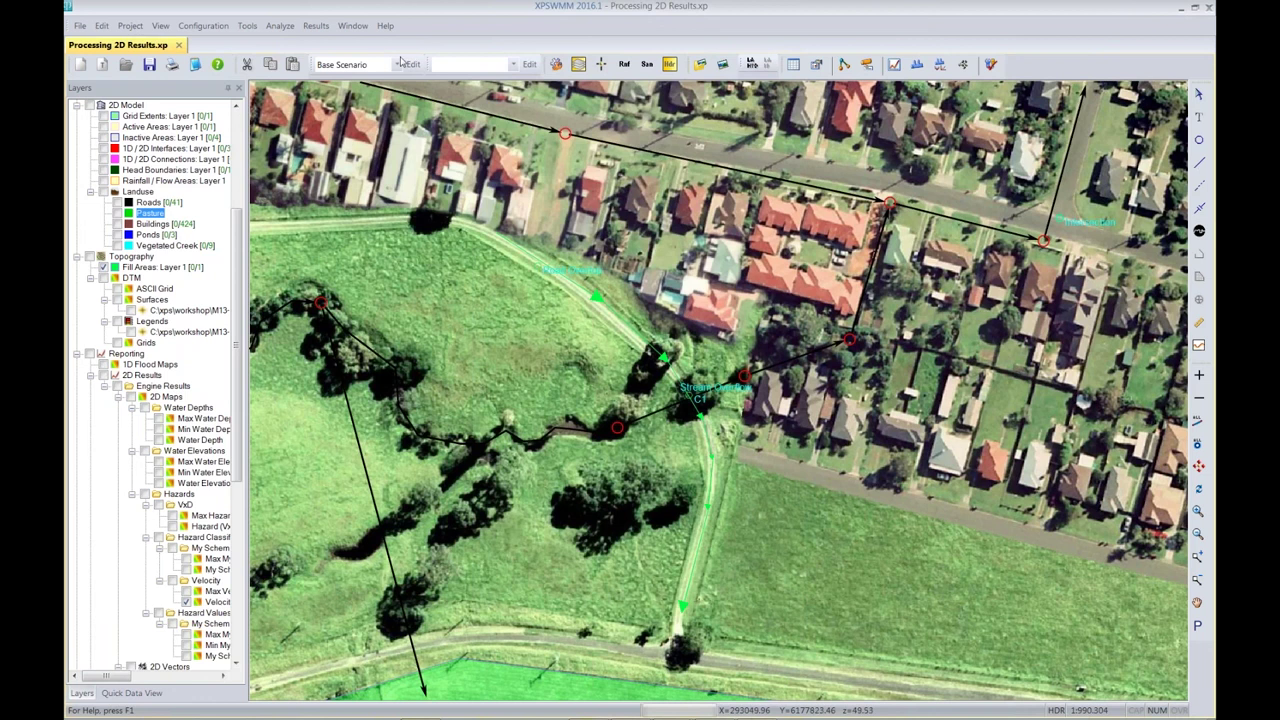
Start the Apply Hazard Scheme results post-processing with the QRA hazard scheme and Engine Results as the results set
{"action": "left_click", "coordinate": [250, 27]}
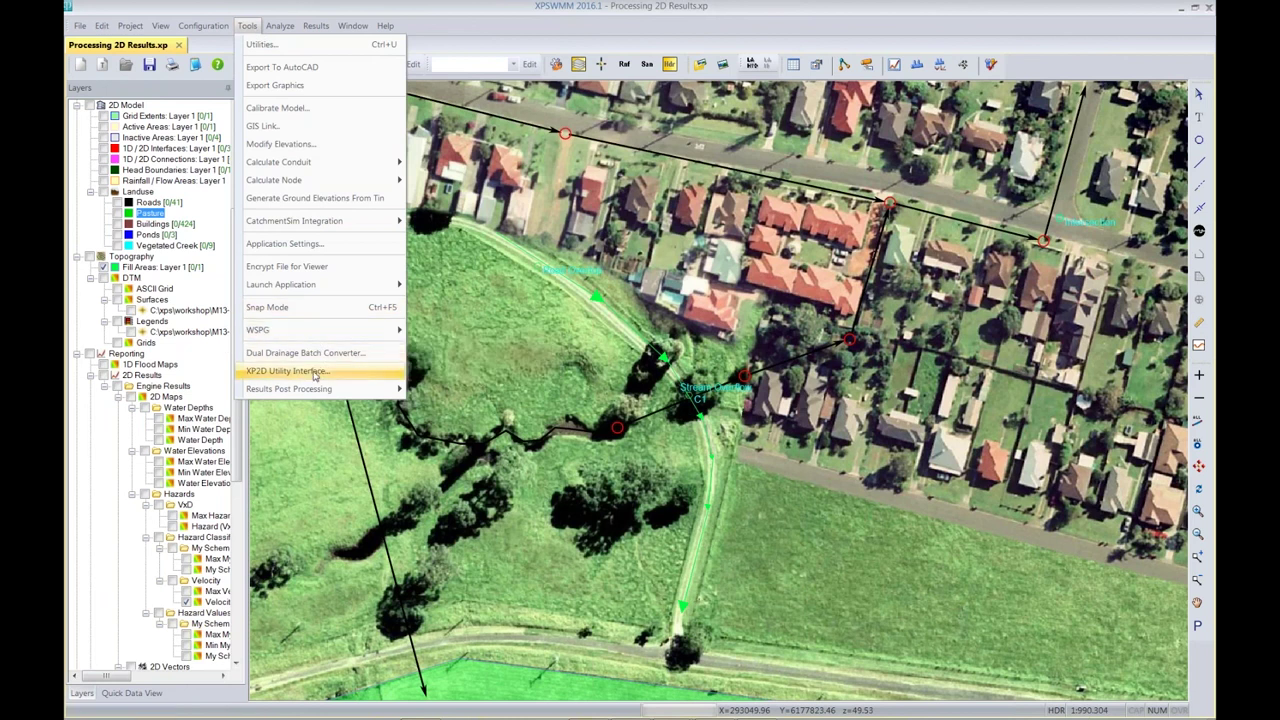
{"action": "mouse_move", "coordinate": [318, 390]}
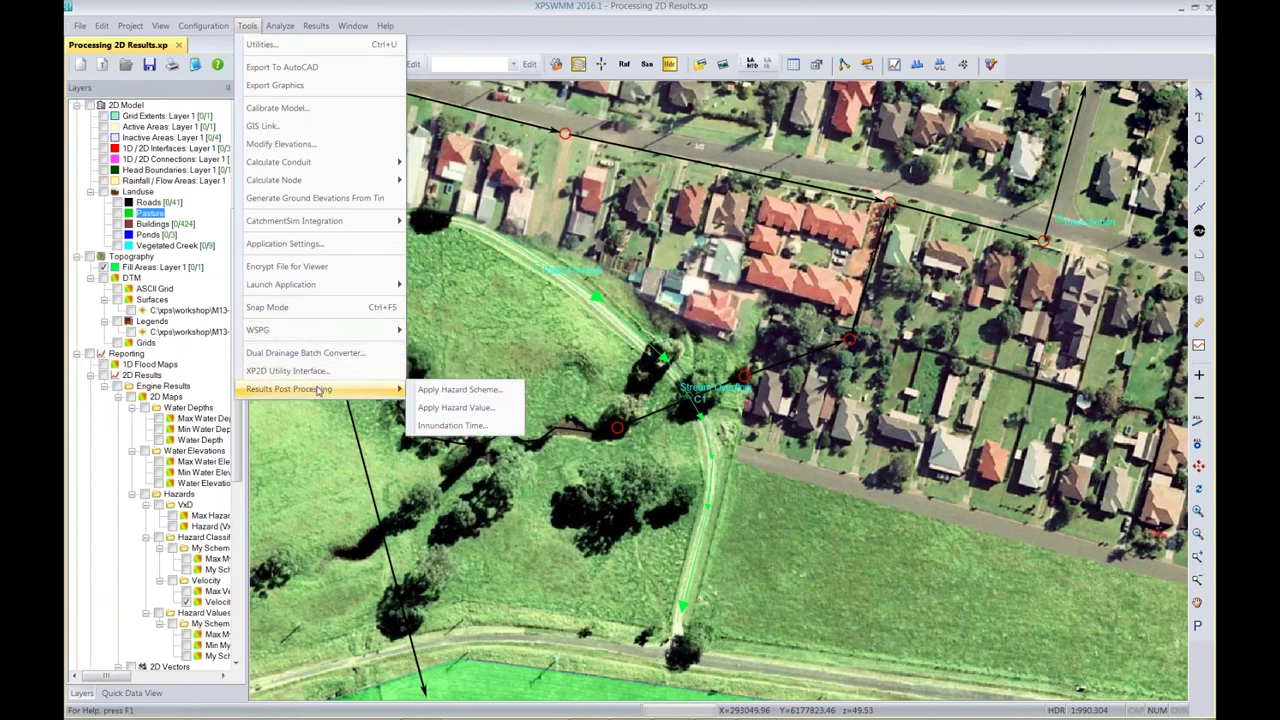
{"action": "left_click", "coordinate": [453, 390]}
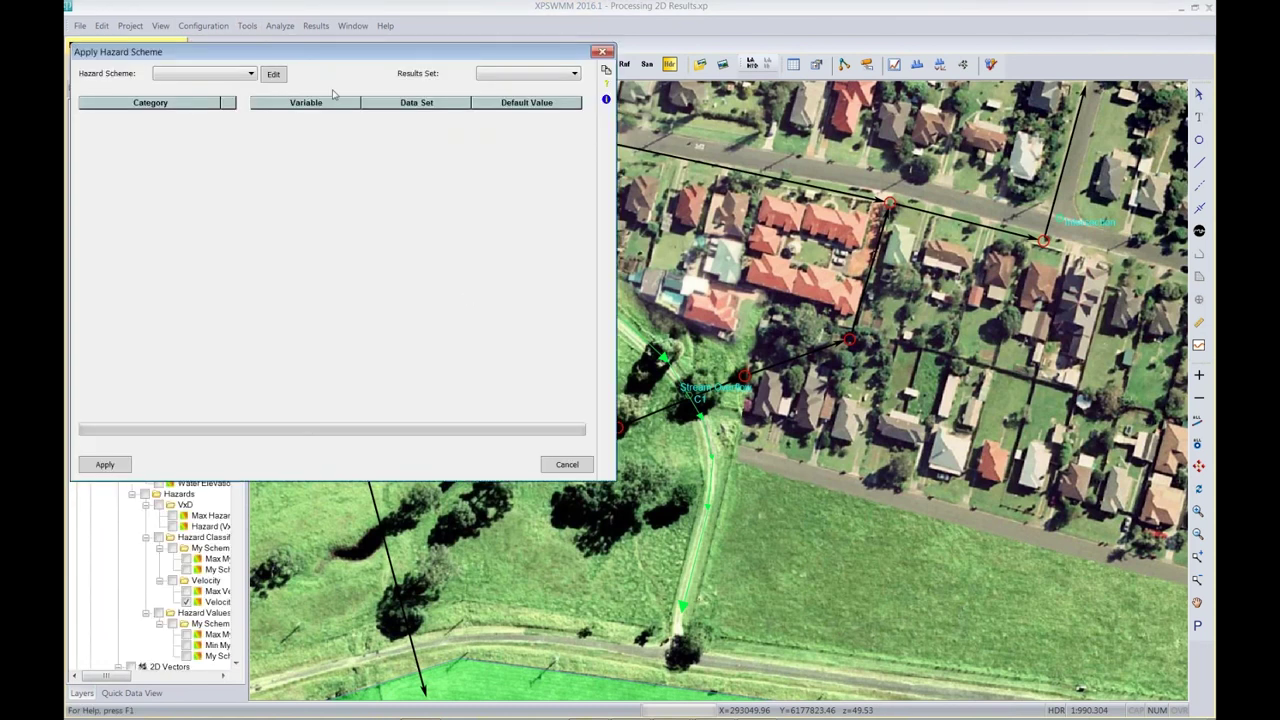
{"action": "left_click_drag", "start_coordinate": [338, 50], "coordinate": [523, 97]}
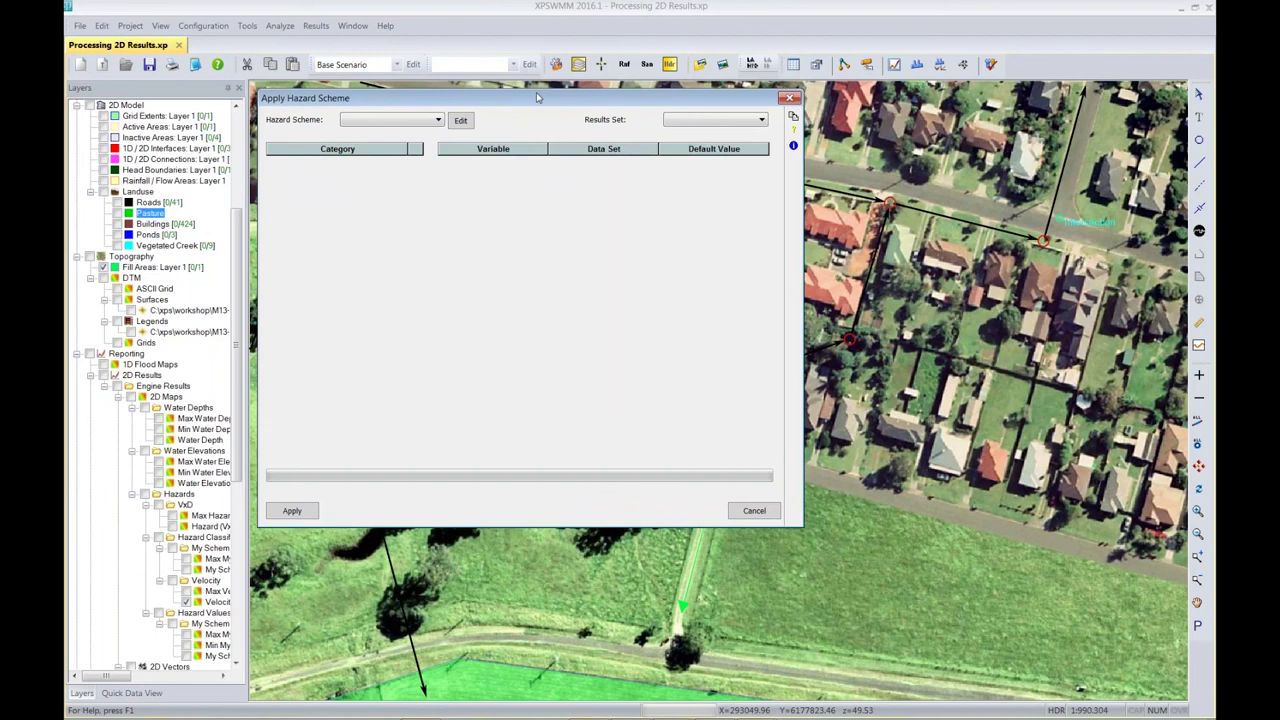
{"action": "left_click", "coordinate": [436, 121]}
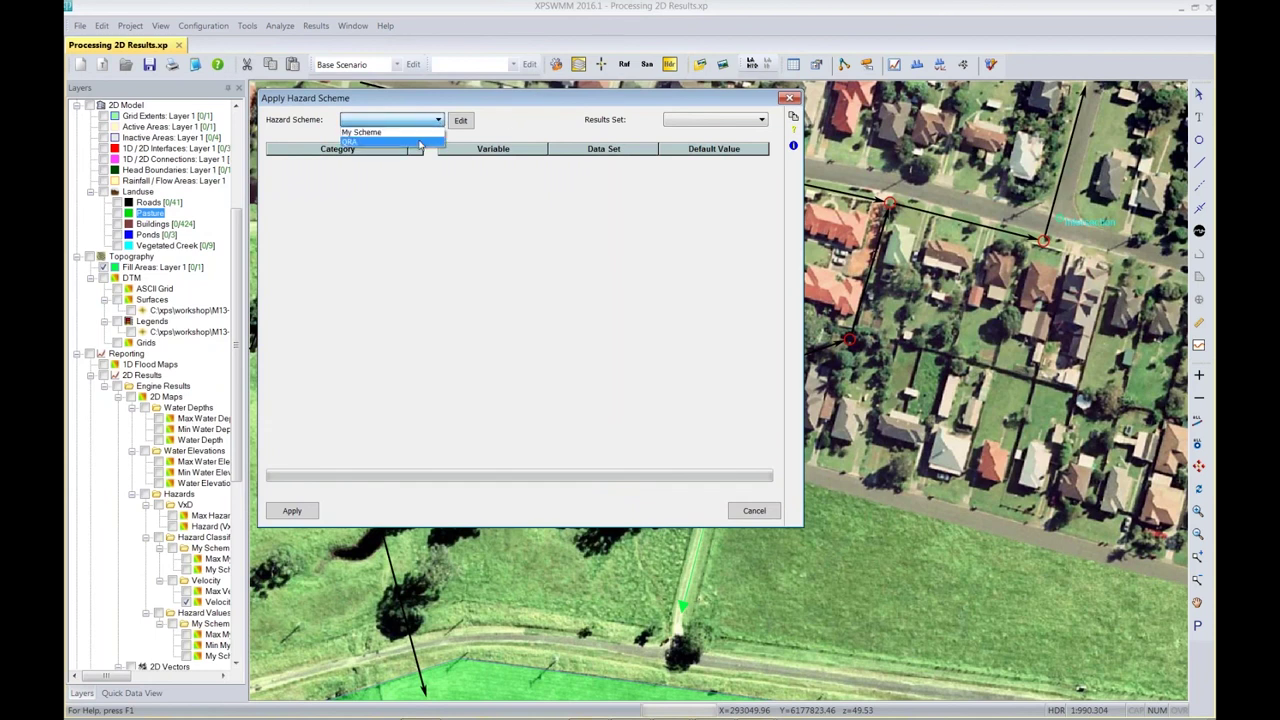
{"action": "left_click", "coordinate": [420, 143]}
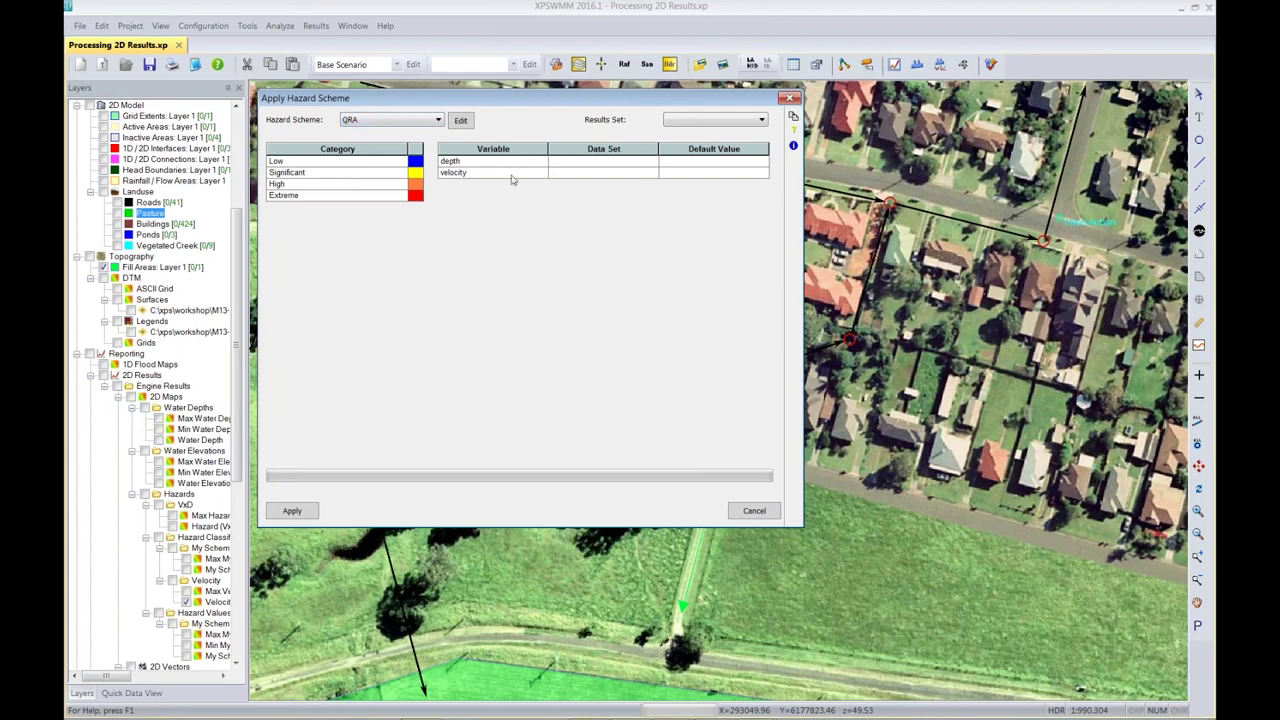
{"action": "left_click", "coordinate": [722, 122]}
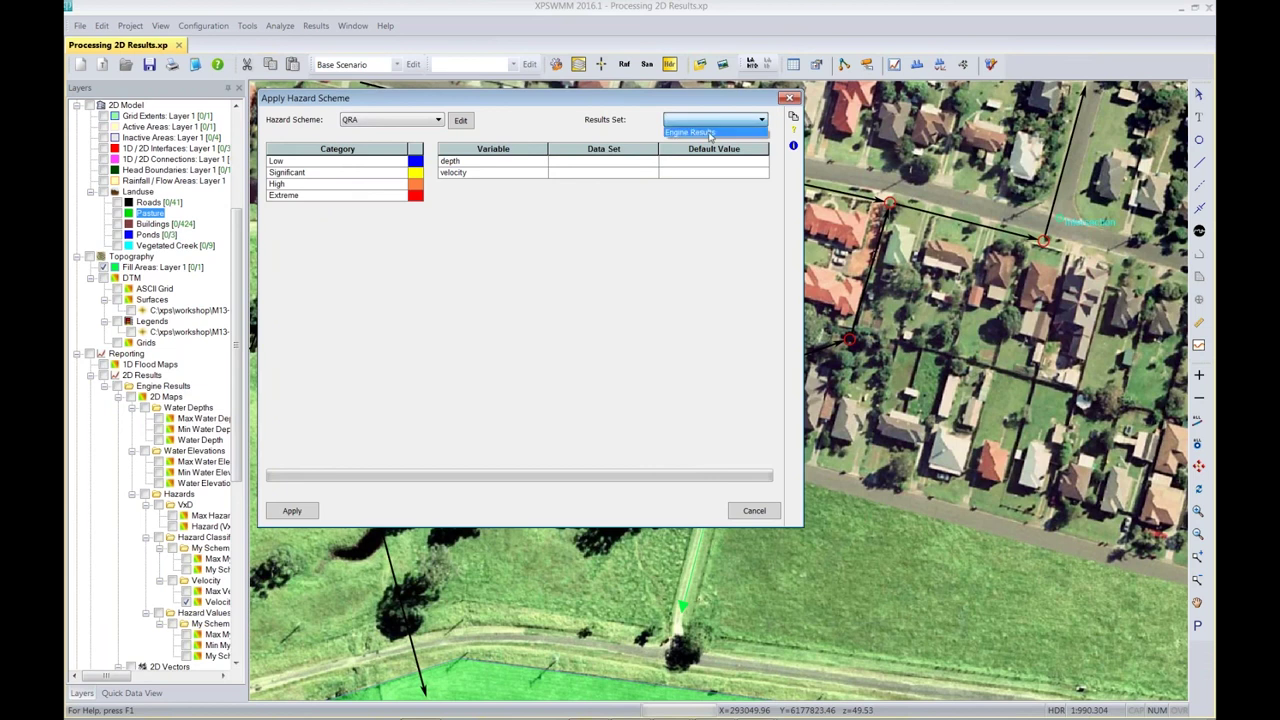
{"action": "left_click", "coordinate": [710, 134]}
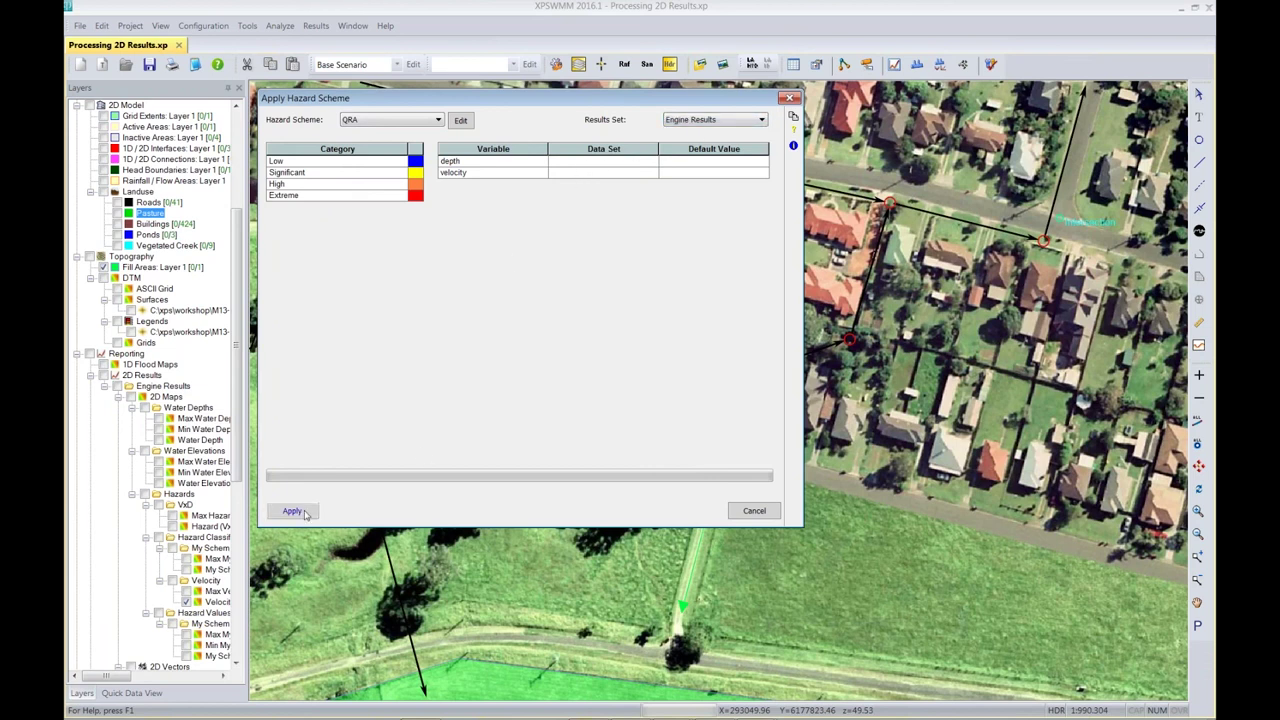
Open the QRA hazard classification and review the Depth, Velocity and VxD inequalities of its Low category without changing them
{"action": "left_click", "coordinate": [463, 121]}
{"action": "left_click", "coordinate": [468, 190]}
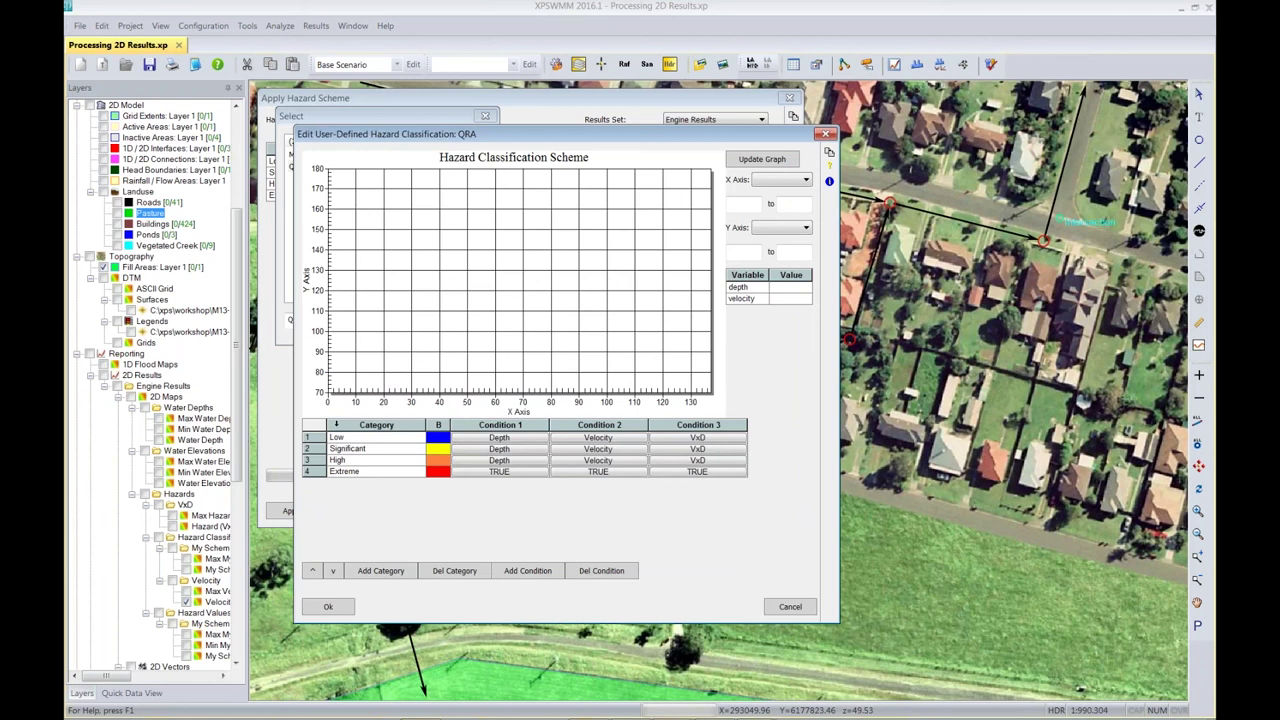
{"action": "left_click", "coordinate": [517, 438]}
{"action": "left_click", "coordinate": [383, 517]}
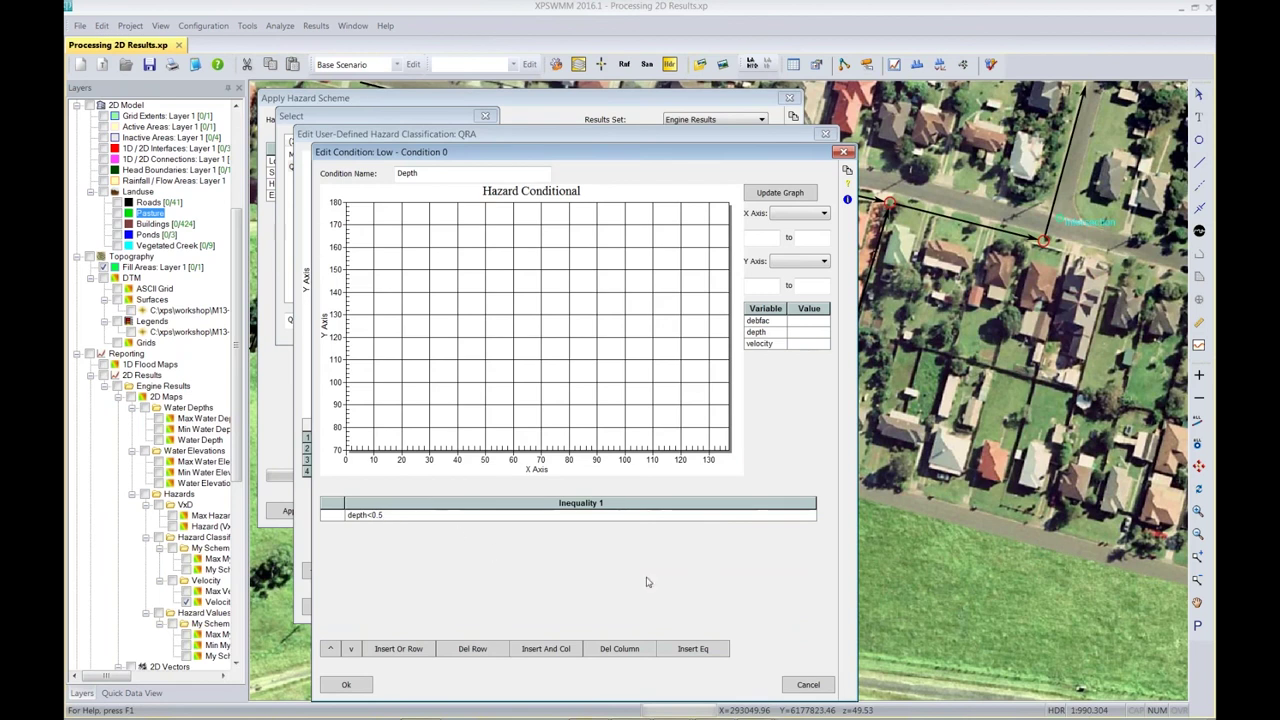
{"action": "left_click", "coordinate": [812, 686]}
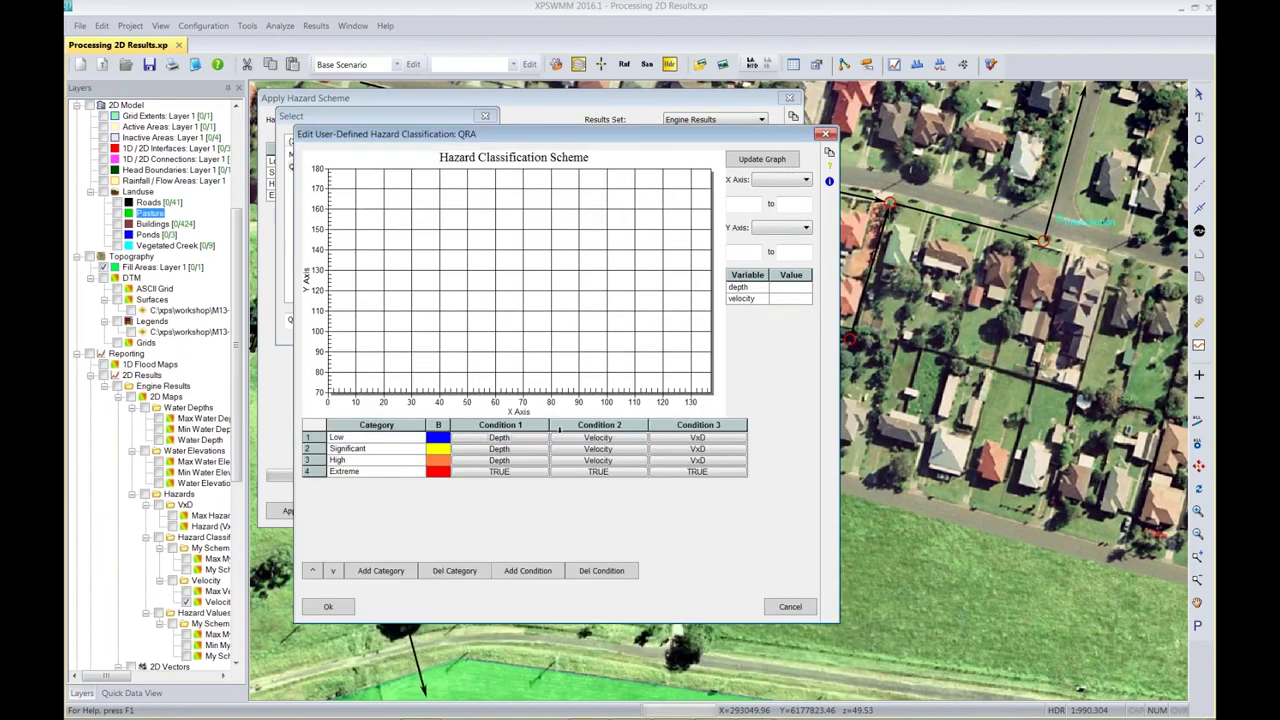
{"action": "double_click", "coordinate": [568, 441]}
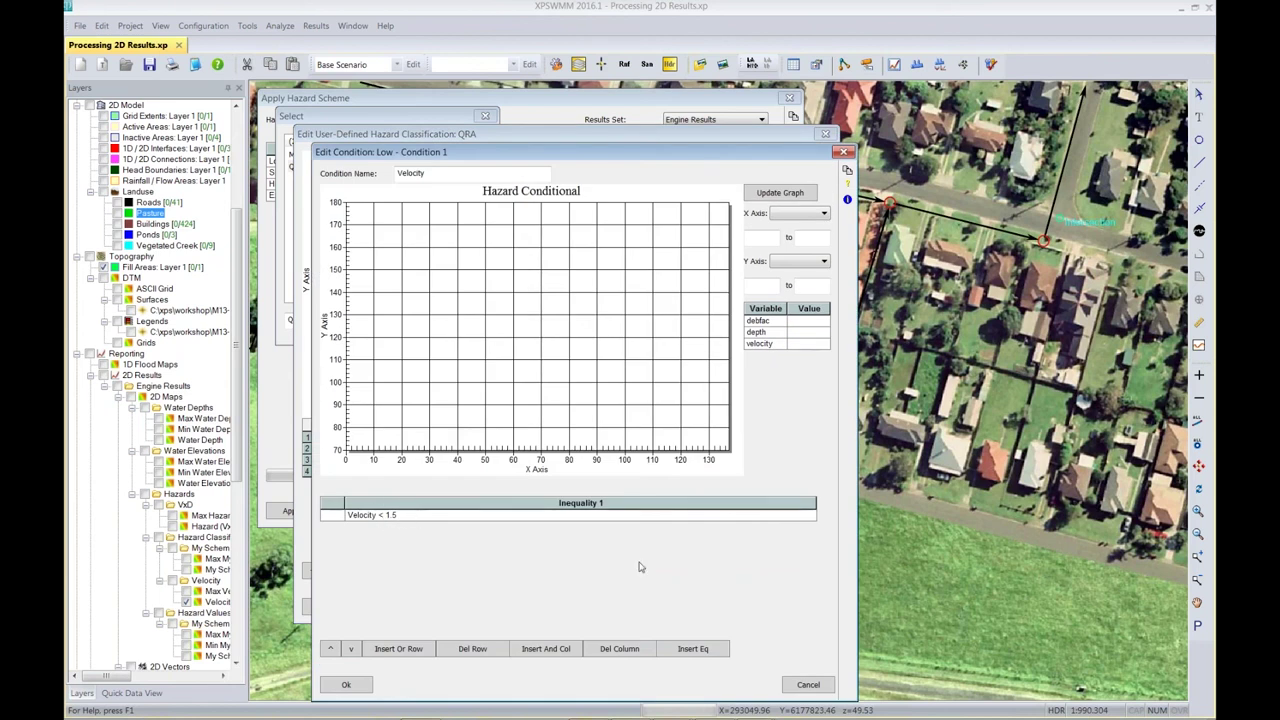
{"action": "left_click", "coordinate": [802, 685]}
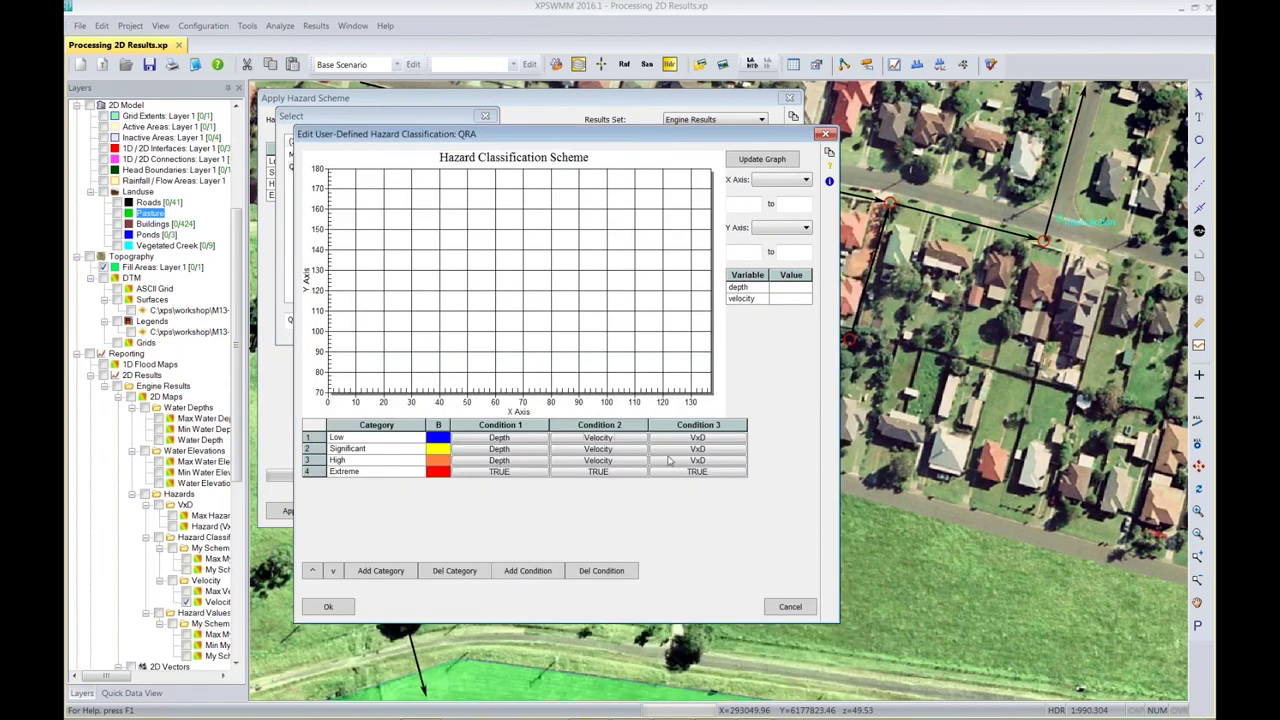
{"action": "double_click", "coordinate": [686, 438]}
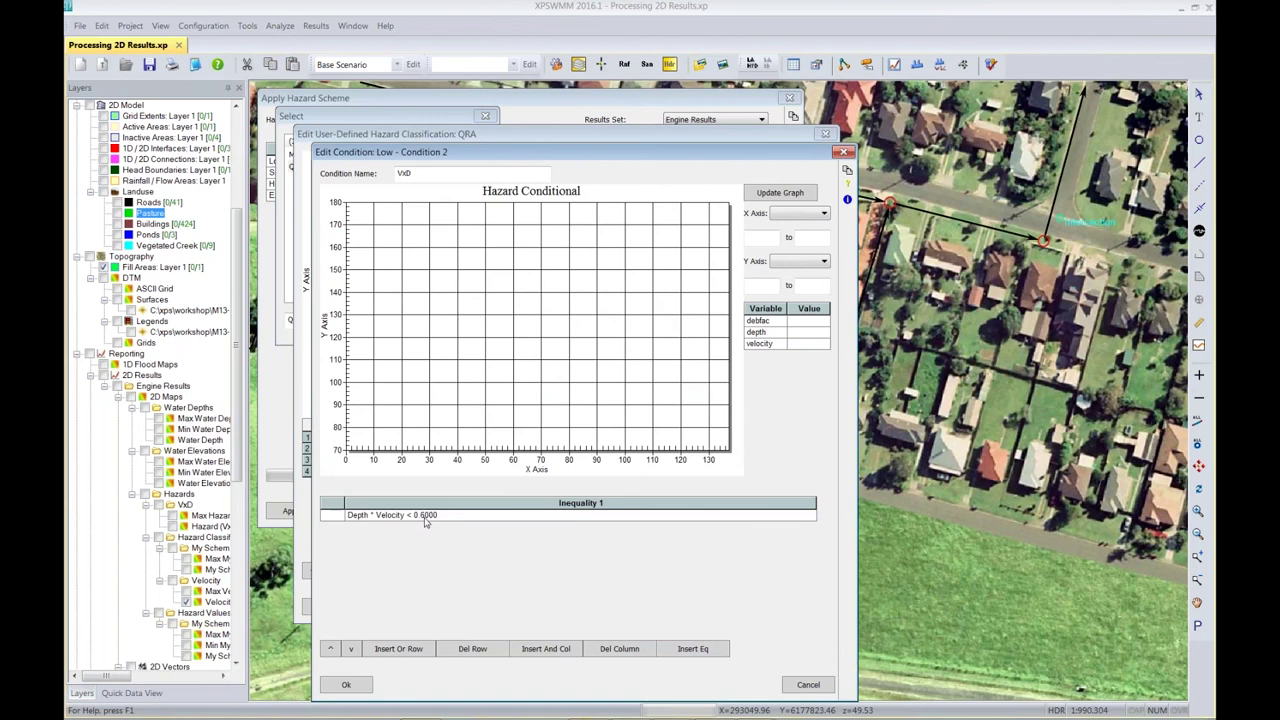
{"action": "left_click", "coordinate": [790, 685]}
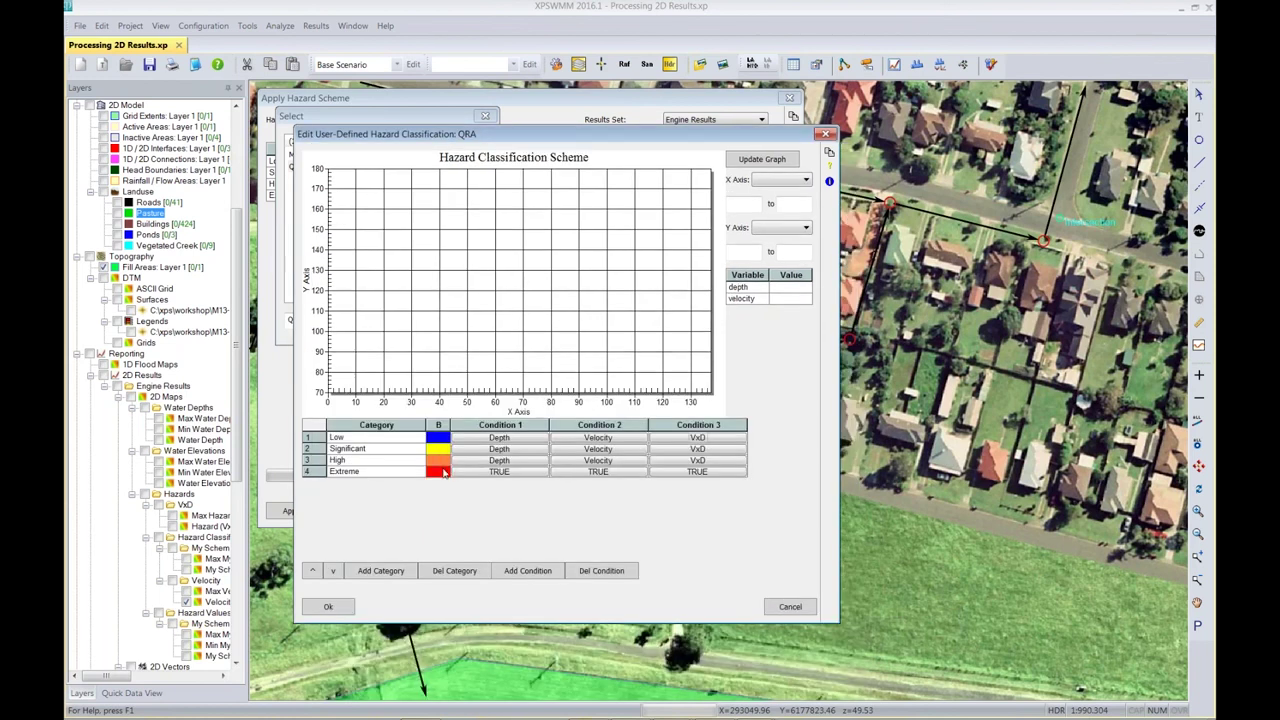
Plot the QRA classification graph with velocity 0 to 3 on X and depth 0 to 3 on Y, and close it without saving
{"action": "left_click", "coordinate": [777, 182]}
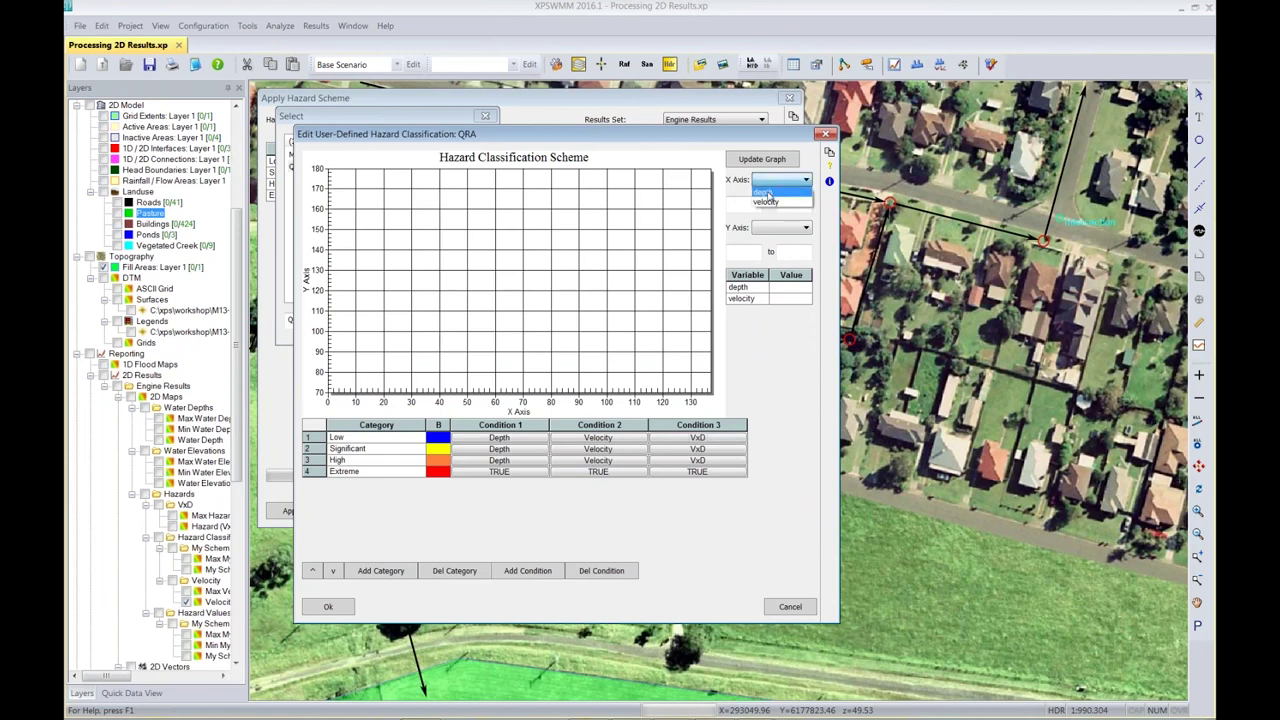
{"action": "left_click", "coordinate": [768, 202]}
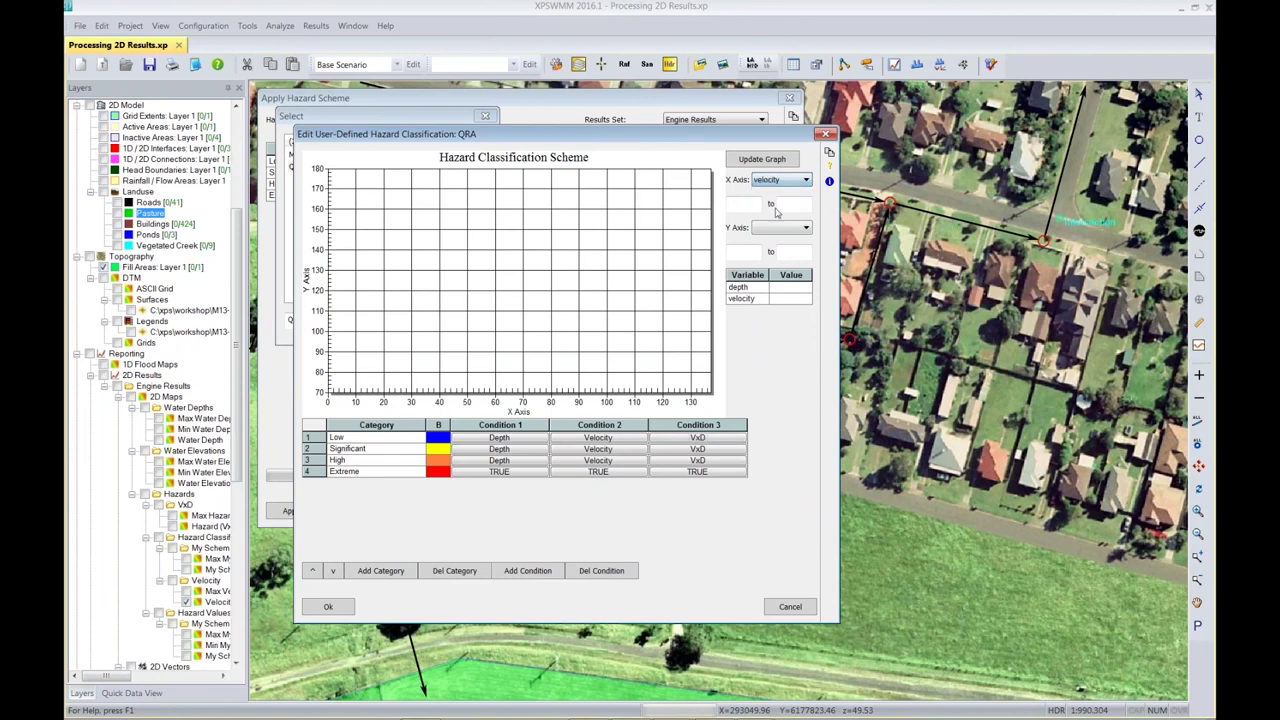
{"action": "left_click", "coordinate": [787, 231]}
{"action": "left_click", "coordinate": [768, 241]}
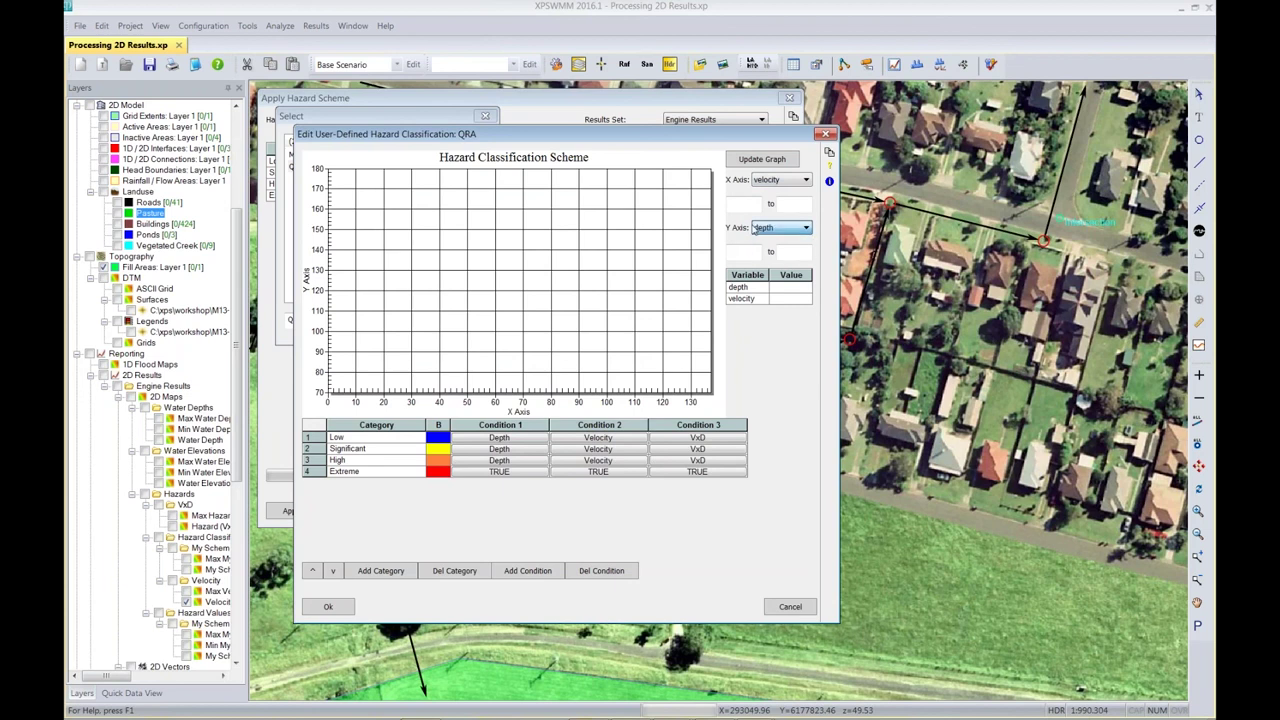
{"action": "type", "text": "0"}
{"action": "left_click", "coordinate": [782, 203]}
{"action": "type", "text": "3"}
{"action": "left_click", "coordinate": [753, 250]}
{"action": "type", "text": "03"}
{"action": "left_click", "coordinate": [750, 163]}
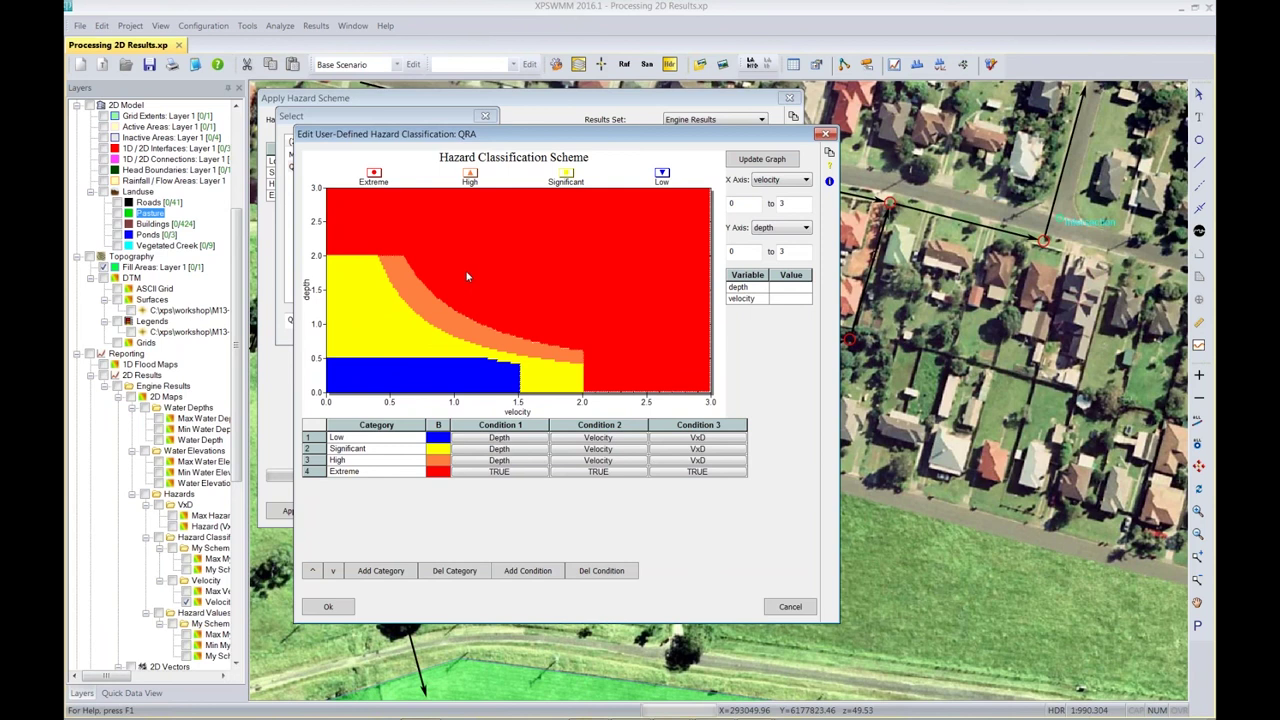
{"action": "left_click", "coordinate": [785, 607]}
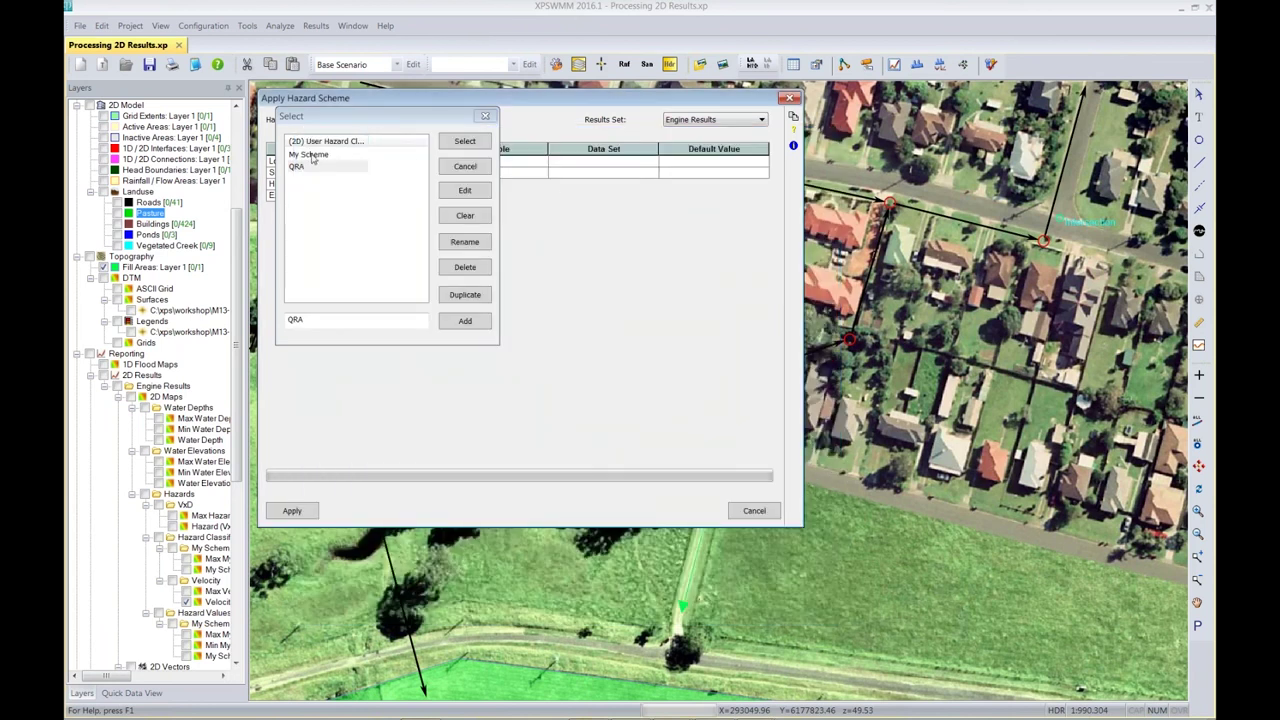
Inspect the categories and conditions of the My Scheme hazard classification, and cancel Apply Hazard Scheme without applying it
{"action": "left_click", "coordinate": [311, 157]}
{"action": "left_click", "coordinate": [452, 194]}
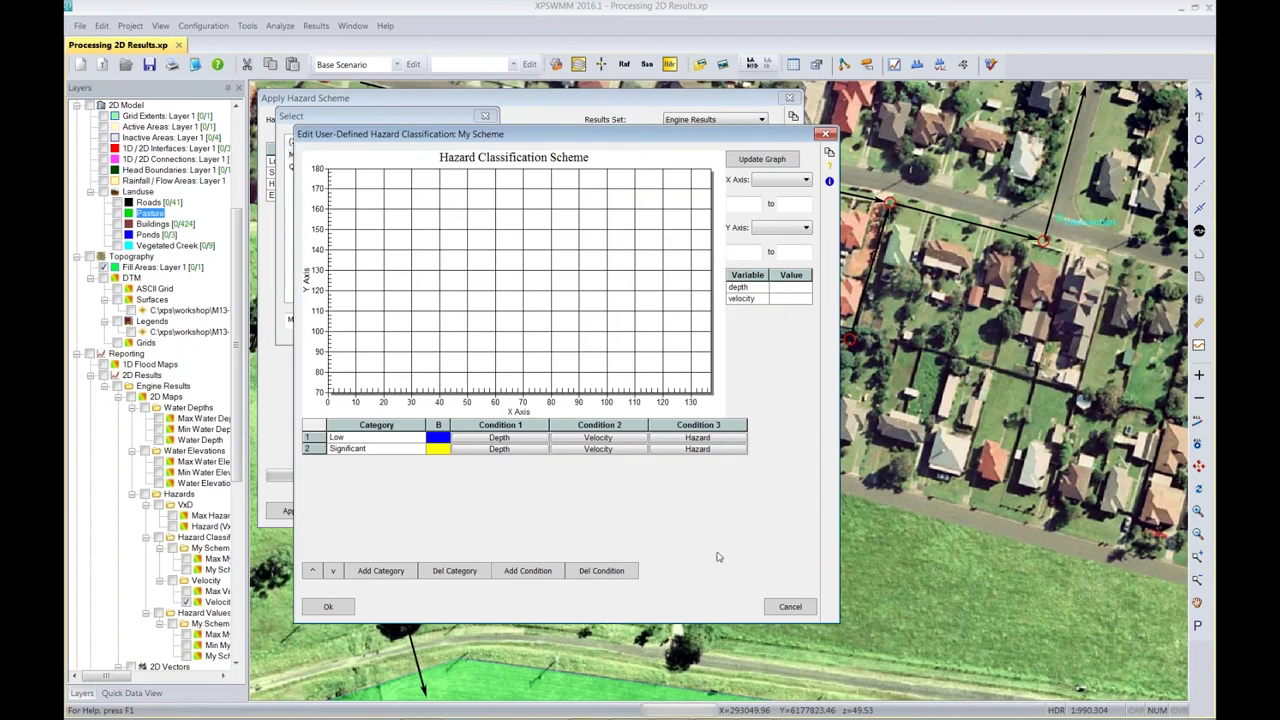
{"action": "left_click", "coordinate": [780, 606]}
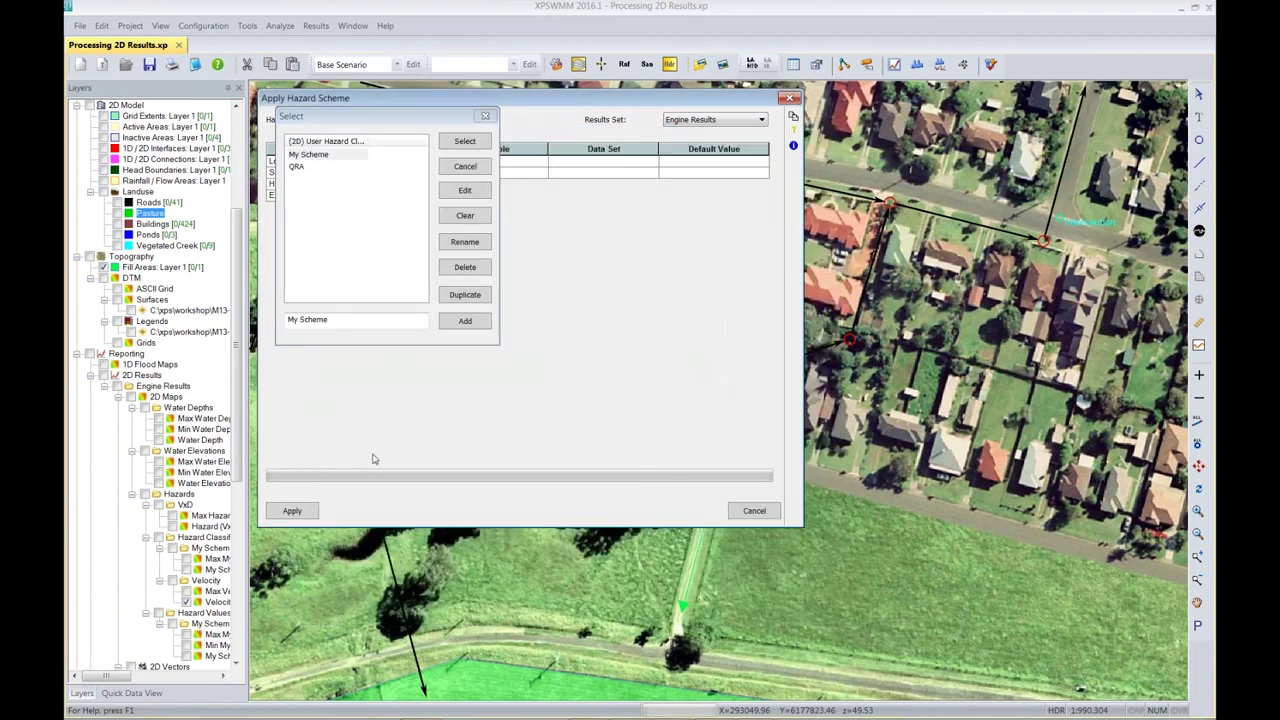
{"action": "left_click", "coordinate": [465, 166]}
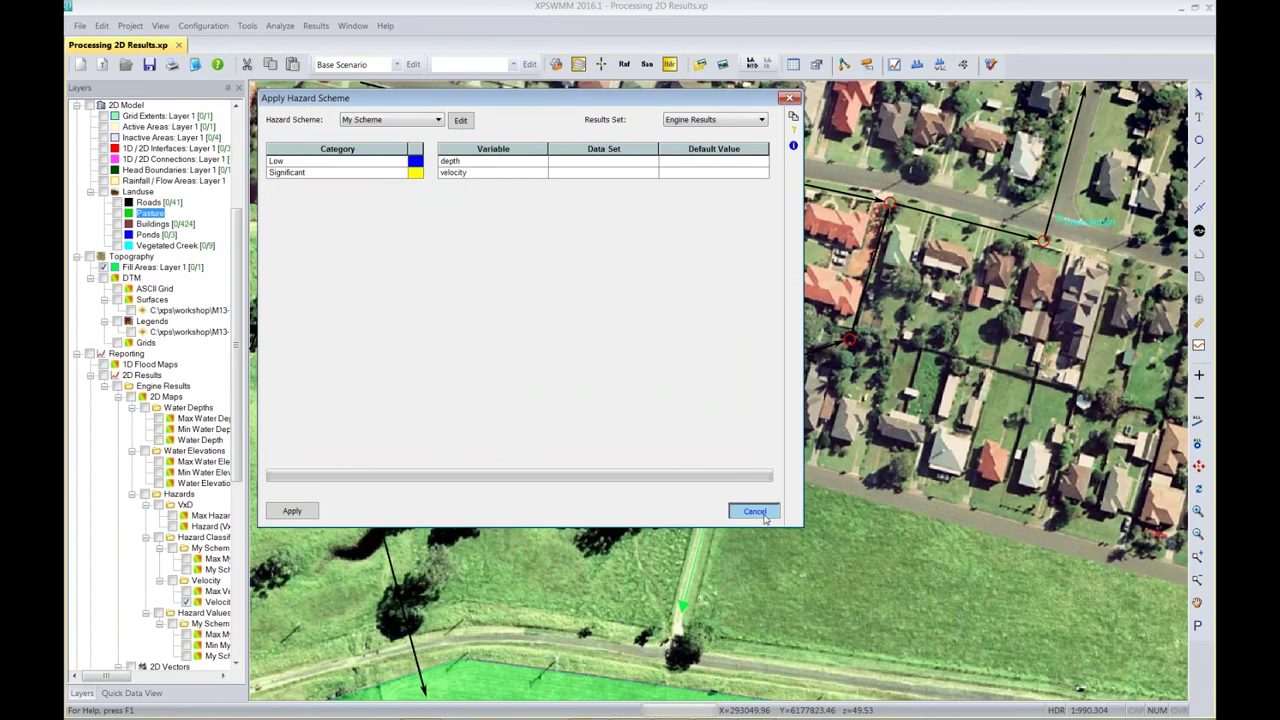
{"action": "left_click", "coordinate": [755, 512]}
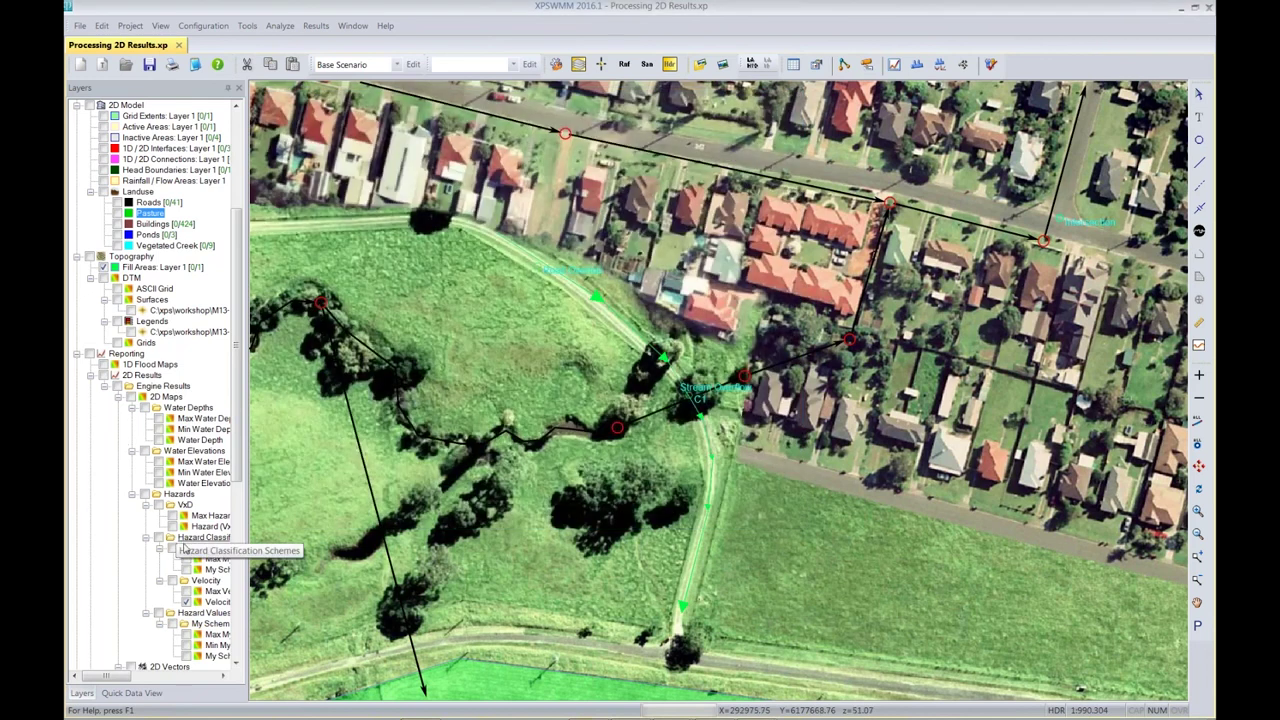
Hide the Velocity map, and view the Max My Scheme map under Hazard Classification Schemes before hiding it again
{"action": "left_click", "coordinate": [215, 601]}
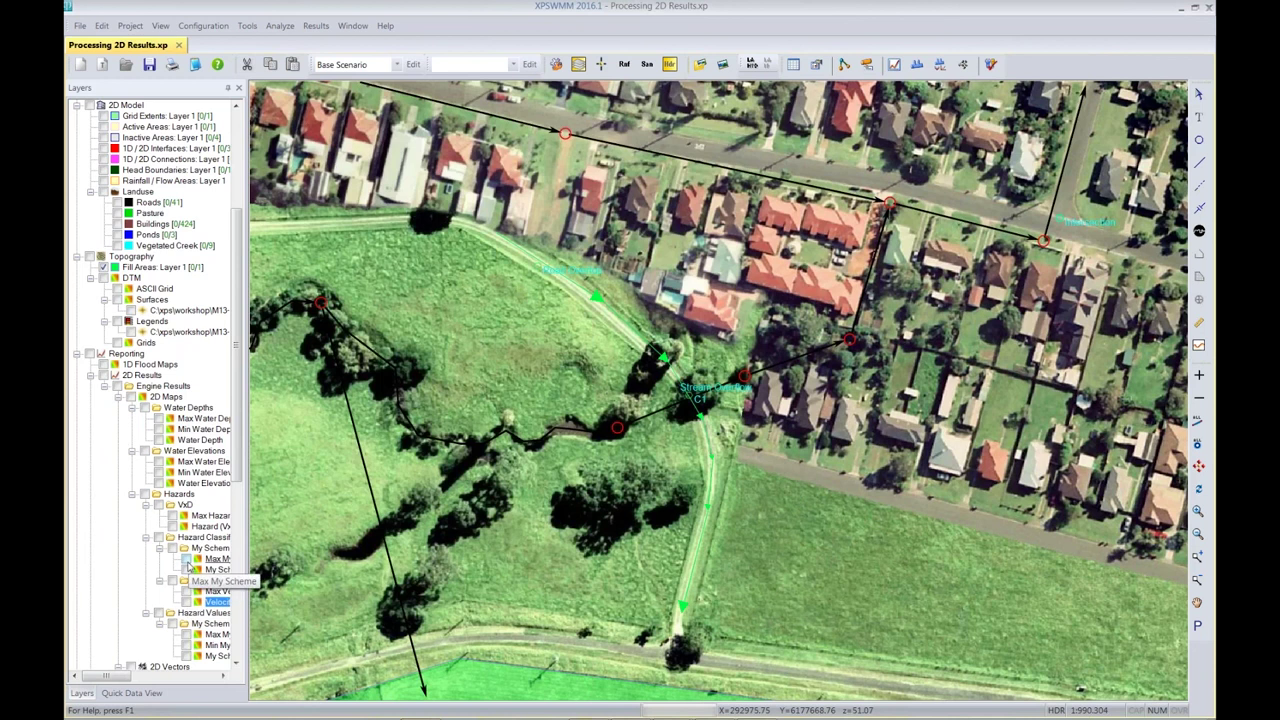
{"action": "left_click", "coordinate": [188, 564]}
{"action": "left_click", "coordinate": [189, 560]}
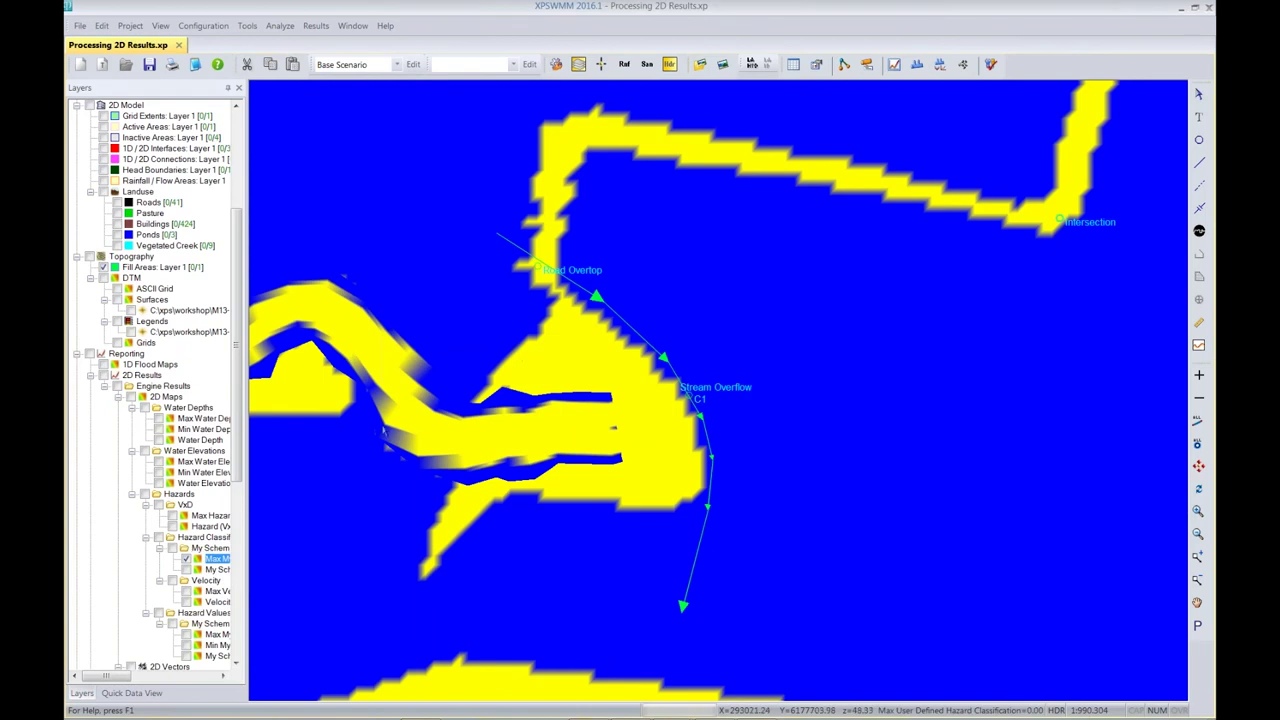
{"action": "left_click", "coordinate": [187, 560]}
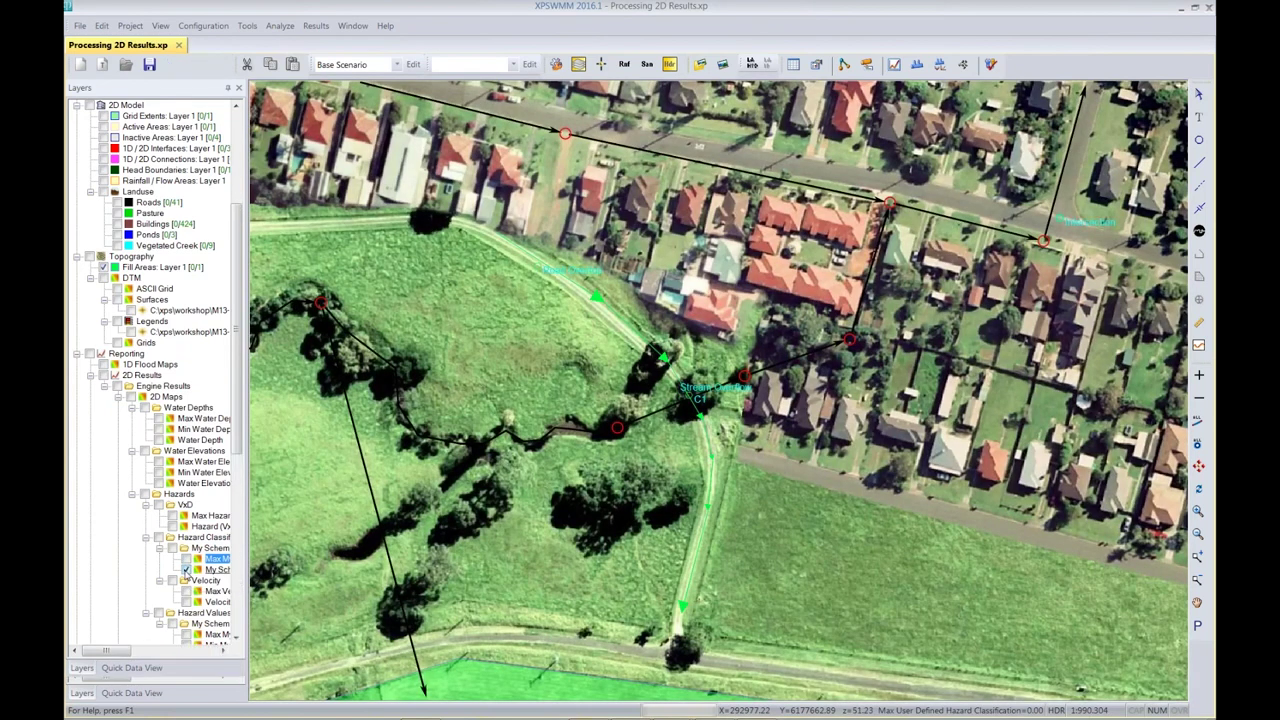
Show the time-varying My Scheme hazard classification map and scrub the animation forward in time, then back to 0:42:00
{"action": "left_click", "coordinate": [186, 570]}
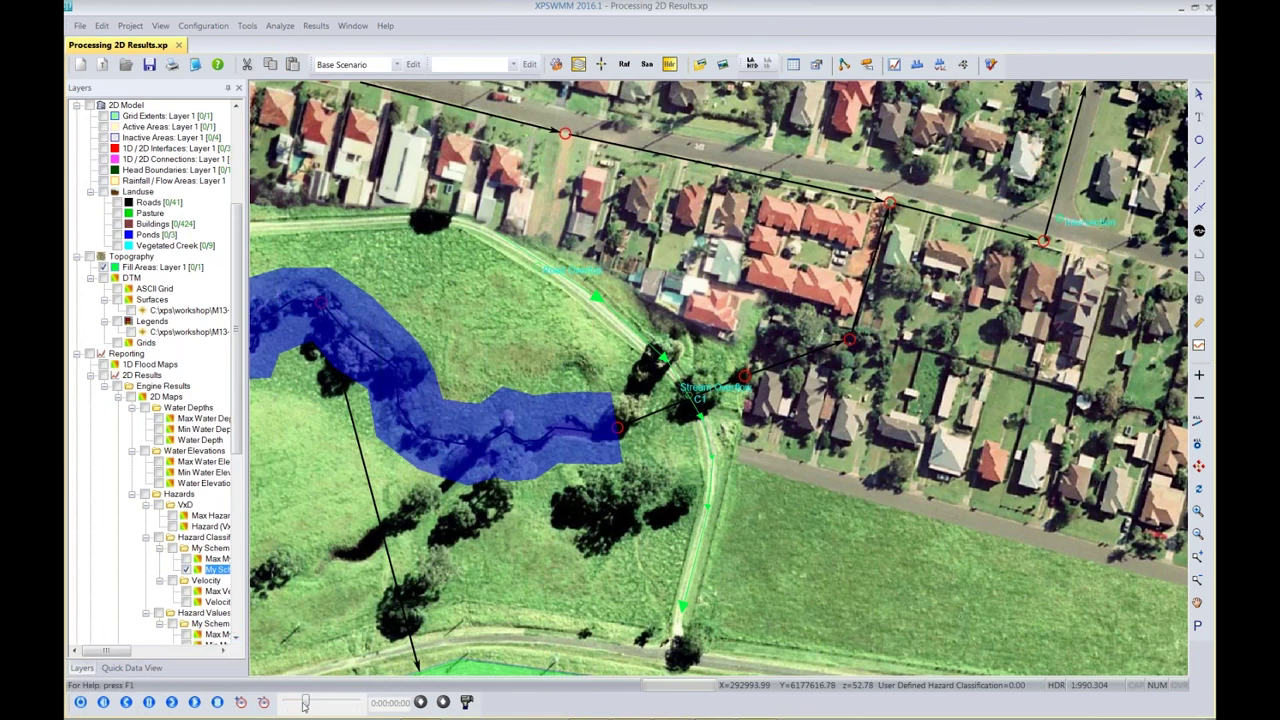
{"action": "left_click_drag", "start_coordinate": [305, 703], "coordinate": [346, 705]}
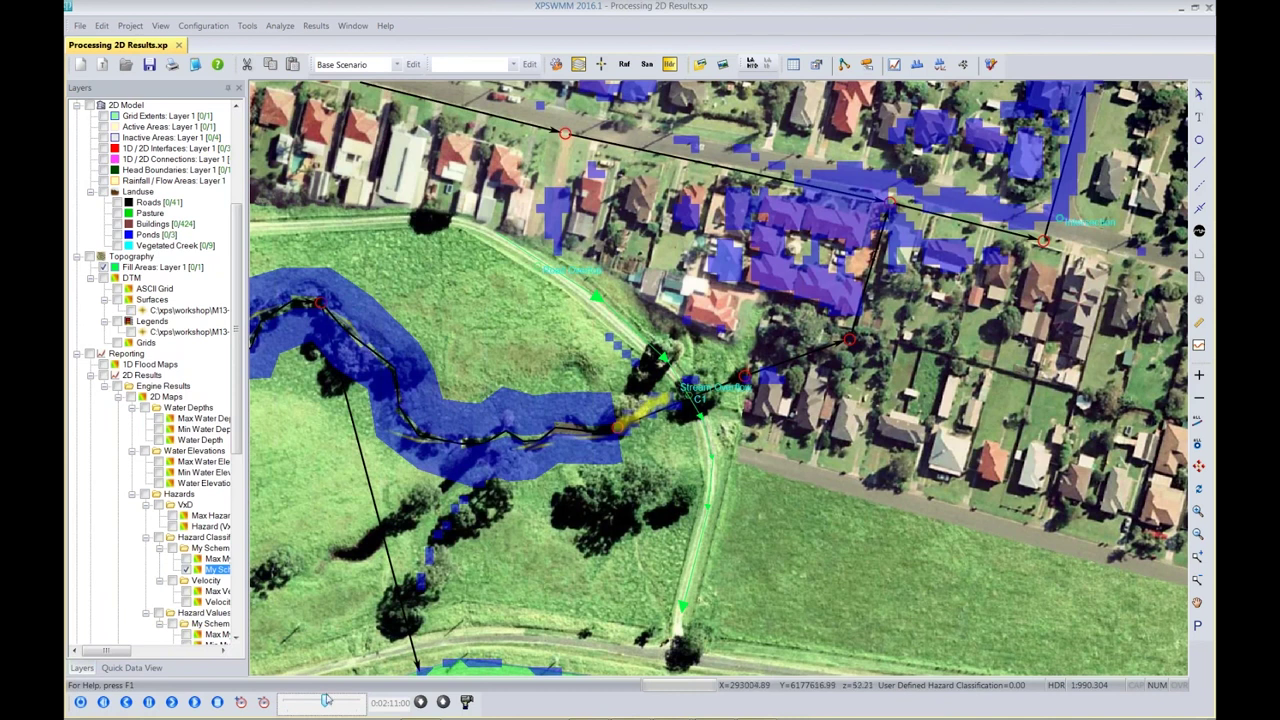
{"action": "left_click_drag", "start_coordinate": [324, 703], "coordinate": [298, 703]}
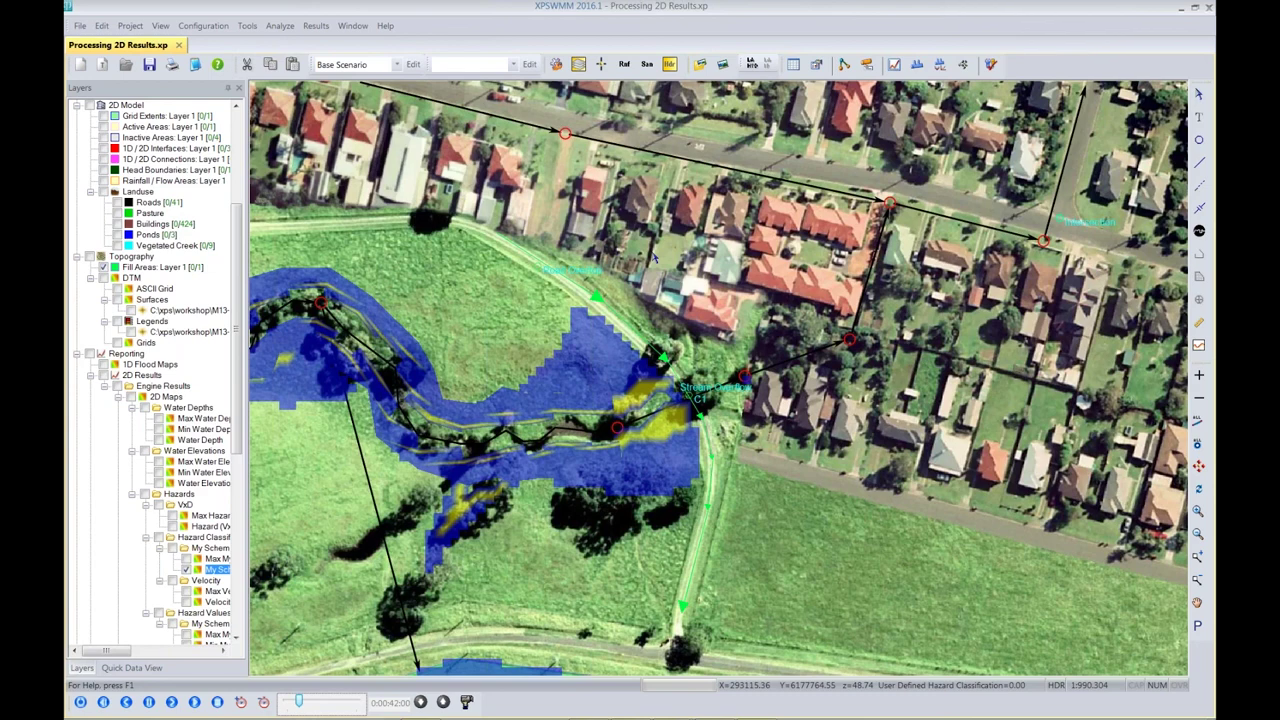
{"action": "key", "text": "alt+Tab"}
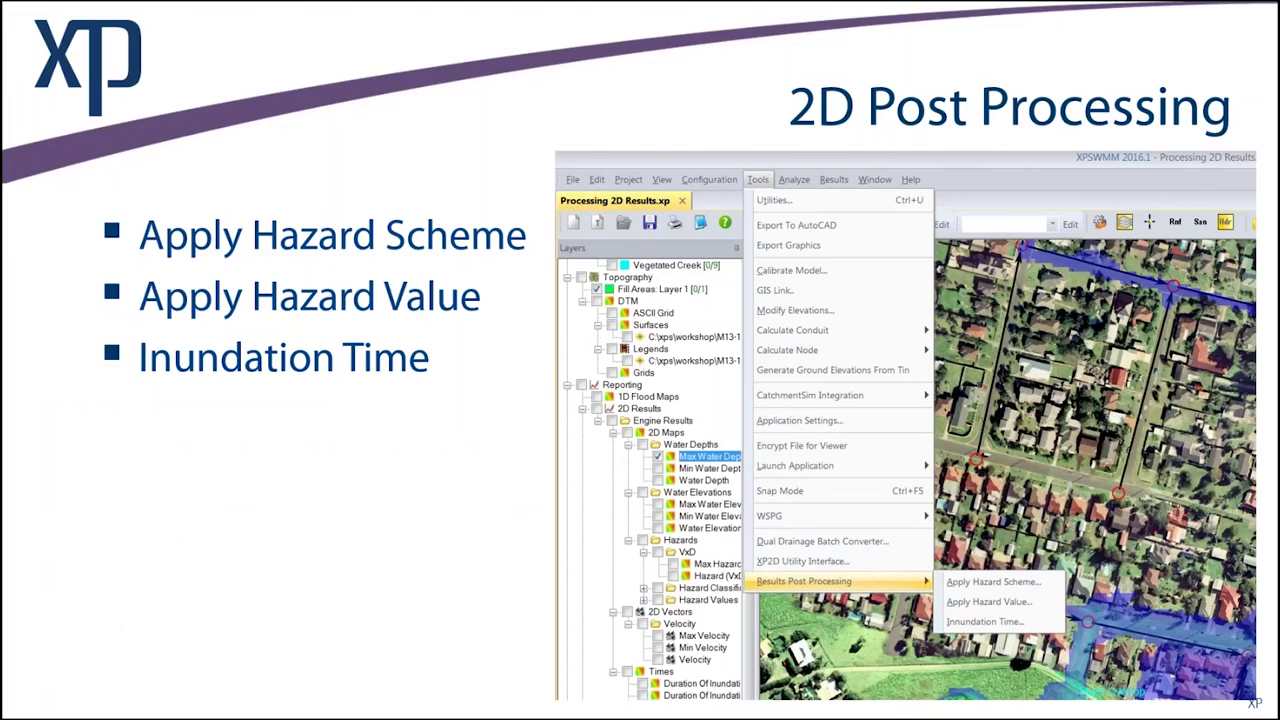
{"action": "key", "text": "Right"}
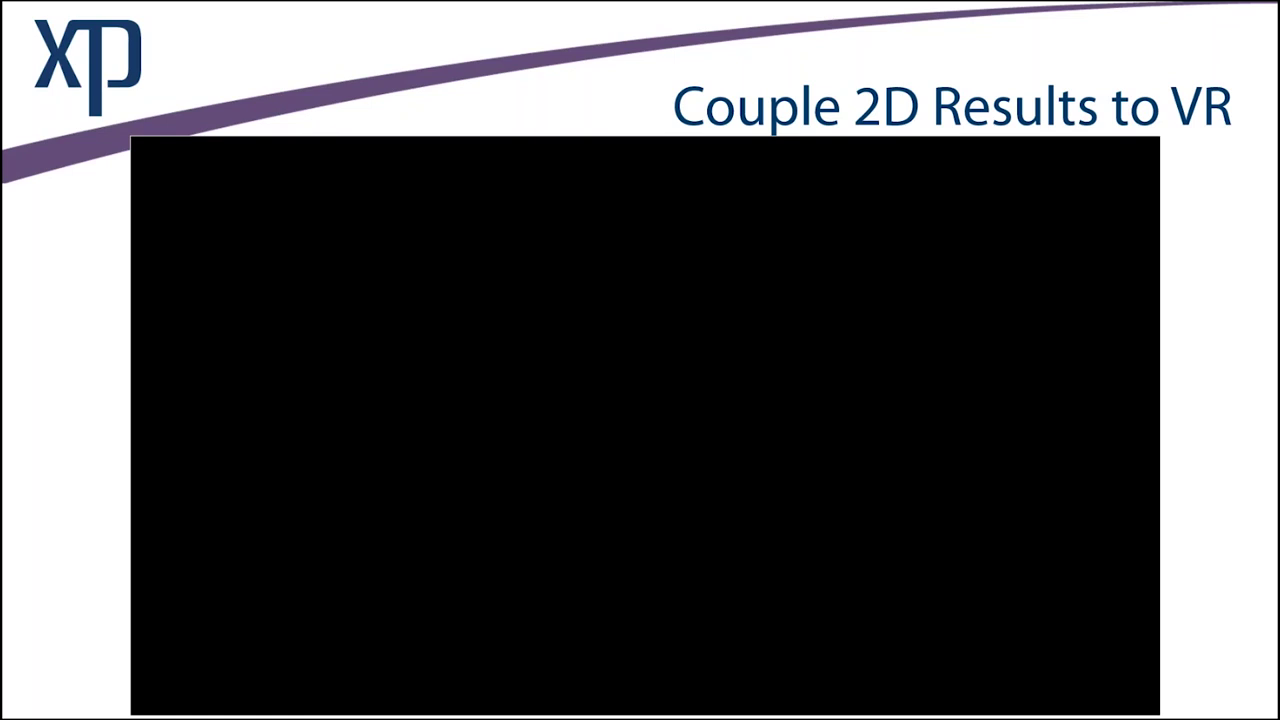
{"action": "mouse_move", "coordinate": [177, 669]}
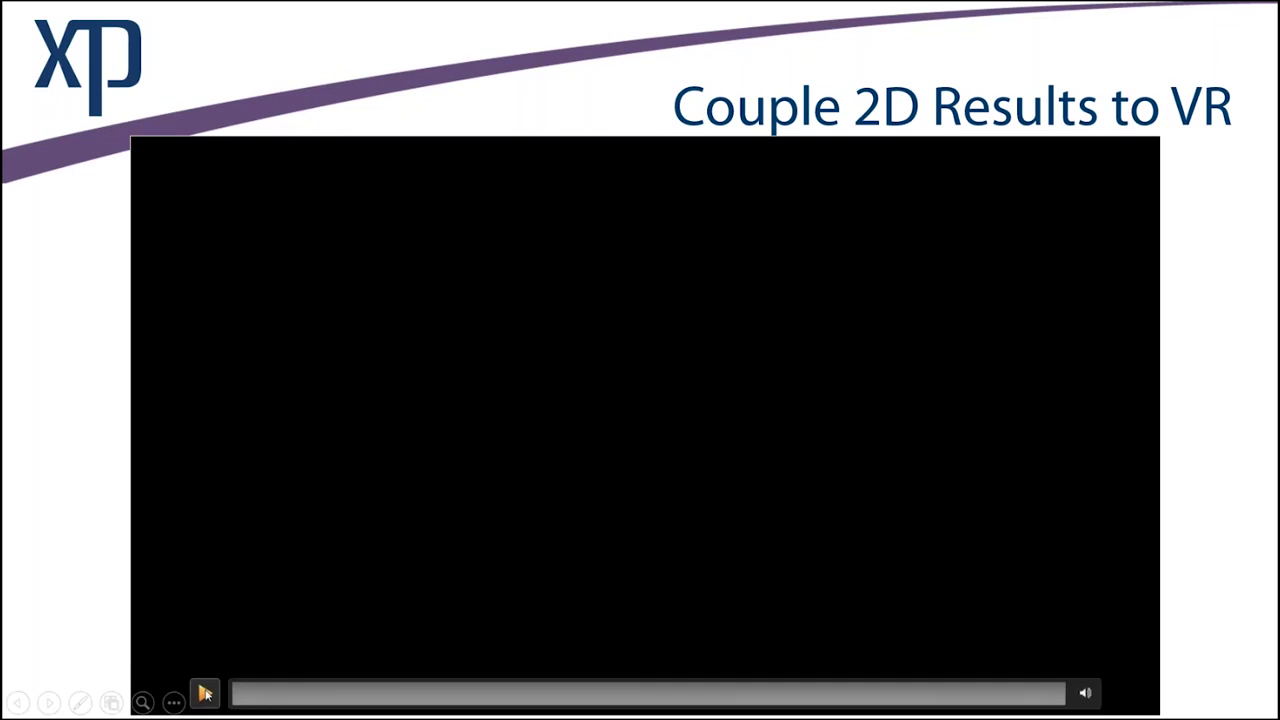
{"action": "left_click", "coordinate": [205, 693]}
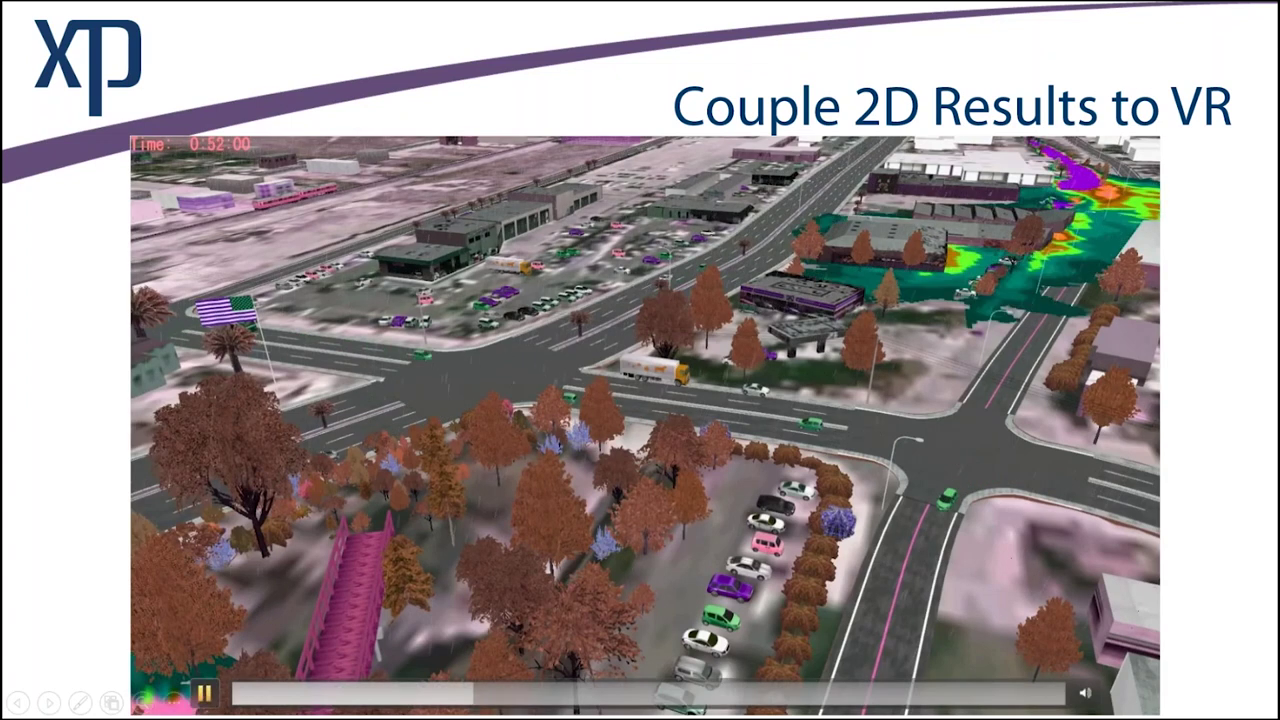
{"action": "left_click", "coordinate": [204, 695]}
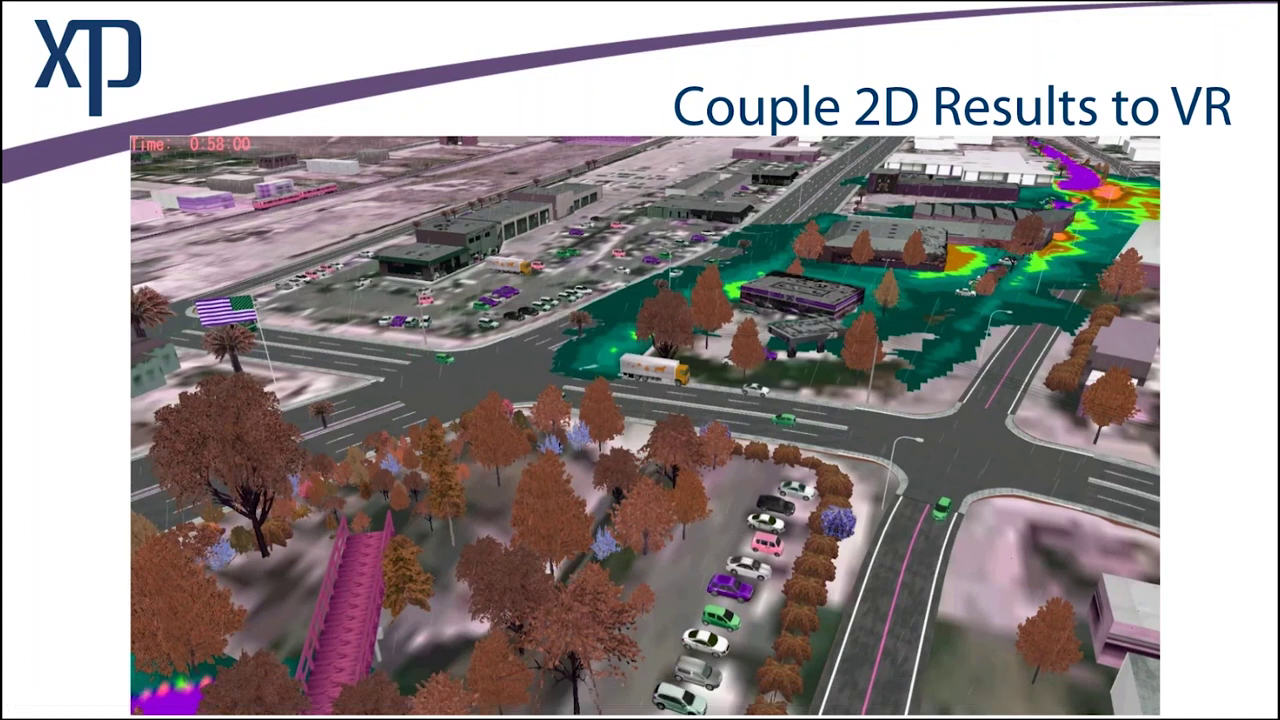
{"action": "mouse_move", "coordinate": [760, 240]}
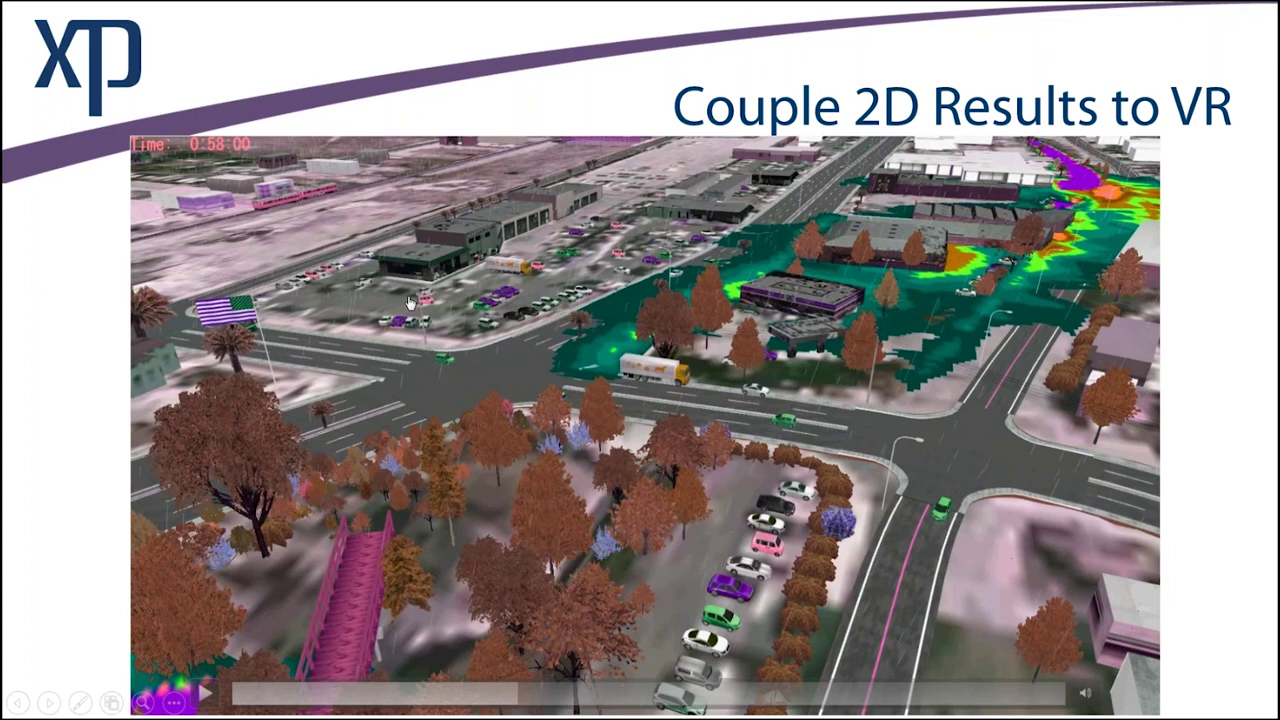
{"action": "left_click", "coordinate": [206, 694]}
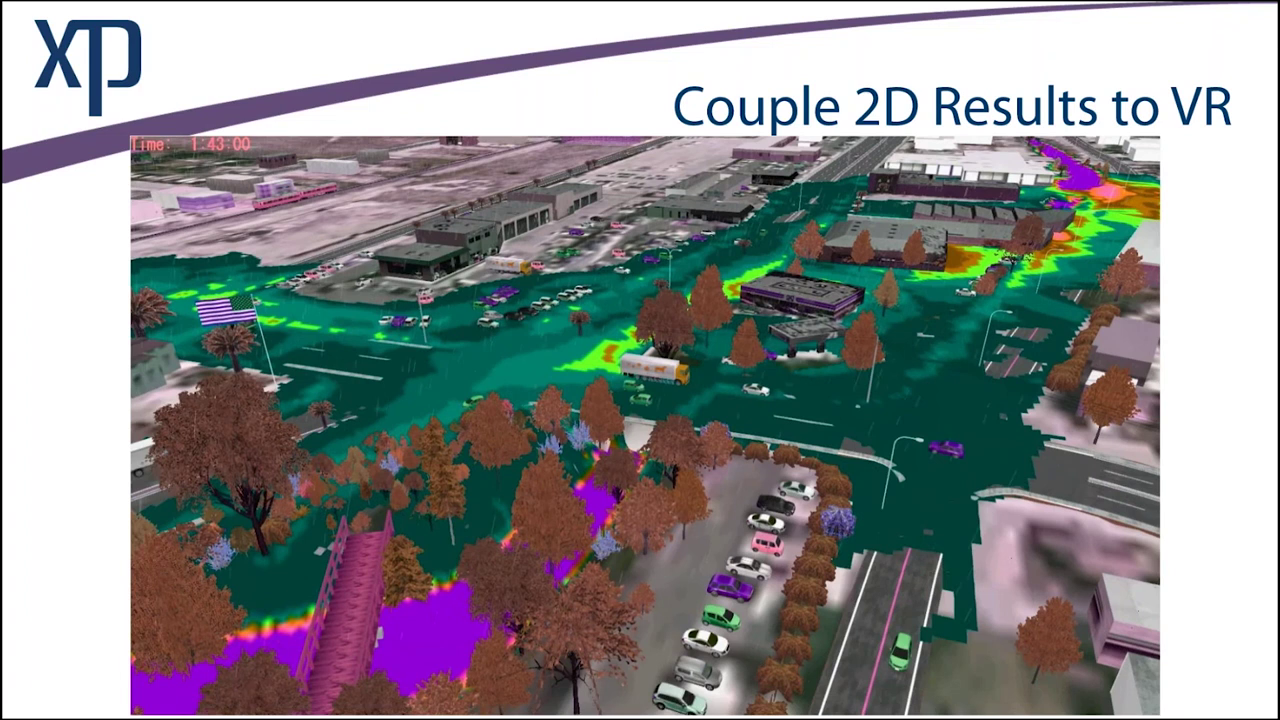
{"action": "key", "text": "Right"}
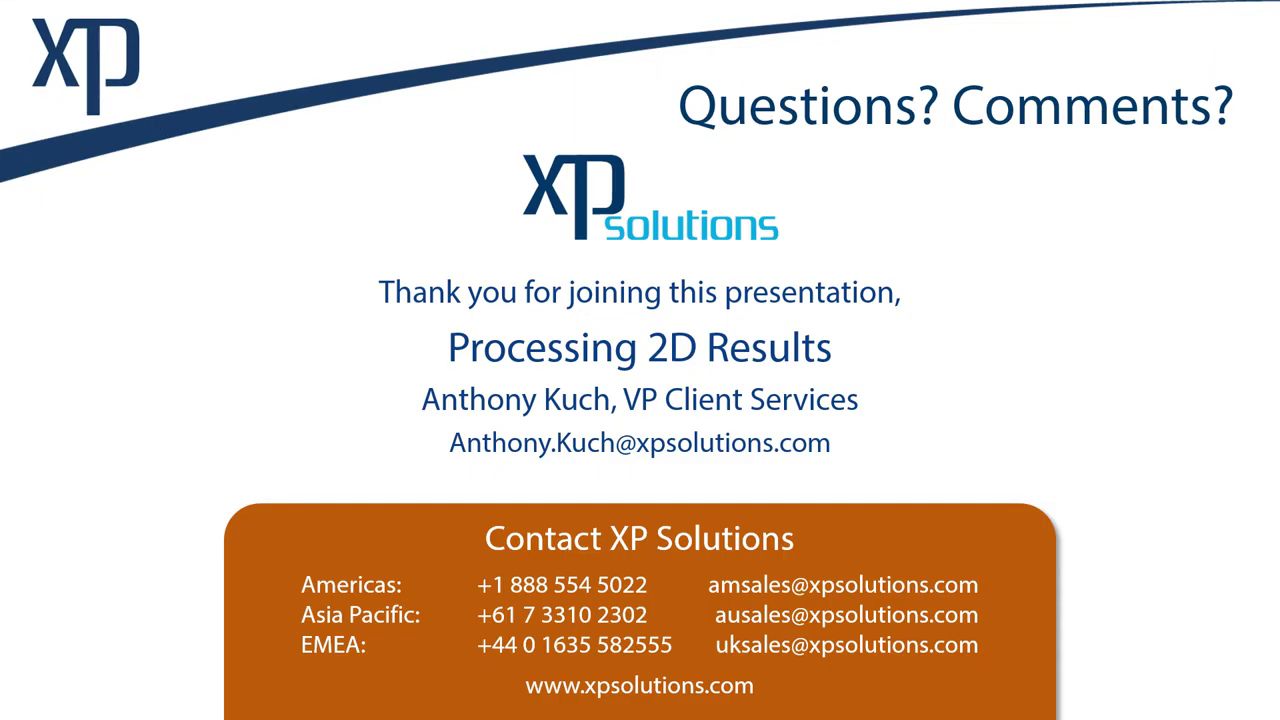